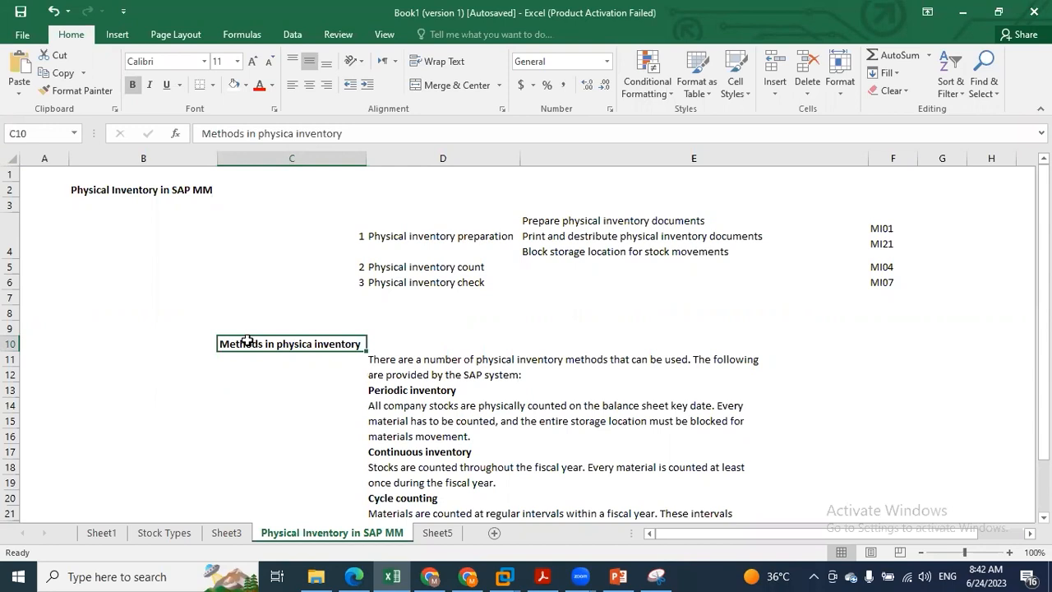
# Review the physical inventory methods listed in the sheet: periodic inventory, continuous inventory, cycle counting and inventory sampling.
pyautogui.moveTo(1042, 249); pyautogui.dragTo(1042, 255)
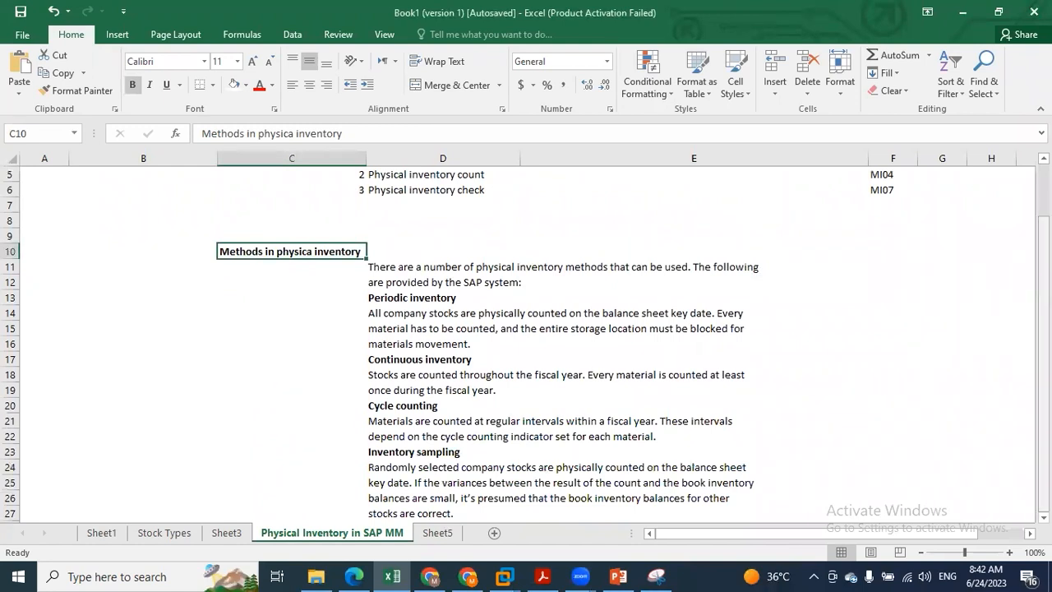
pyautogui.click(401, 296)
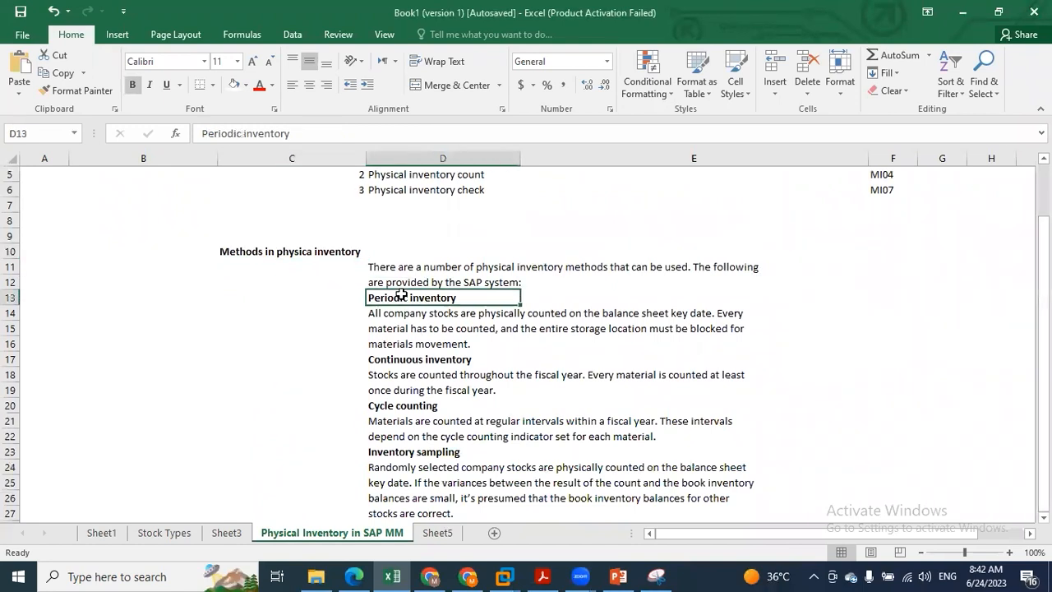
pyautogui.click(397, 363)
pyautogui.click(388, 403)
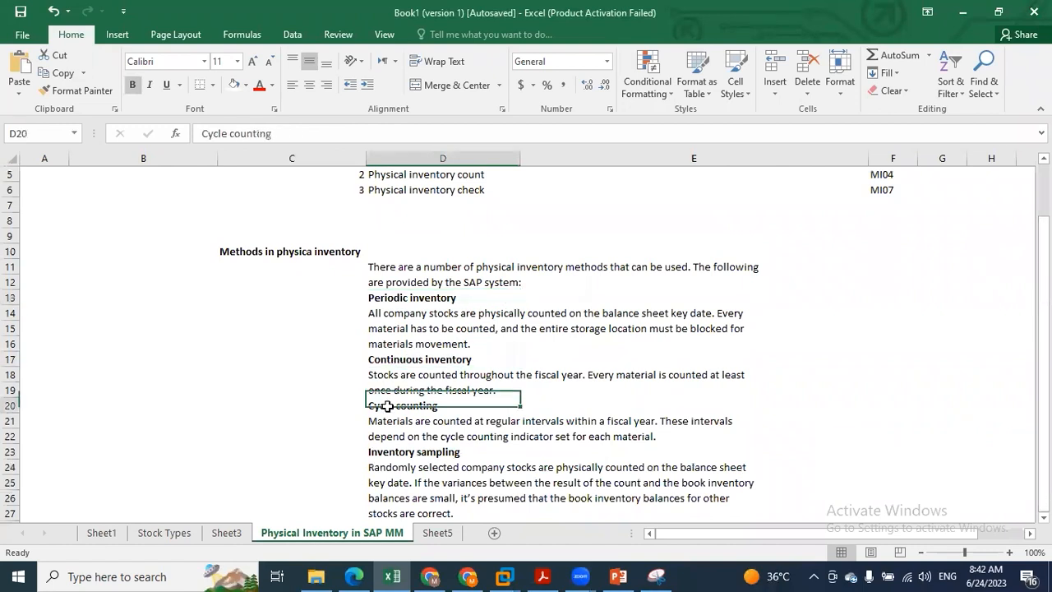
pyautogui.click(374, 453)
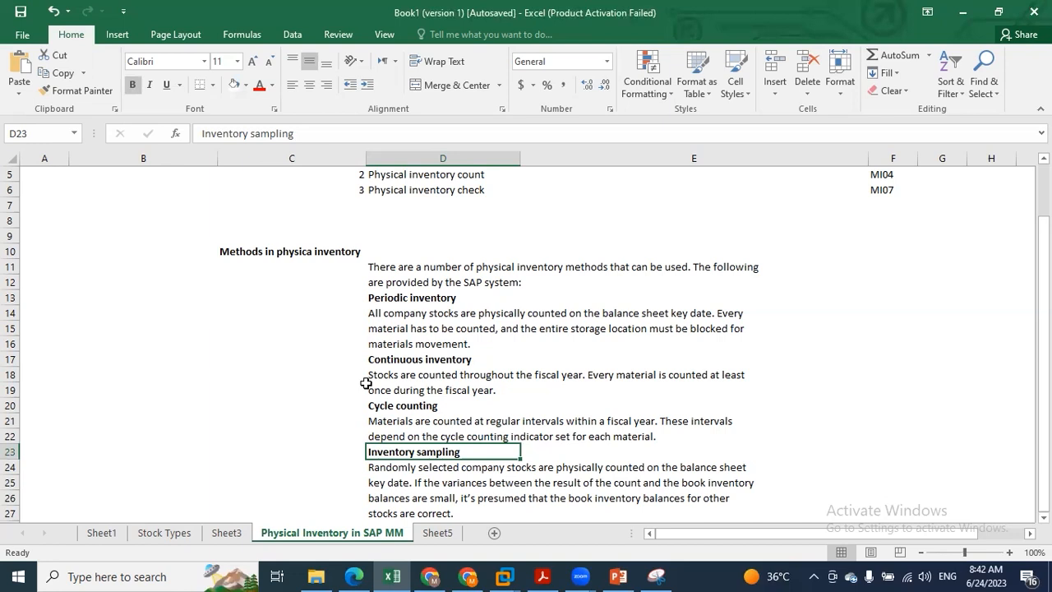
pyautogui.click(411, 297)
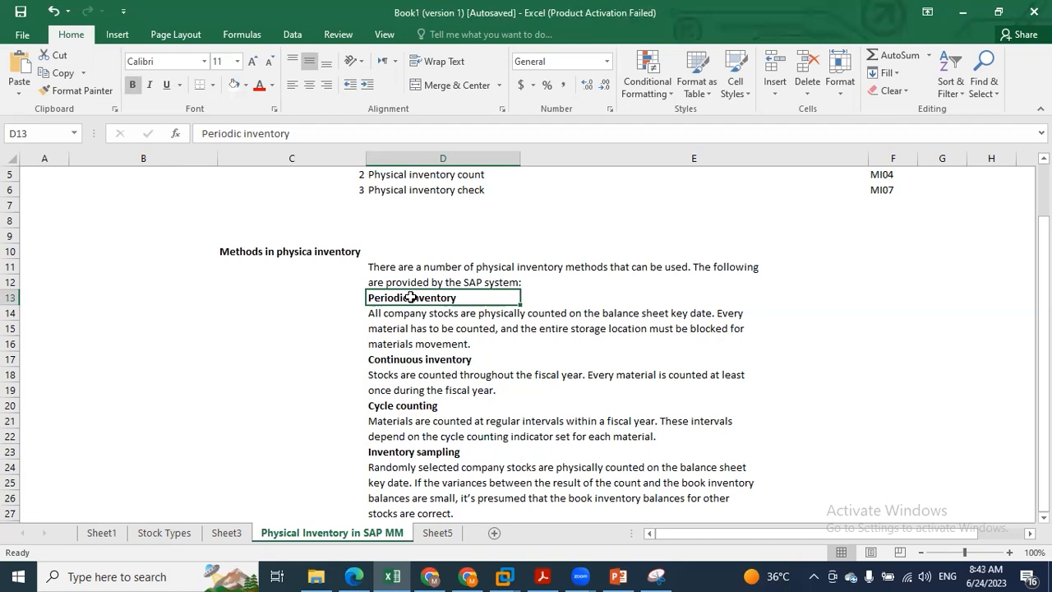
pyautogui.click(383, 315)
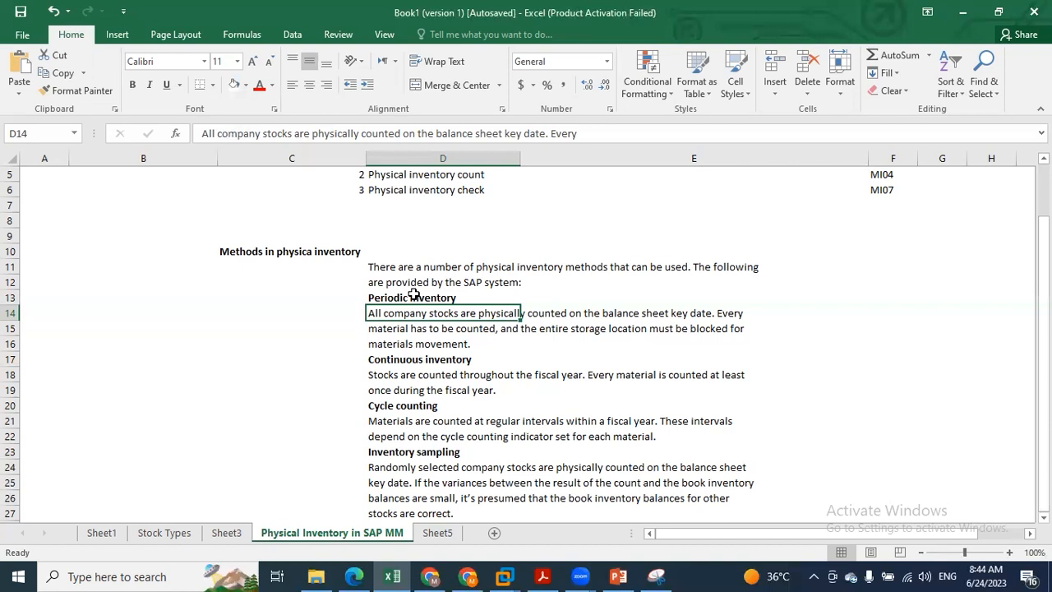
pyautogui.click(414, 295)
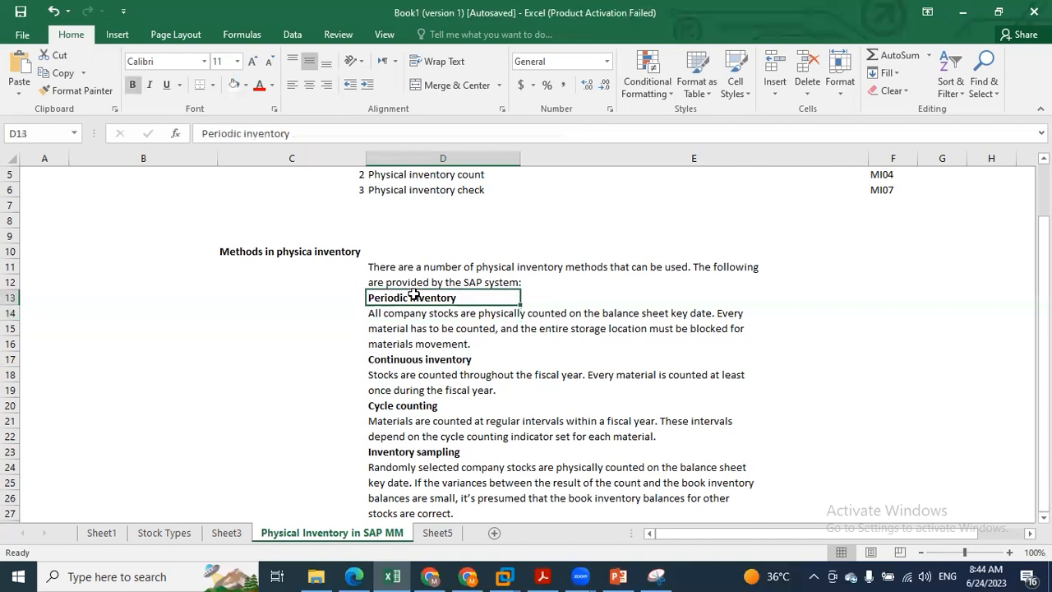
pyautogui.click(402, 358)
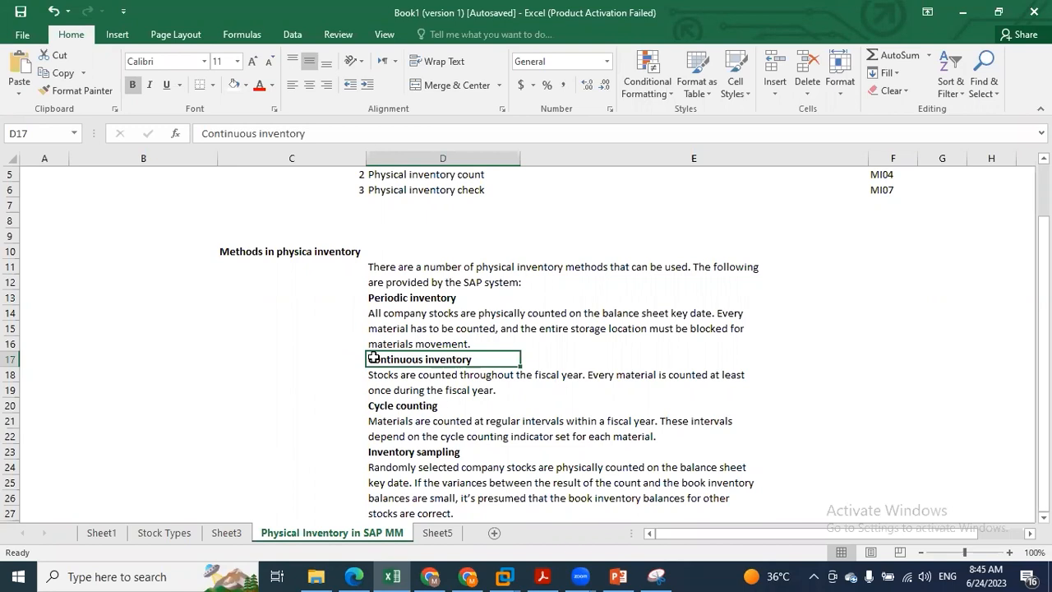
pyautogui.click(384, 406)
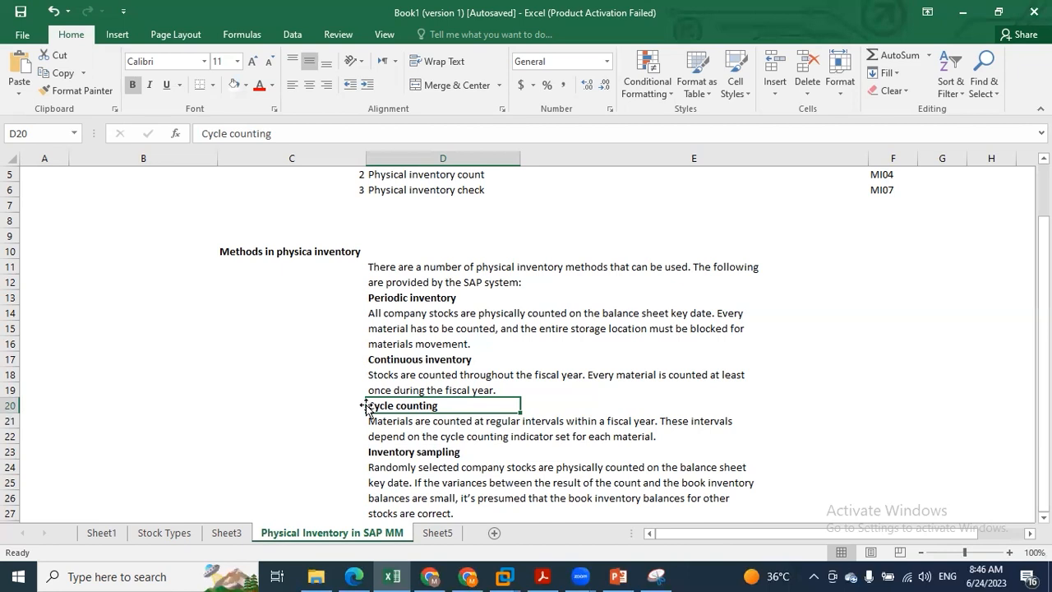
pyautogui.click(413, 453)
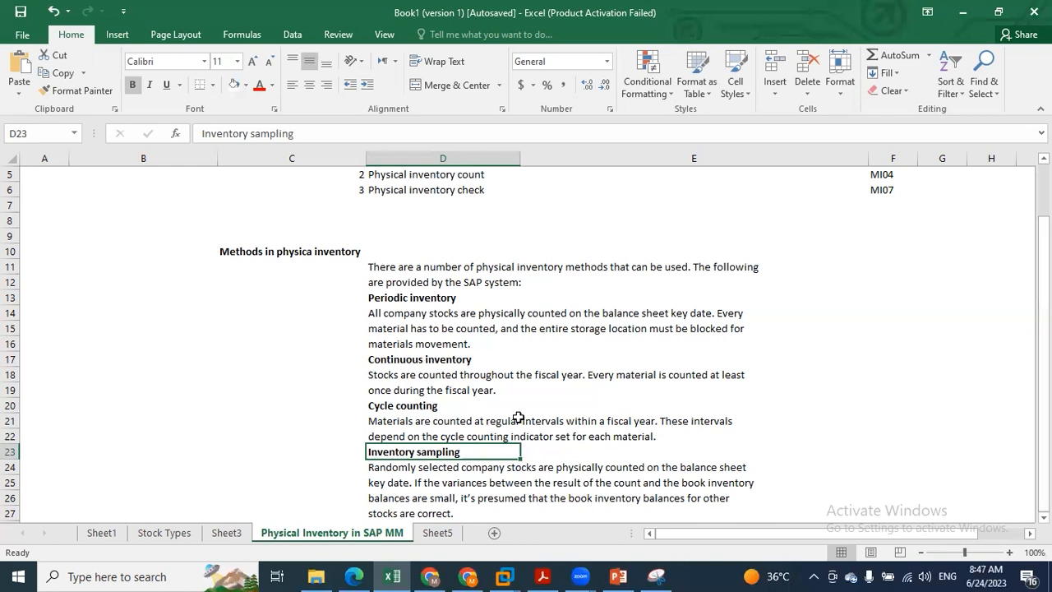
# Copy the Cycle counting heading from D20 into cell C29 below the list of methods.
pyautogui.click(387, 406)
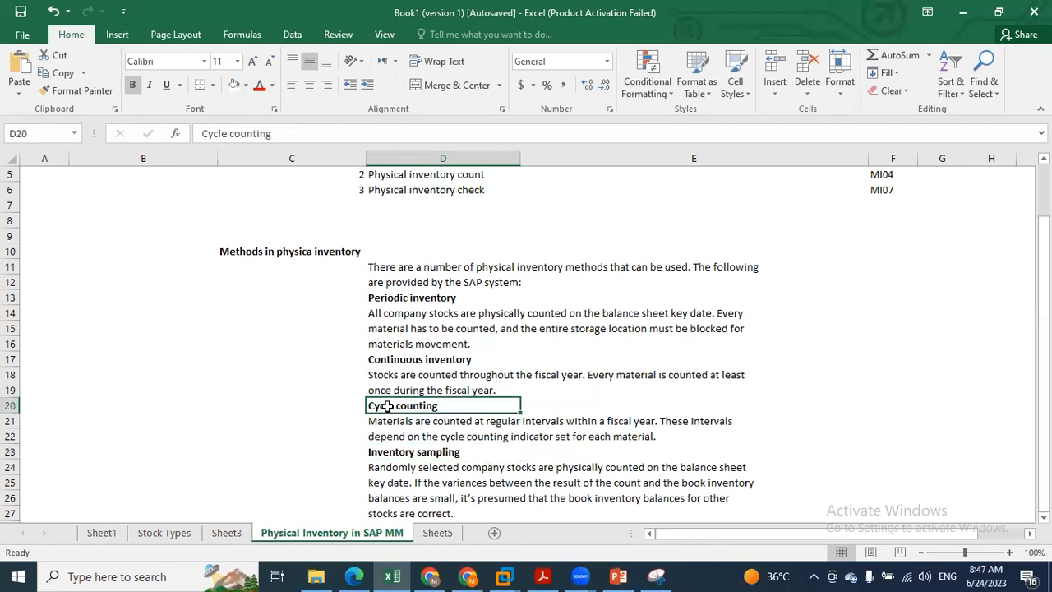
pyautogui.hotkey('ctrl', 'c')
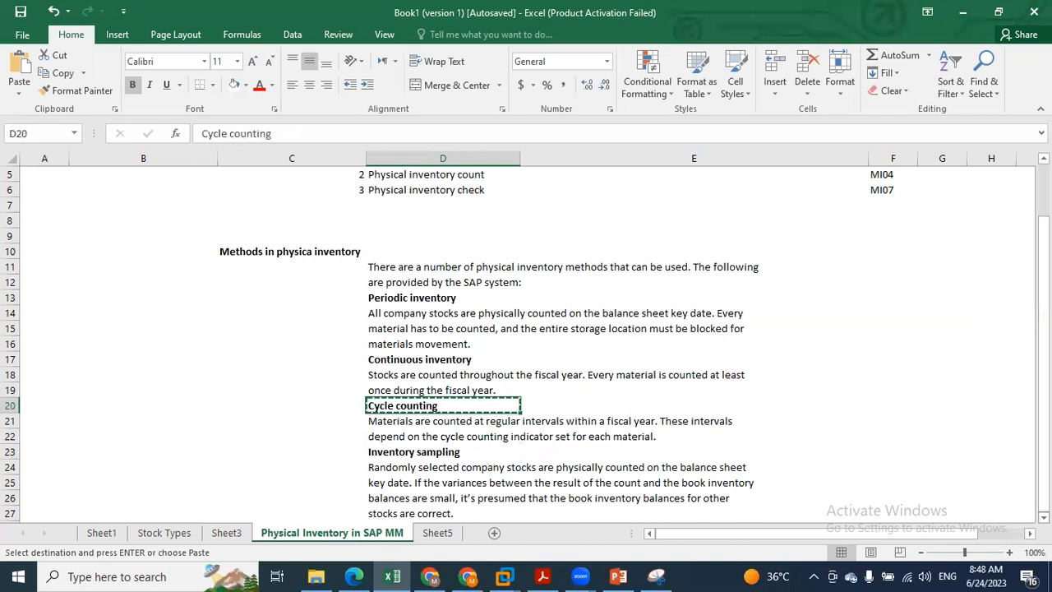
pyautogui.scroll(-2, 378, 427)
pyautogui.click(279, 453)
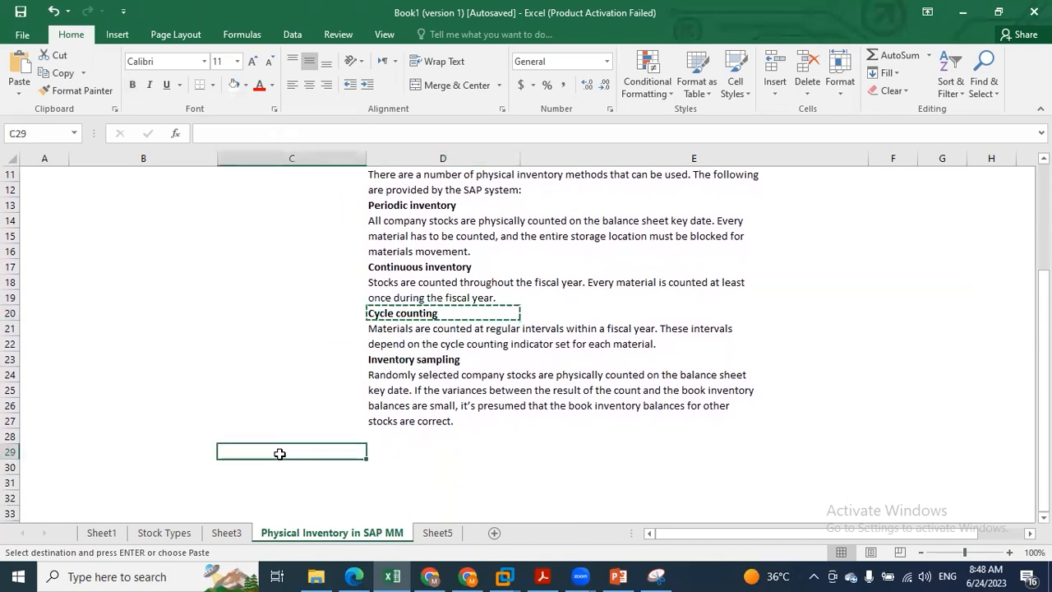
pyautogui.hotkey('ctrl', 'v')
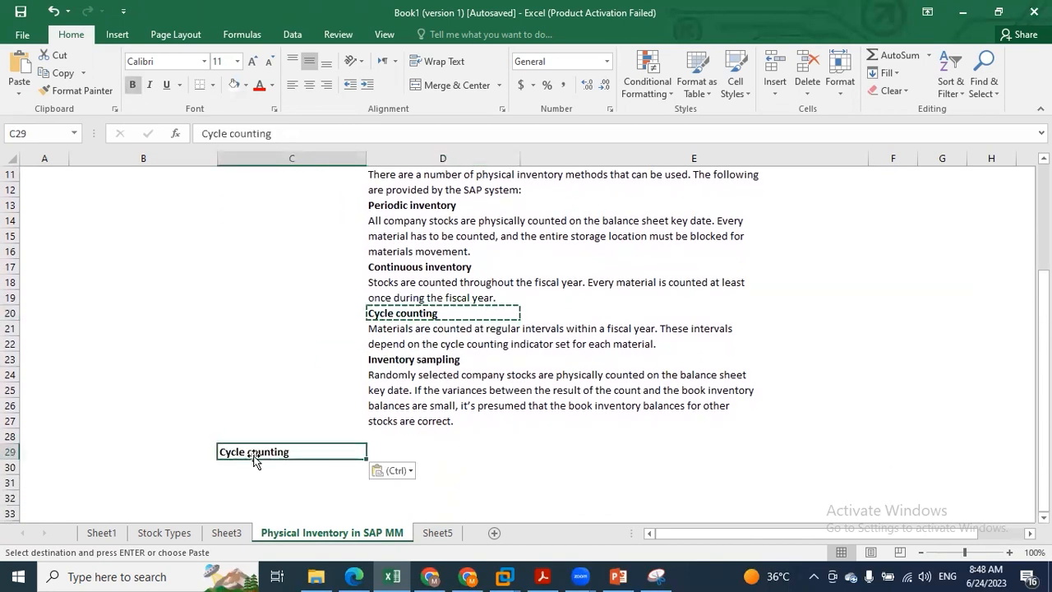
pyautogui.click(253, 485)
pyautogui.click(276, 454)
# Switch to the EHP5 SAP session and locate the Physical Inventory node under Inventory Management and Physical Inventory in the IMG.
pyautogui.moveTo(504, 575)
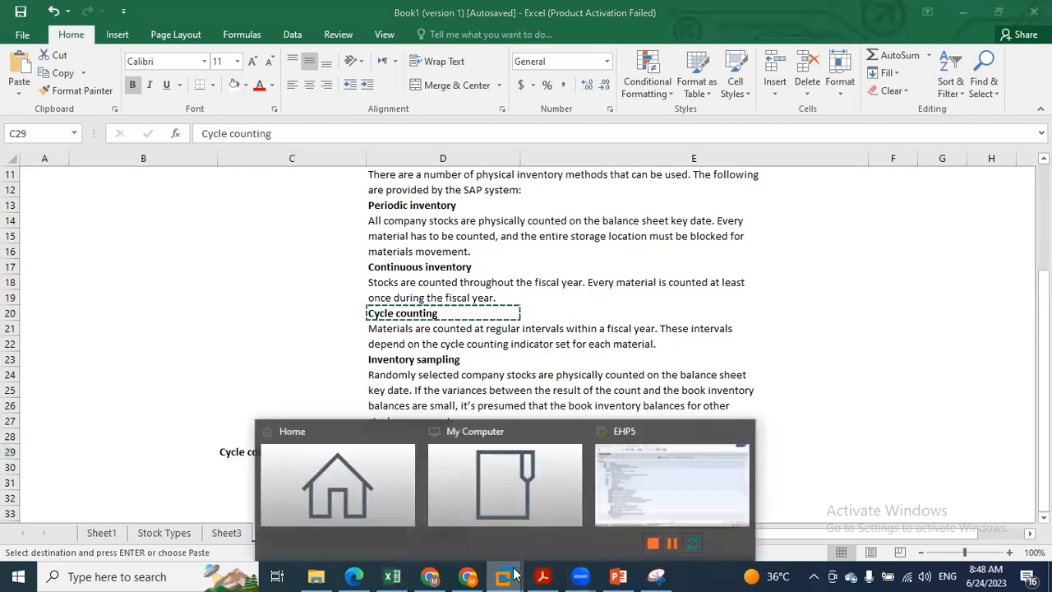
pyautogui.click(658, 499)
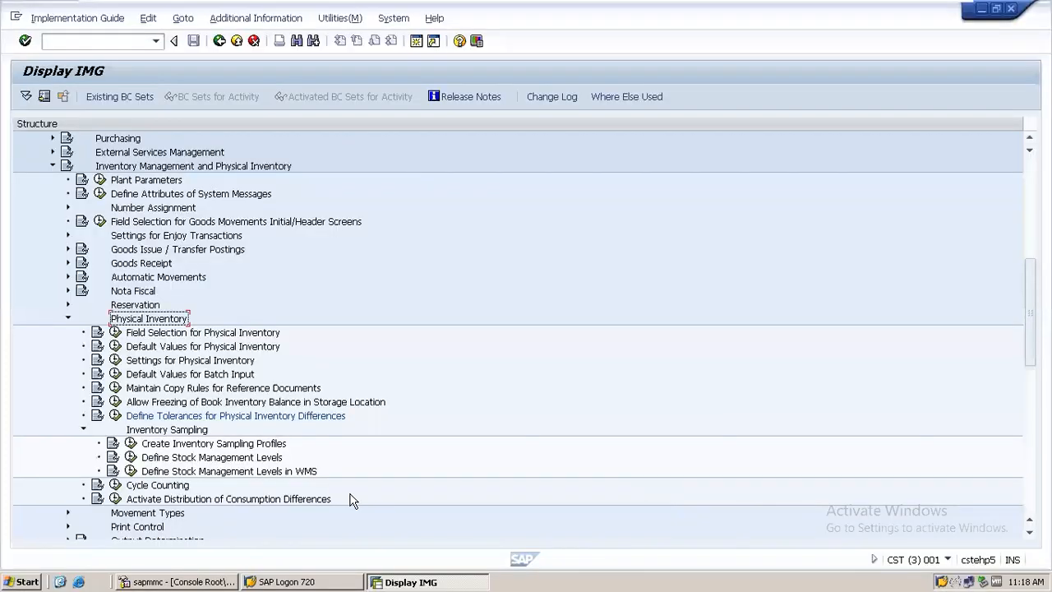
pyautogui.click(68, 319)
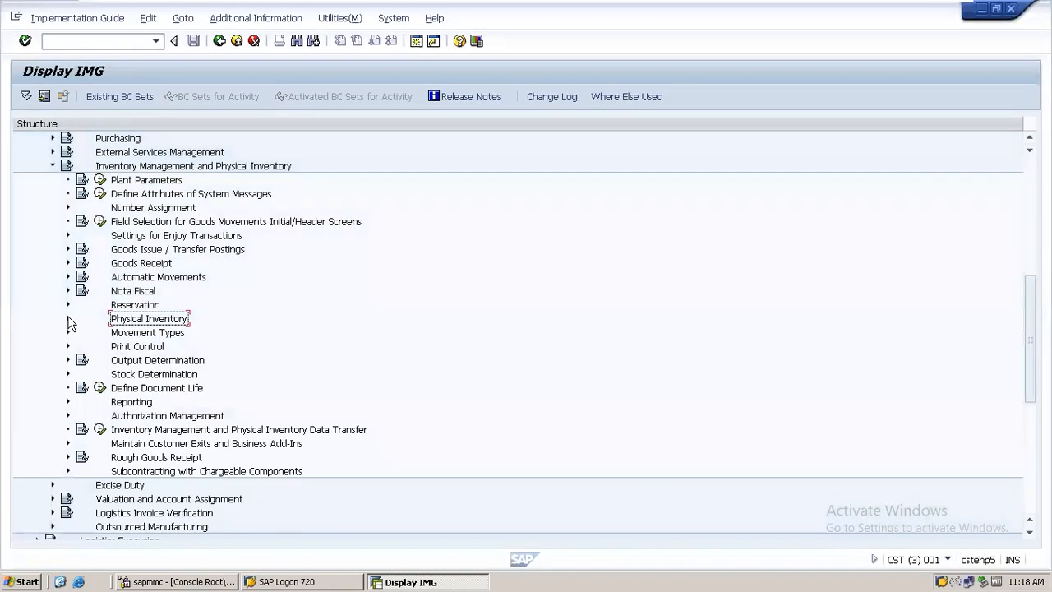
pyautogui.scroll(4, 121, 376)
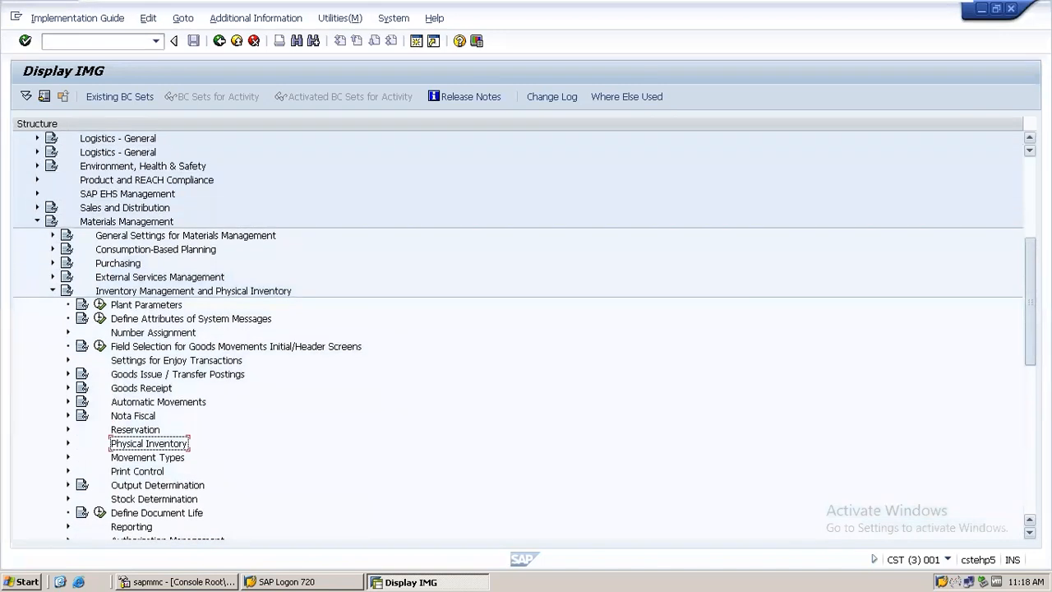
pyautogui.click(109, 348)
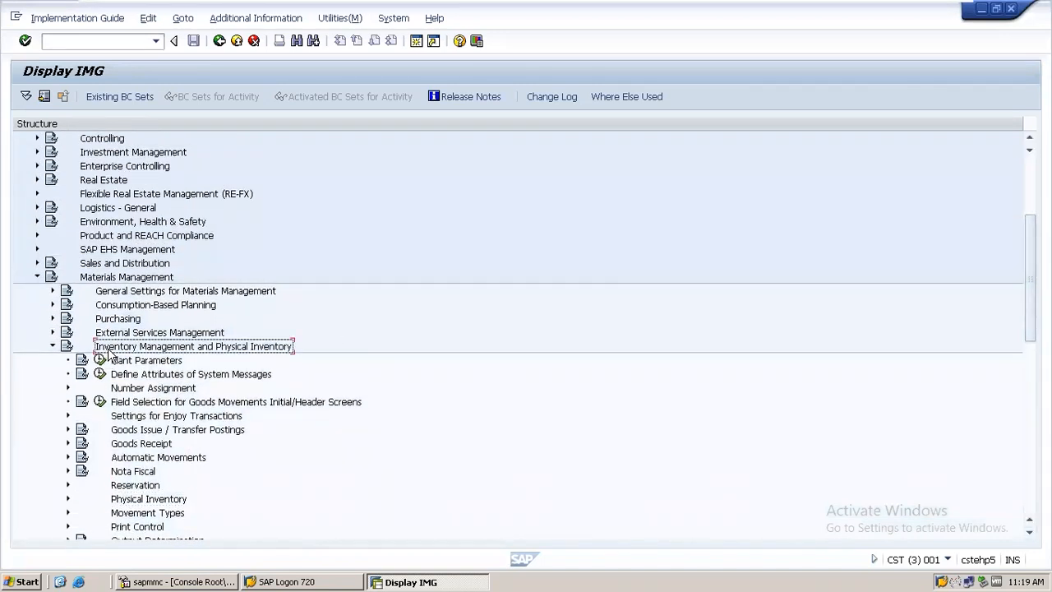
pyautogui.click(122, 501)
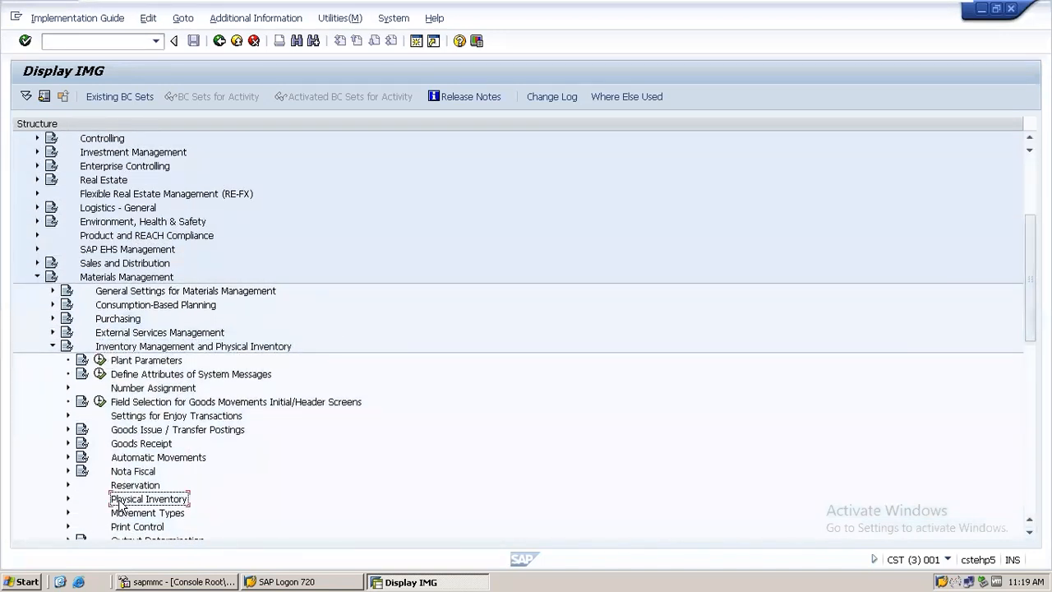
pyautogui.click(1029, 532)
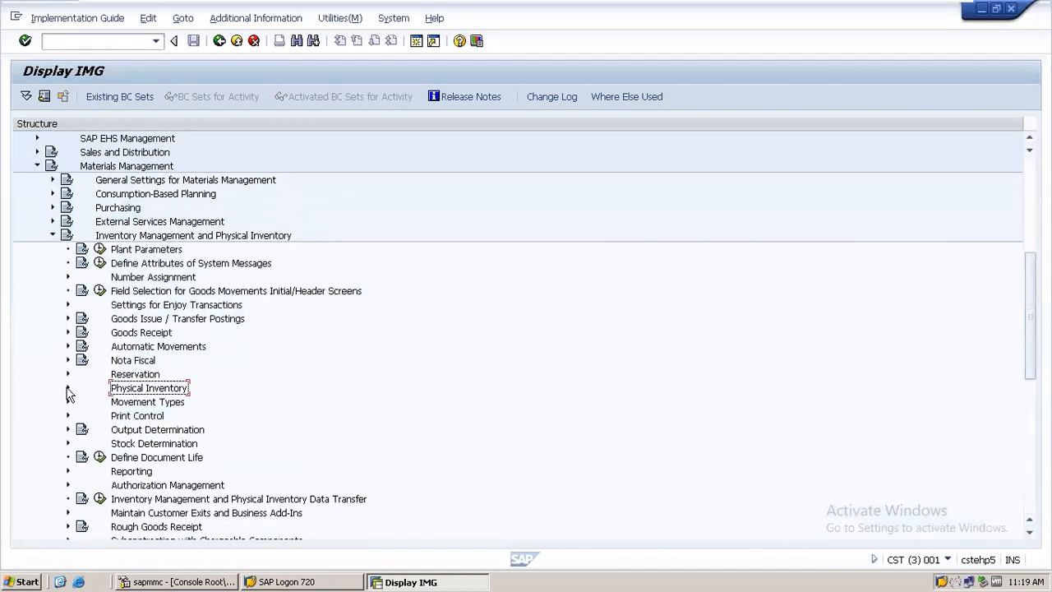
# Expand the Physical Inventory node, collapse Inventory Sampling and open the Cycle Counting activity.
pyautogui.click(69, 387)
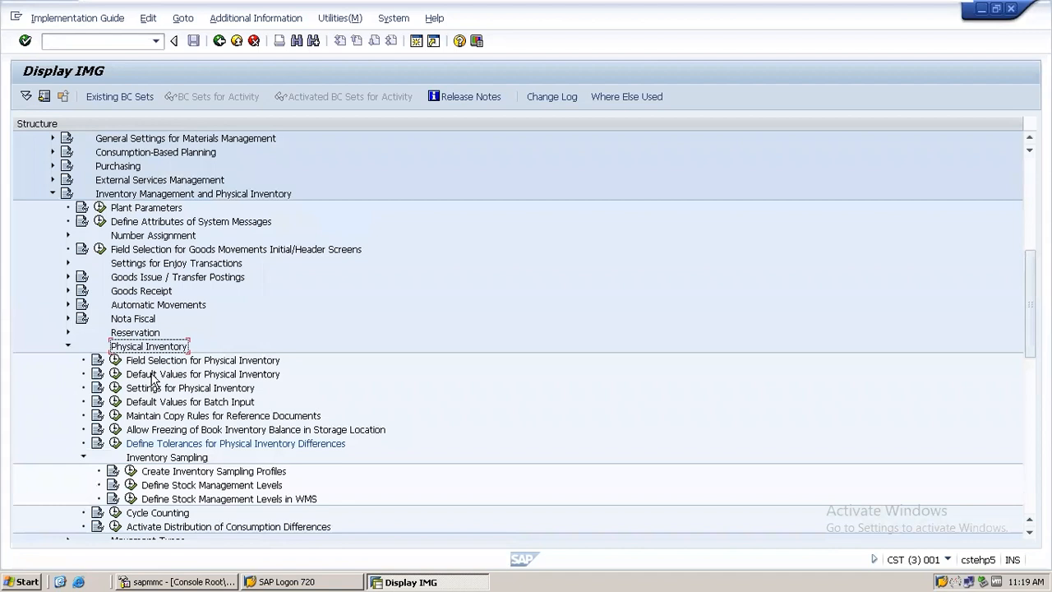
pyautogui.click(84, 457)
pyautogui.click(141, 472)
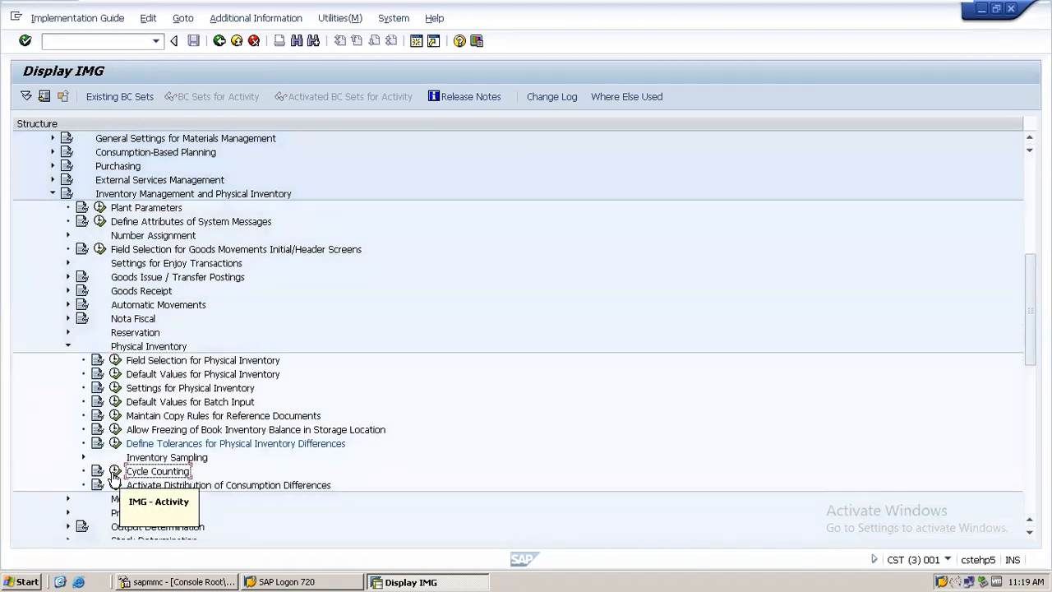
pyautogui.click(114, 472)
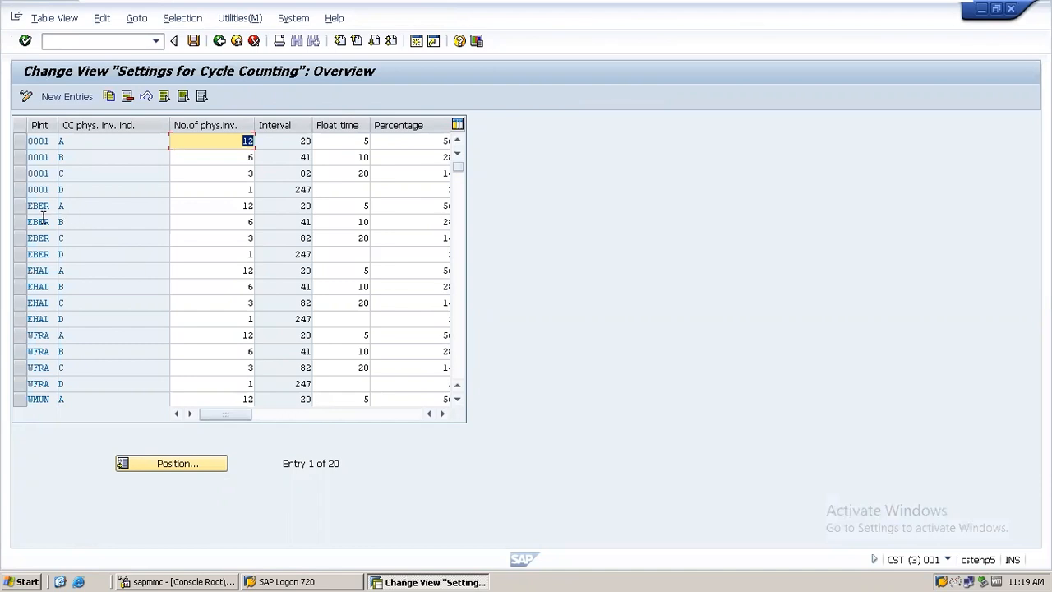
# Select the four plant EBER entries for cycle counting indicators A, B, C and D.
pyautogui.click(21, 206)
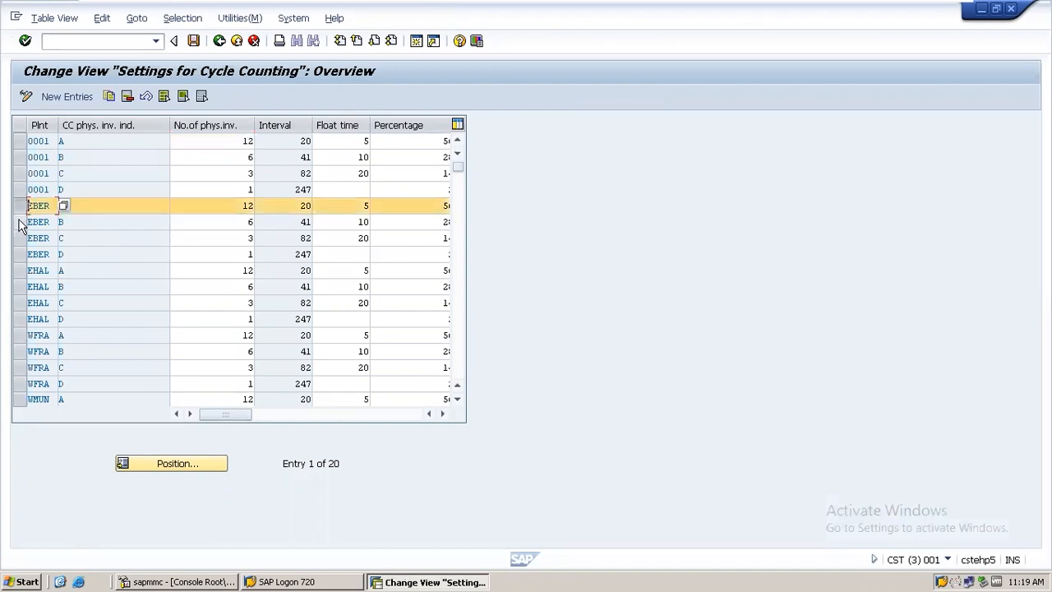
pyautogui.click(20, 224)
pyautogui.click(20, 238)
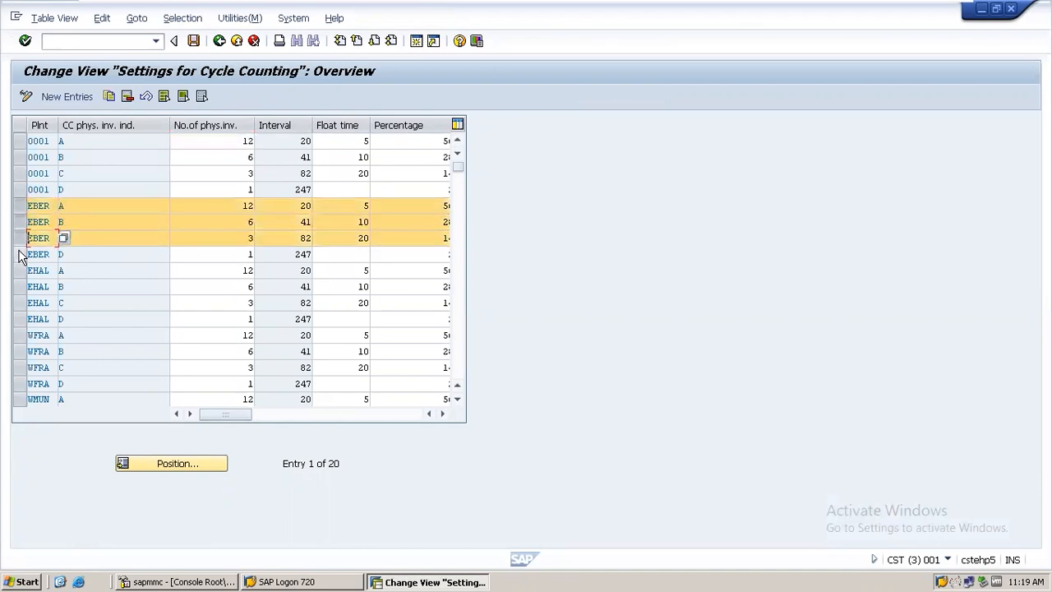
pyautogui.click(19, 254)
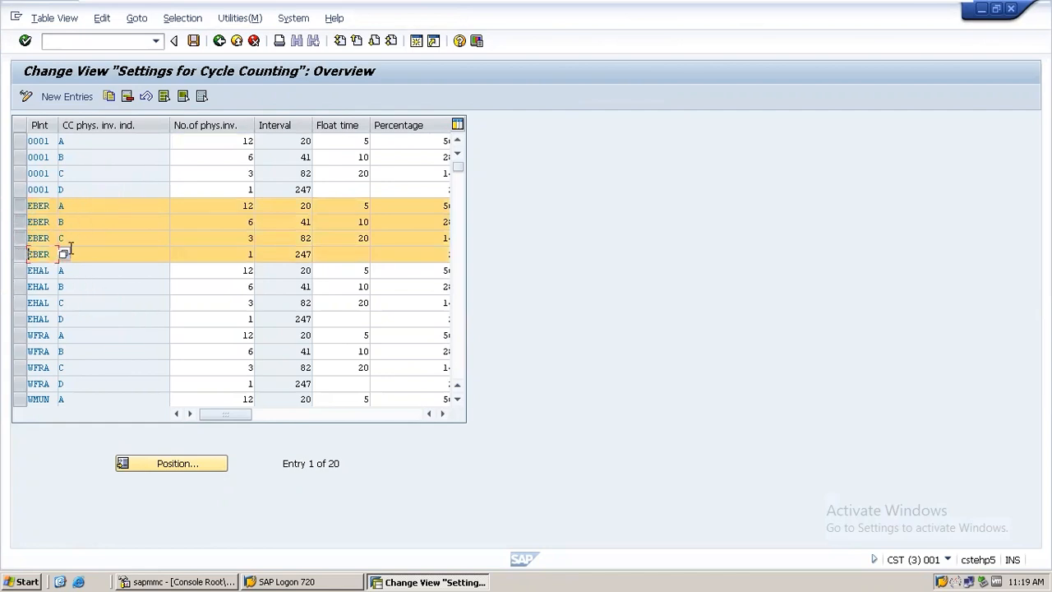
pyautogui.click(82, 257)
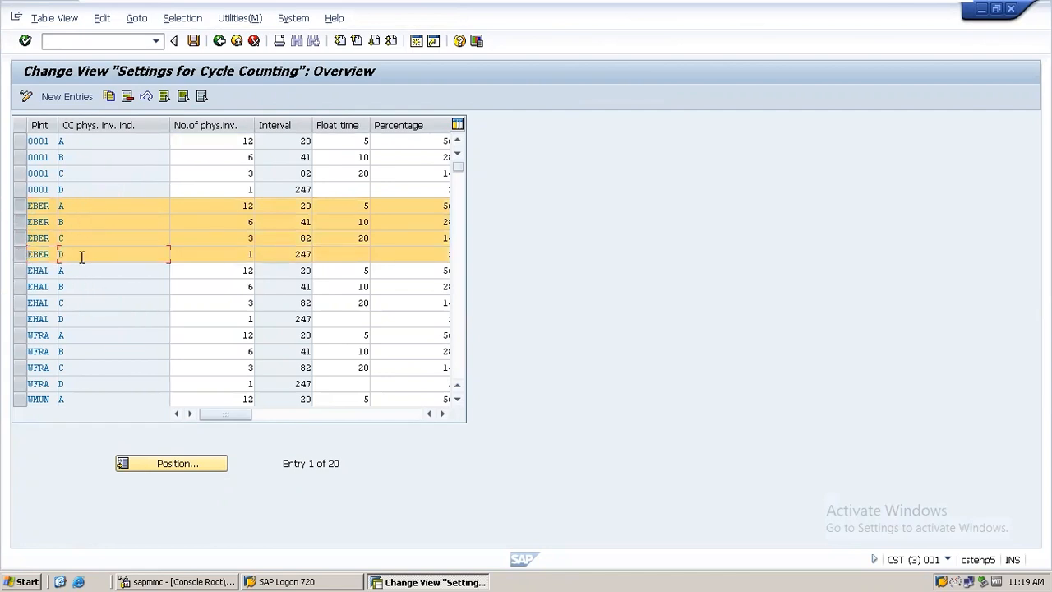
# Examine the number of physical inventories for plant EBER's indicators A to D and the interval for indicator A.
pyautogui.click(71, 206)
pyautogui.moveTo(73, 207); pyautogui.dragTo(54, 207)
pyautogui.moveTo(238, 207); pyautogui.dragTo(263, 207)
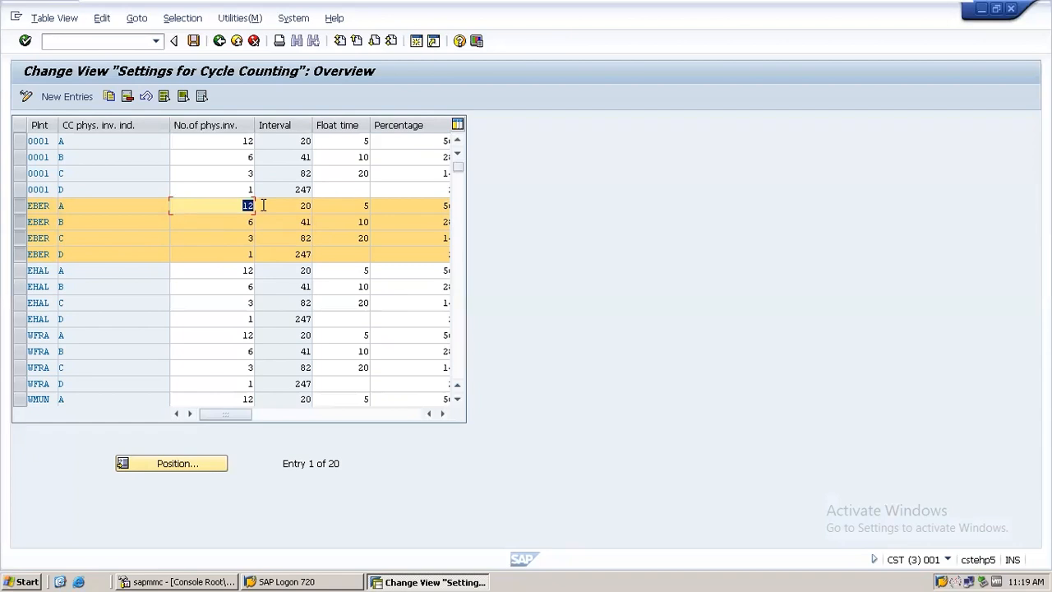
pyautogui.click(75, 220)
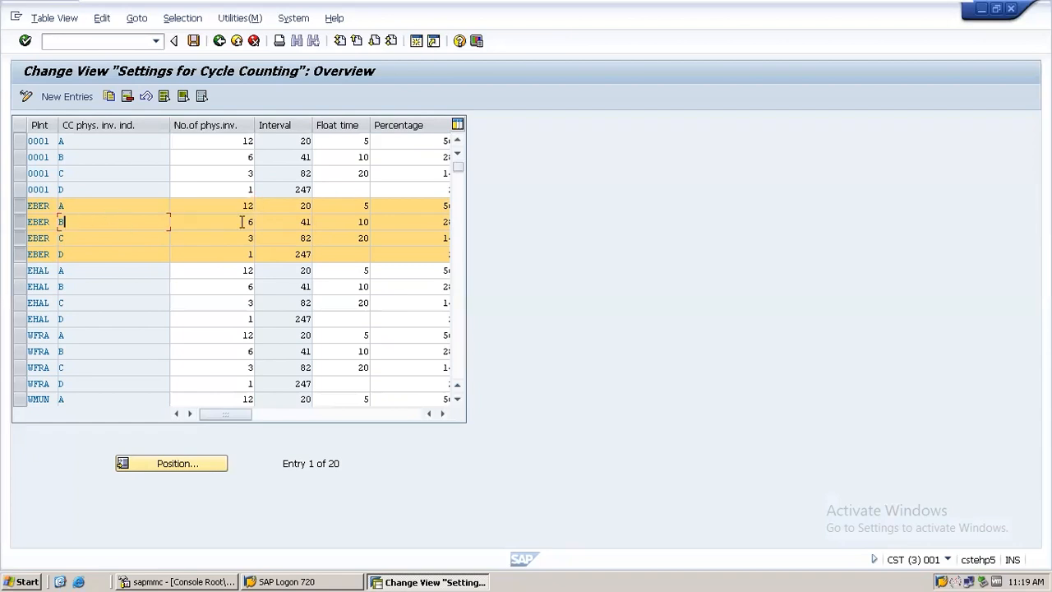
pyautogui.press('Tab')
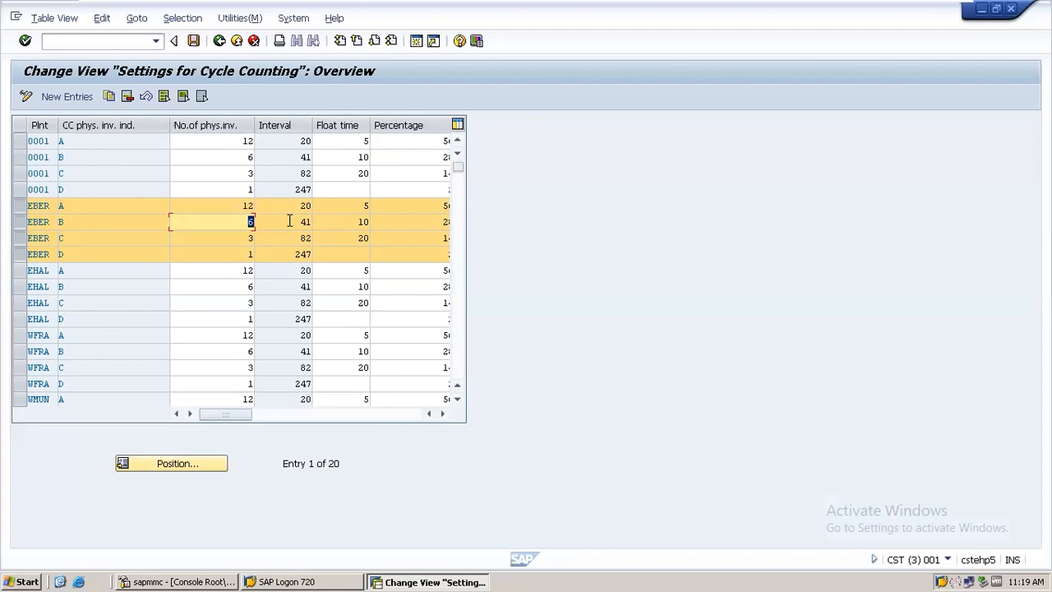
pyautogui.click(92, 237)
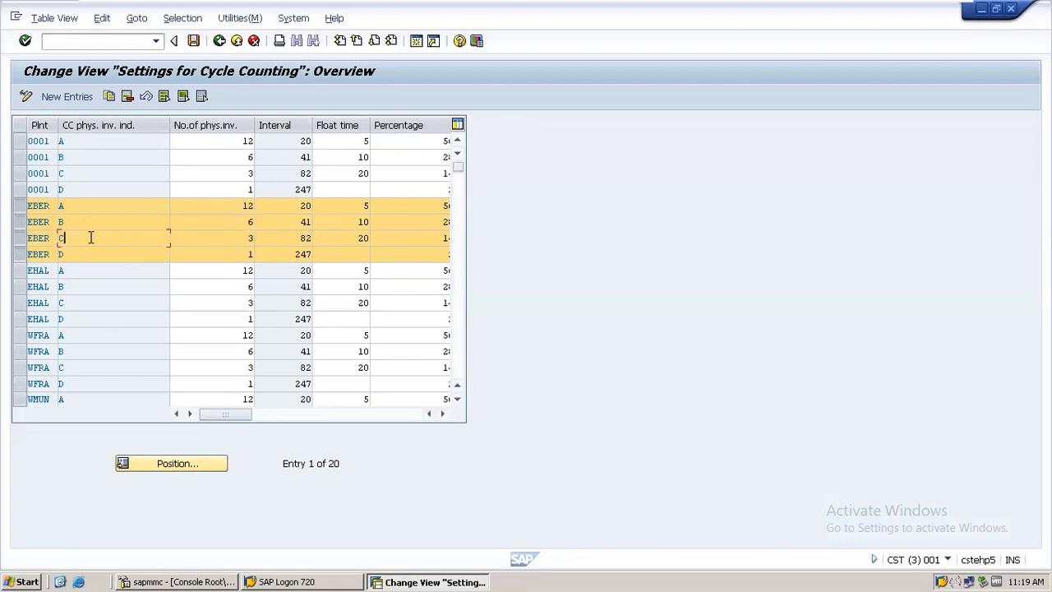
pyautogui.press('Tab')
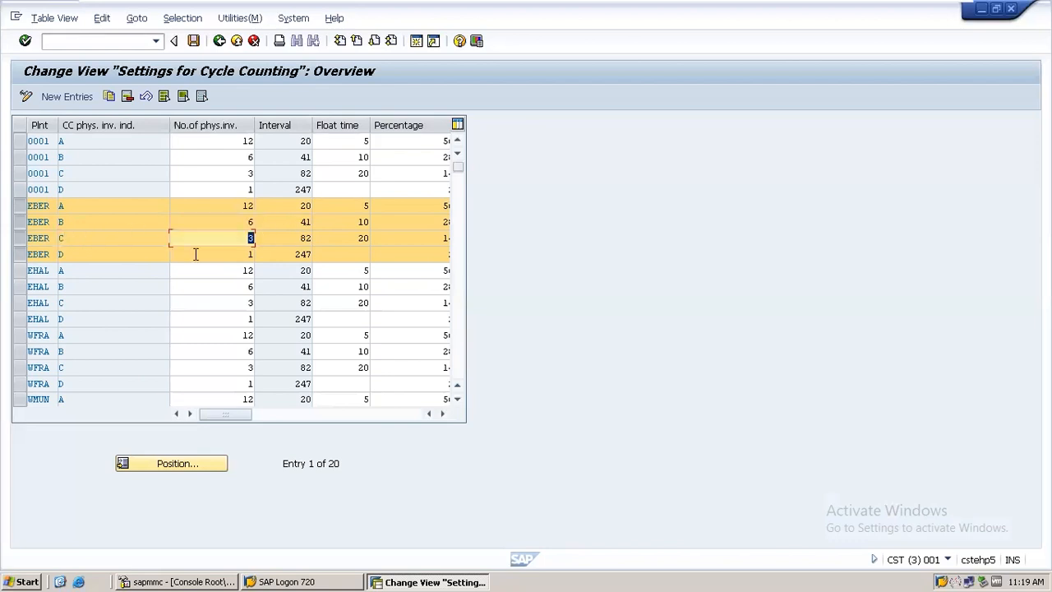
pyautogui.click(247, 253)
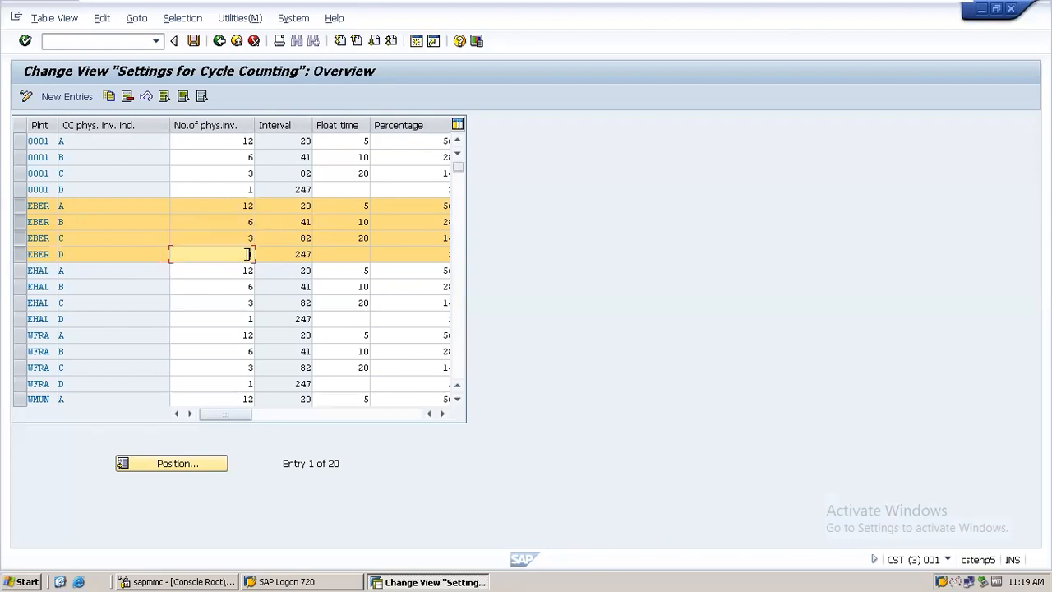
pyautogui.click(298, 206)
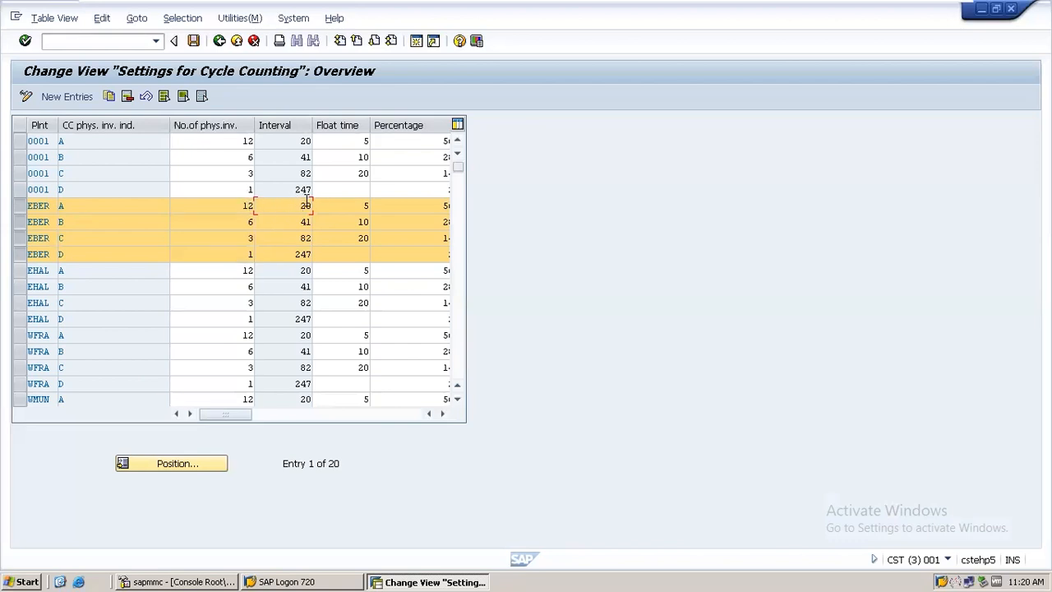
# Examine the number of physical inventories, interval, float time and percentage for plant EBER's cycle counting indicator A.
pyautogui.doubleClick(303, 206)
pyautogui.click(239, 206)
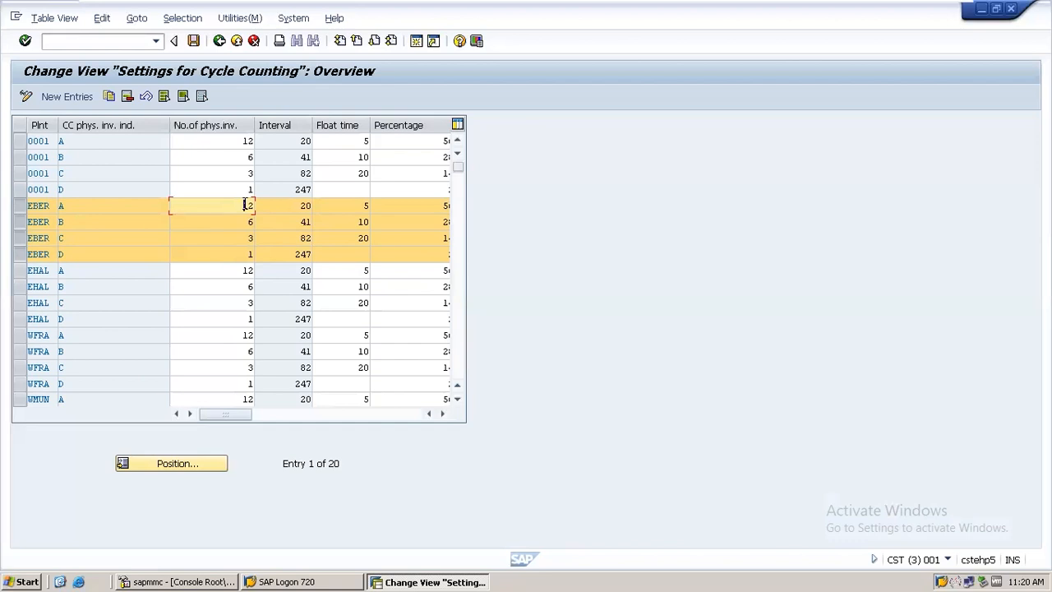
pyautogui.doubleClick(247, 205)
pyautogui.doubleClick(313, 205)
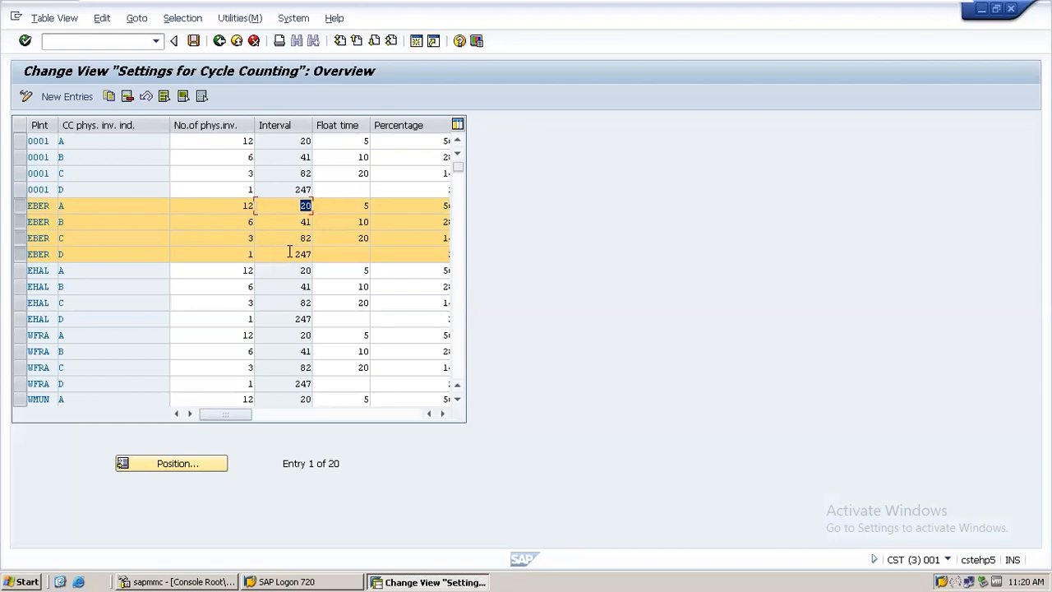
pyautogui.click(230, 200)
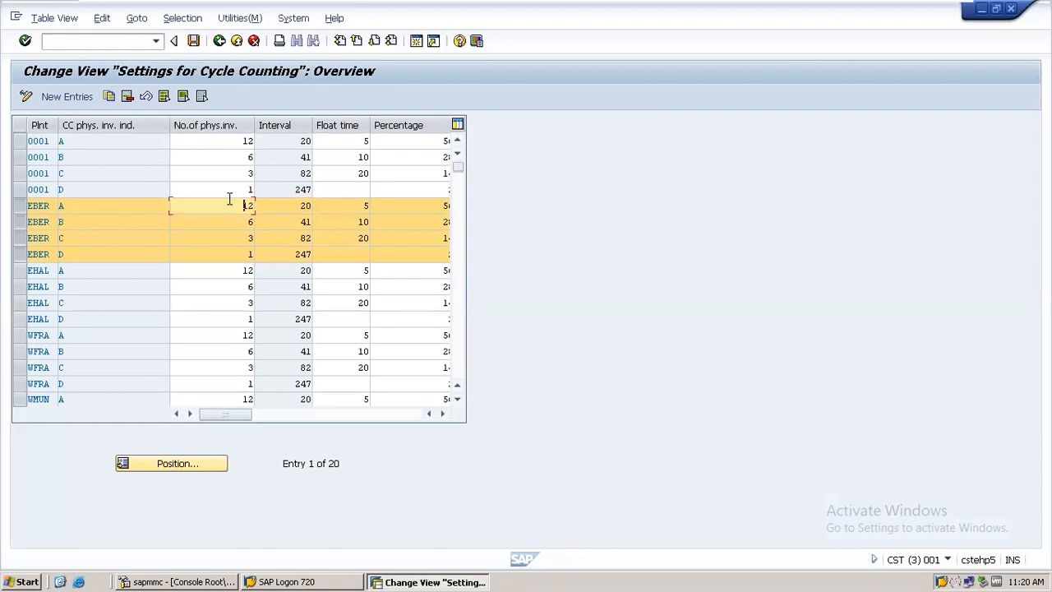
pyautogui.click(349, 205)
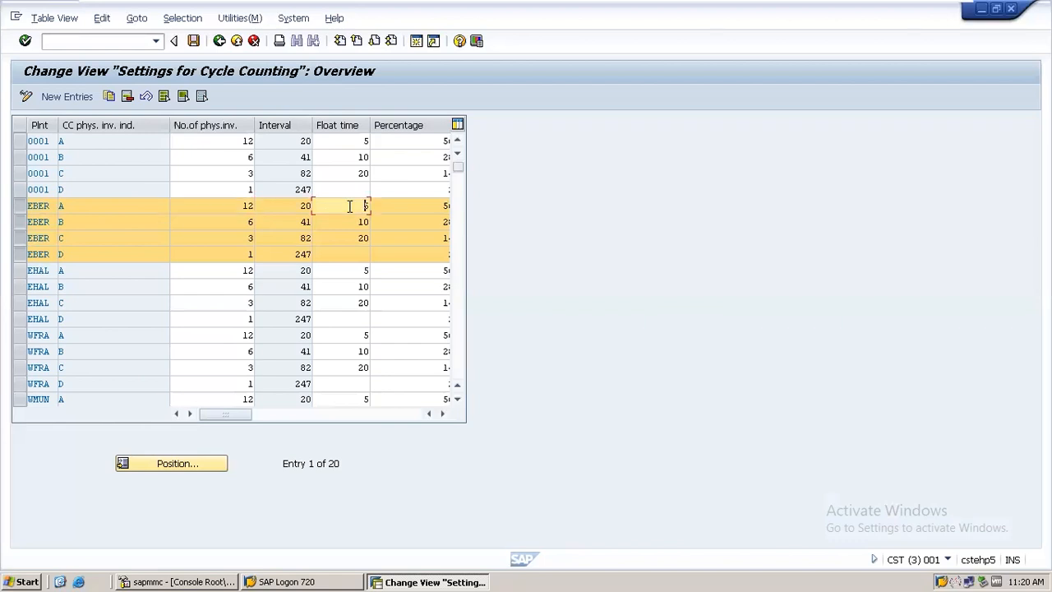
pyautogui.click(443, 414)
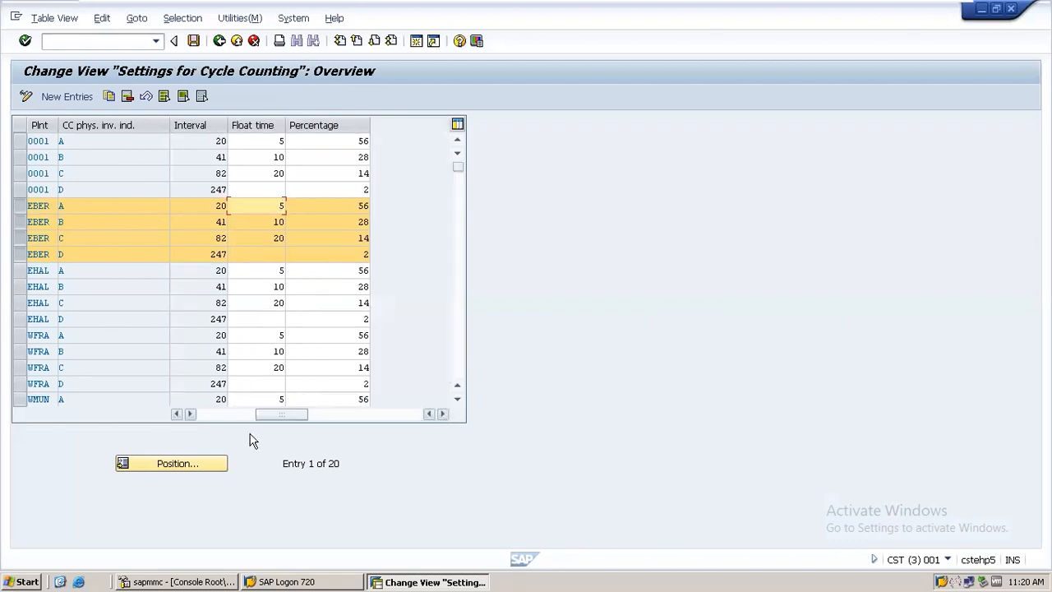
pyautogui.moveTo(282, 414); pyautogui.dragTo(175, 419)
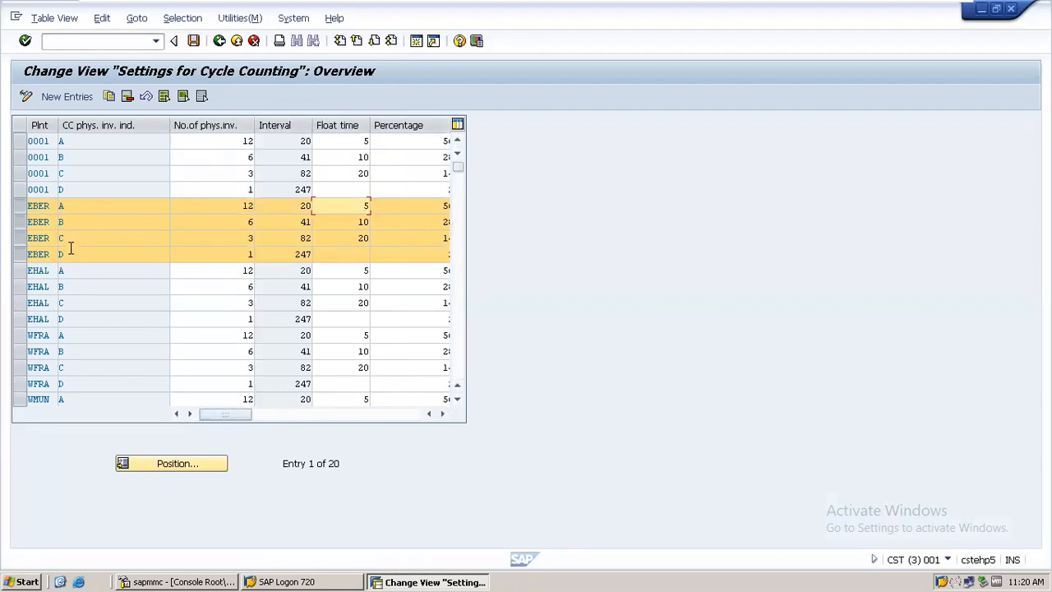
pyautogui.click(64, 206)
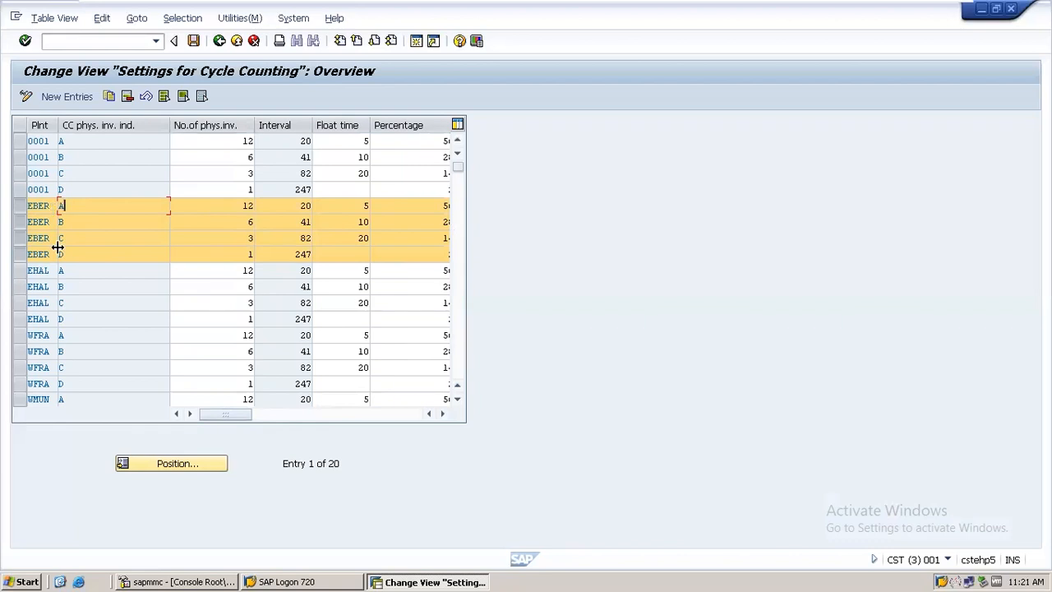
# Save the cycle counting settings and list the MB52 warehouse stocks for plant EBER, storage location 3000, in a new session.
pyautogui.click(193, 43)
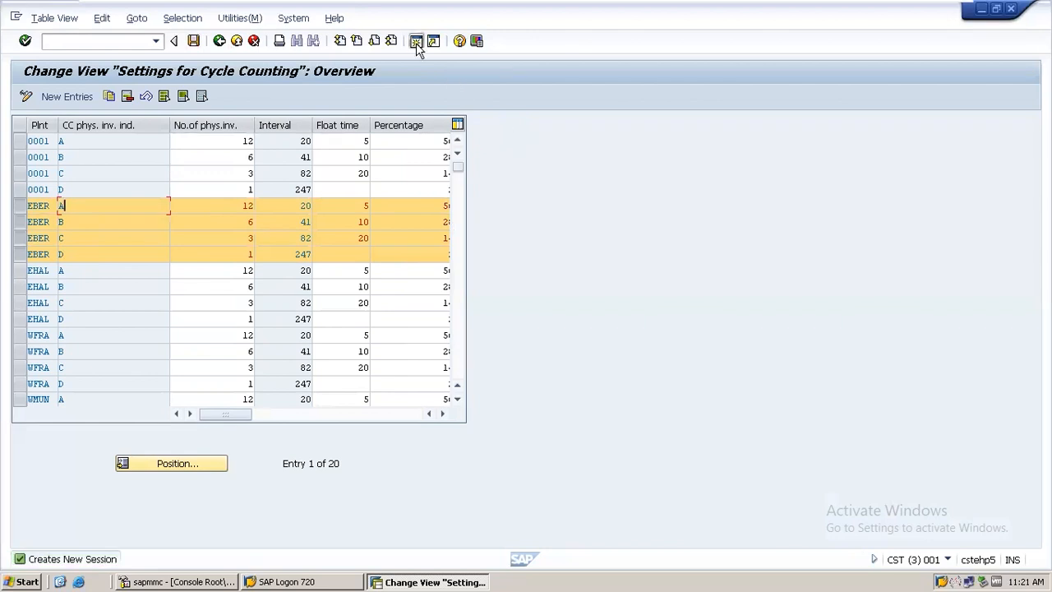
pyautogui.hotkey('ctrl', 'n')
pyautogui.write('M')
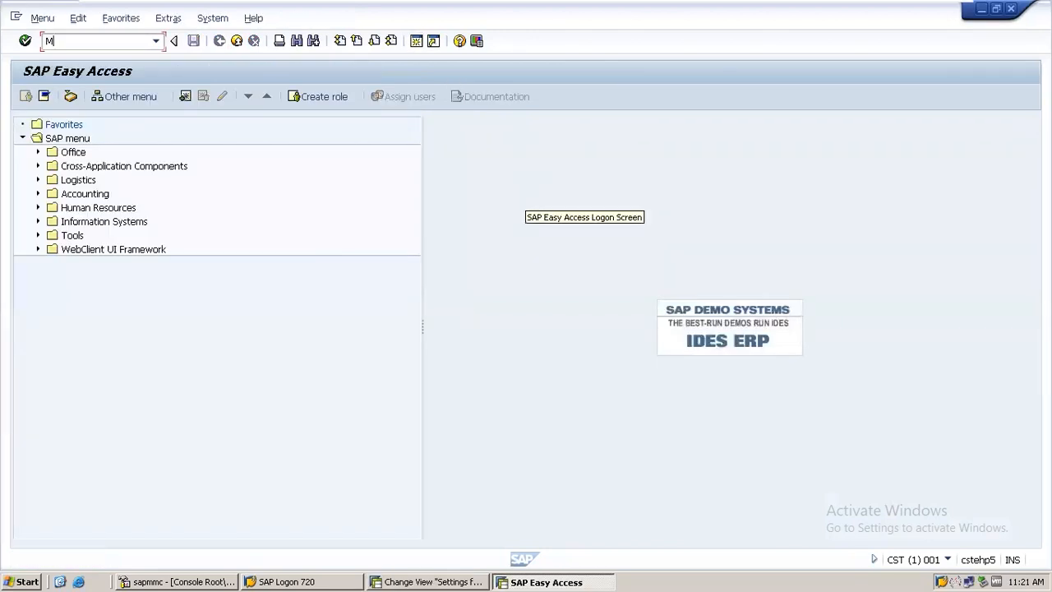
pyautogui.write('B52')
pyautogui.press('Return')
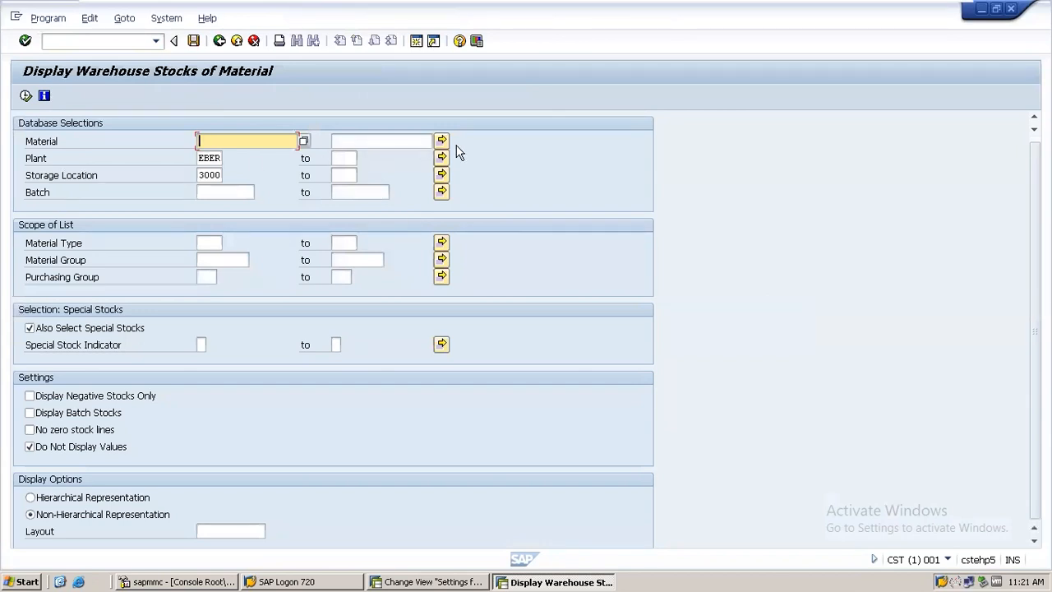
pyautogui.click(26, 95)
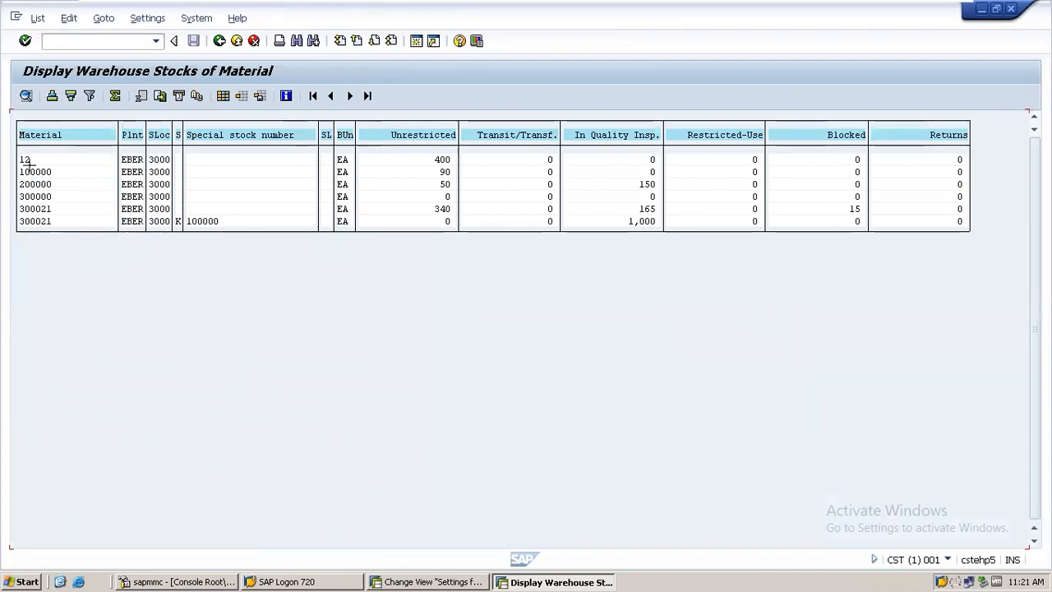
# Copy material numbers 12, 100000 and 200000 from the stock list into a new Notepad document.
pyautogui.moveTo(18, 156); pyautogui.dragTo(60, 184)
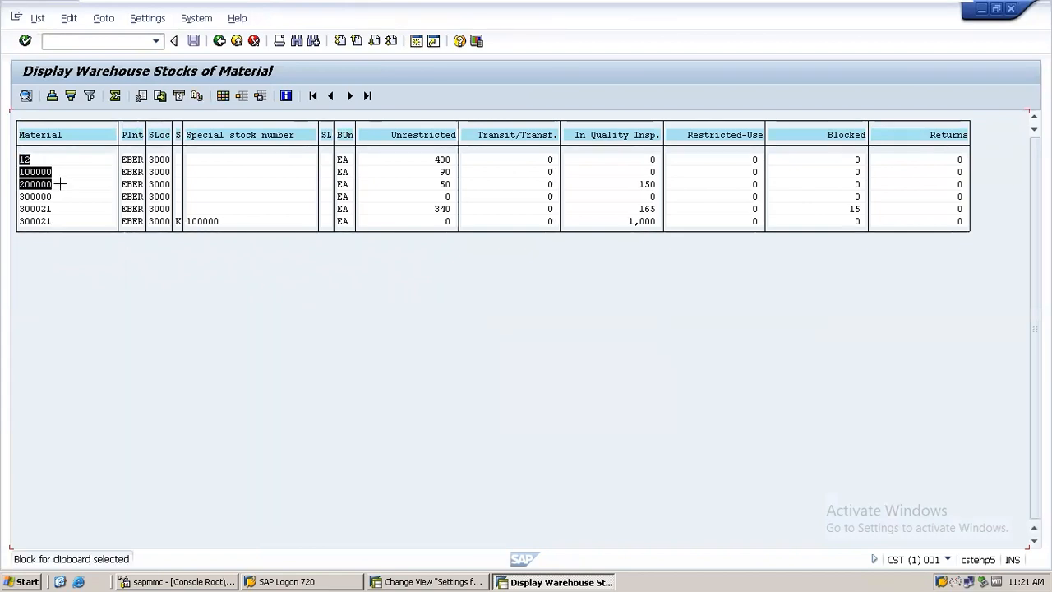
pyautogui.hotkey('ctrl', 'c')
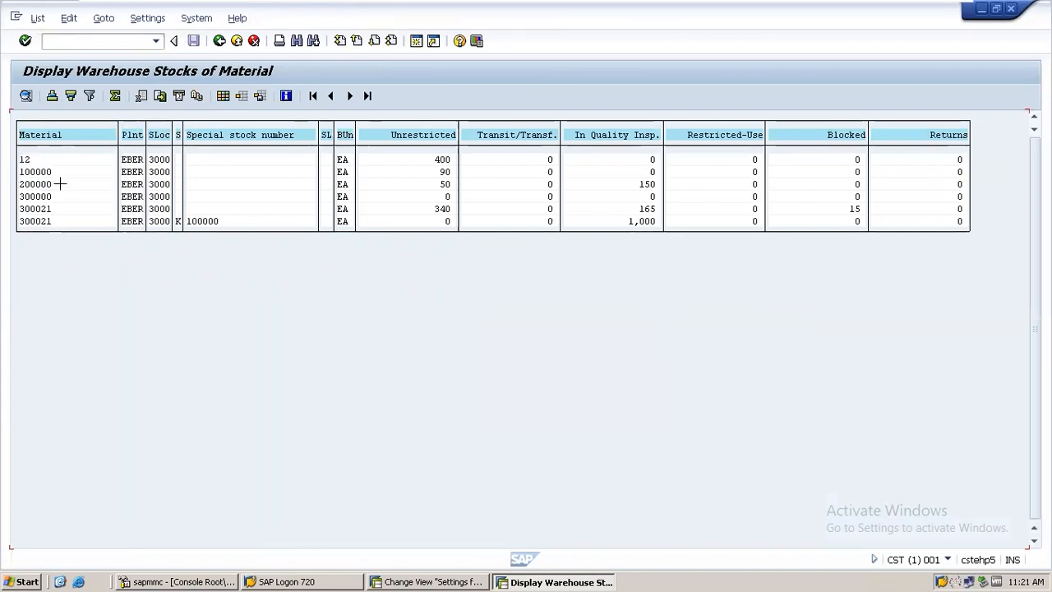
pyautogui.click(12, 581)
pyautogui.click(50, 530)
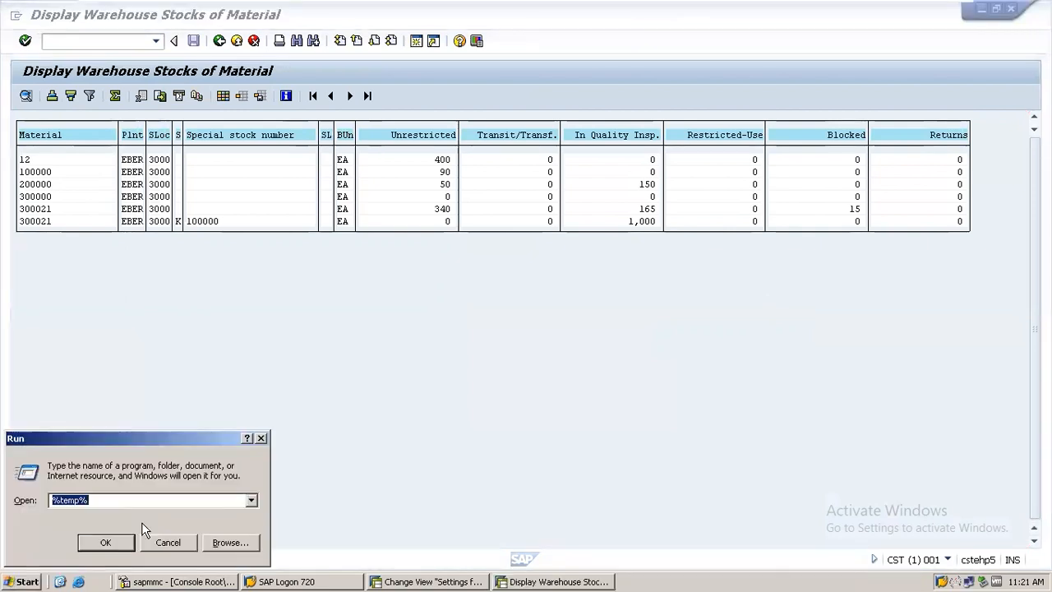
pyautogui.write('Notepad')
pyautogui.click(104, 542)
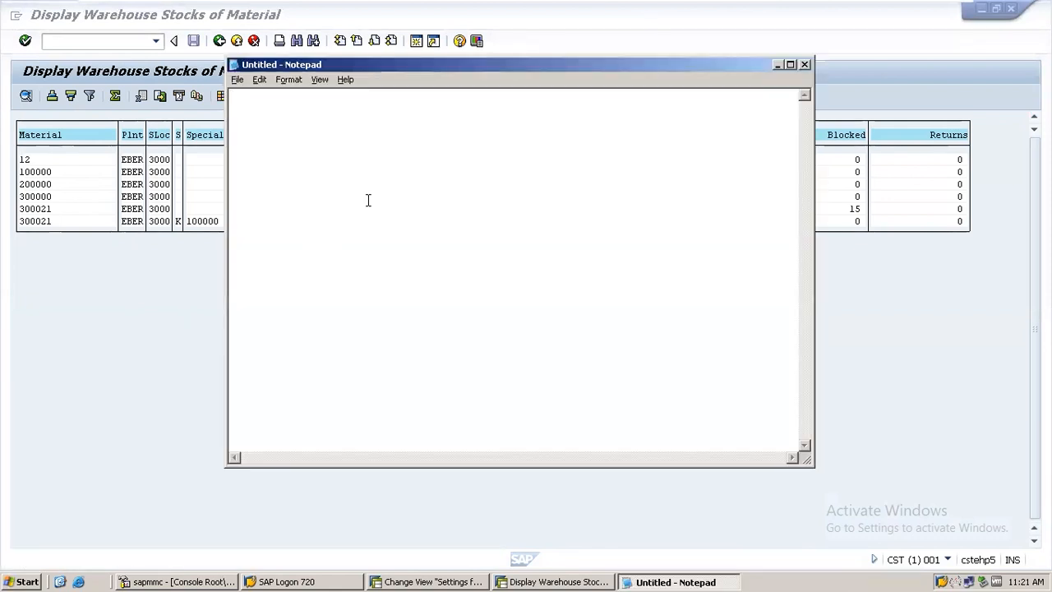
pyautogui.hotkey('ctrl', 'v')
pyautogui.moveTo(268, 115); pyautogui.dragTo(206, 95)
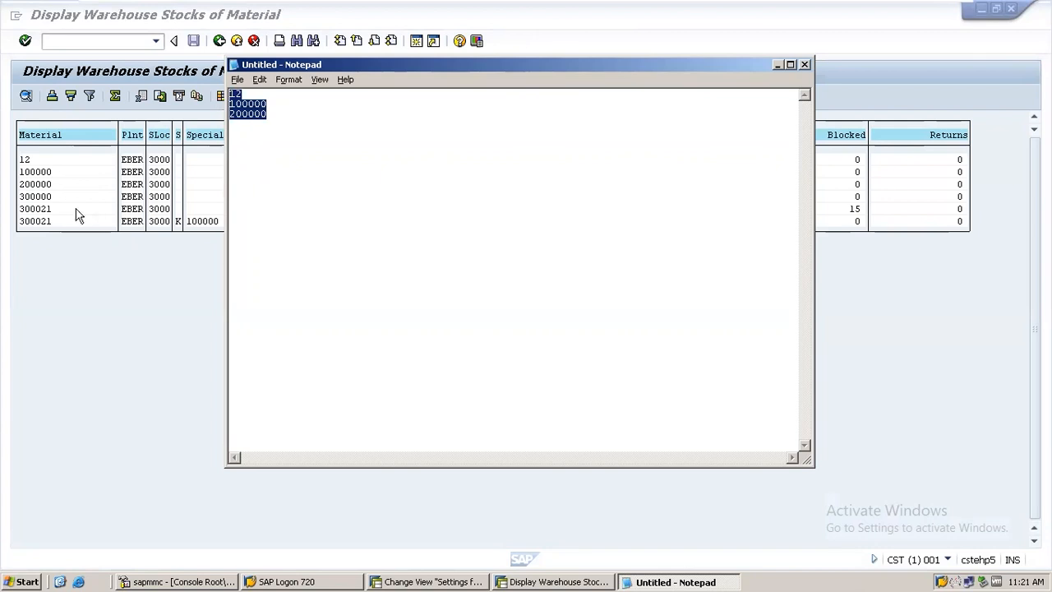
# Copy material number 300000 from the stock list to a new line below 200000 in Notepad.
pyautogui.click(45, 197)
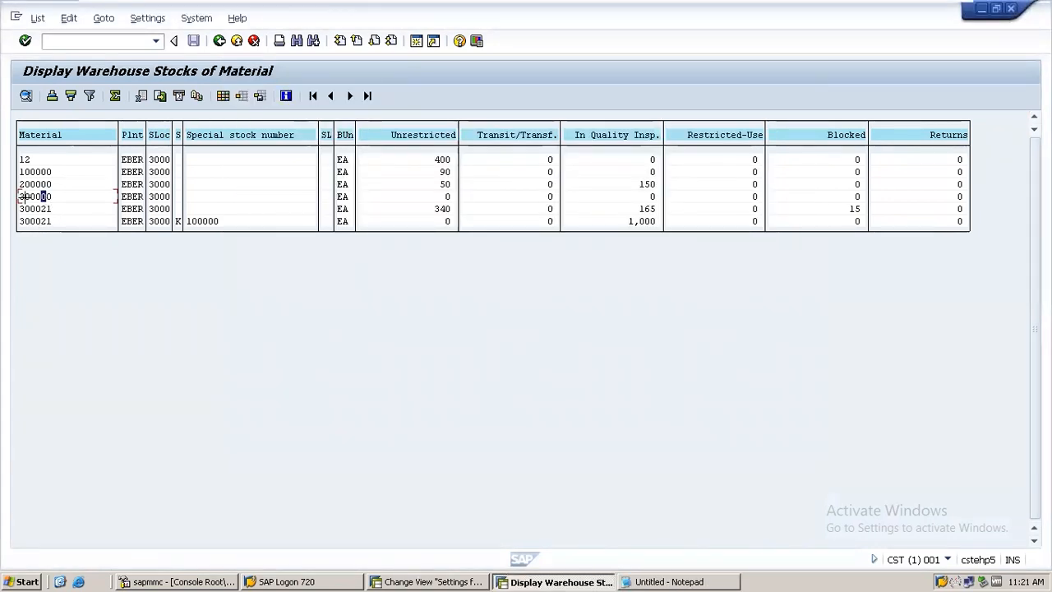
pyautogui.hotkey('ctrl', 'y')
pyautogui.moveTo(23, 196); pyautogui.dragTo(77, 198)
pyautogui.hotkey('ctrl', 'c')
pyautogui.hotkey('alt', 'Tab')
pyautogui.click(269, 116)
pyautogui.press('Return')
pyautogui.hotkey('ctrl', 'v')
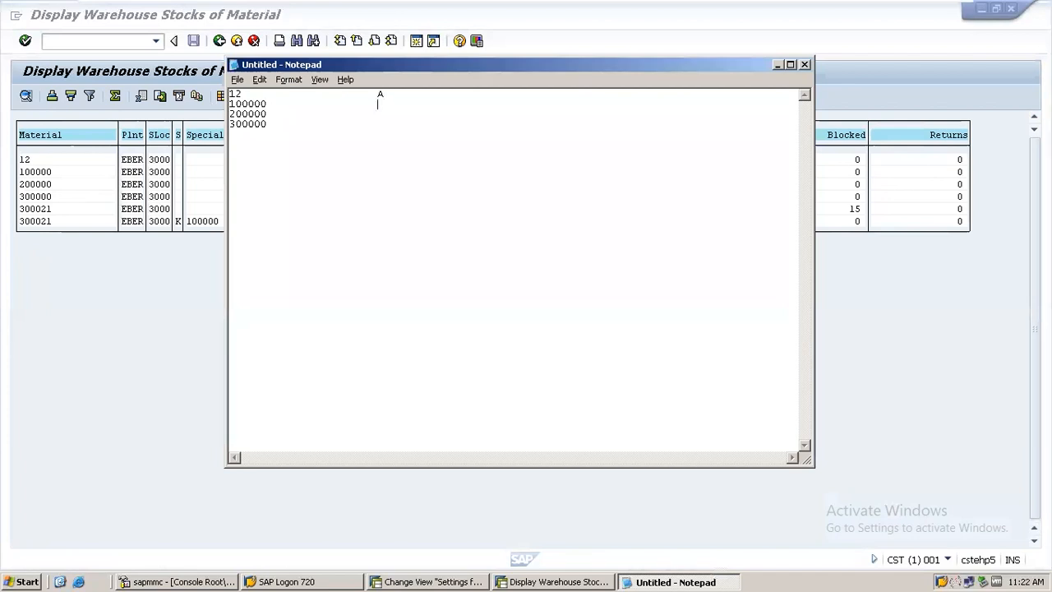
# Mark material 100000 with indicator B, 200000 with C and 300000 with D in the Notepad list.
pyautogui.press('Down')
pyautogui.write('B')
pyautogui.press('Tab')
pyautogui.press('Tab')
pyautogui.press('Tab')
pyautogui.write('C')
pyautogui.press('Down')
pyautogui.press('Tab')
pyautogui.press('Tab')
pyautogui.press('Tab')
pyautogui.write('D')
# Open material 12 for change with transaction MM02 in a new SAP session, using plant EBER as organizational level.
pyautogui.click(171, 289)
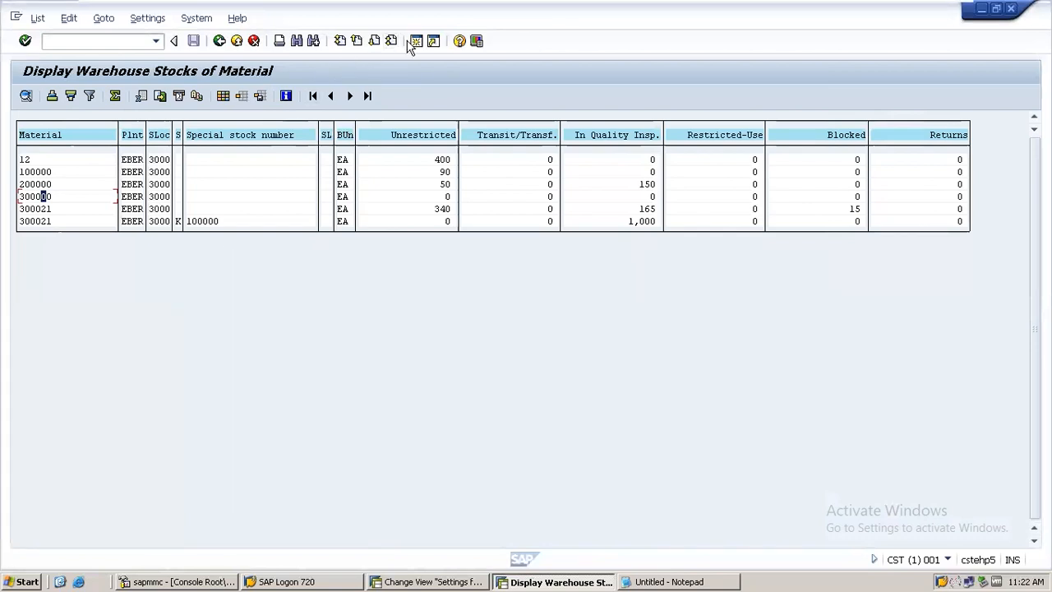
pyautogui.hotkey('ctrl', 'n')
pyautogui.write('MM02')
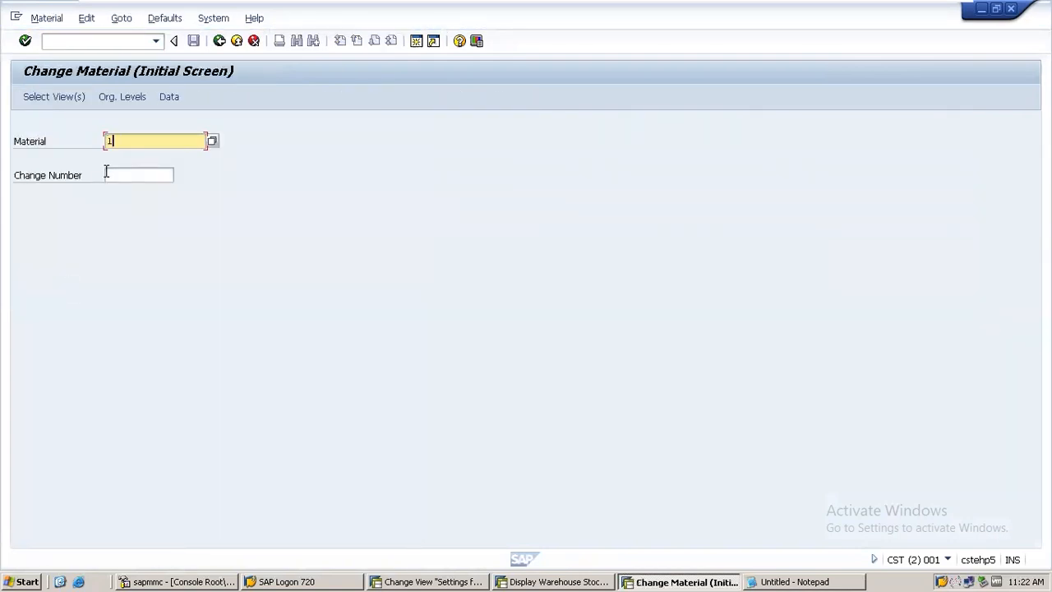
pyautogui.write('2')
pyautogui.press('Return')
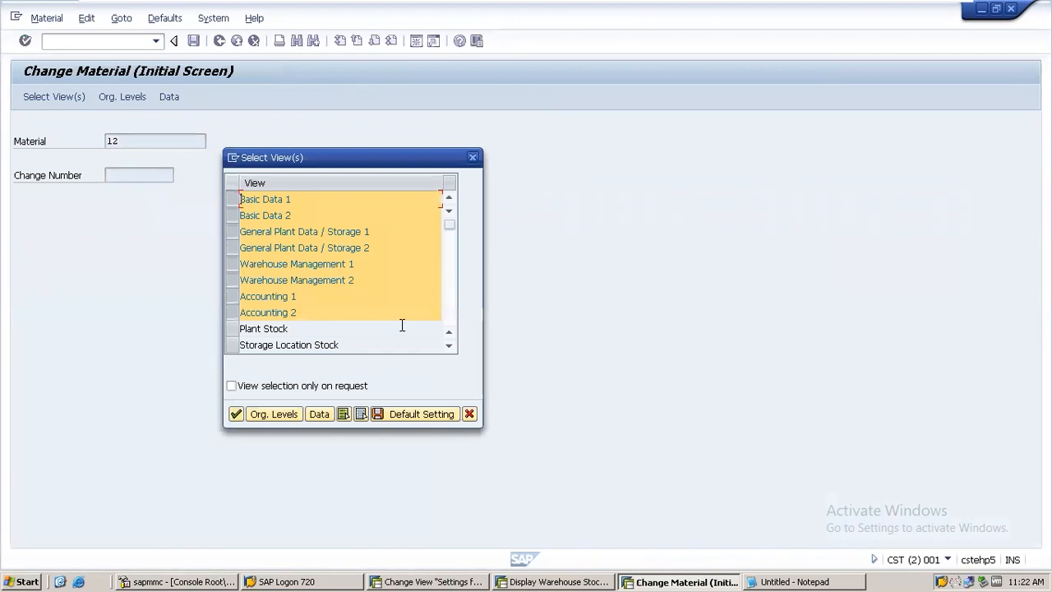
pyautogui.click(256, 416)
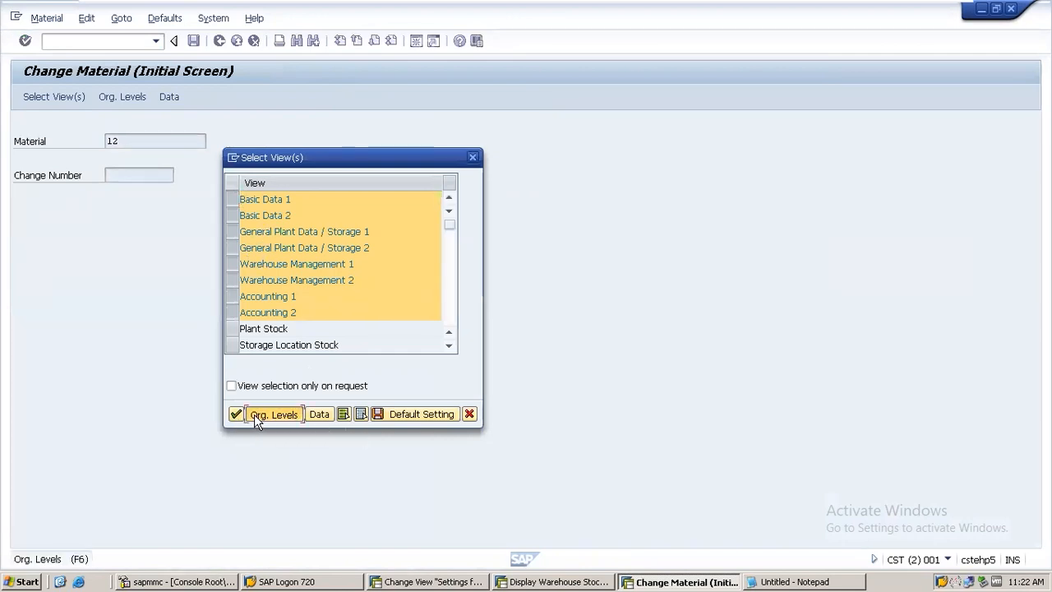
pyautogui.write('EBER')
pyautogui.press('Return')
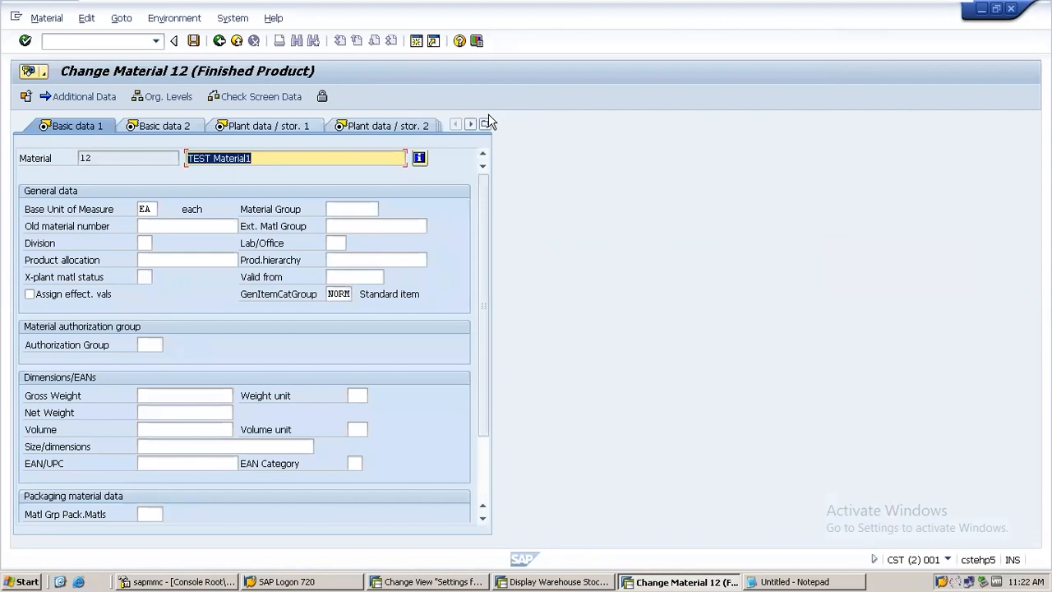
# Set the CC physical inventory indicator to A in material 12's Plant data / stor. 1 view.
pyautogui.click(485, 125)
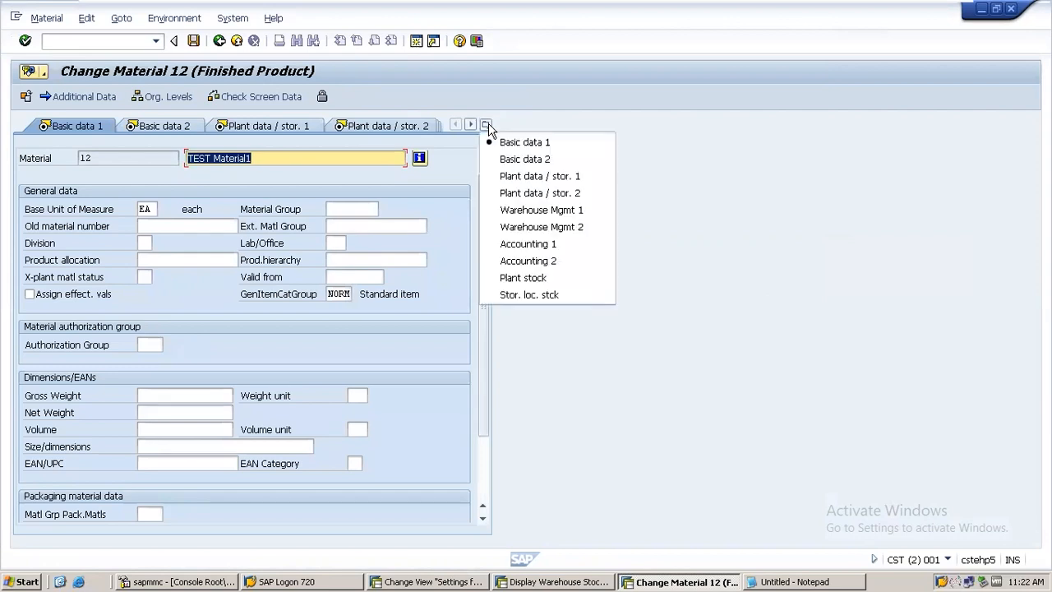
pyautogui.click(504, 182)
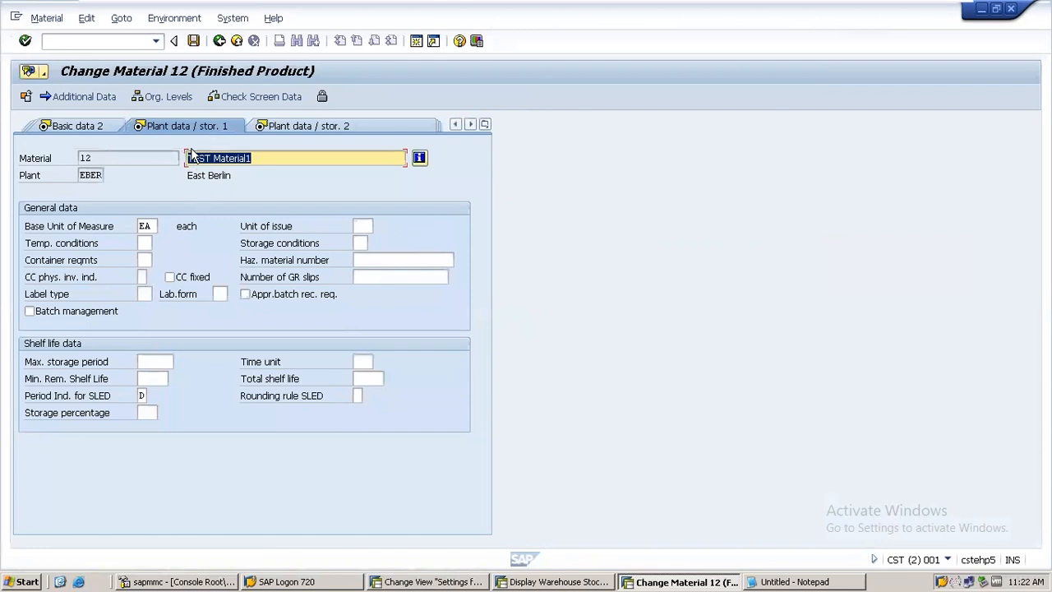
pyautogui.click(64, 281)
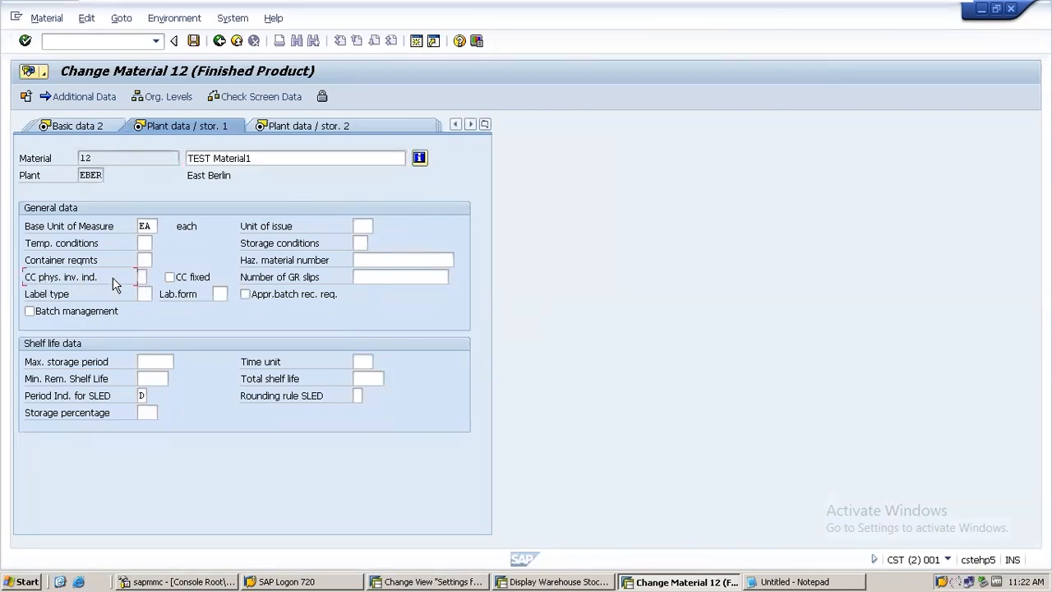
pyautogui.click(141, 278)
pyautogui.click(152, 278)
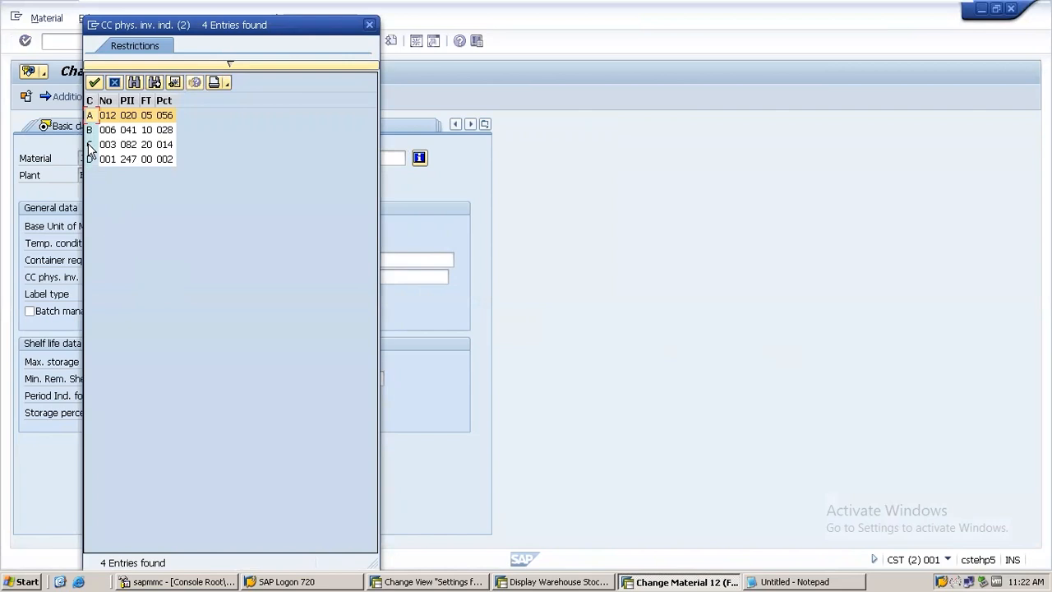
pyautogui.doubleClick(92, 117)
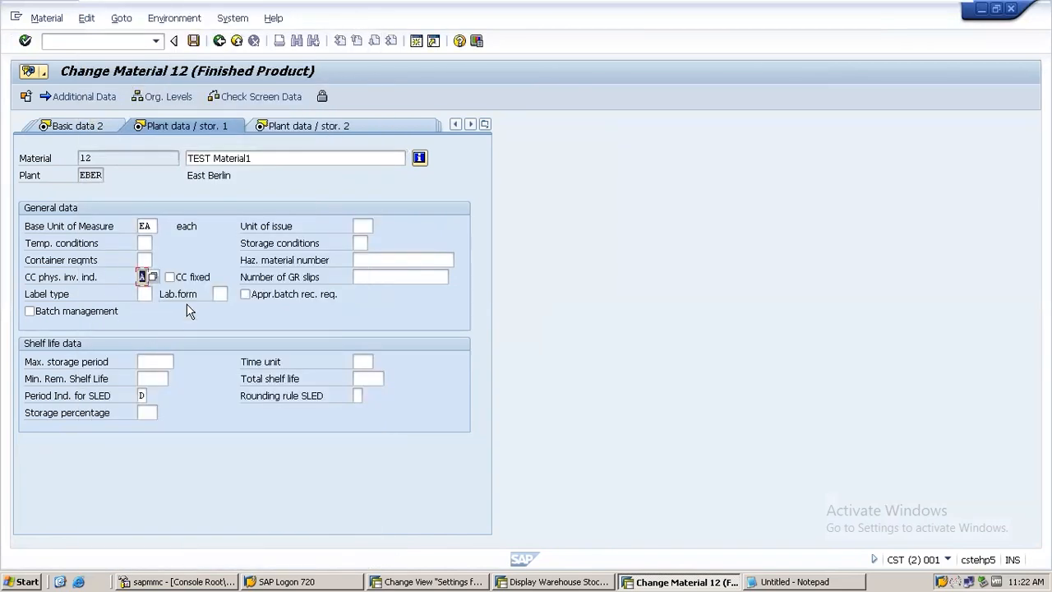
# Read the field help for the CC fixed indicator and close it.
pyautogui.rightClick(172, 283)
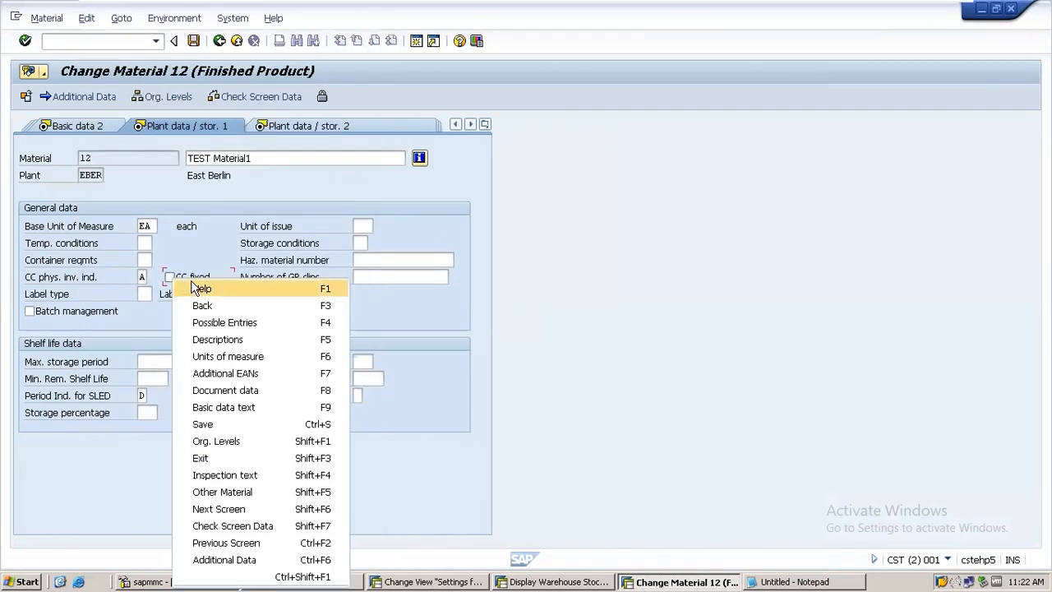
pyautogui.click(226, 286)
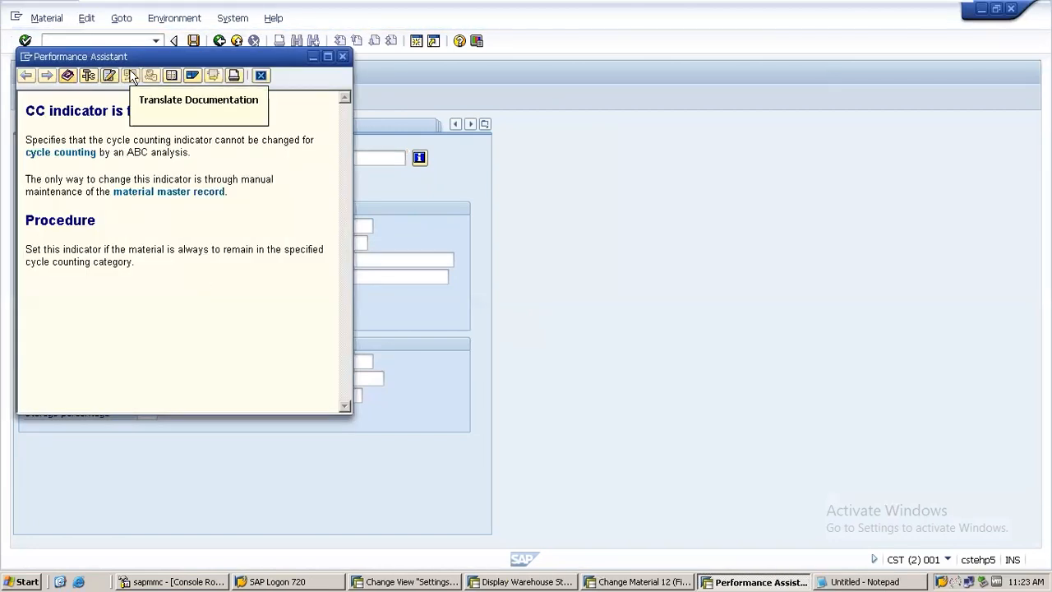
pyautogui.moveTo(132, 55); pyautogui.dragTo(361, 85)
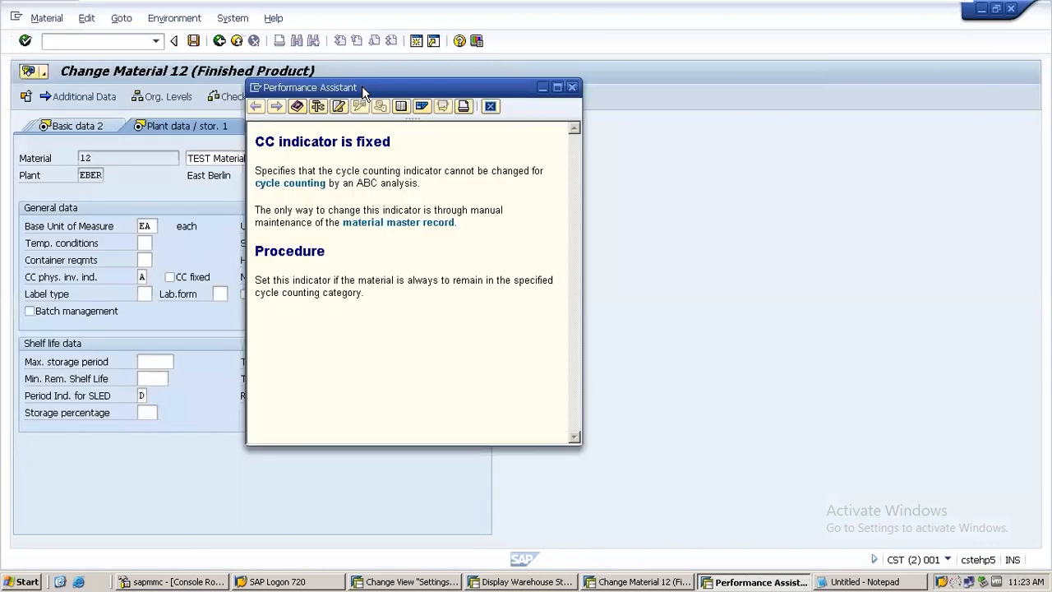
pyautogui.click(573, 88)
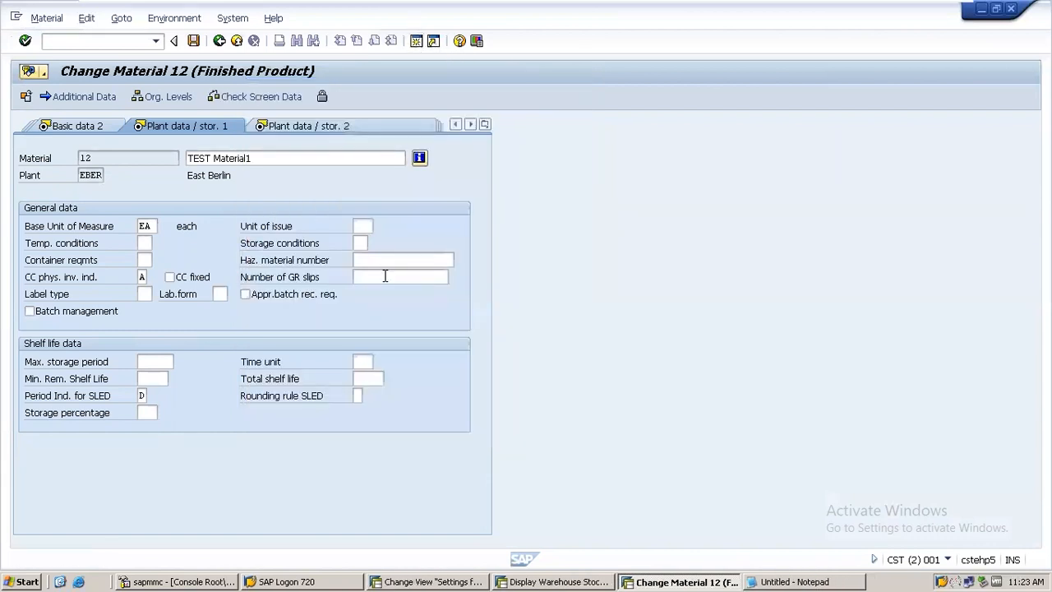
# Open the ABC analysis for cycle counting with transaction MIBC and compare it with material 12's CC physical inventory indicator.
pyautogui.hotkey('alt', 'Tab')
pyautogui.write('MIBC')
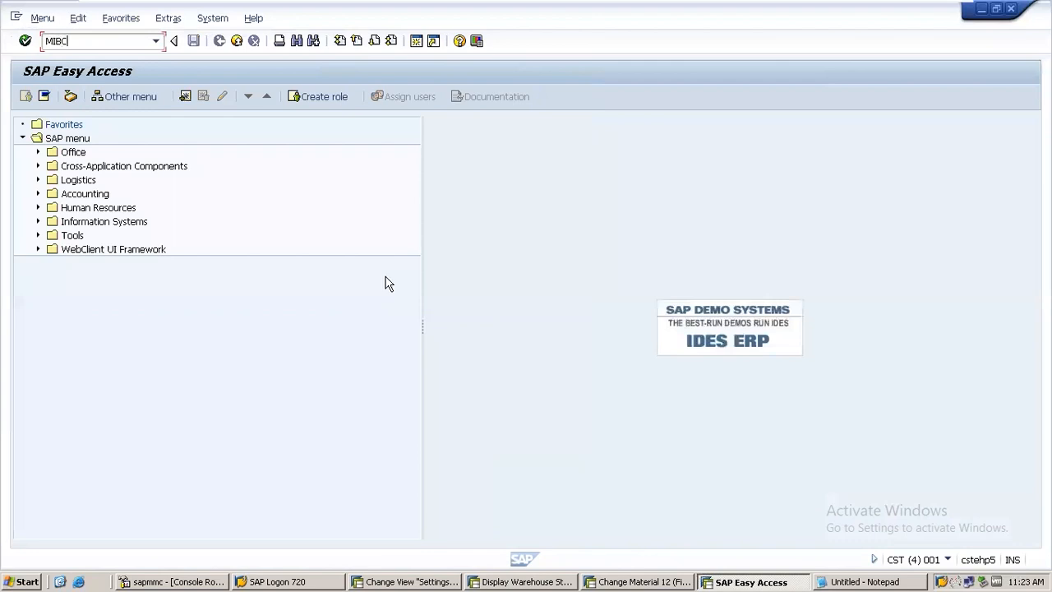
pyautogui.press('Return')
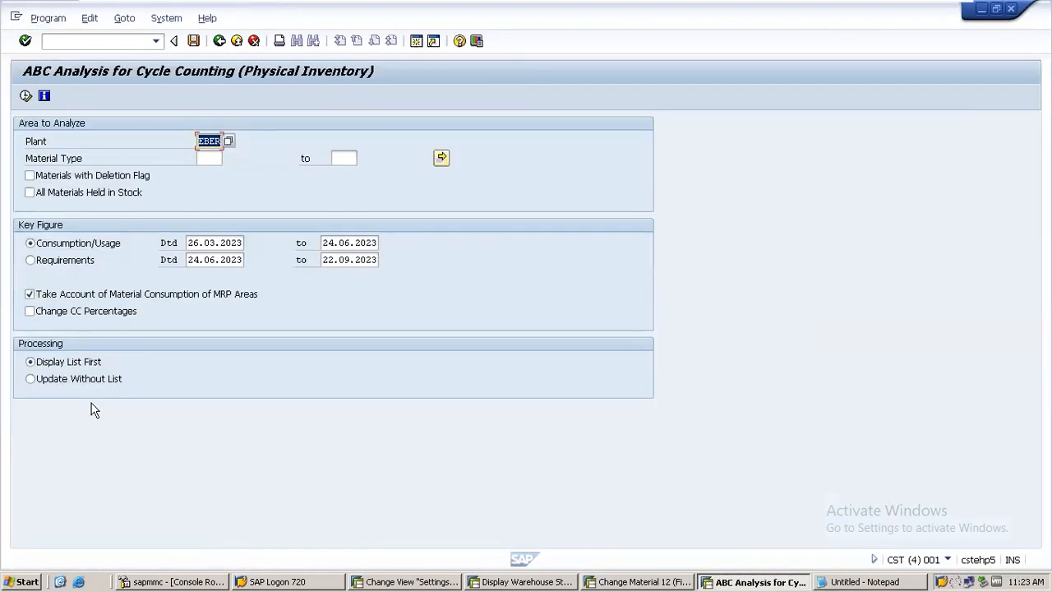
pyautogui.hotkey('alt', 'Tab')
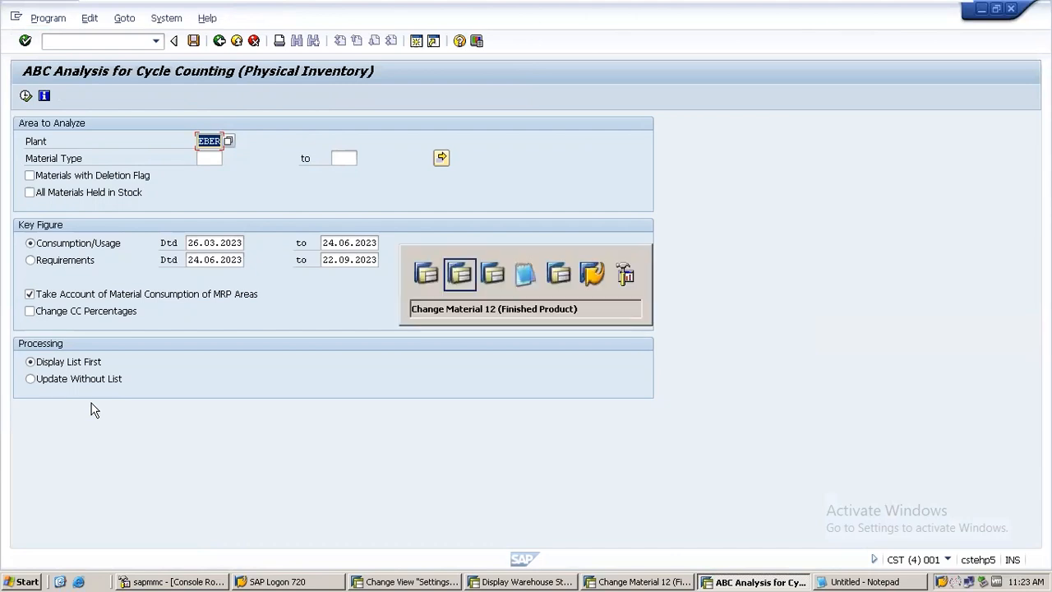
pyautogui.click(141, 276)
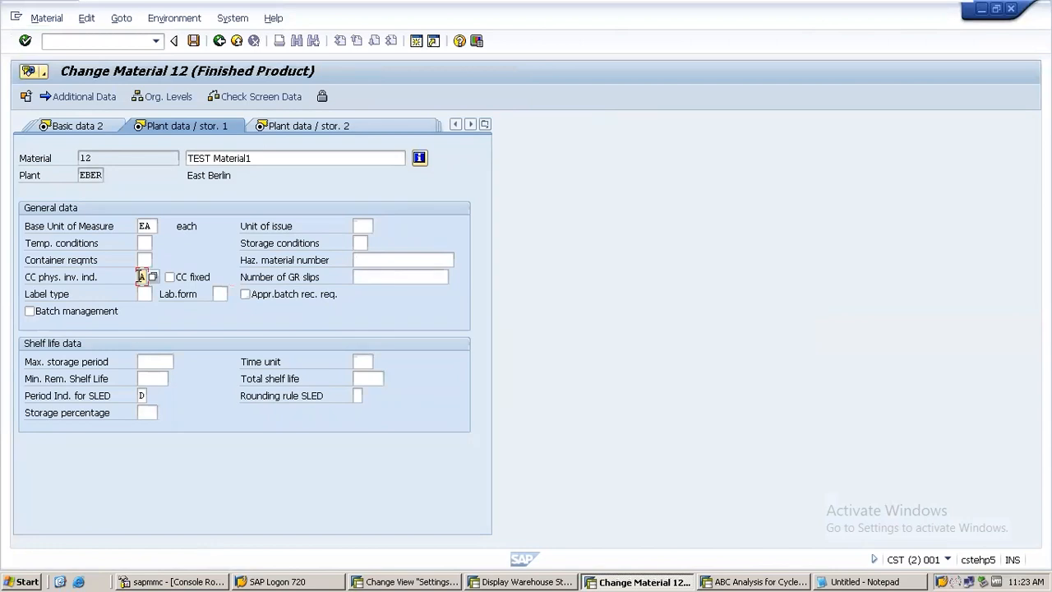
pyautogui.hotkey('alt', 'Tab')
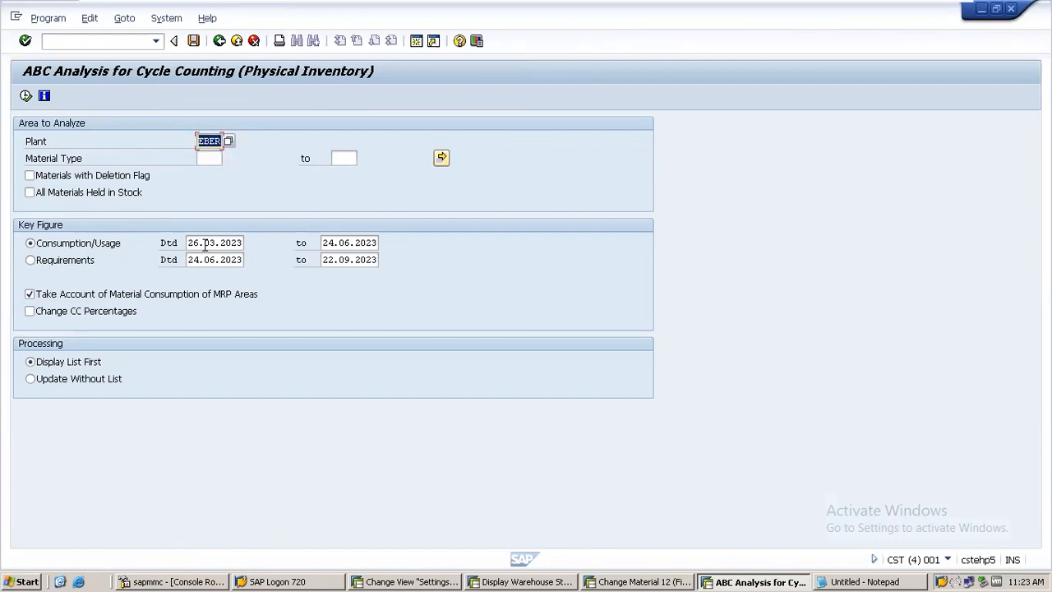
# Tick CC fixed for material 12, compare with the ABC analysis screen, and clear the tick again.
pyautogui.hotkey('alt', 'Tab')
pyautogui.click(170, 278)
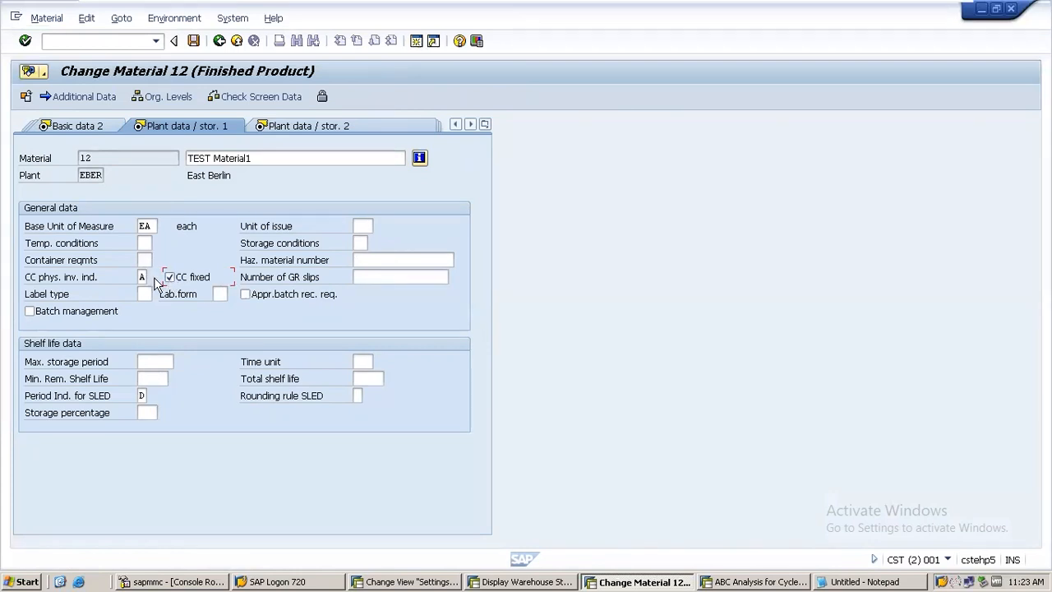
pyautogui.hotkey('alt', 'Tab')
pyautogui.hotkey('alt', 'Tab')
pyautogui.hotkey('alt', 'Tab')
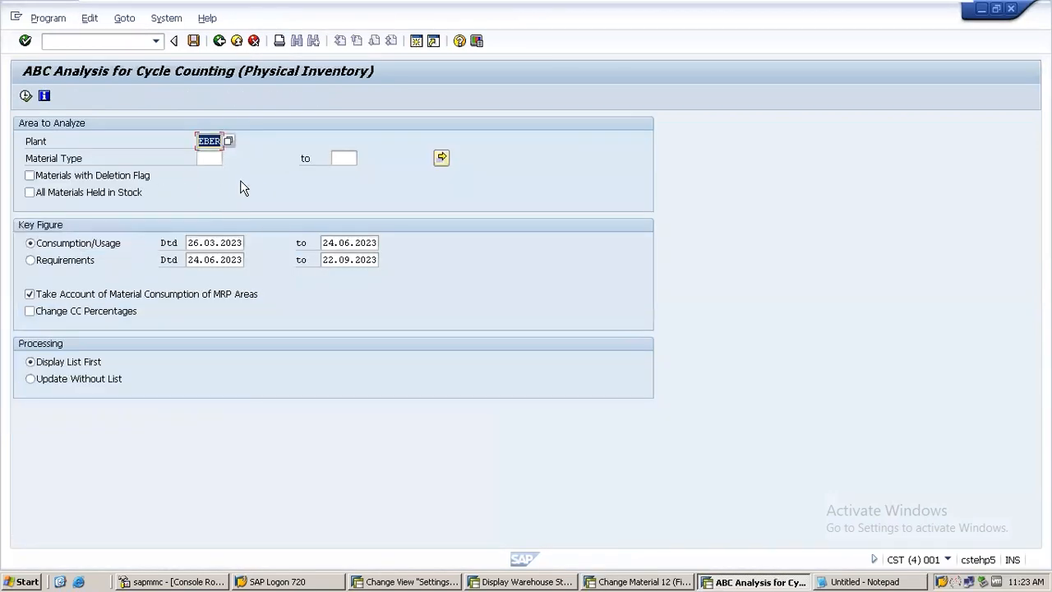
pyautogui.hotkey('alt', 'Tab')
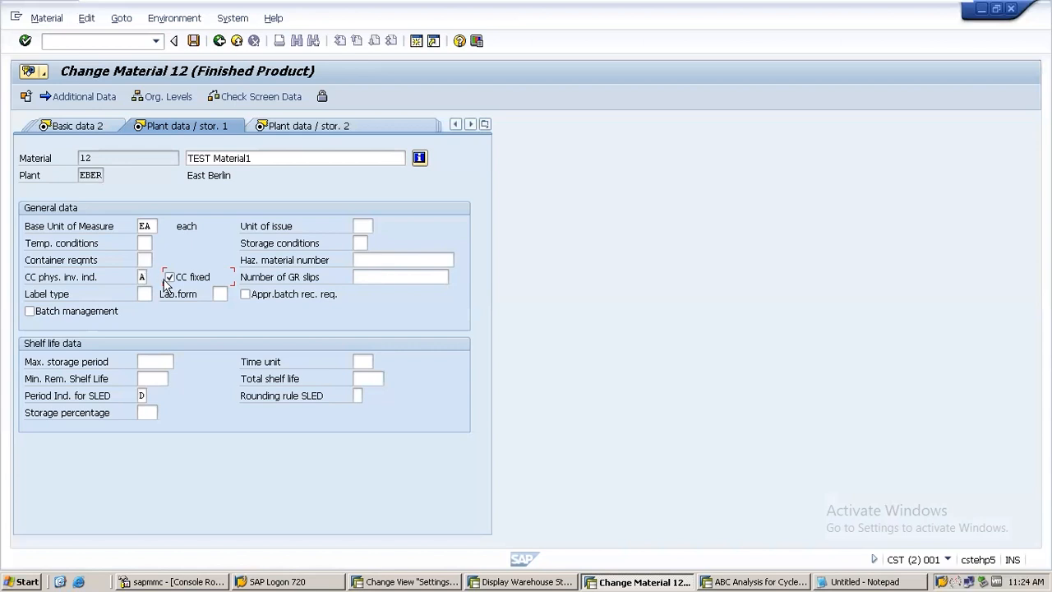
pyautogui.click(143, 278)
pyautogui.doubleClick(144, 277)
pyautogui.click(169, 279)
# Close the ABC analysis session and save the changes to material 12.
pyautogui.click(734, 581)
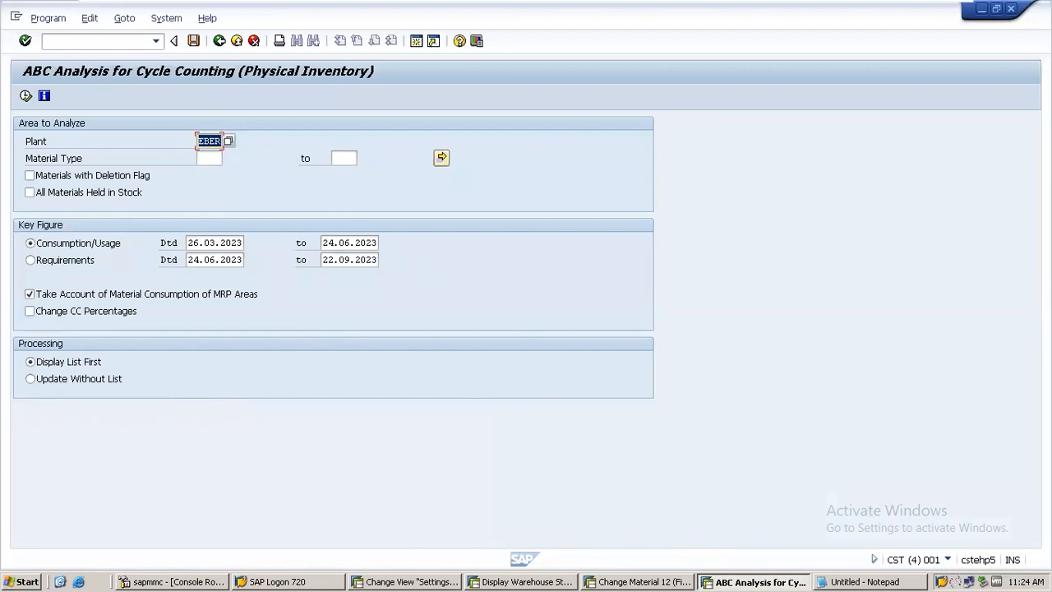
pyautogui.click(1012, 9)
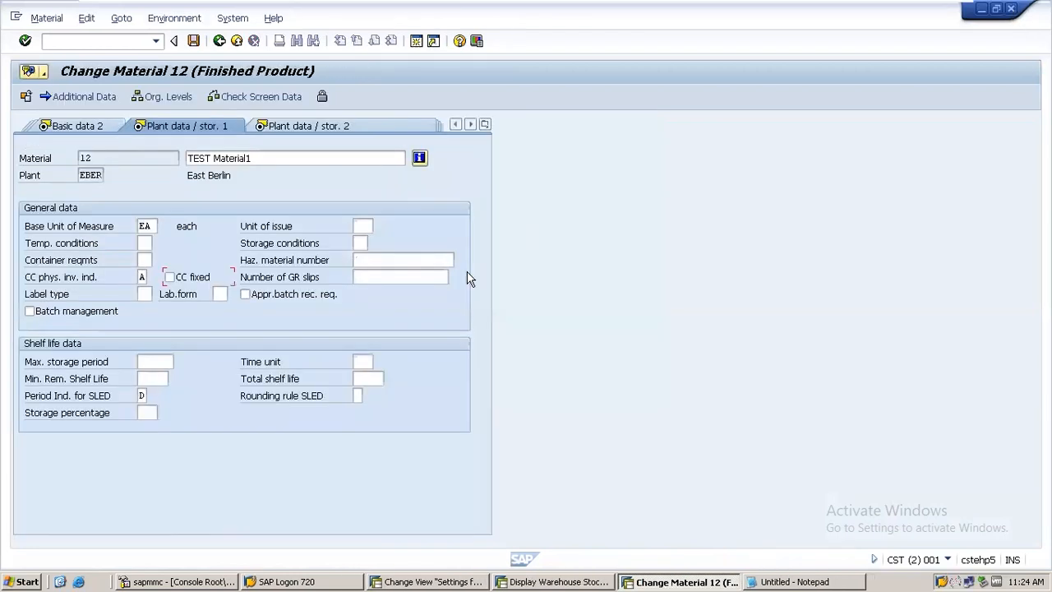
pyautogui.click(143, 277)
pyautogui.moveTo(102, 159); pyautogui.dragTo(30, 177)
pyautogui.click(194, 40)
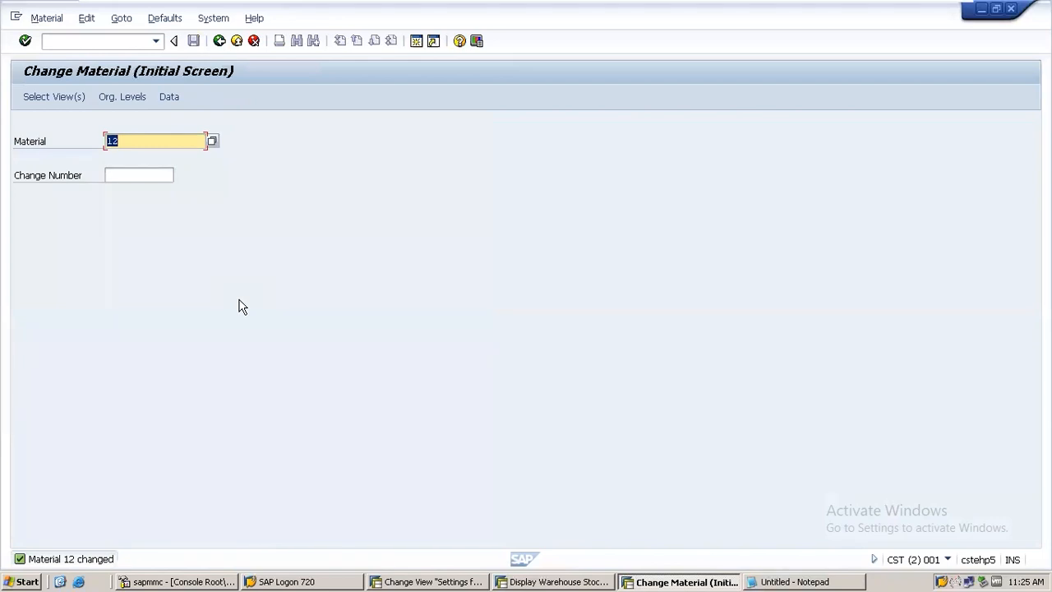
# Open material 100000 from the Notepad list for change, using plant EBER as organizational level.
pyautogui.click(826, 582)
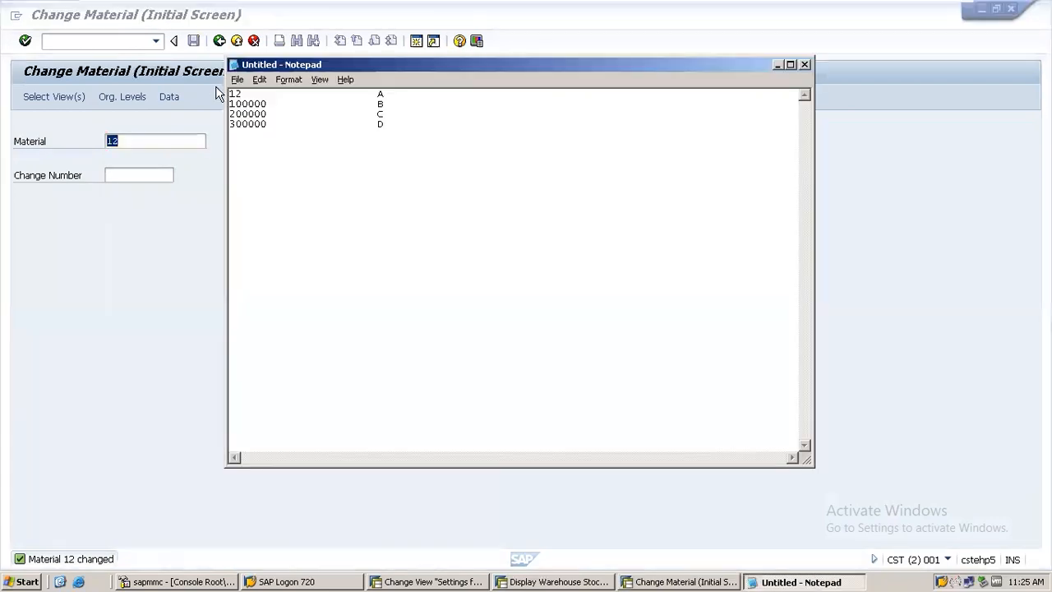
pyautogui.moveTo(268, 104); pyautogui.dragTo(222, 107)
pyautogui.hotkey('ctrl', 'c')
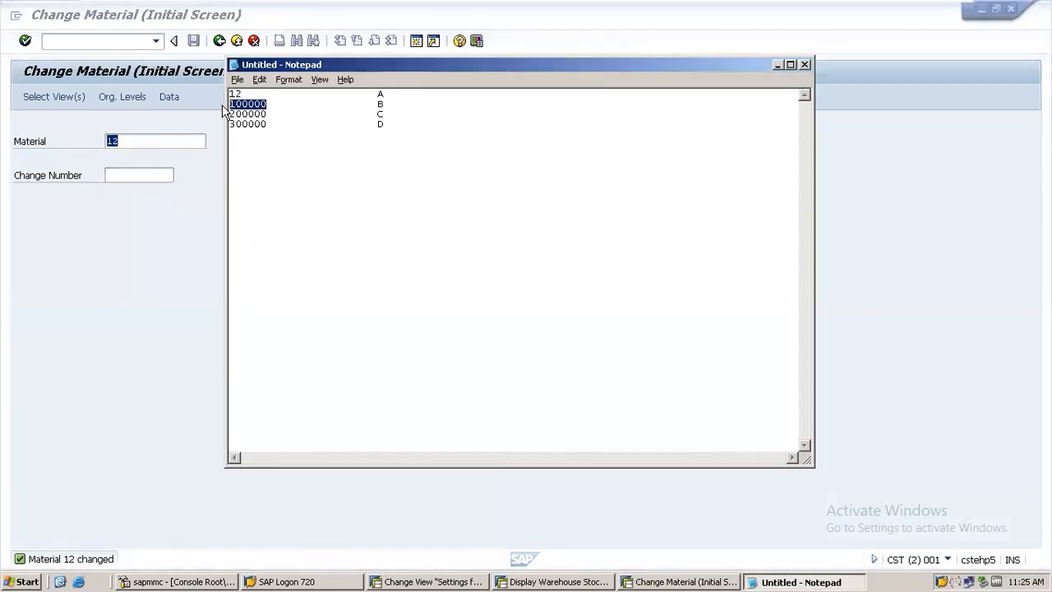
pyautogui.click(136, 140)
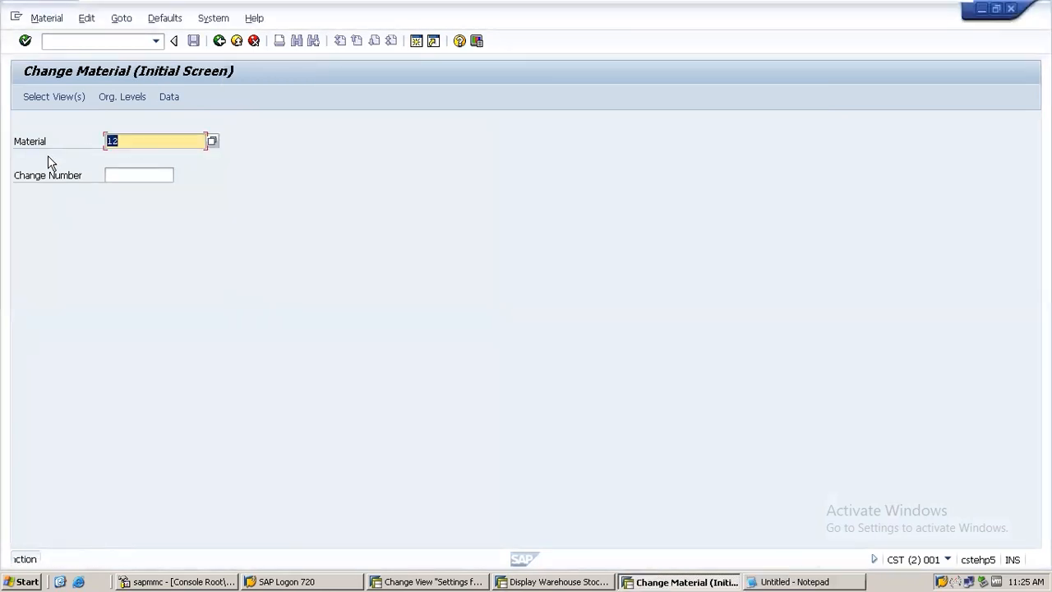
pyautogui.hotkey('ctrl', 'v')
pyautogui.press('Return')
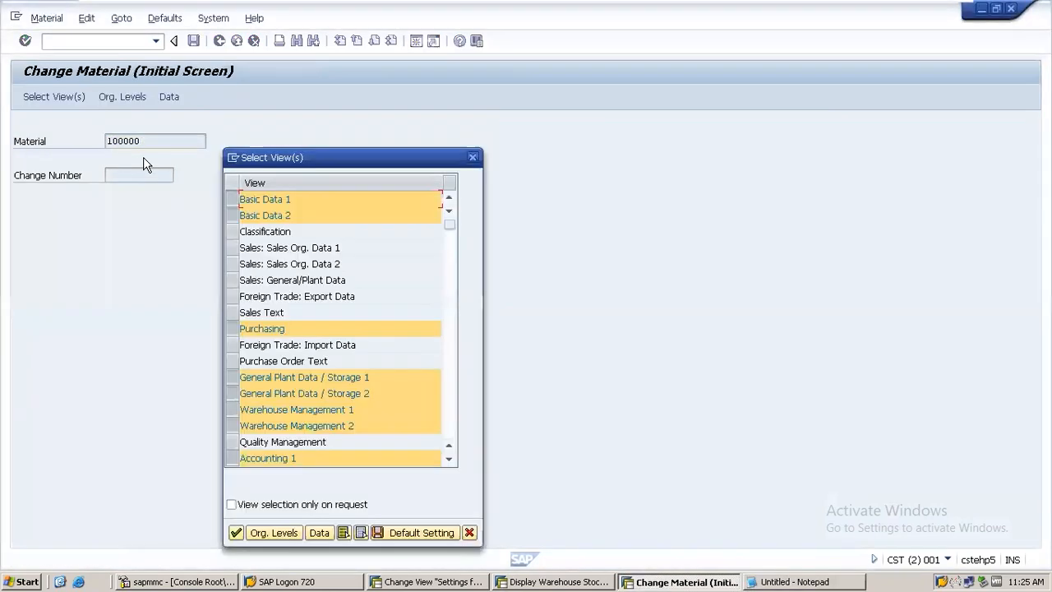
pyautogui.press('Return')
pyautogui.write('3000')
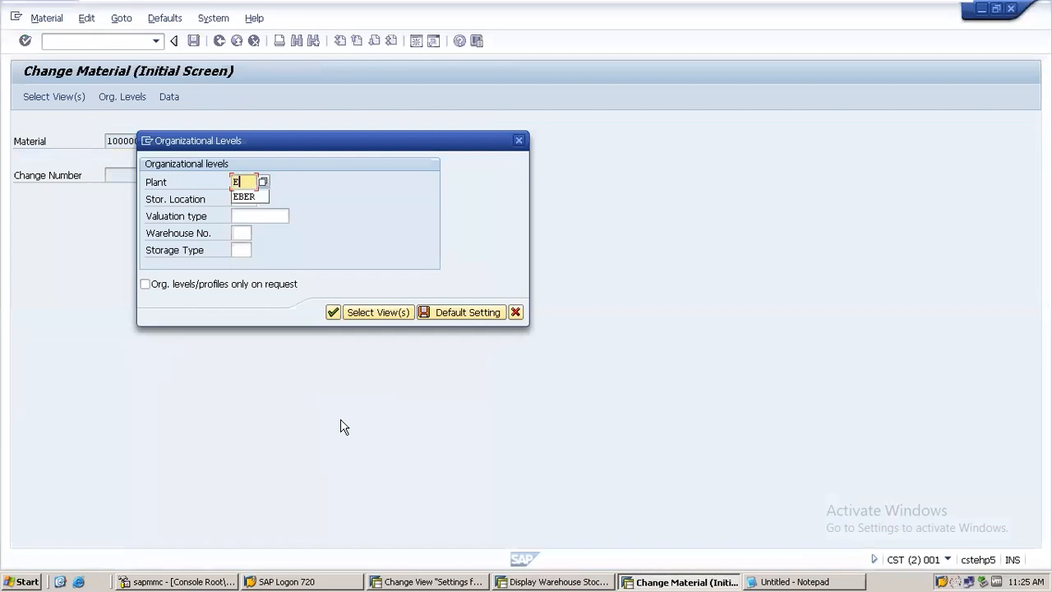
pyautogui.press('Return')
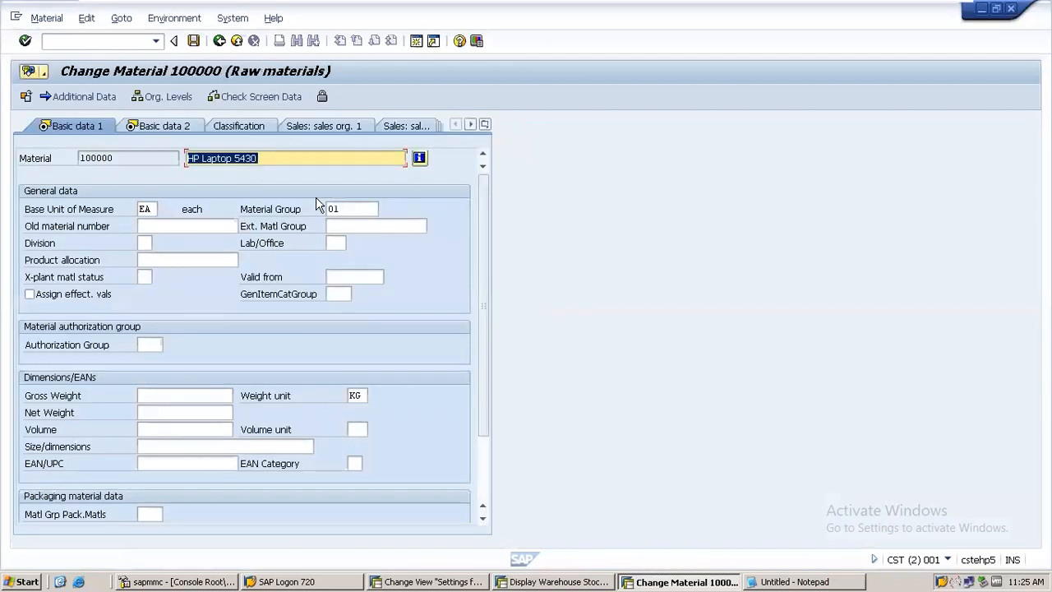
# Set the CC physical inventory indicator to B in material 100000's Plant data / stor. 1 view and save the material.
pyautogui.click(485, 125)
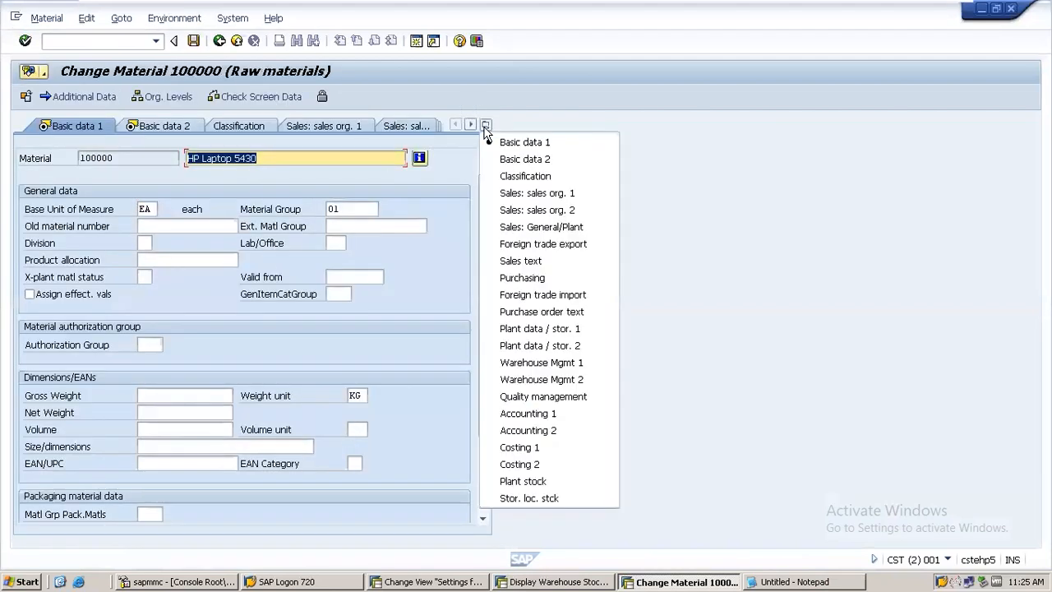
pyautogui.click(535, 328)
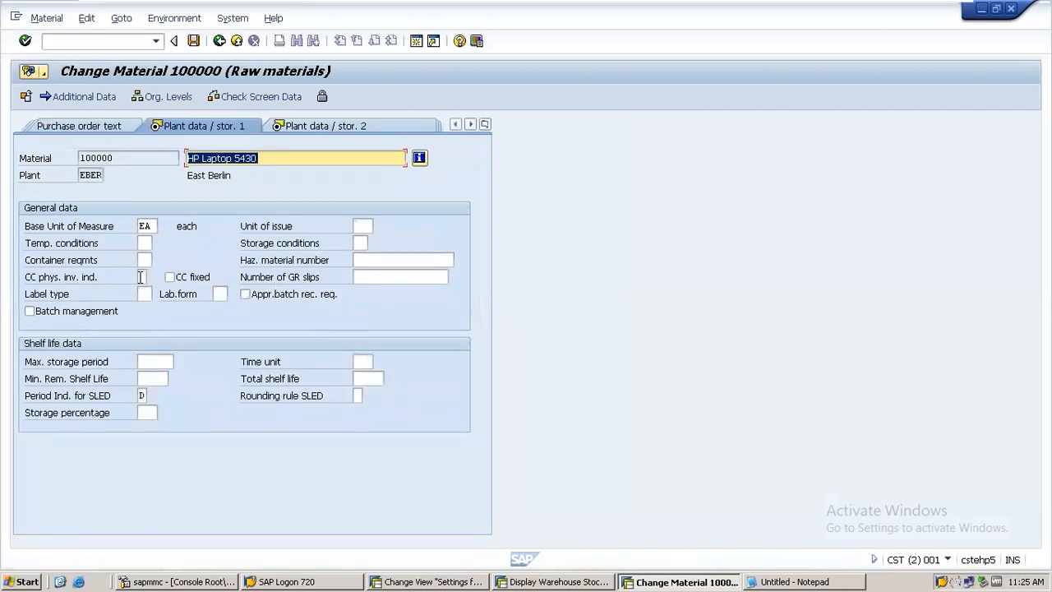
pyautogui.click(141, 276)
pyautogui.press('Return')
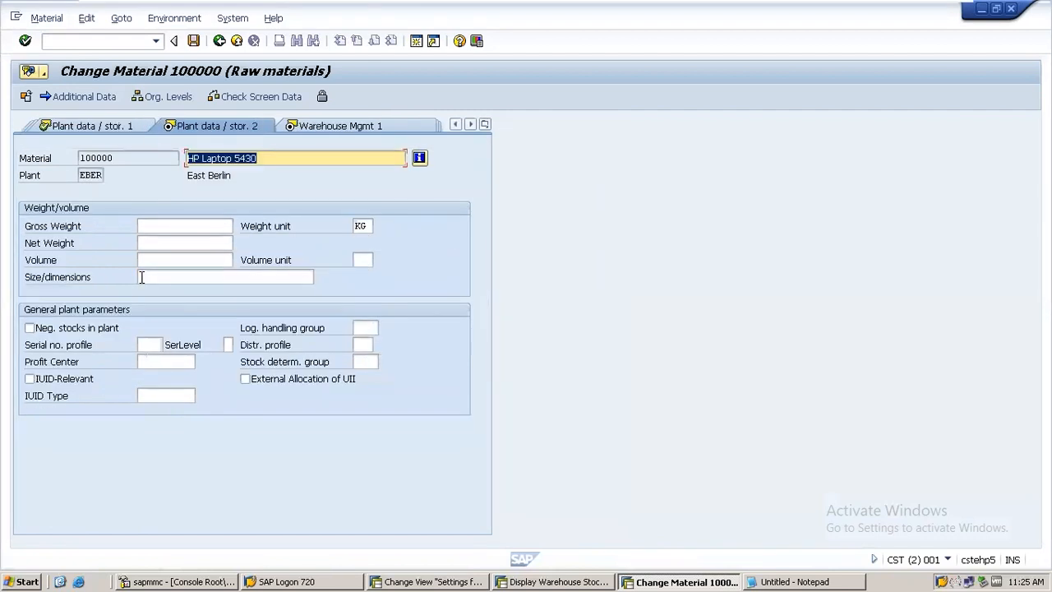
pyautogui.click(194, 41)
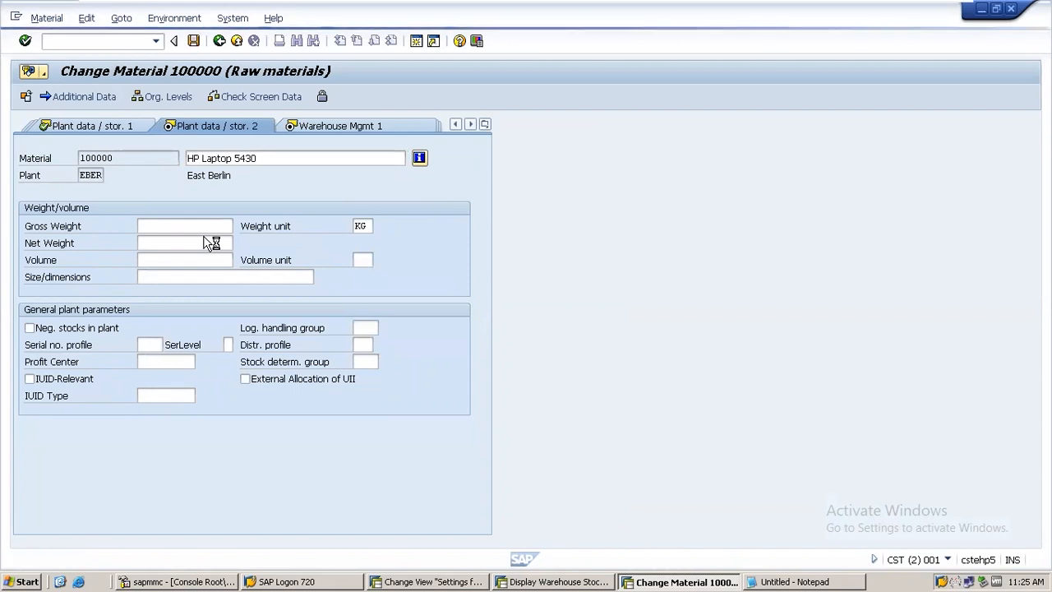
# Open material 200000 from the Notepad list for change, using plant EBER as organizational level.
pyautogui.hotkey('alt', 'Tab')
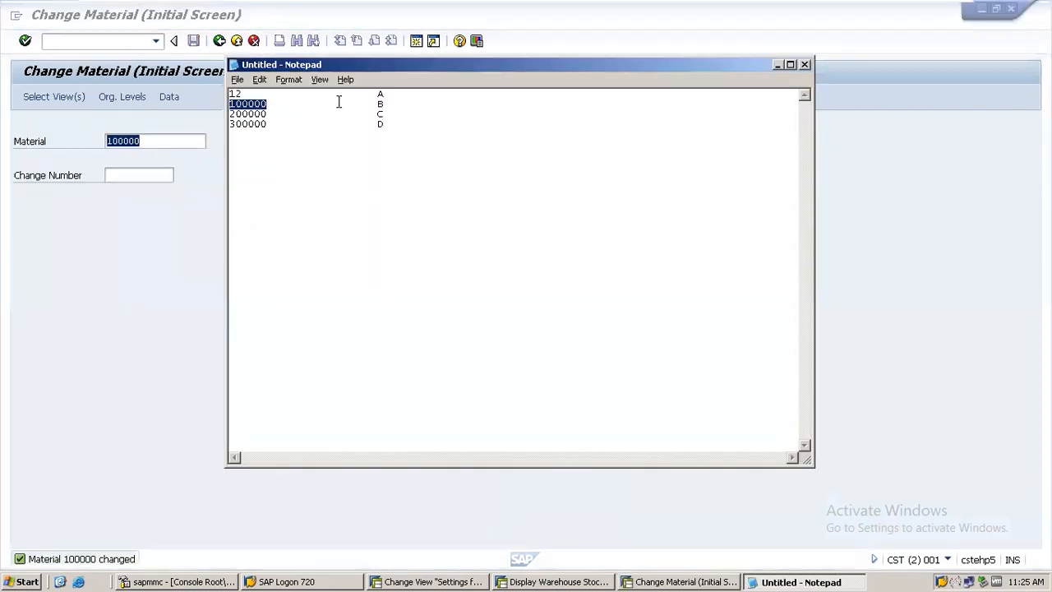
pyautogui.moveTo(267, 114); pyautogui.dragTo(220, 117)
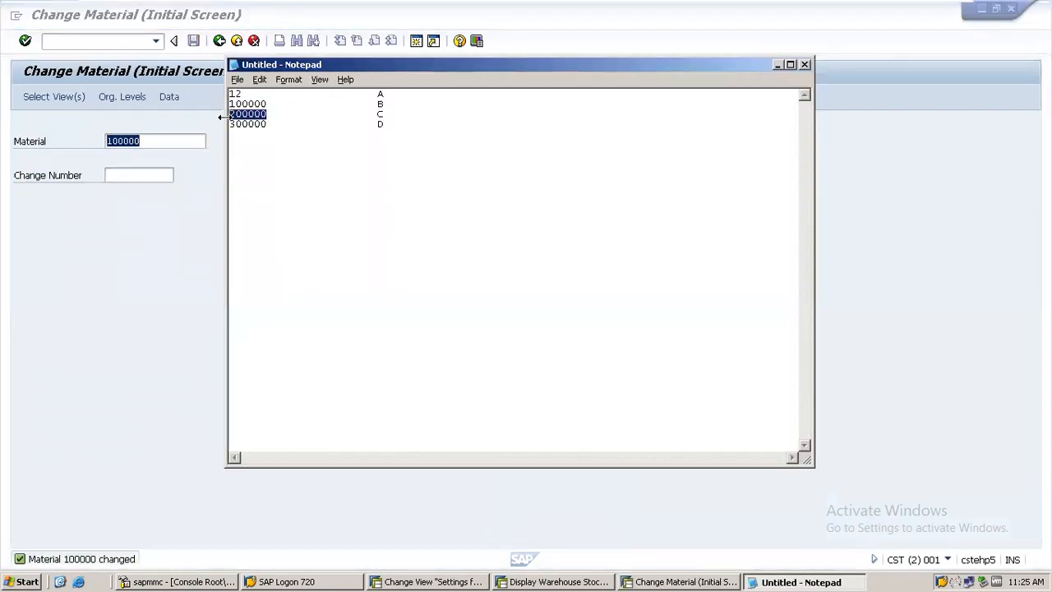
pyautogui.hotkey('ctrl', 'c')
pyautogui.hotkey('alt', 'Tab')
pyautogui.hotkey('ctrl', 'v')
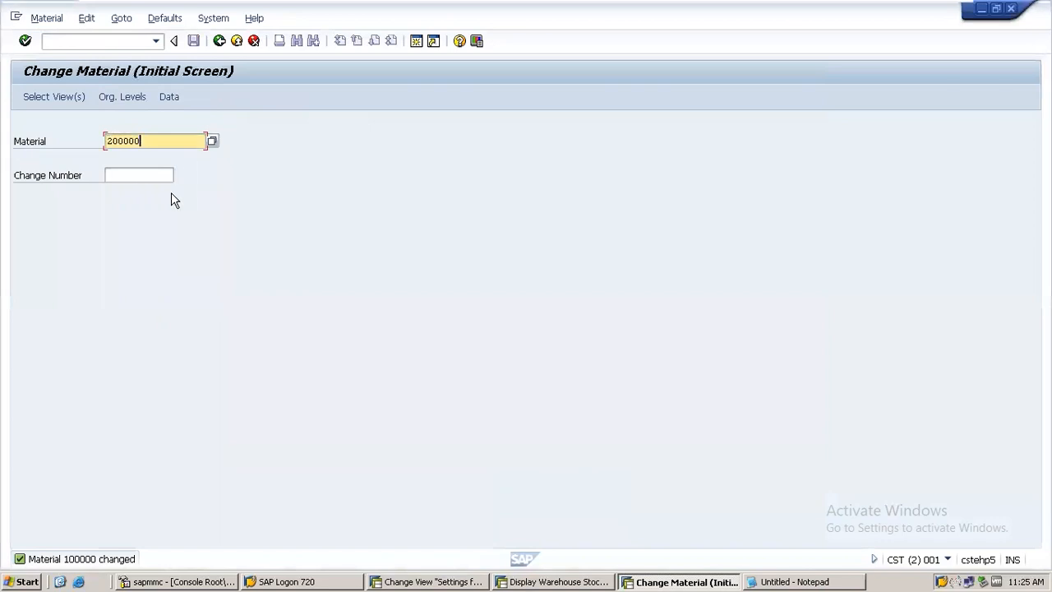
pyautogui.press('Return')
pyautogui.press('Return')
pyautogui.write('3000')
pyautogui.press('Return')
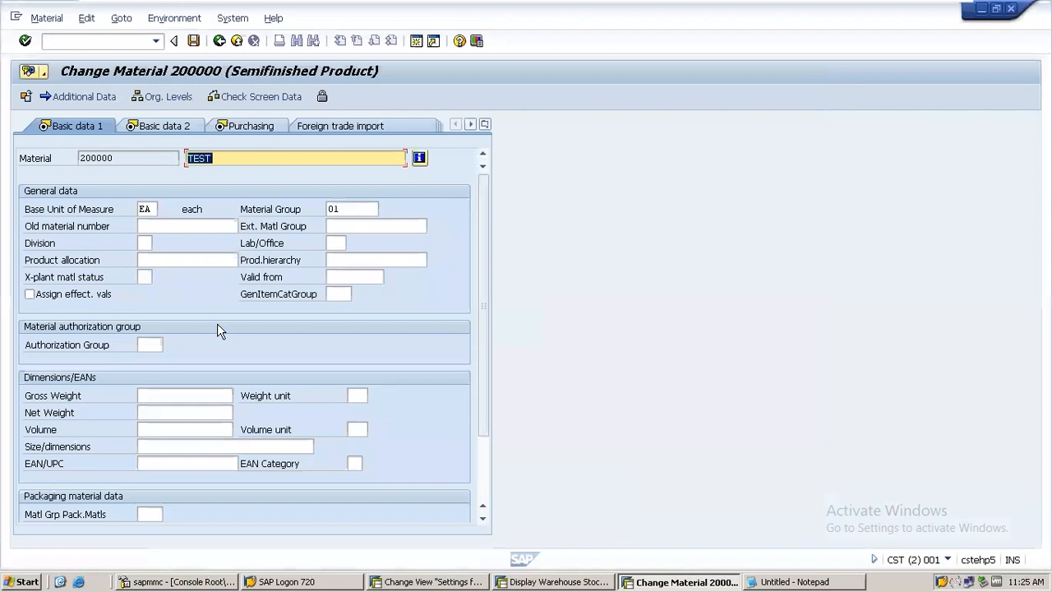
# Set the CC physical inventory indicator to C in material 200000's Plant data / stor. 1 view and save the material.
pyautogui.click(485, 124)
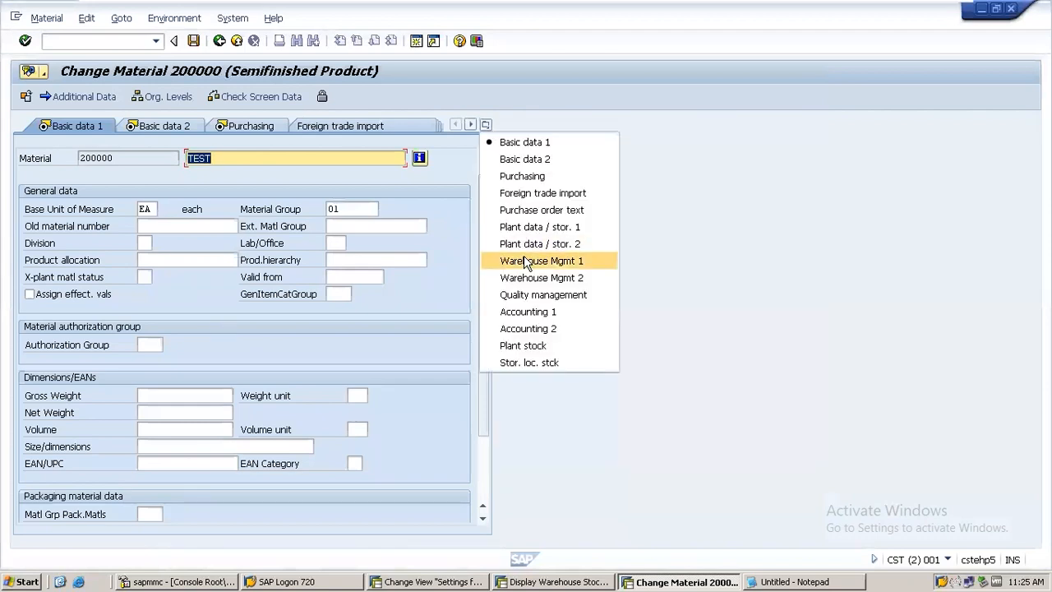
pyautogui.click(536, 226)
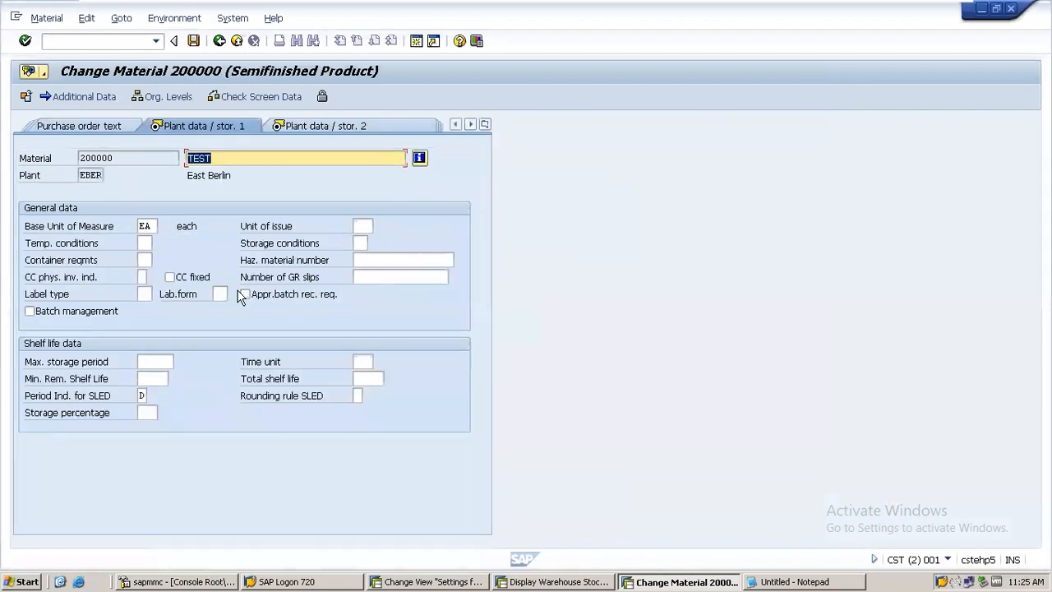
pyautogui.click(142, 278)
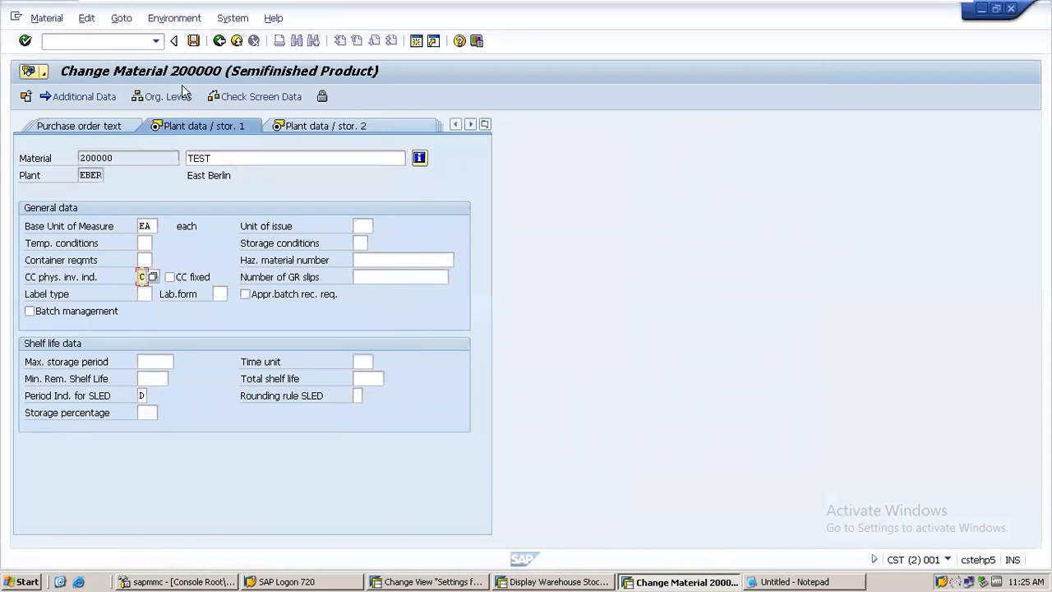
pyautogui.click(193, 40)
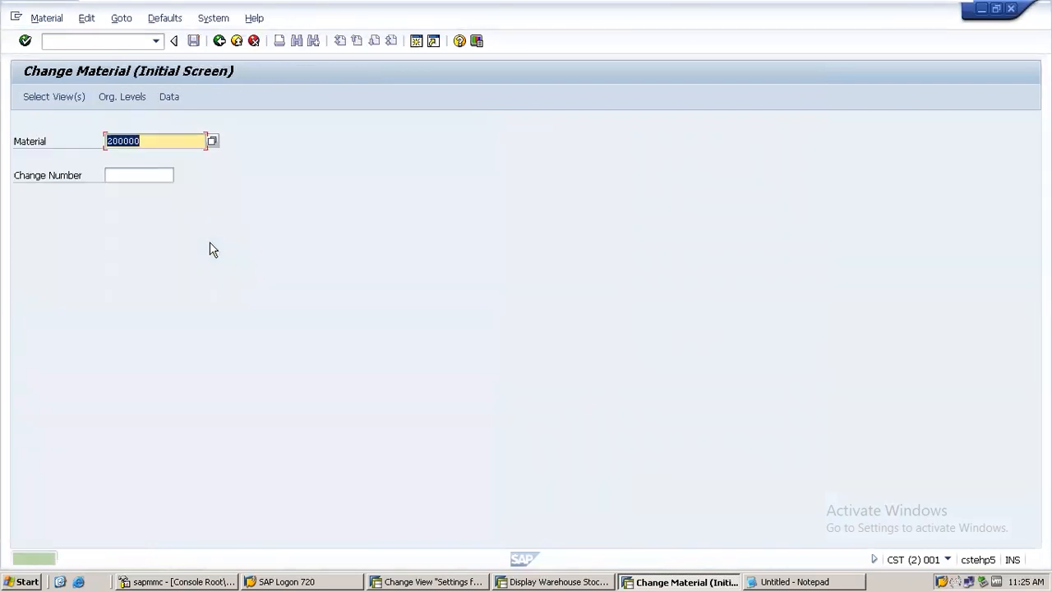
# Open material 300000 from the Notepad list for change at plant EBER and display its Plant data / stor. 1 view.
pyautogui.hotkey('alt', 'Tab')
pyautogui.moveTo(268, 125); pyautogui.dragTo(220, 137)
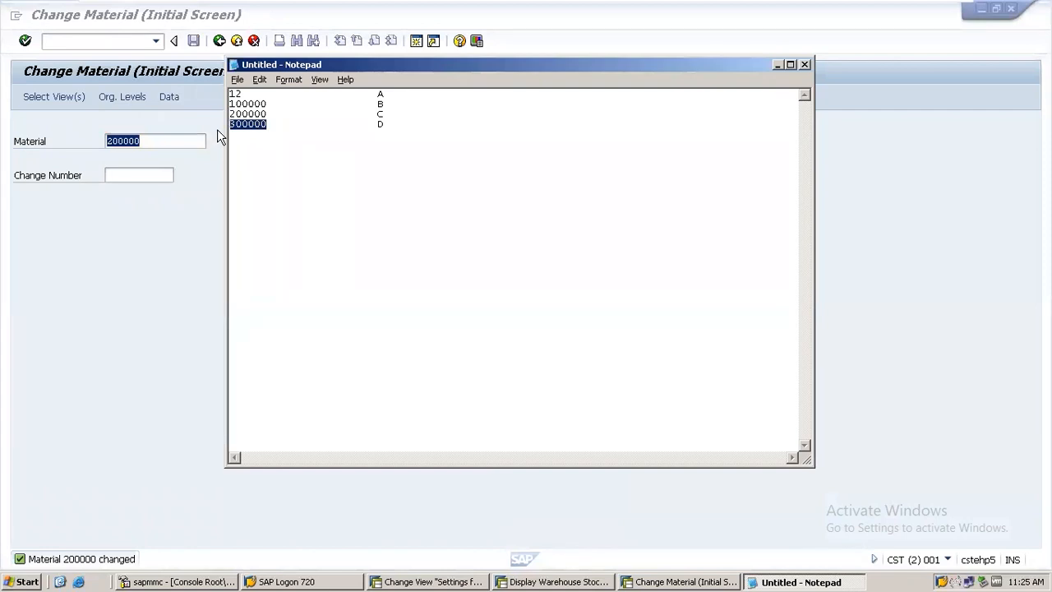
pyautogui.click(217, 129)
pyautogui.hotkey('ctrl', 'v')
pyautogui.press('Return')
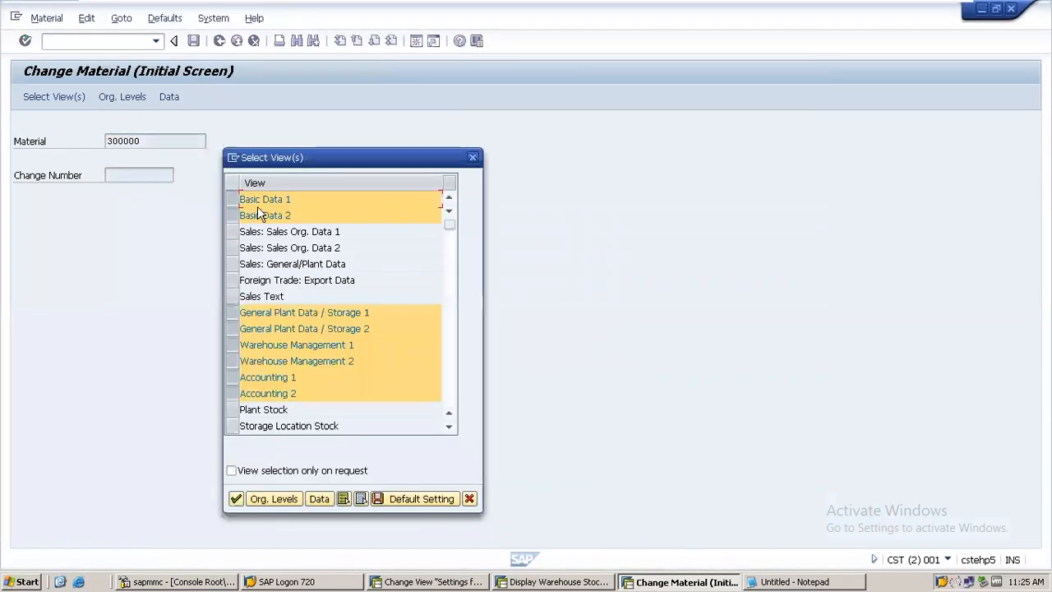
pyautogui.press('Return')
pyautogui.write('3000')
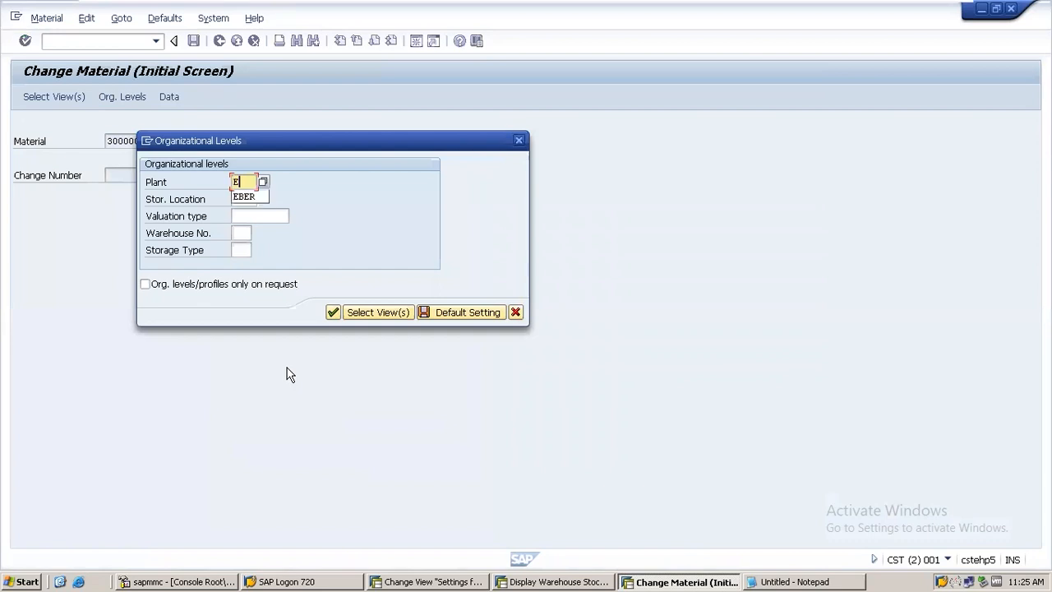
pyautogui.press('Return')
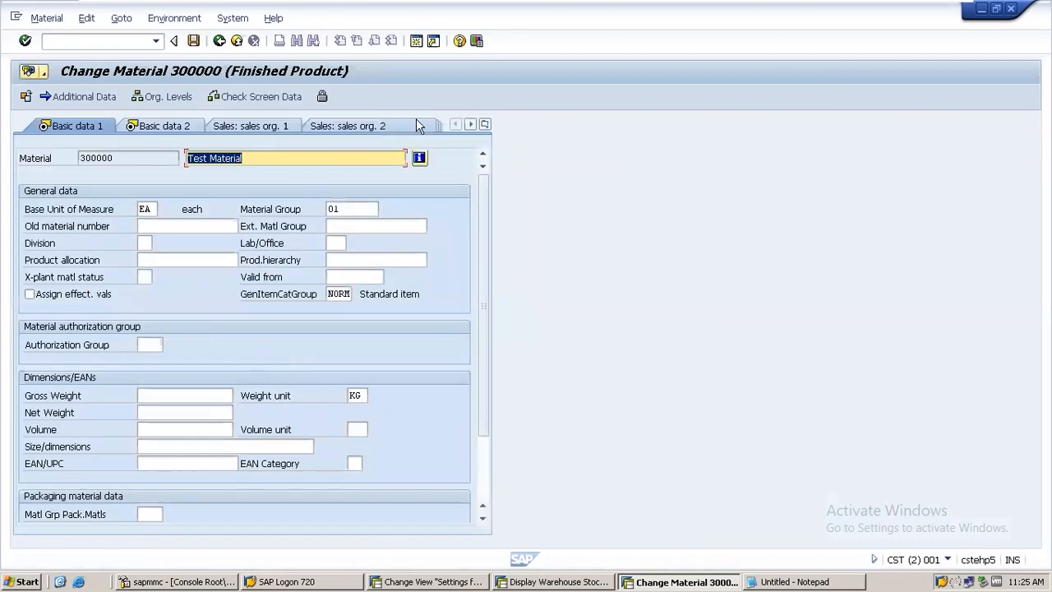
pyautogui.click(485, 126)
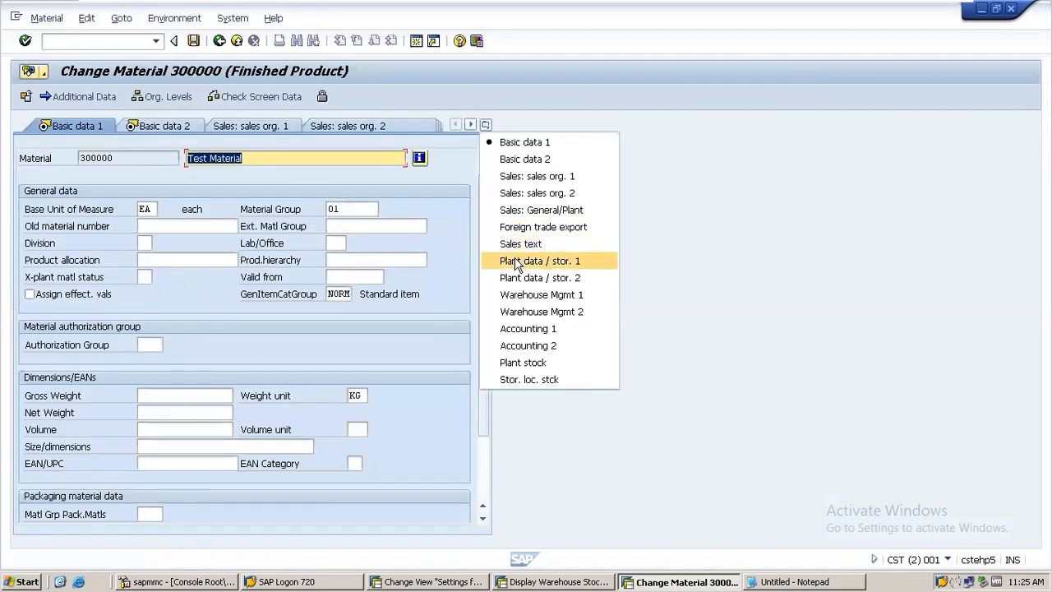
pyautogui.click(516, 262)
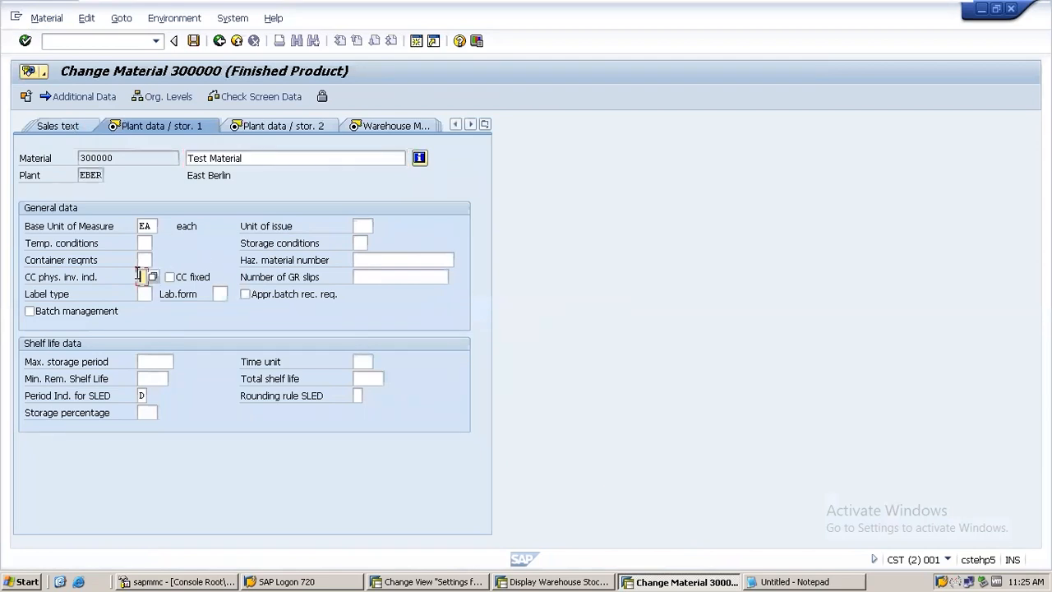
# Confirm the CC physical inventory indicator entry in material 300000's Plant data / stor. 1 view and save the material.
pyautogui.press('Return')
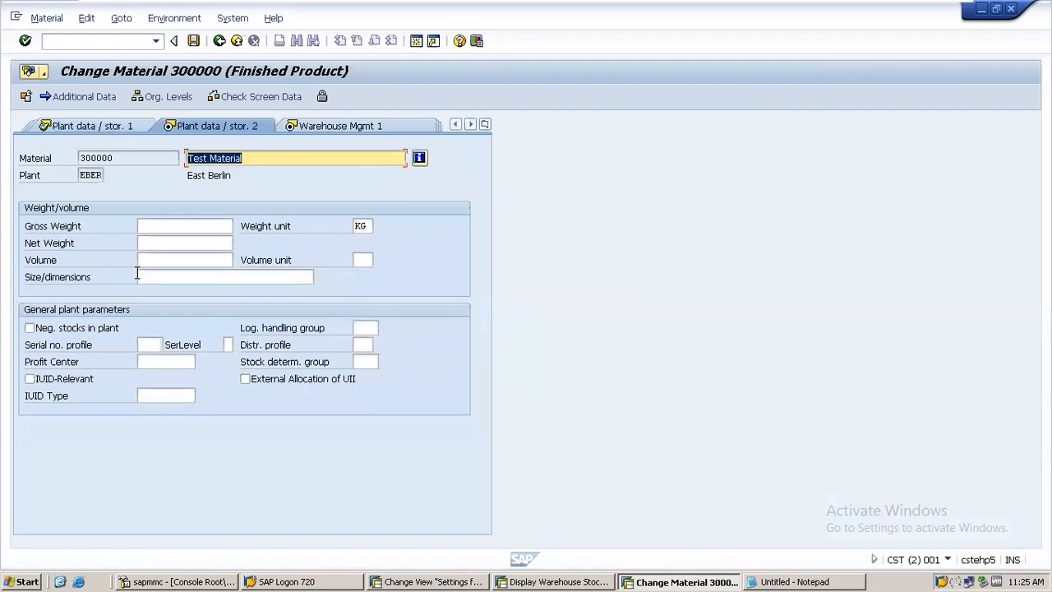
pyautogui.click(194, 41)
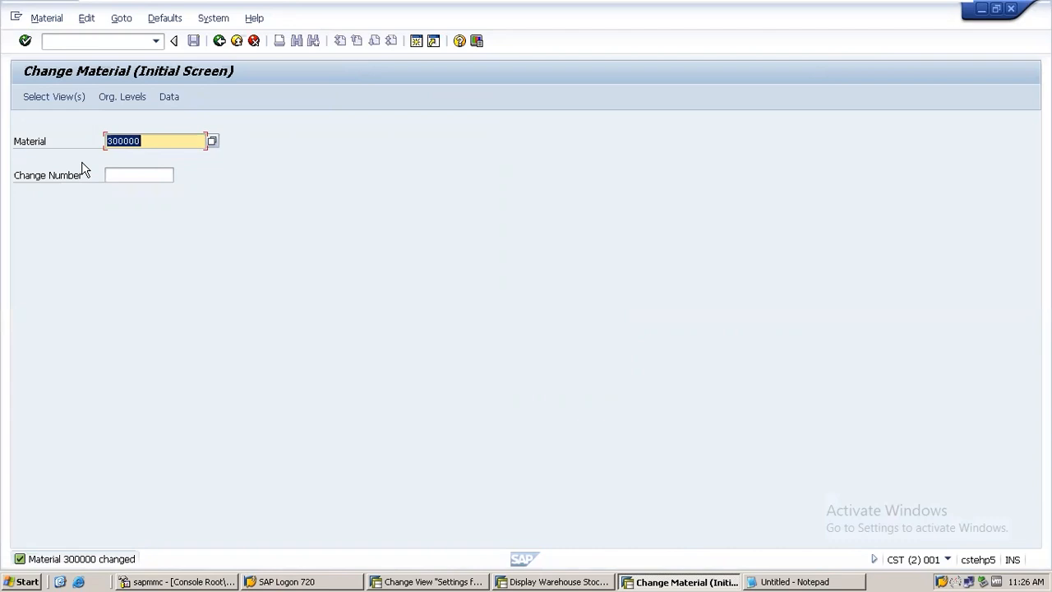
# Switch to the Excel notes and enter "We categorised our Material under ABCD" in cell D30 below the Cycle counting heading.
pyautogui.moveTo(340, 21)
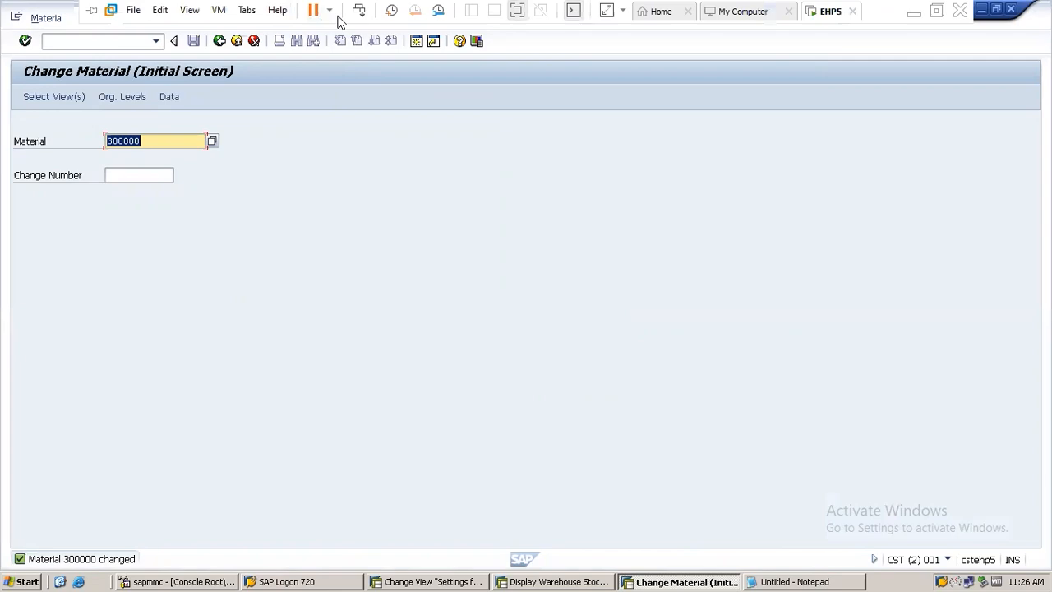
pyautogui.click(919, 15)
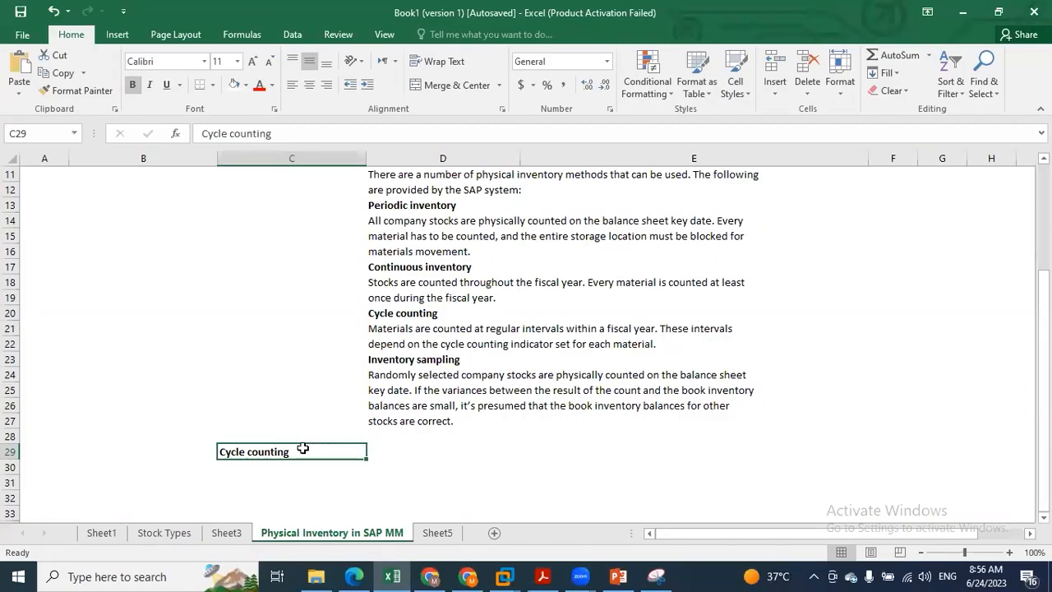
pyautogui.click(407, 466)
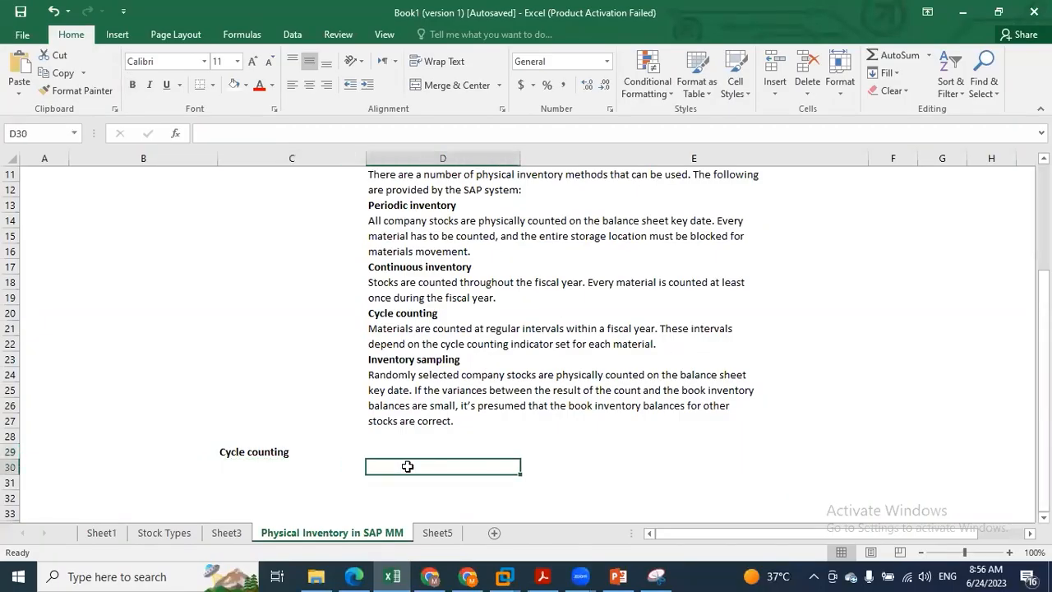
pyautogui.write('We ca')
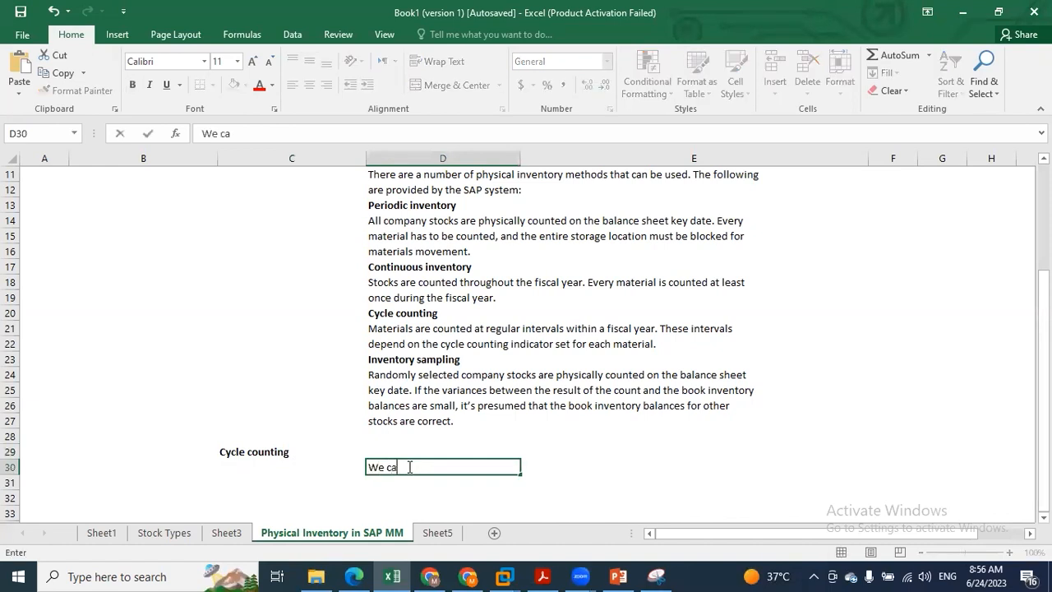
pyautogui.write('tegorised ou')
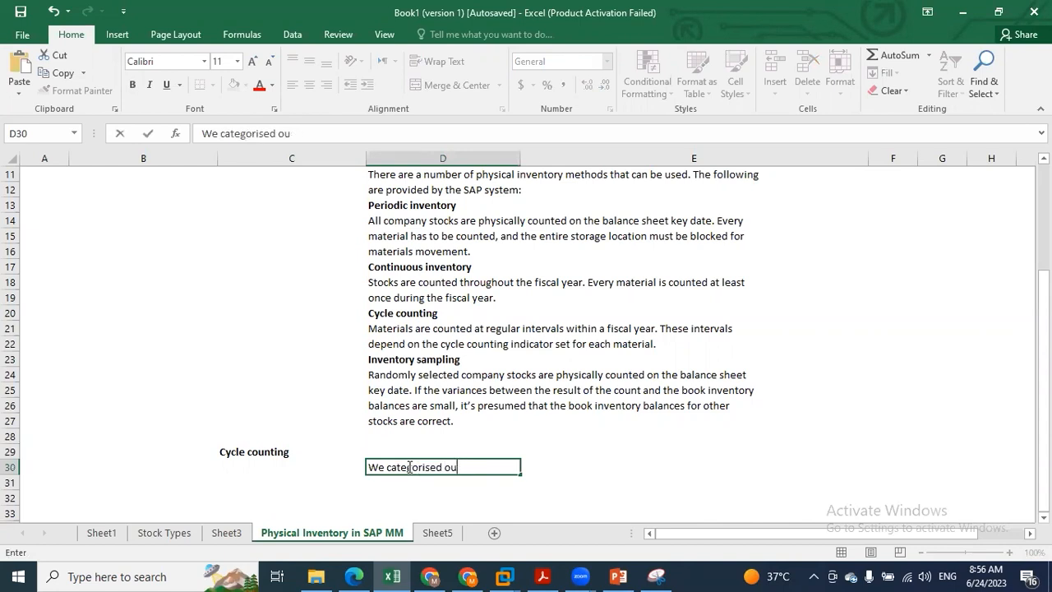
pyautogui.write('t Material')
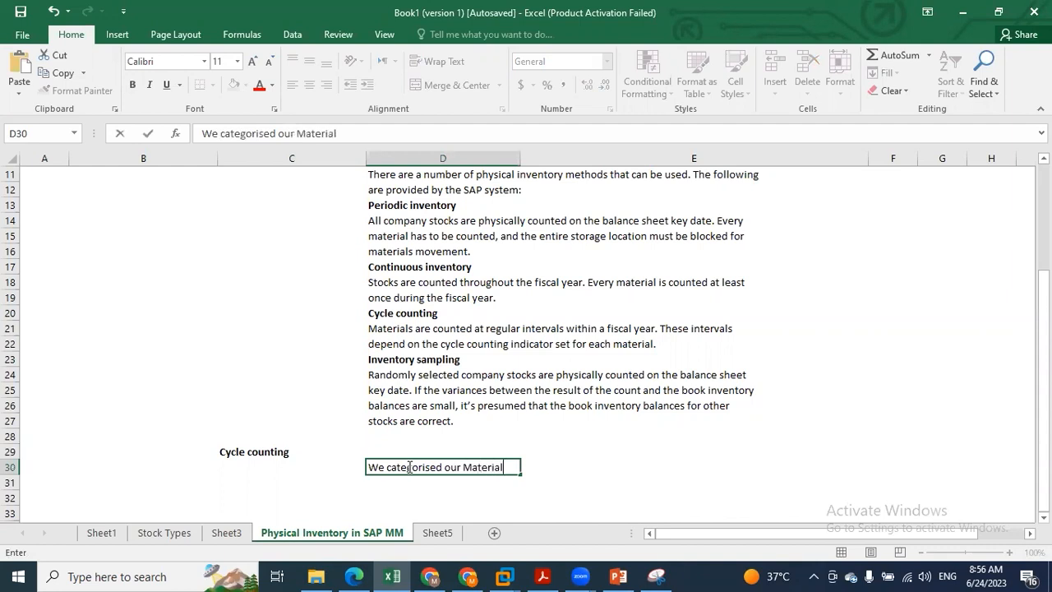
pyautogui.write(' under ABCD a')
pyautogui.press('BackSpace')
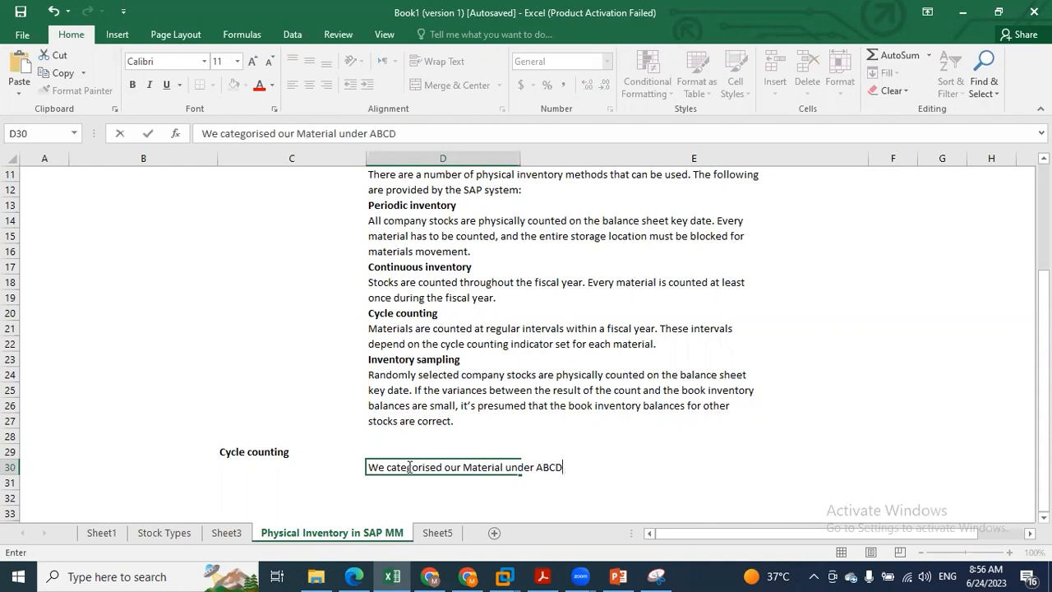
pyautogui.click(401, 488)
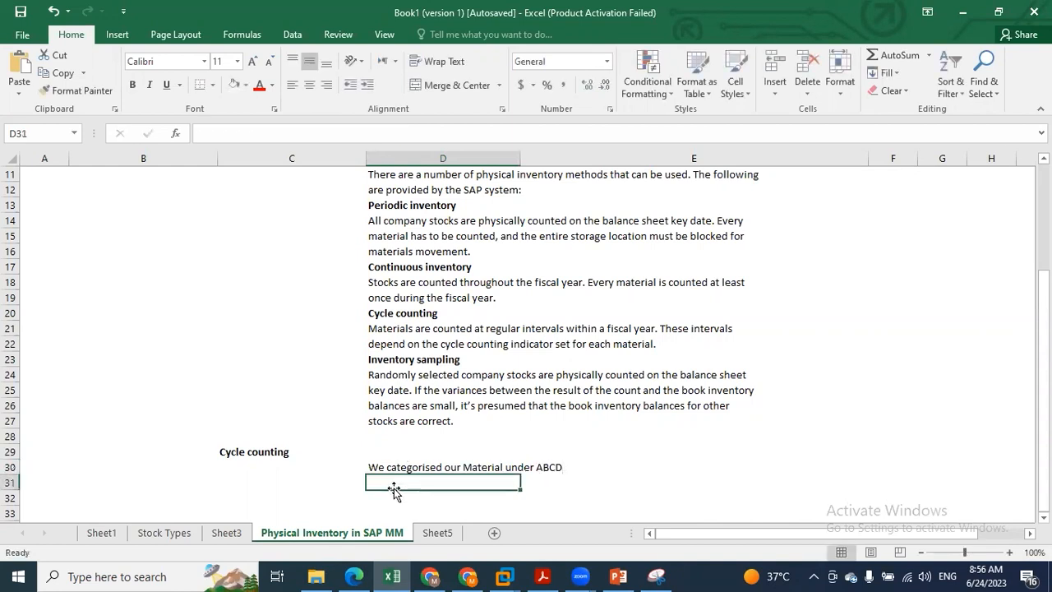
# Copy the physical inventory preparation, count and check entries from D4:D6 to the cells starting at D32.
pyautogui.scroll(4, 358, 218)
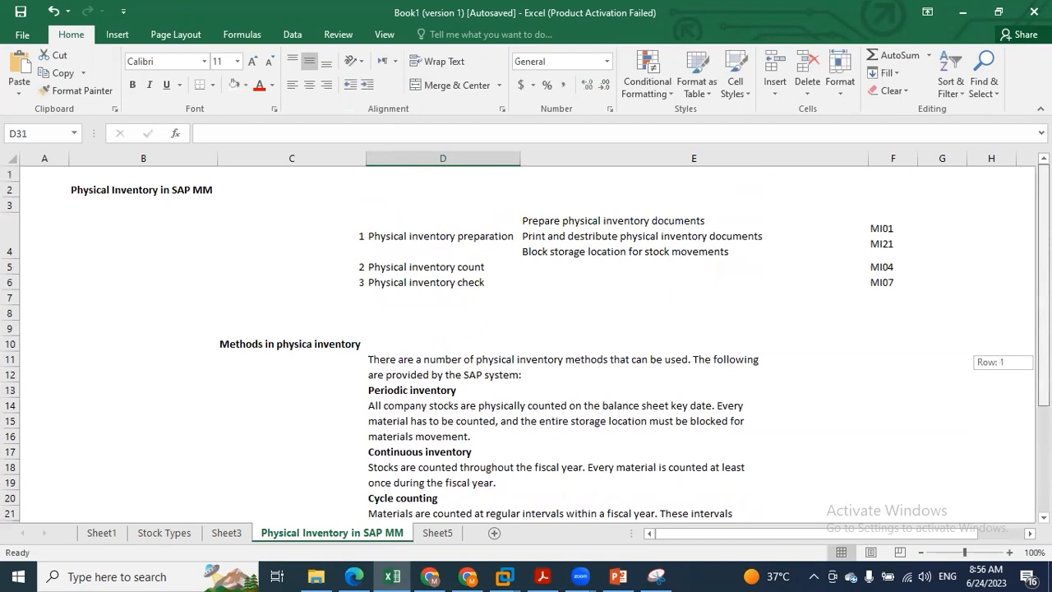
pyautogui.click(411, 237)
pyautogui.moveTo(411, 237); pyautogui.dragTo(413, 279)
pyautogui.hotkey('ctrl', 'c')
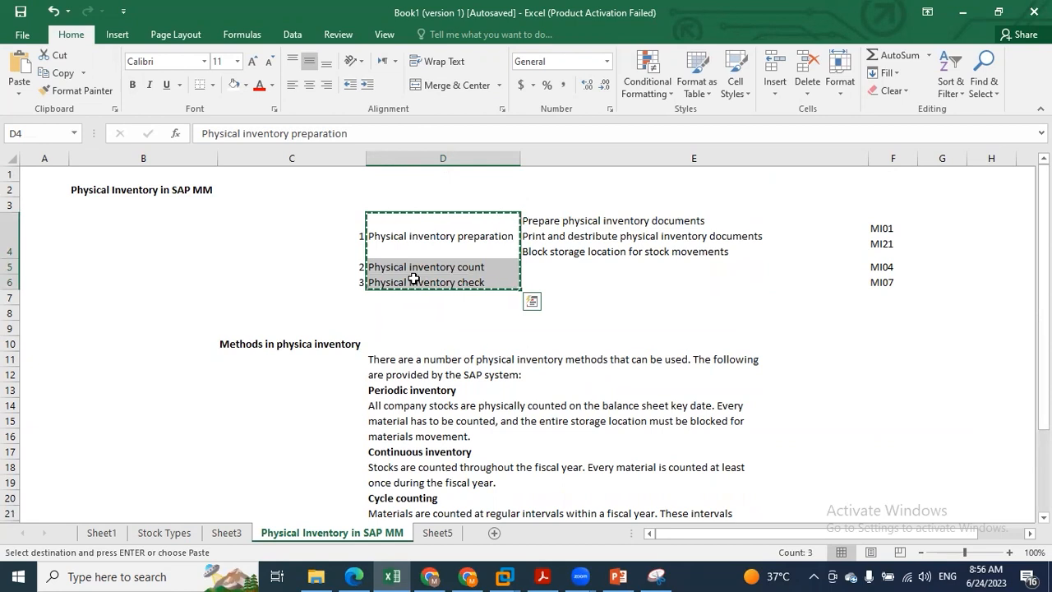
pyautogui.scroll(-2, 413, 279)
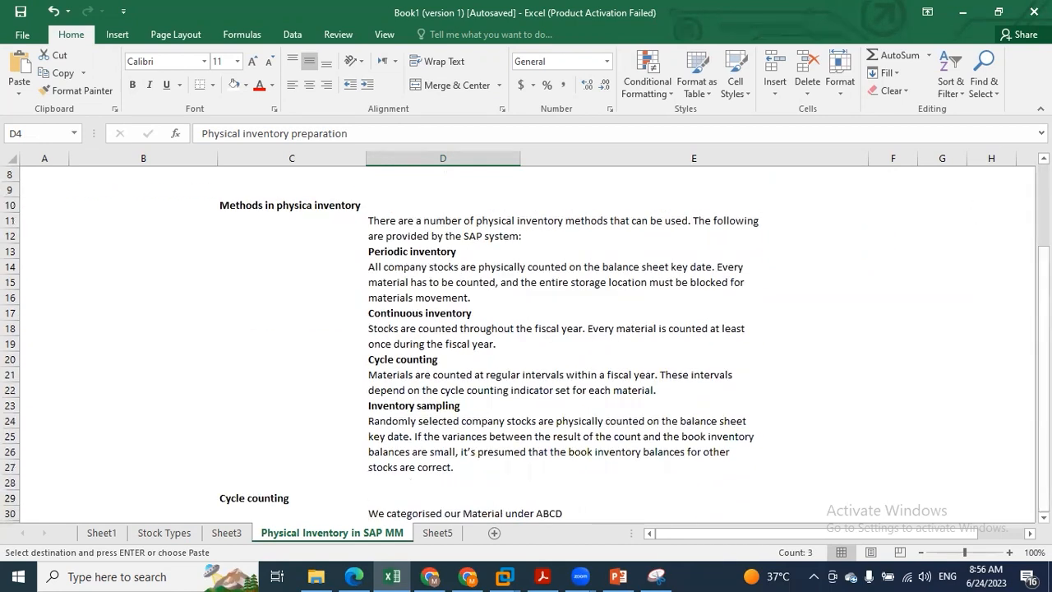
pyautogui.scroll(-3, 549, 450)
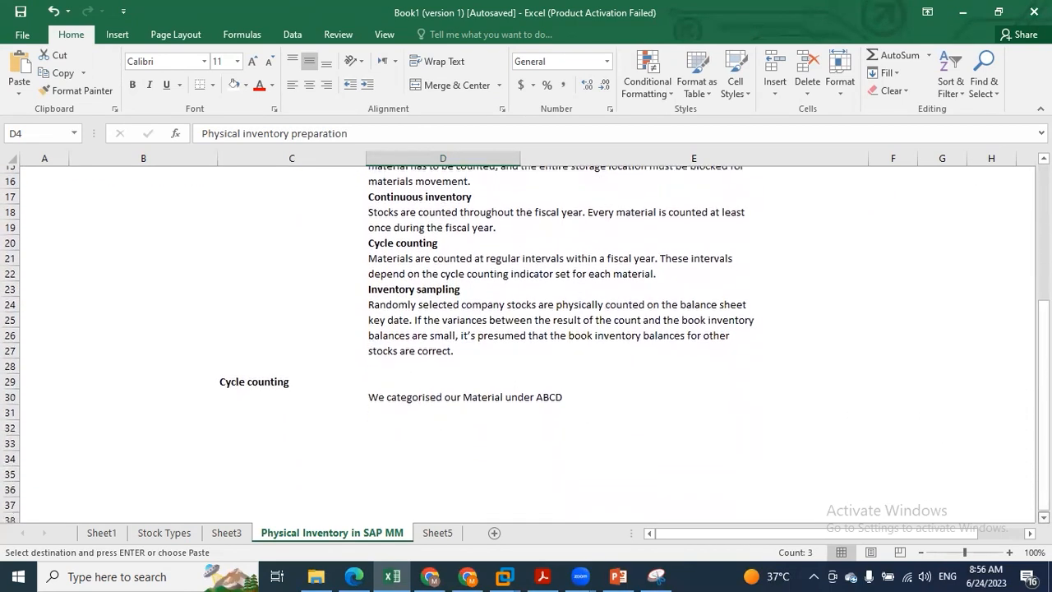
pyautogui.click(406, 403)
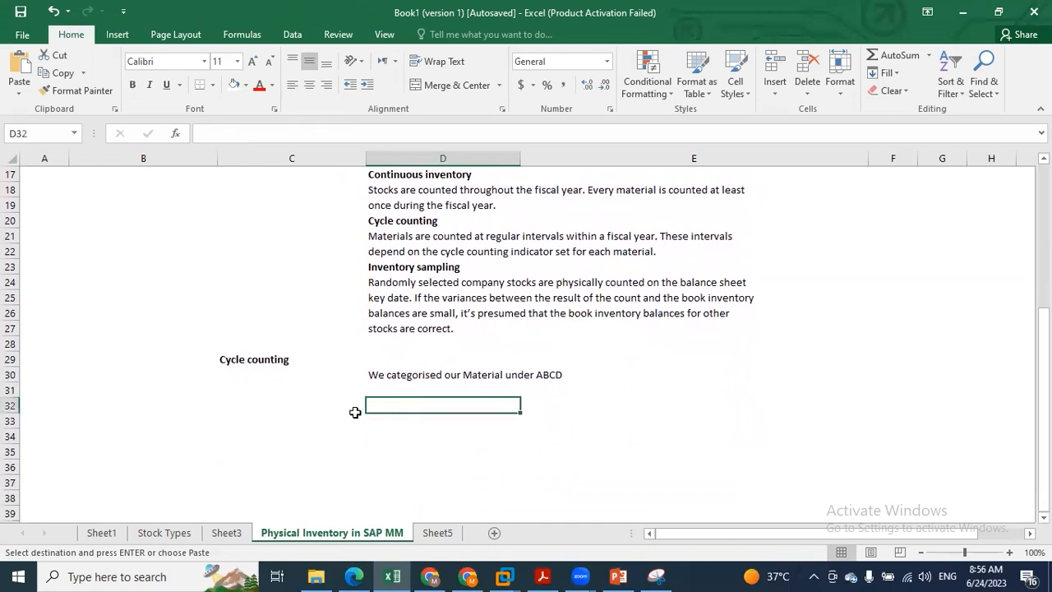
pyautogui.hotkey('ctrl', 'v')
# Refer to the transaction codes in column F and enter MICN in F32 for the cycle counting physical inventory preparation.
pyautogui.moveTo(1042, 386); pyautogui.dragTo(1043, 346)
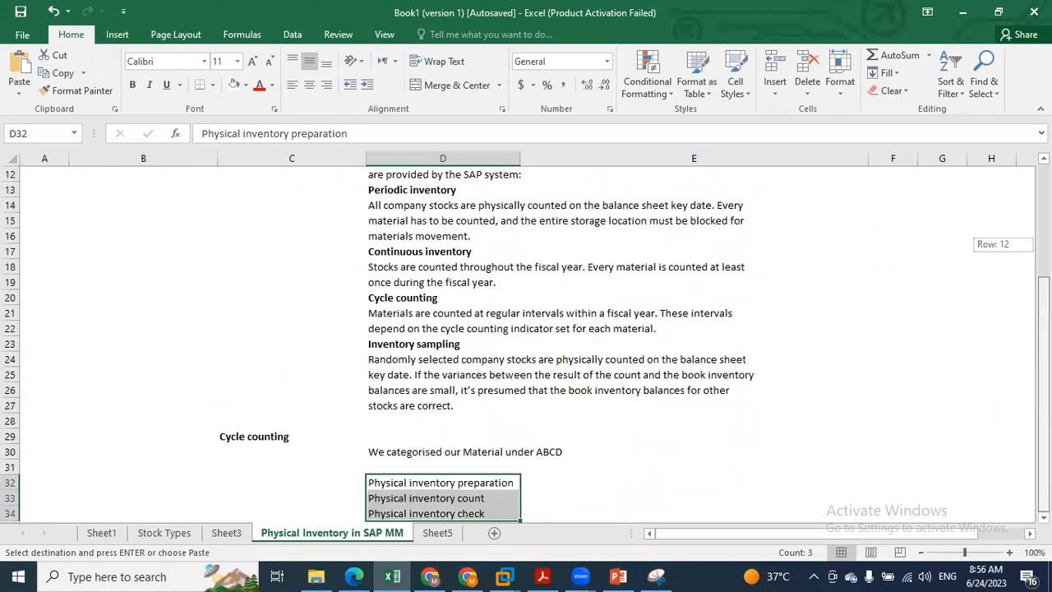
pyautogui.click(476, 486)
pyautogui.moveTo(1043, 366); pyautogui.dragTo(1043, 249)
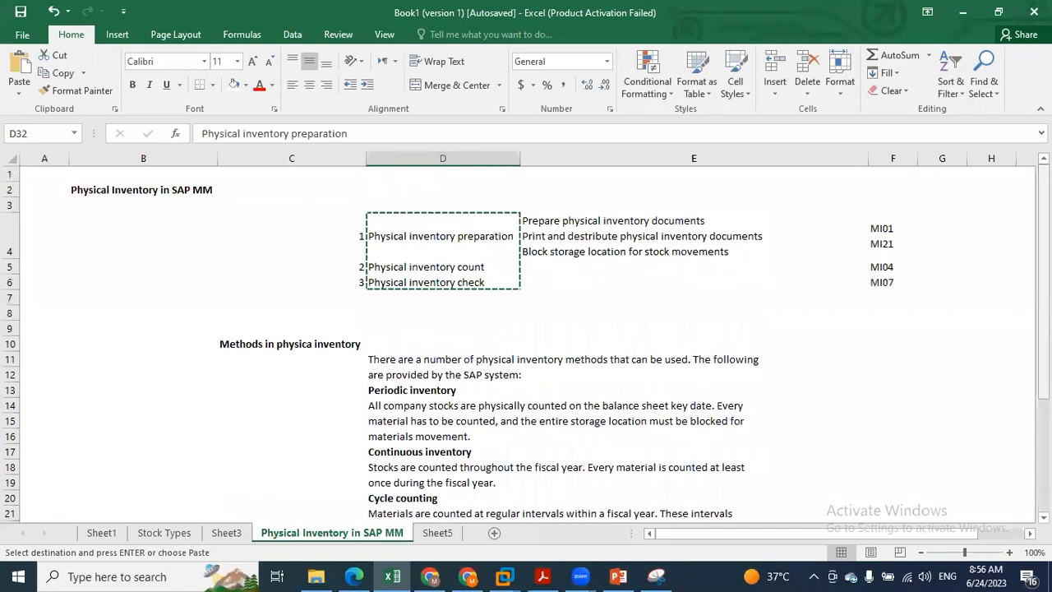
pyautogui.click(880, 228)
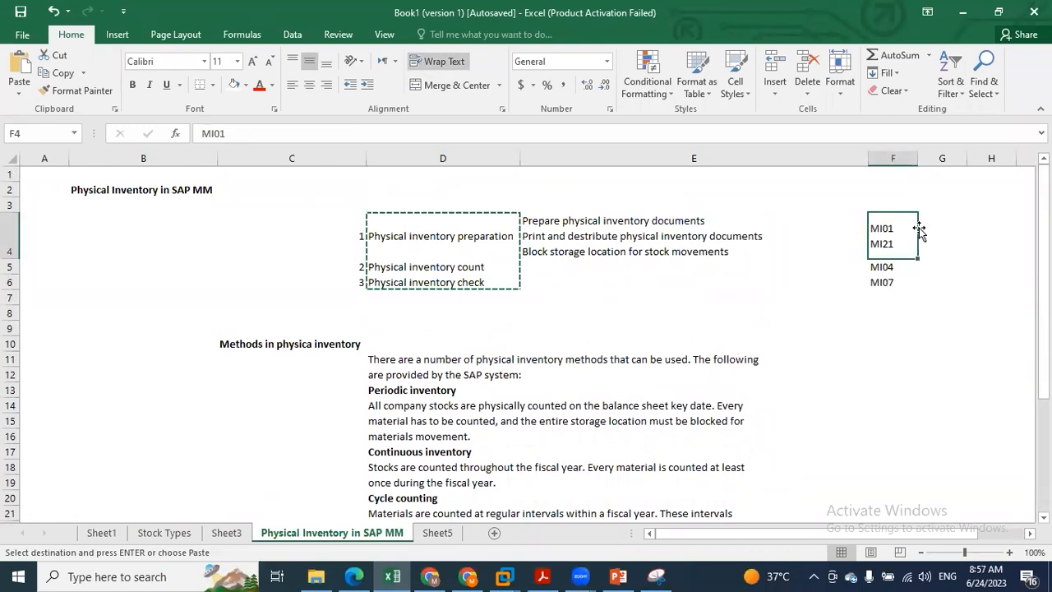
pyautogui.moveTo(1043, 210); pyautogui.dragTo(1043, 321)
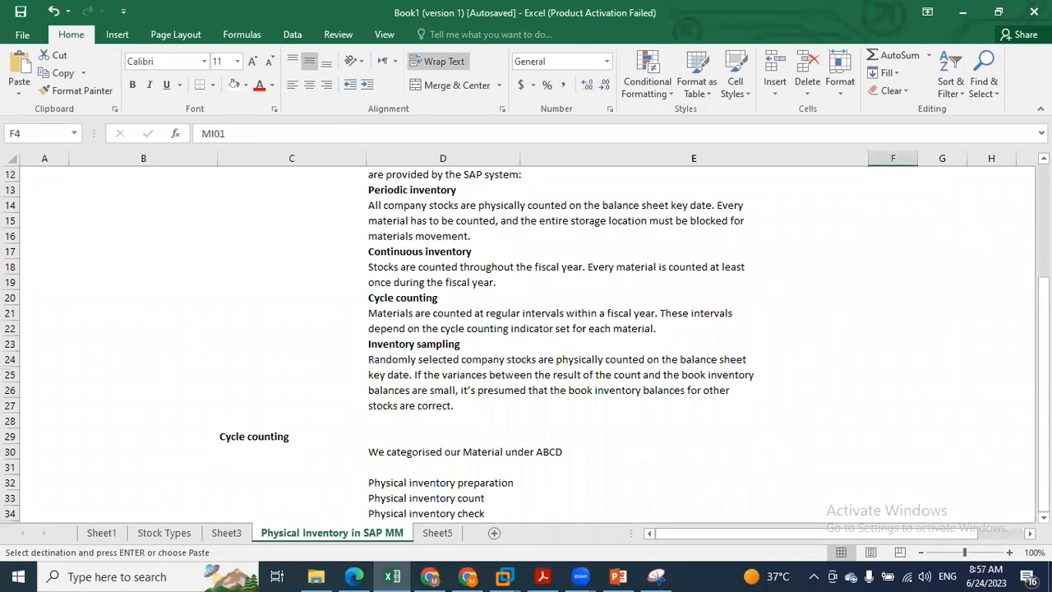
pyautogui.click(413, 484)
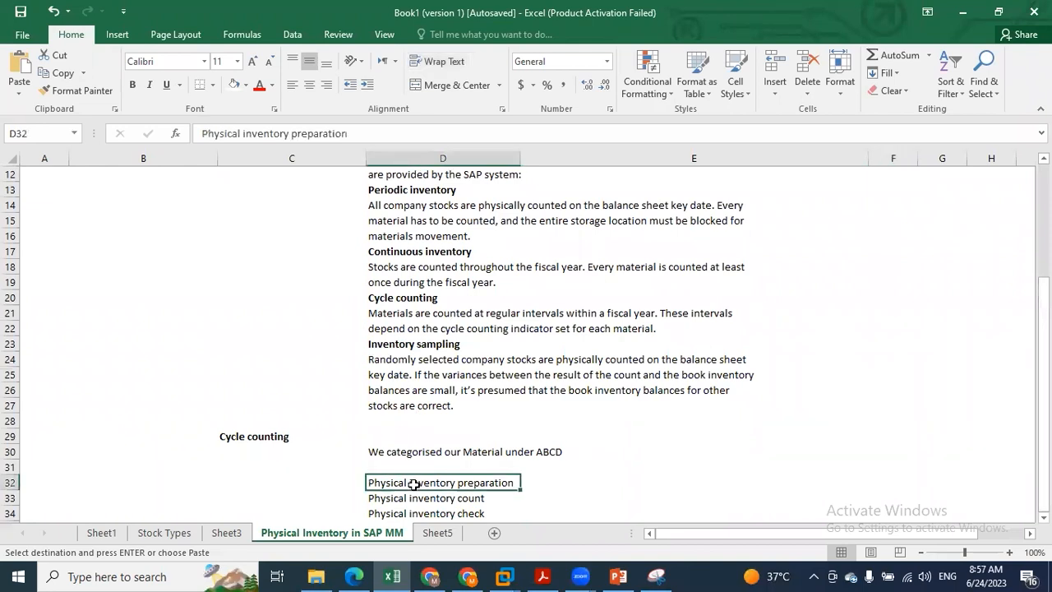
pyautogui.click(787, 479)
pyautogui.click(895, 476)
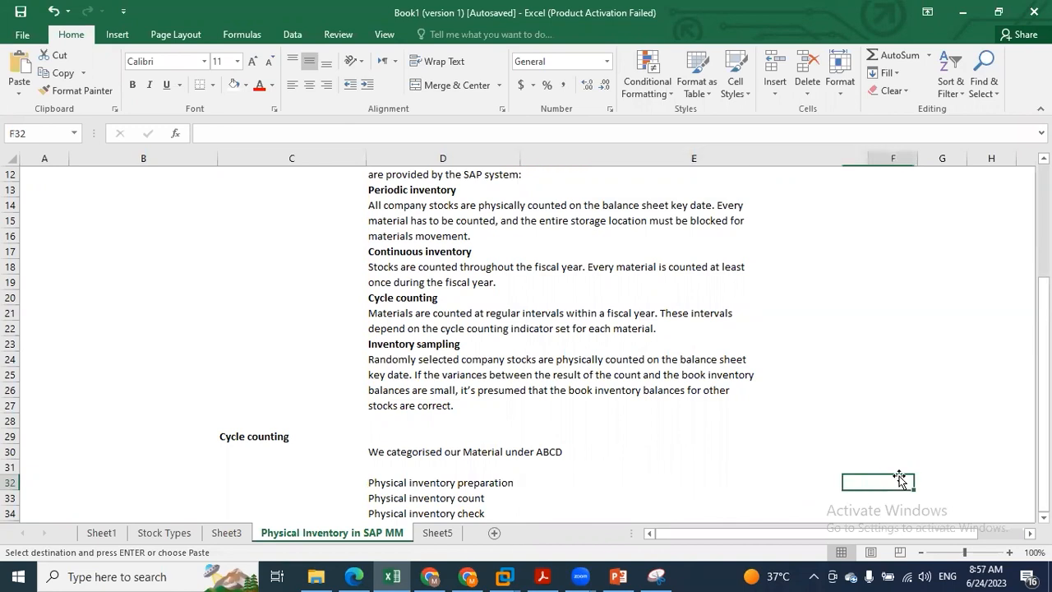
pyautogui.write('MICN')
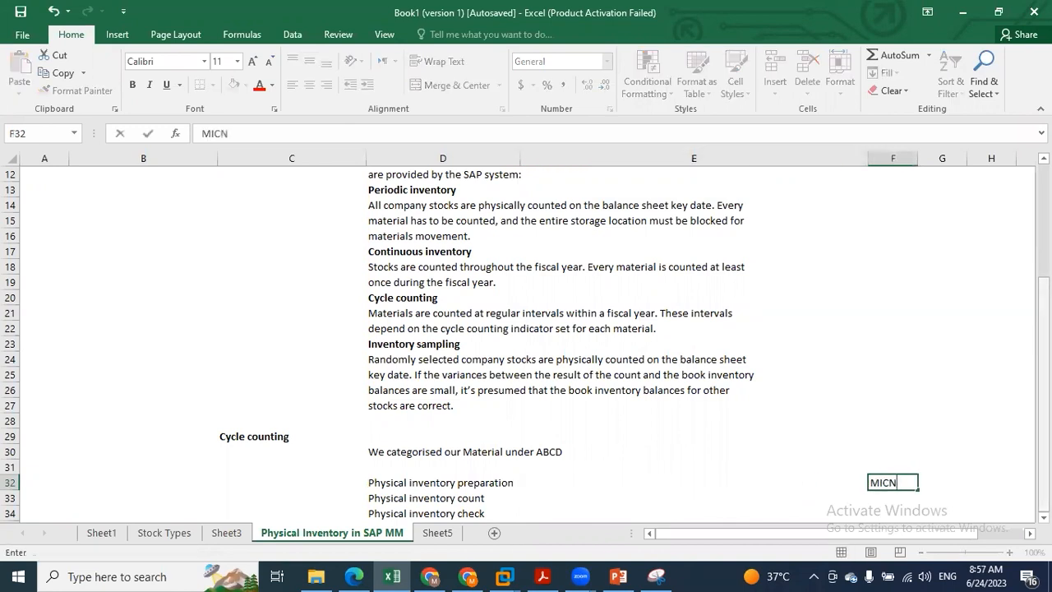
pyautogui.scroll(5, 526, 345)
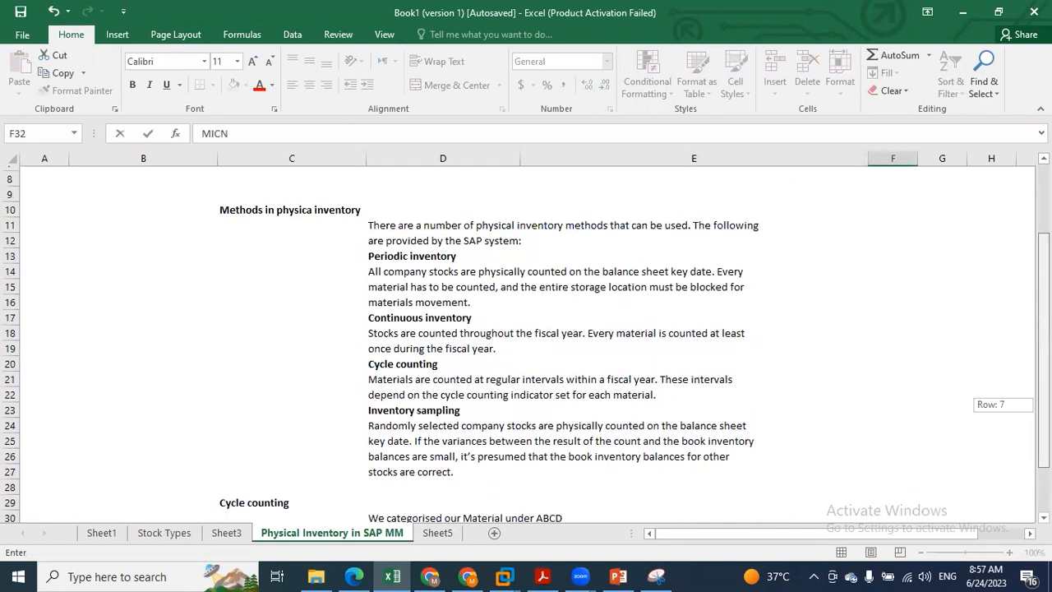
pyautogui.scroll(-5, 526, 345)
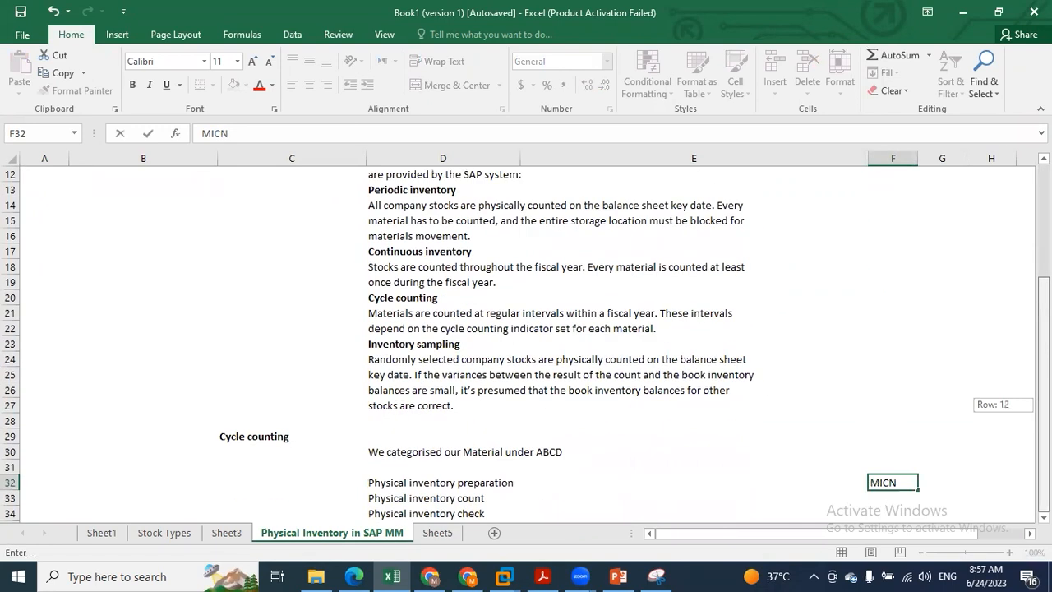
pyautogui.click(477, 481)
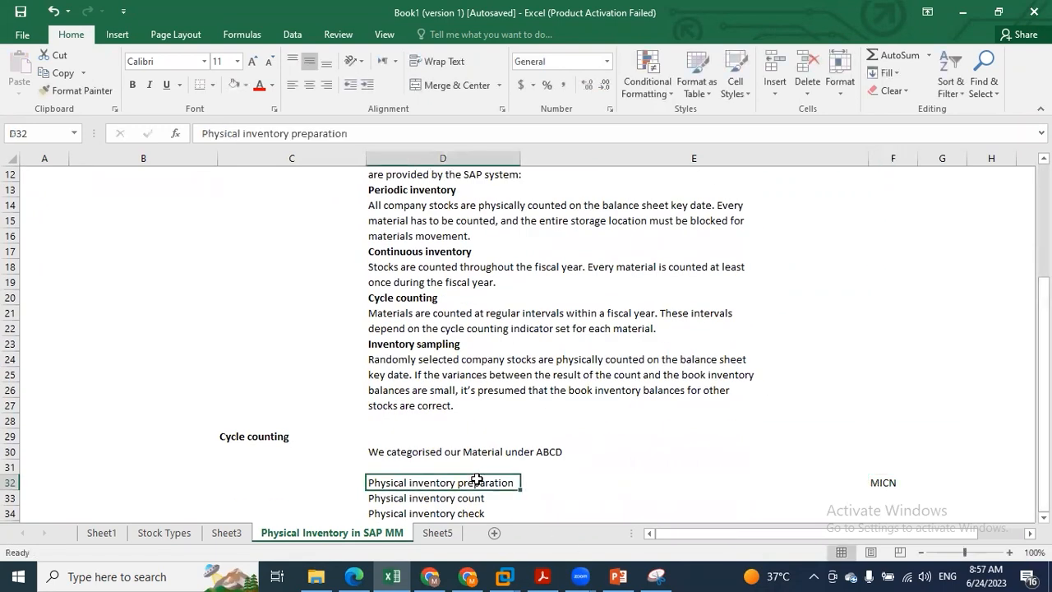
pyautogui.click(10, 482)
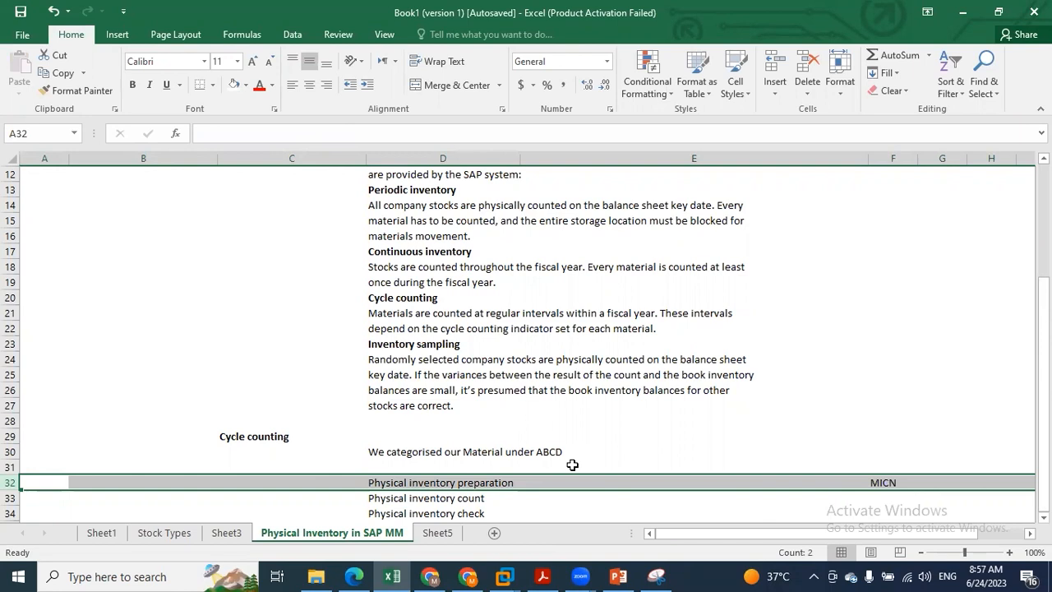
# Switch to the SAP session in the EHP5 virtual machine and start transaction MICN.
pyautogui.click(506, 576)
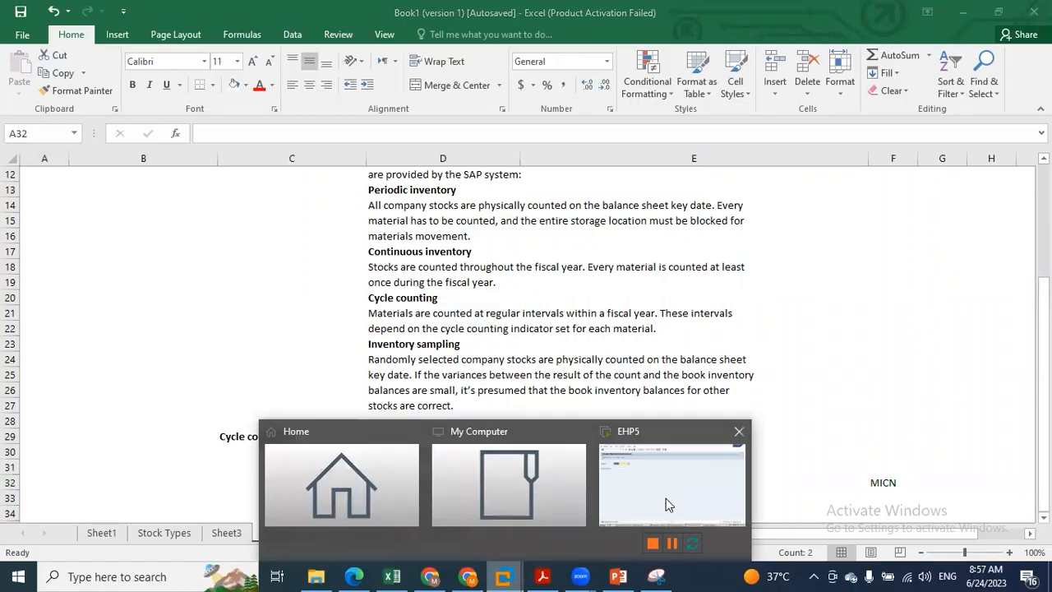
pyautogui.click(689, 483)
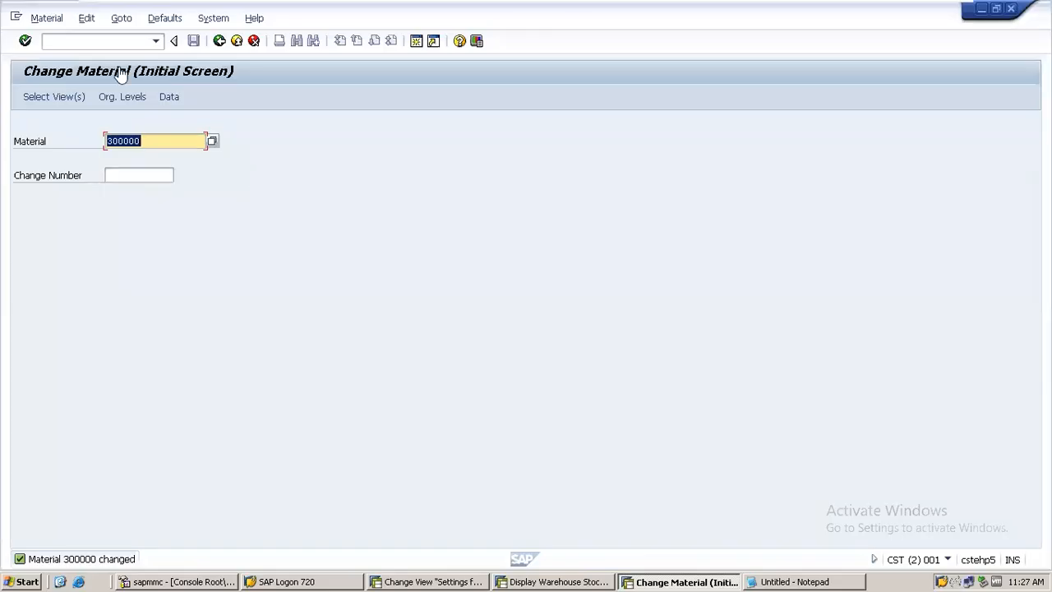
pyautogui.click(79, 41)
pyautogui.write('/nMI')
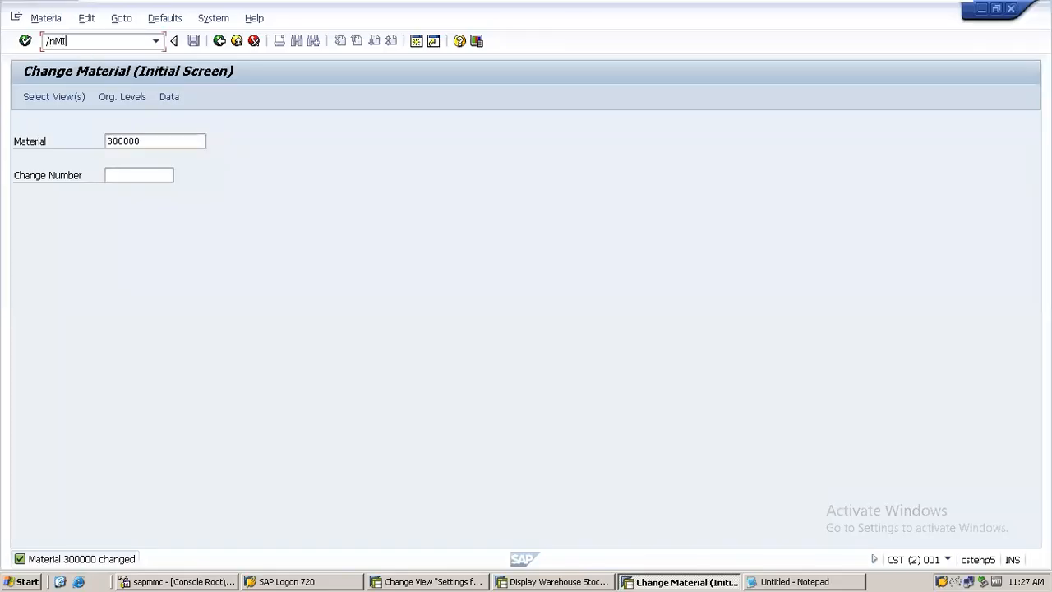
pyautogui.write('CN')
pyautogui.press('Return')
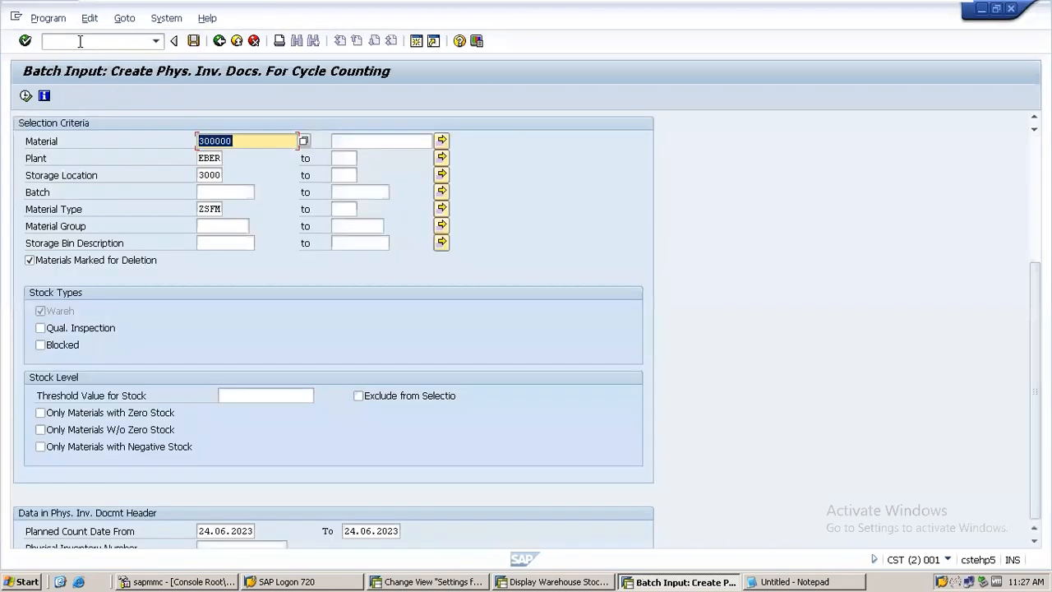
# Clear the material, storage location and material type from the selection criteria, leaving only plant EBER.
pyautogui.press('Tab')
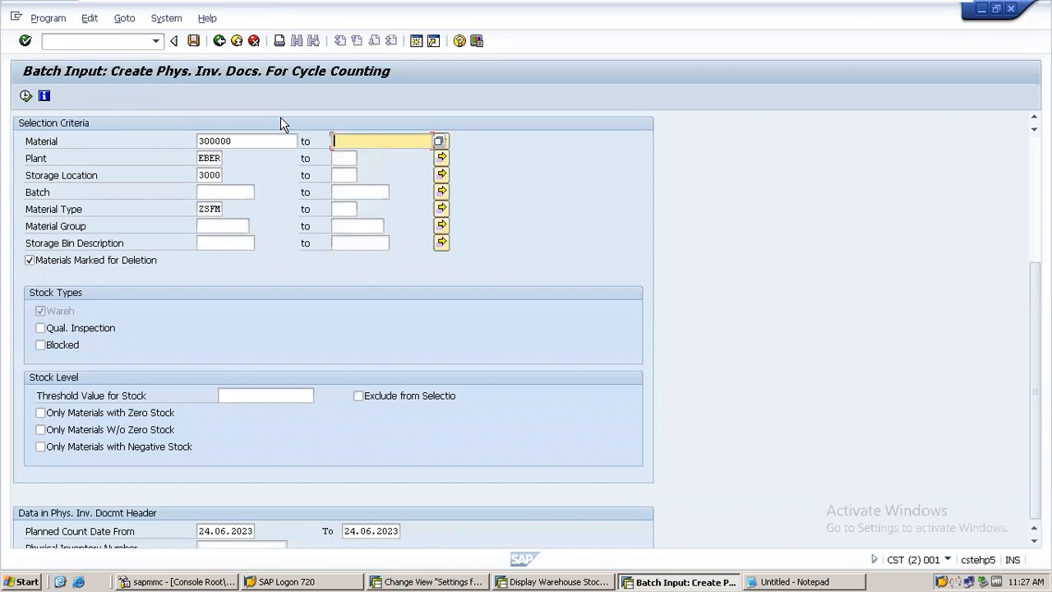
pyautogui.hotkey('shift', 'Tab')
pyautogui.press('Delete')
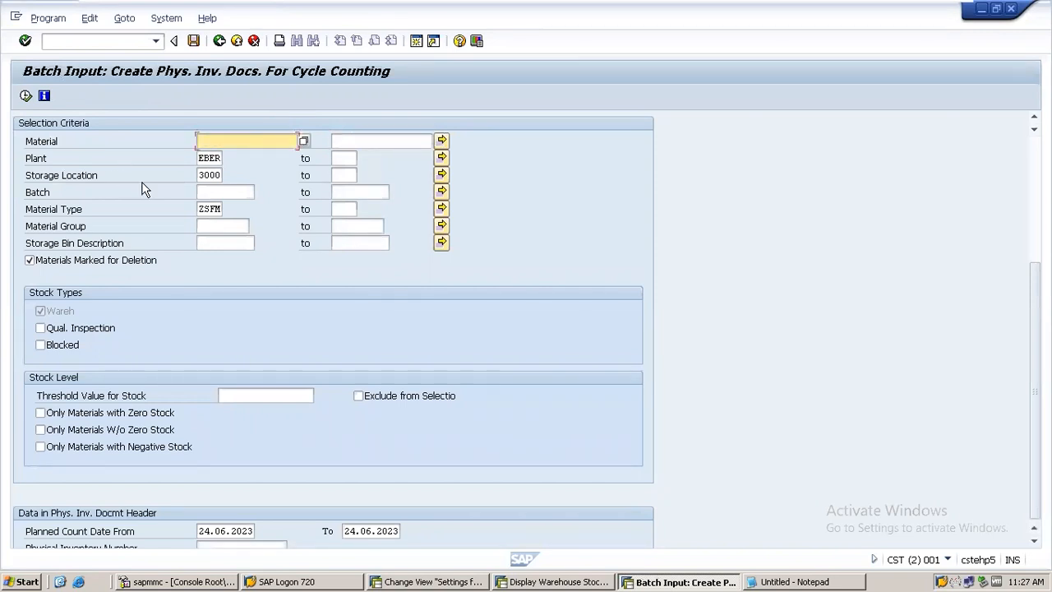
pyautogui.doubleClick(207, 175)
pyautogui.press('Delete')
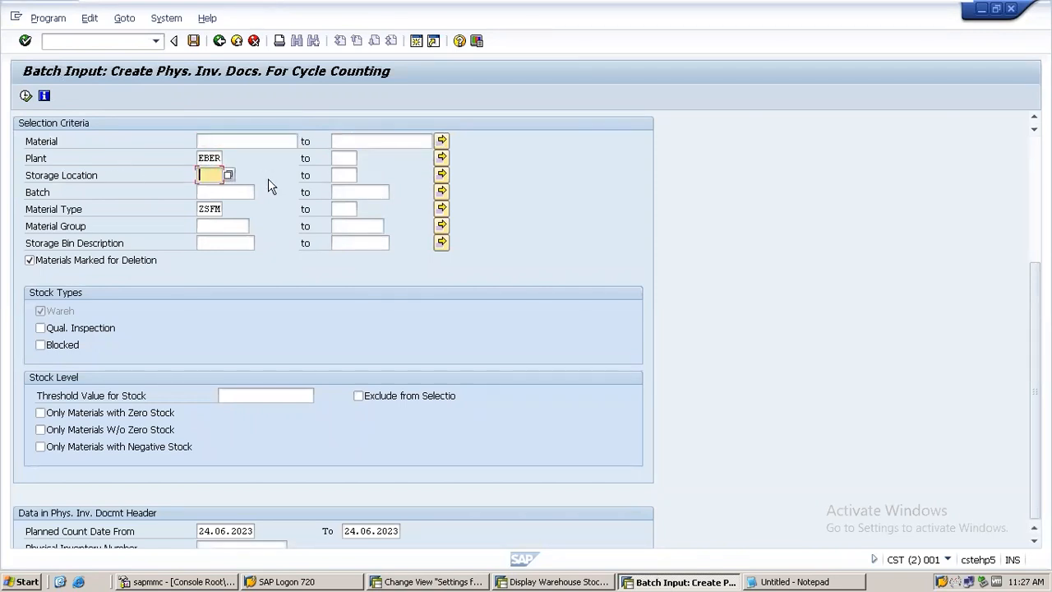
pyautogui.doubleClick(201, 208)
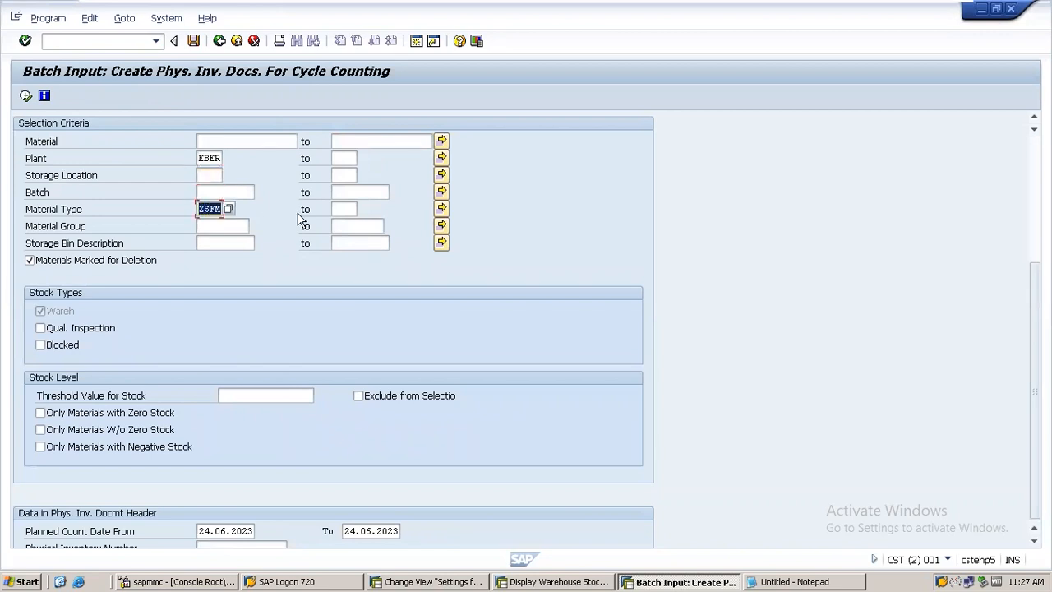
pyautogui.press('Delete')
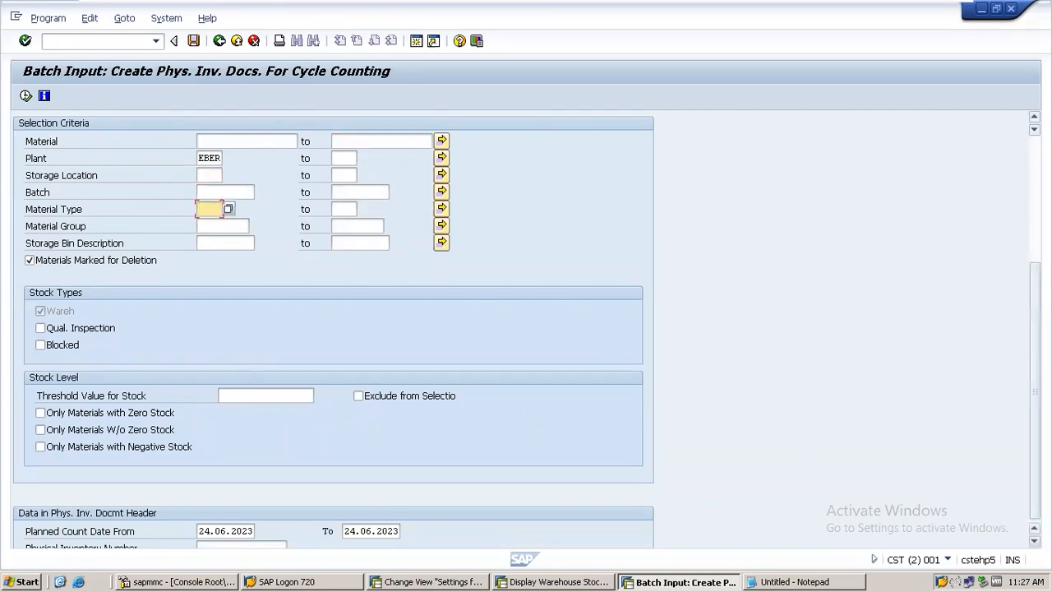
# Open the multiple selection for Material and enter material 12 from the Notepad list as the first single value.
pyautogui.scroll(-5, 1030, 339)
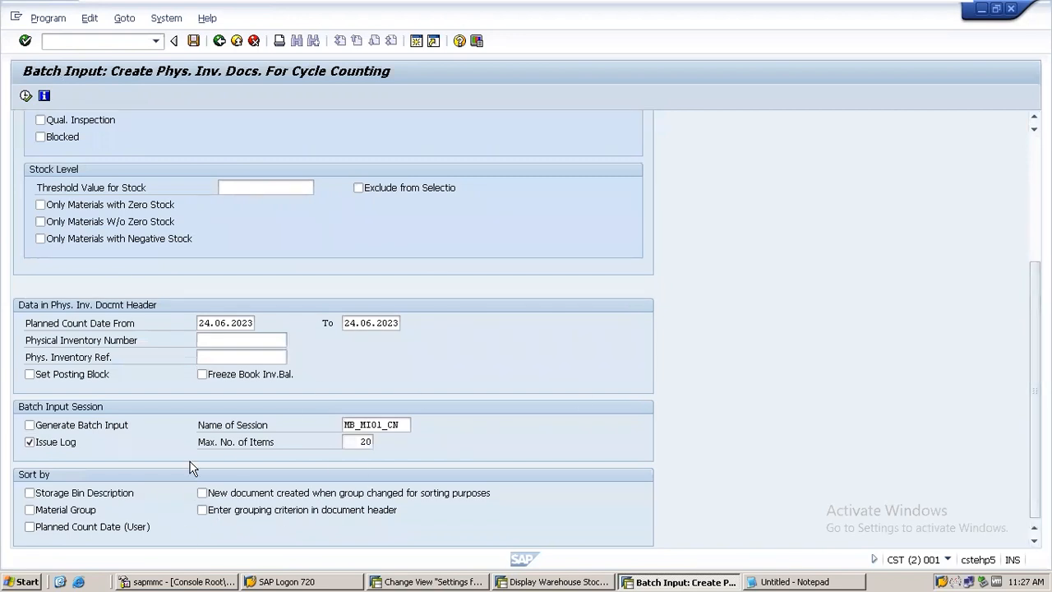
pyautogui.moveTo(1034, 403); pyautogui.dragTo(1033, 279)
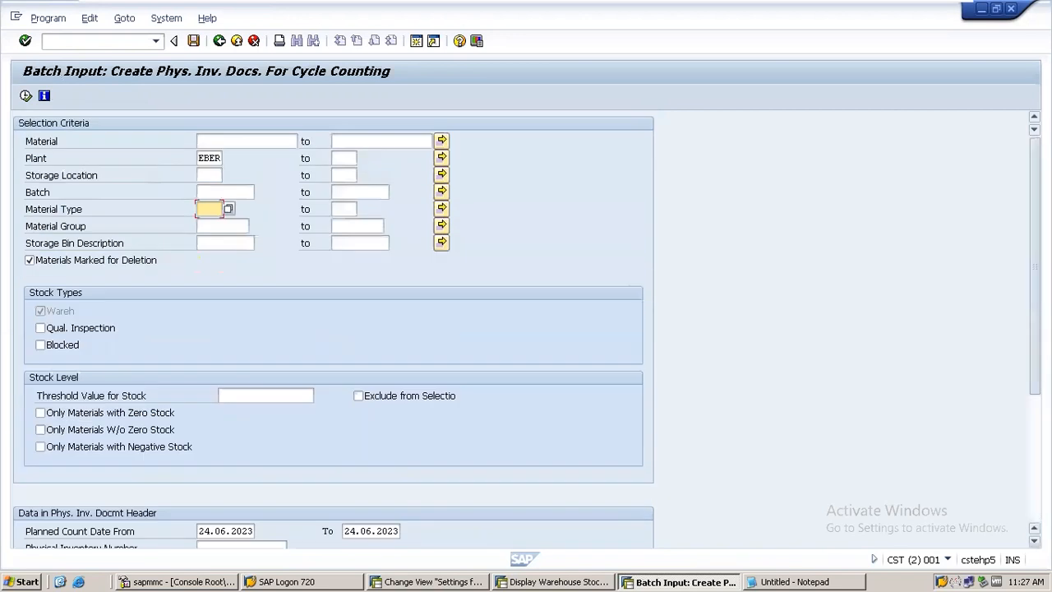
pyautogui.click(251, 141)
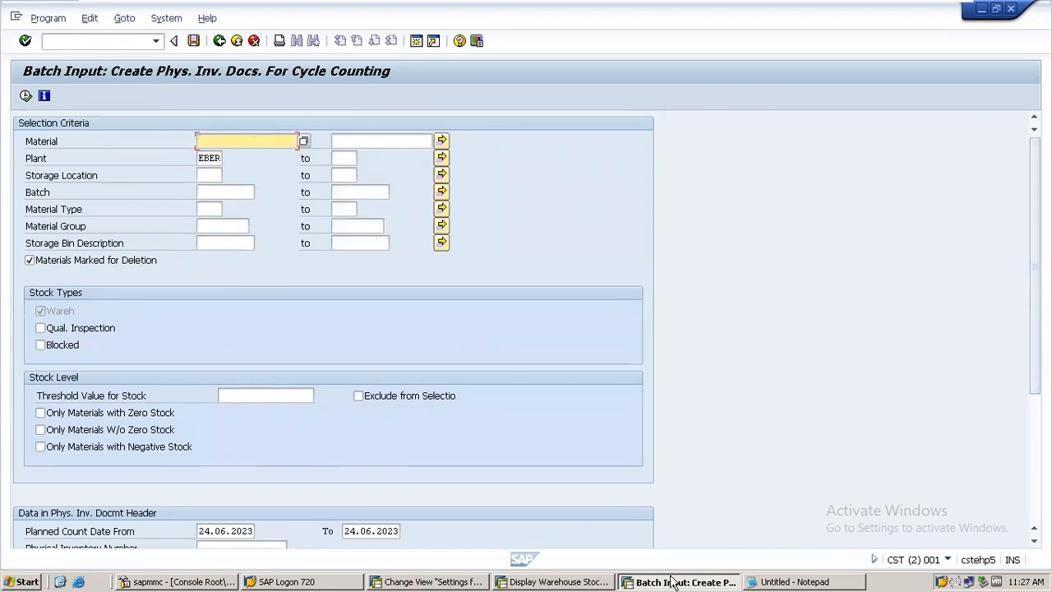
pyautogui.click(749, 580)
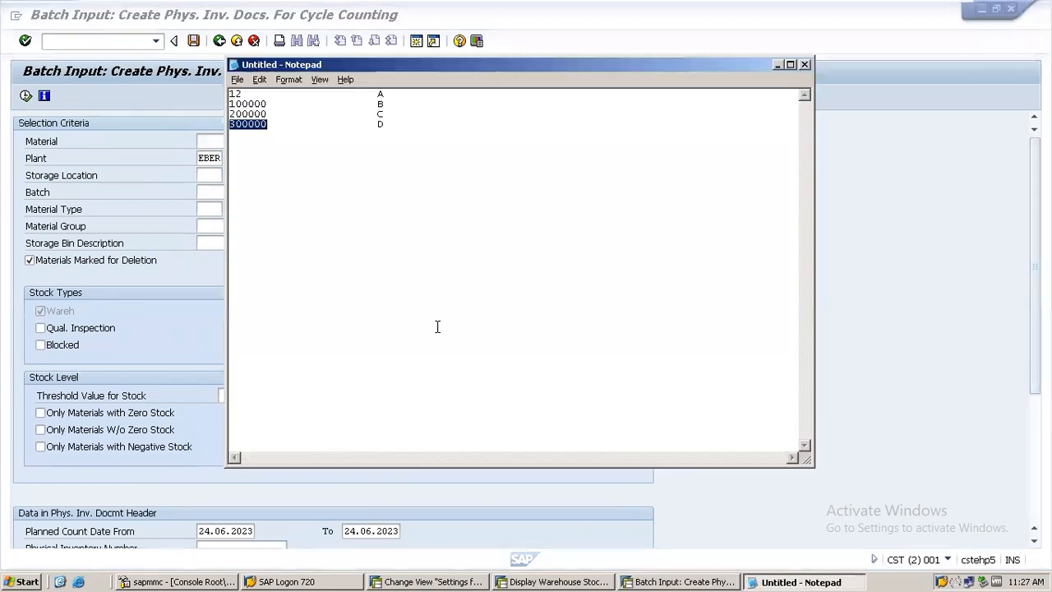
pyautogui.moveTo(276, 126); pyautogui.dragTo(227, 95)
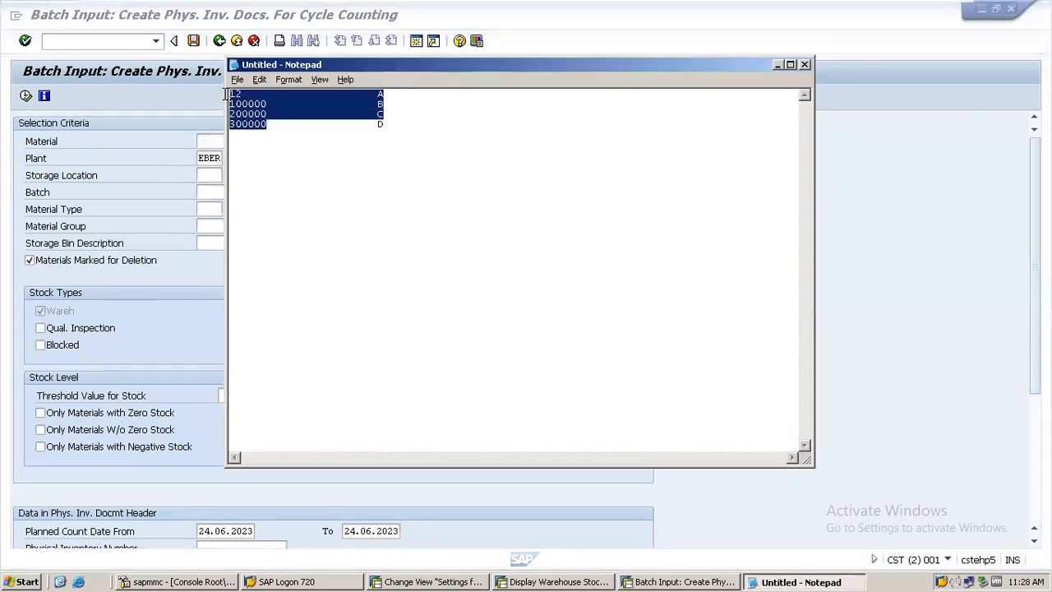
pyautogui.click(408, 126)
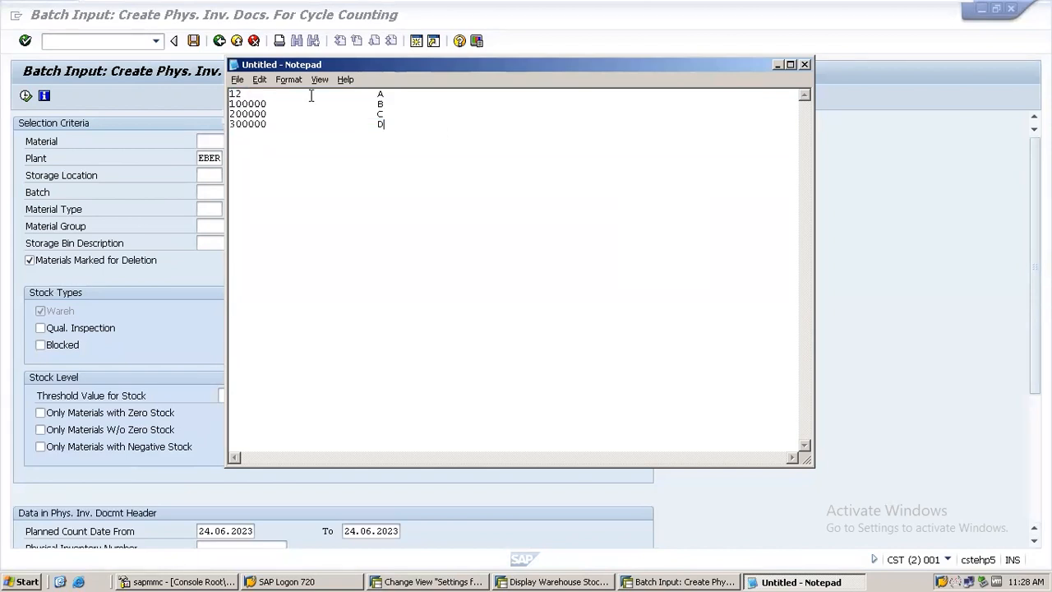
pyautogui.moveTo(245, 95); pyautogui.dragTo(194, 101)
pyautogui.click(194, 99)
pyautogui.click(436, 141)
pyautogui.write('12')
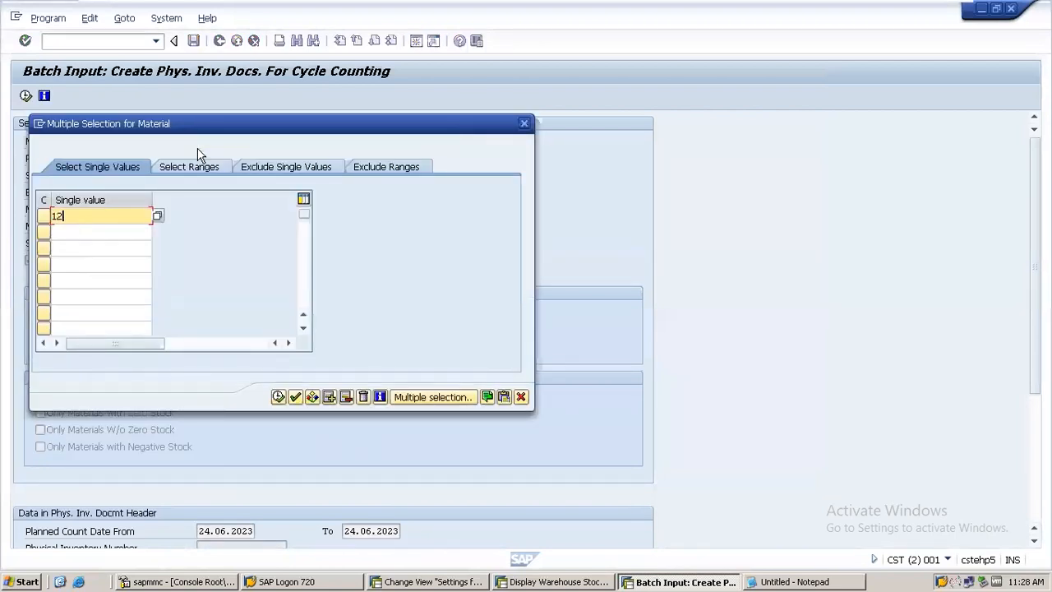
# Copy materials 100000 and 200000 from the Notepad list into the next two single-value rows.
pyautogui.hotkey('alt', 'Tab')
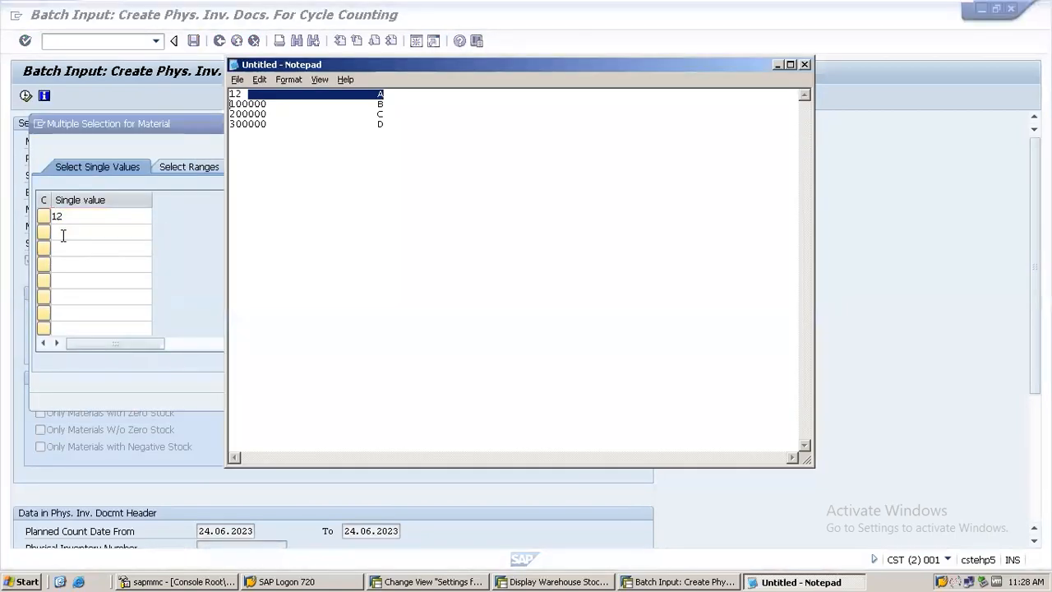
pyautogui.moveTo(268, 104); pyautogui.dragTo(206, 103)
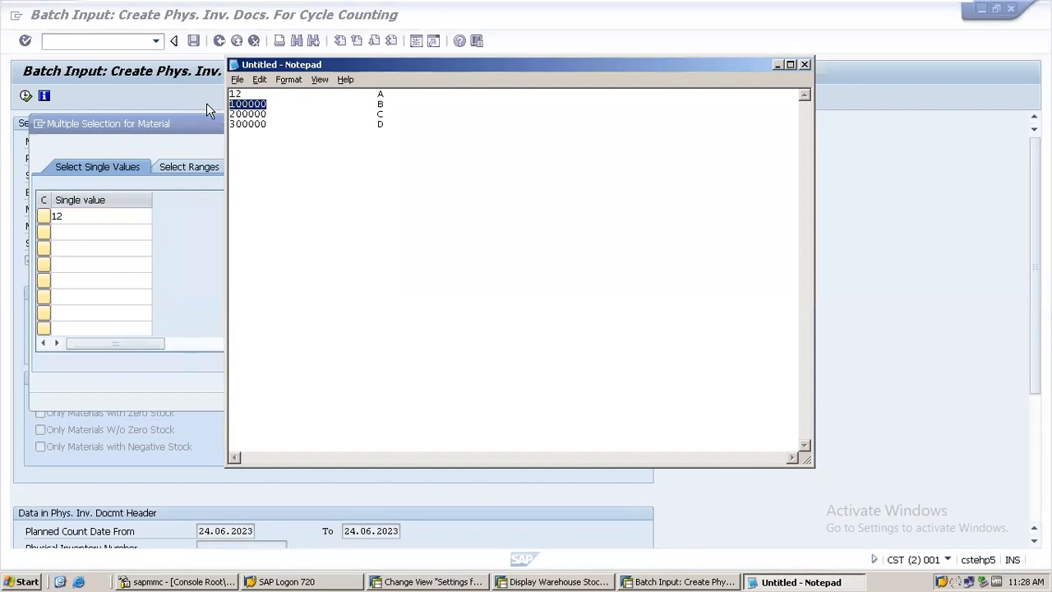
pyautogui.hotkey('ctrl', 'c')
pyautogui.hotkey('alt', 'Tab')
pyautogui.hotkey('ctrl', 'v')
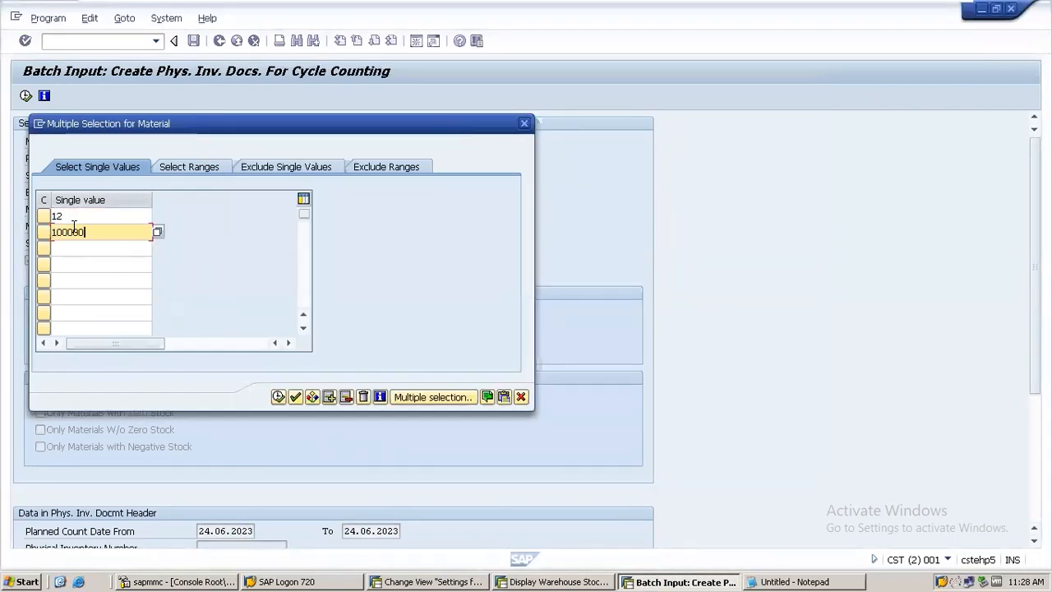
pyautogui.hotkey('alt', 'Tab')
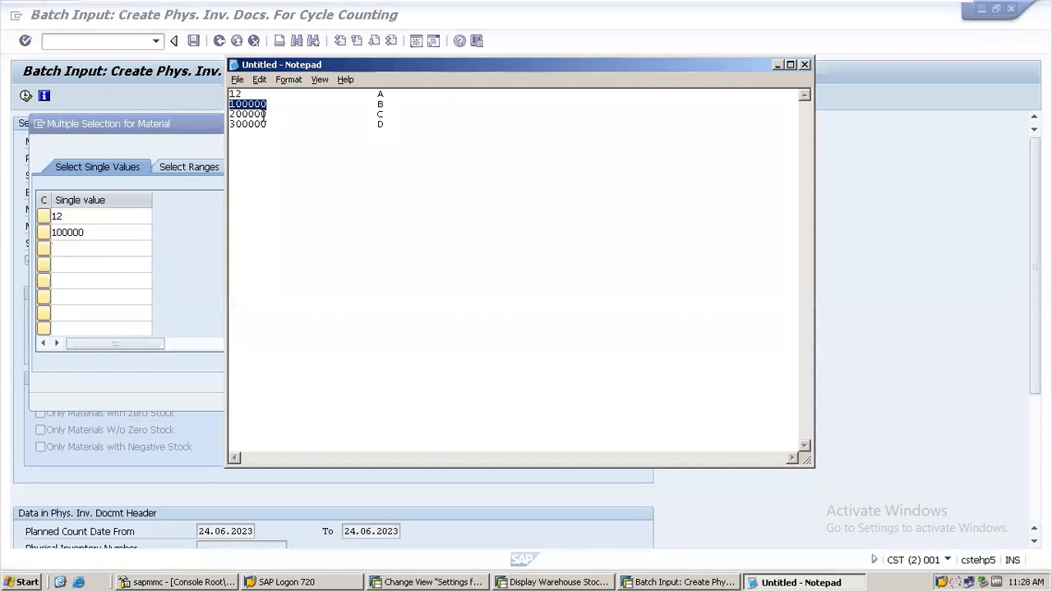
pyautogui.moveTo(270, 114); pyautogui.dragTo(198, 120)
pyautogui.hotkey('ctrl', 'c')
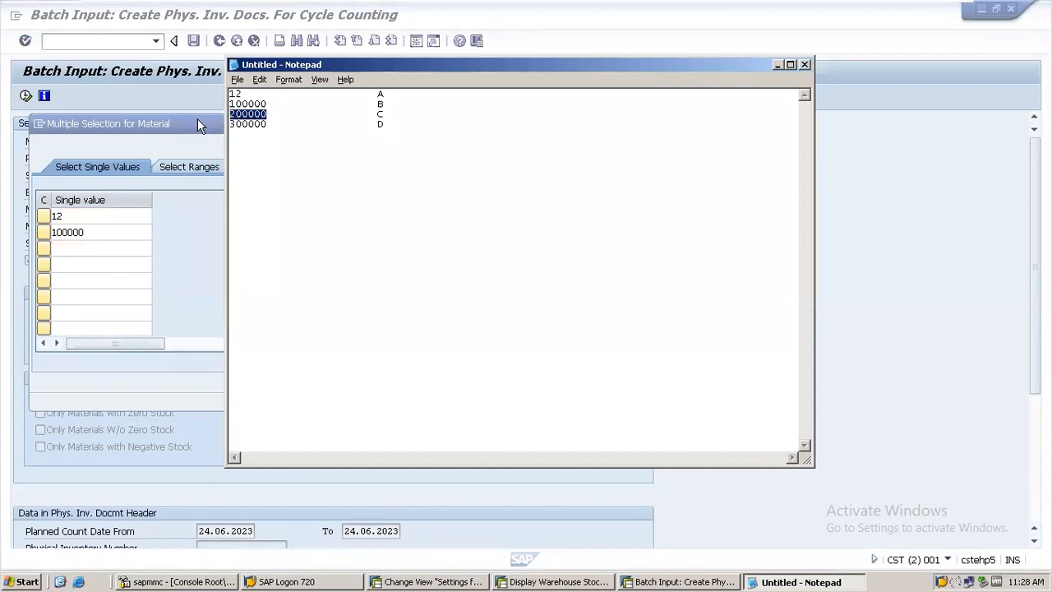
pyautogui.hotkey('alt', 'Tab')
pyautogui.hotkey('ctrl', 'v')
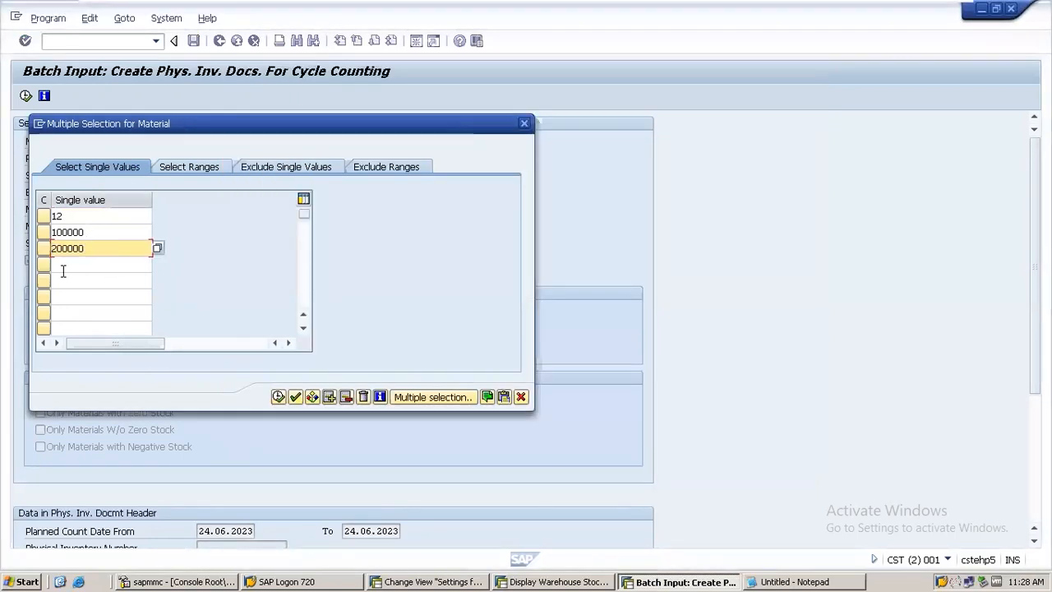
# Add material 300000 from the Notepad list as the fourth single value and accept the material selection.
pyautogui.hotkey('alt', 'Tab')
pyautogui.moveTo(269, 124); pyautogui.dragTo(190, 133)
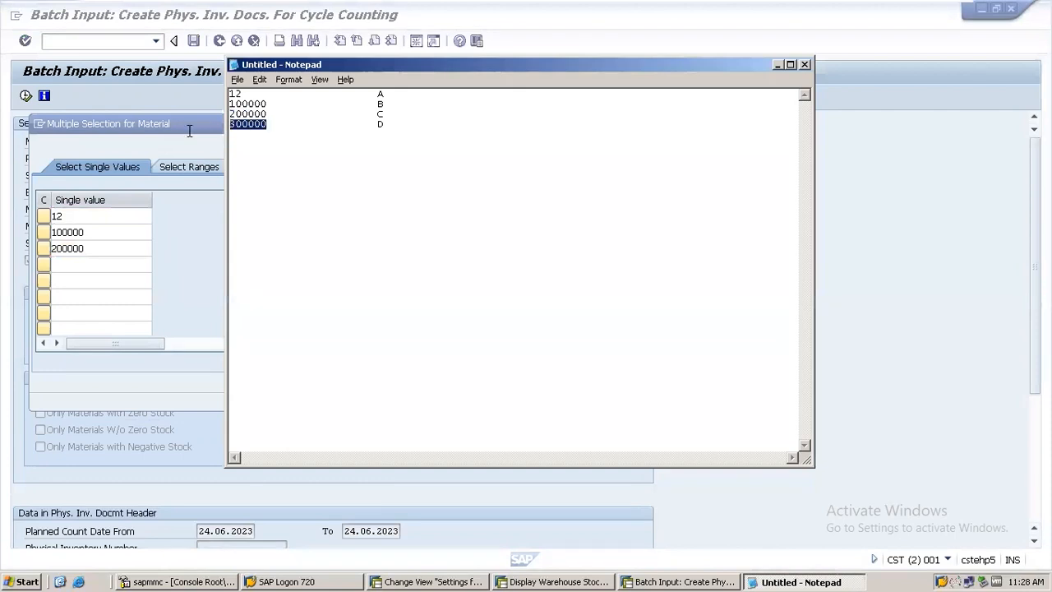
pyautogui.click(59, 261)
pyautogui.hotkey('ctrl', 'v')
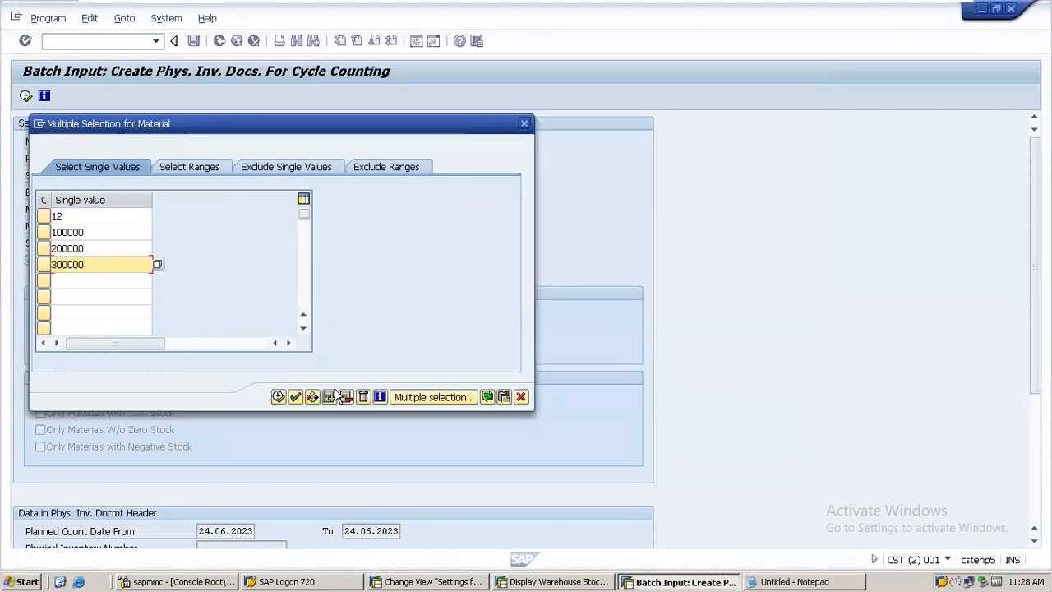
pyautogui.click(279, 397)
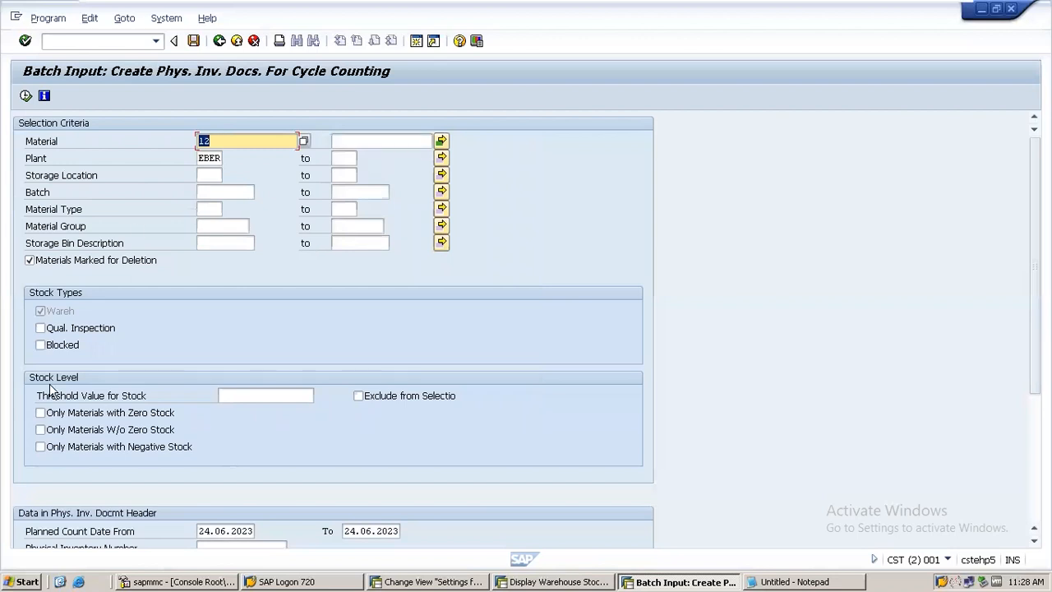
# Execute the cycle counting selection for the four materials, review the log and return to the selection criteria.
pyautogui.moveTo(1034, 265)
pyautogui.mouseDown()
pyautogui.moveTo(1035, 392)
pyautogui.moveTo(1034, 266)
pyautogui.mouseUp()
pyautogui.click(25, 95)
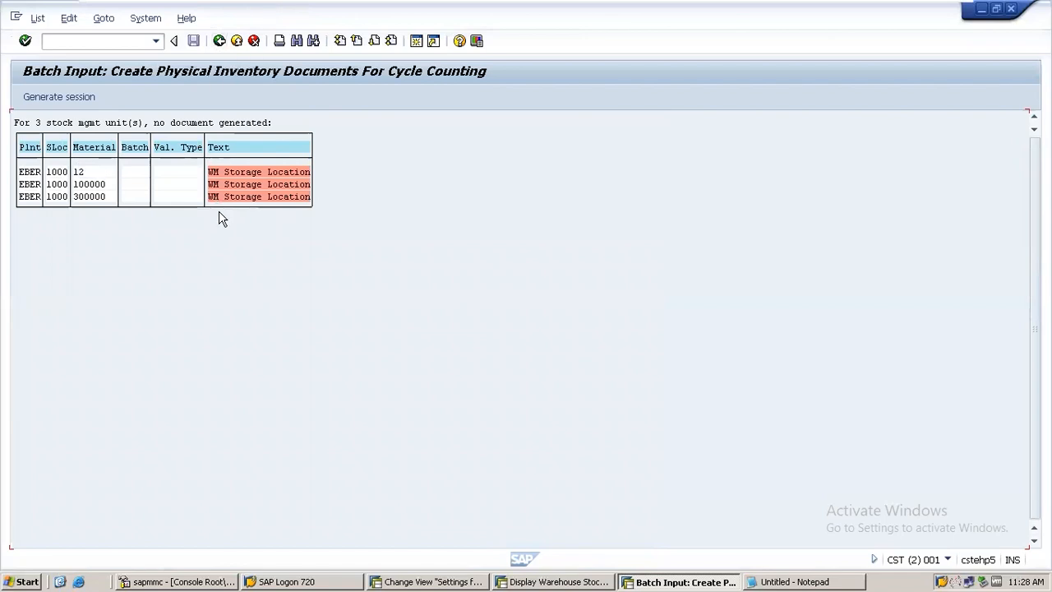
pyautogui.click(219, 40)
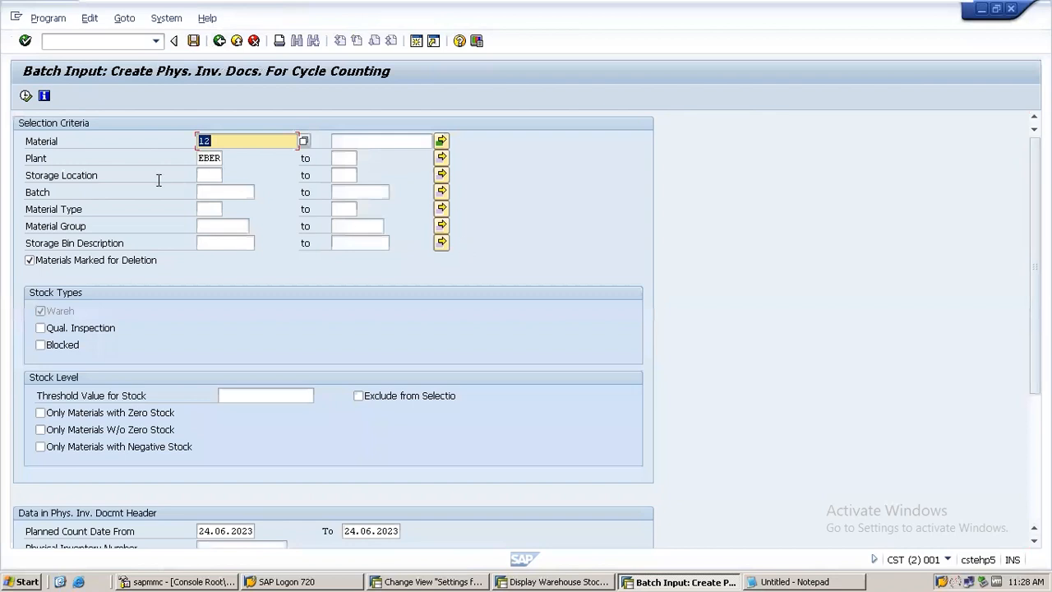
# Restrict the selection to storage location 3000 and set the end of the planned count date range to 31.07.2023.
pyautogui.click(206, 176)
pyautogui.write('3000')
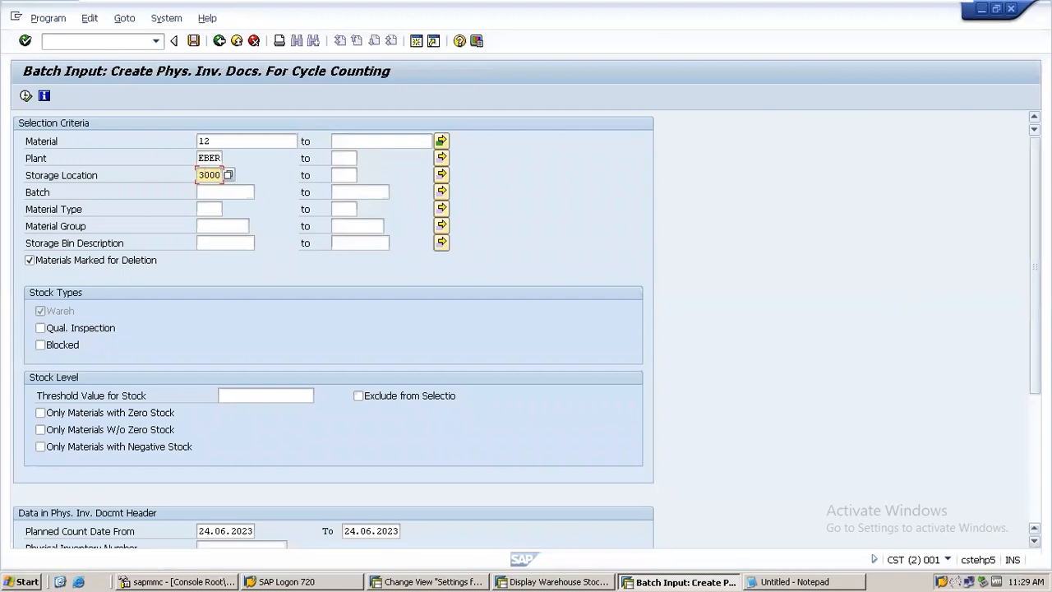
pyautogui.moveTo(1033, 263); pyautogui.dragTo(1027, 397)
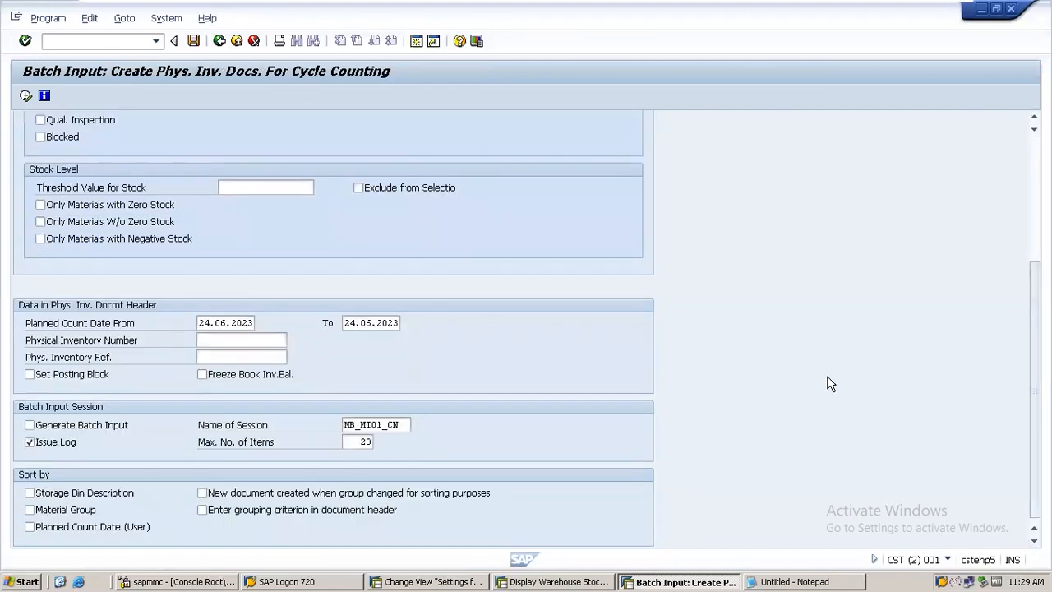
pyautogui.click(362, 327)
pyautogui.click(406, 325)
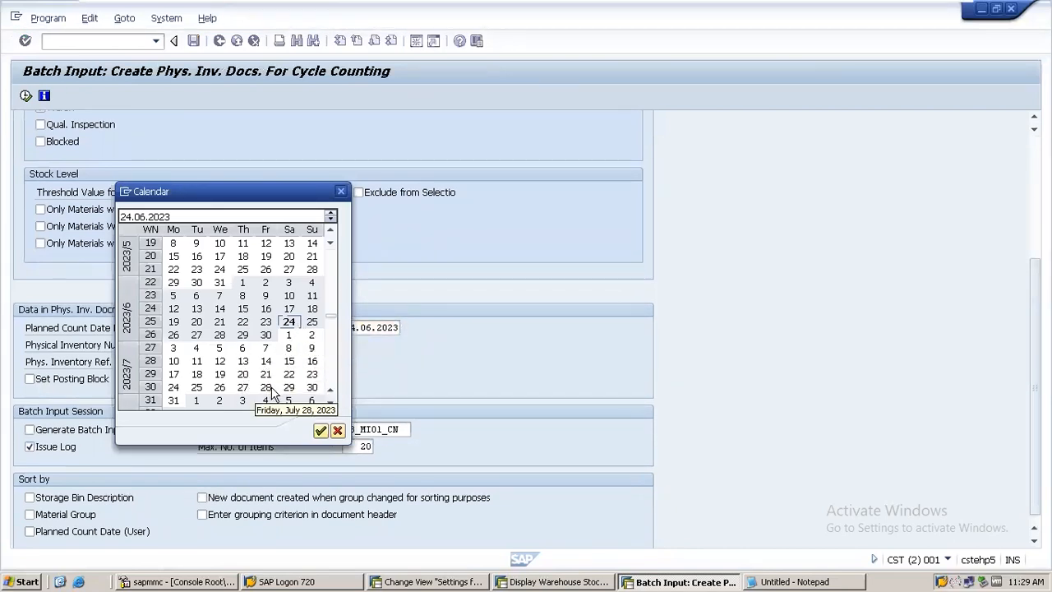
pyautogui.doubleClick(174, 401)
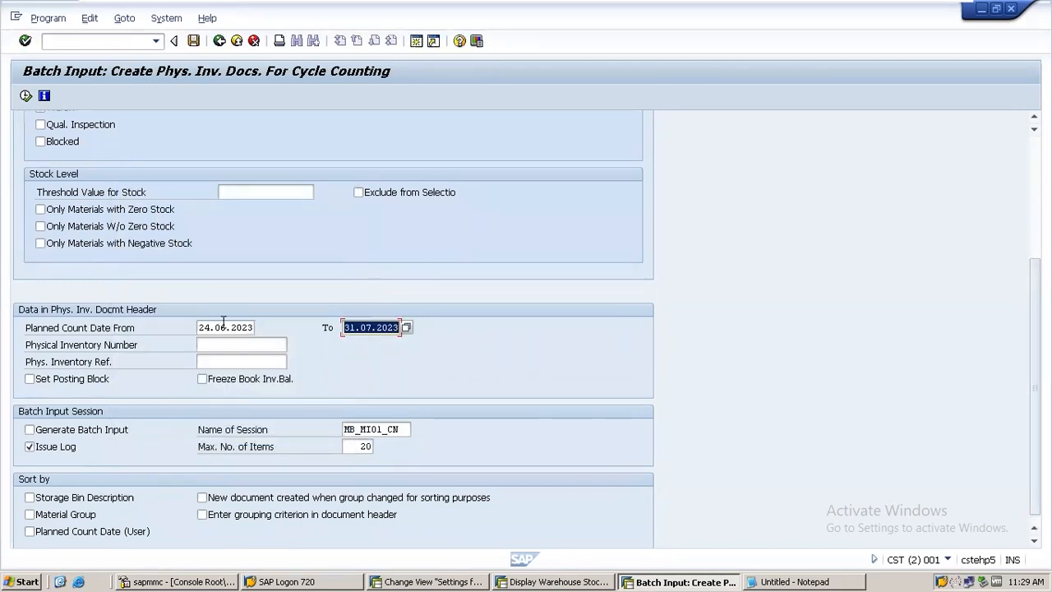
# Execute the selection for storage location 3000 and examine the planned dates and CC indicator in the result list.
pyautogui.moveTo(1031, 326); pyautogui.dragTo(933, 107)
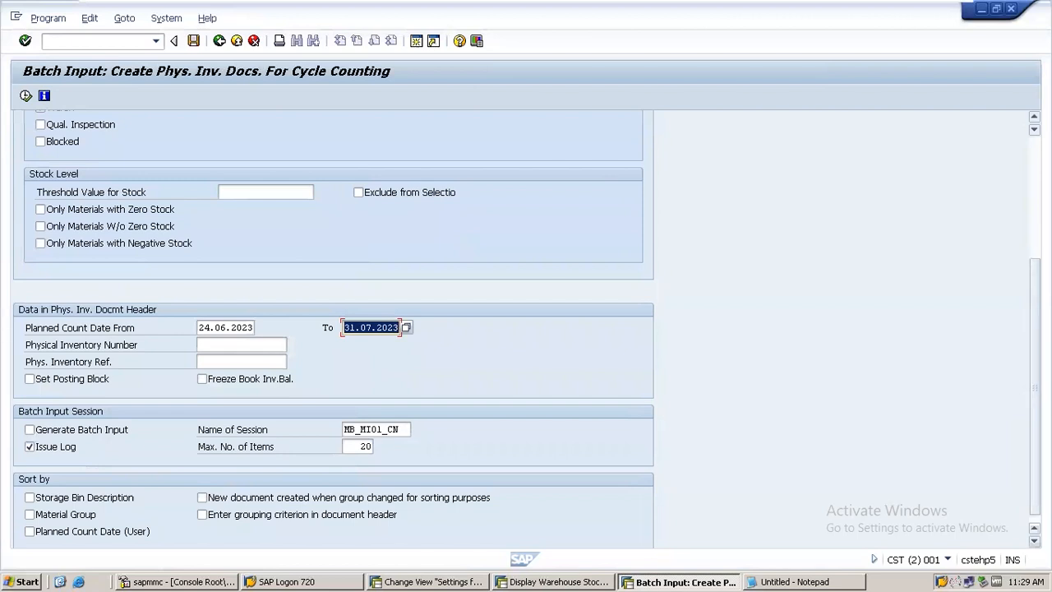
pyautogui.moveTo(1034, 325); pyautogui.dragTo(1034, 204)
pyautogui.moveTo(200, 173); pyautogui.dragTo(252, 168)
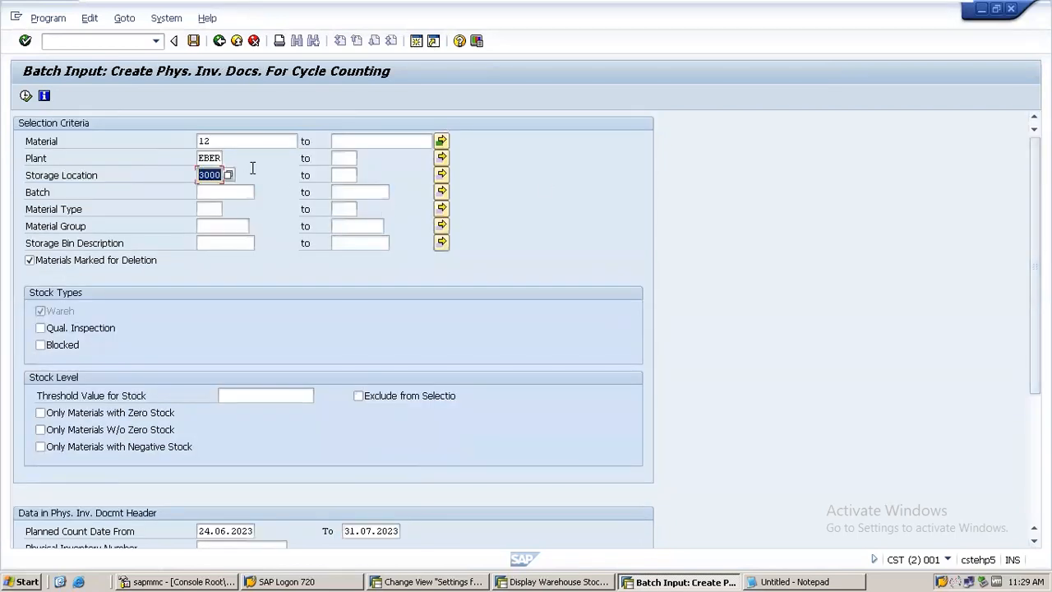
pyautogui.click(25, 95)
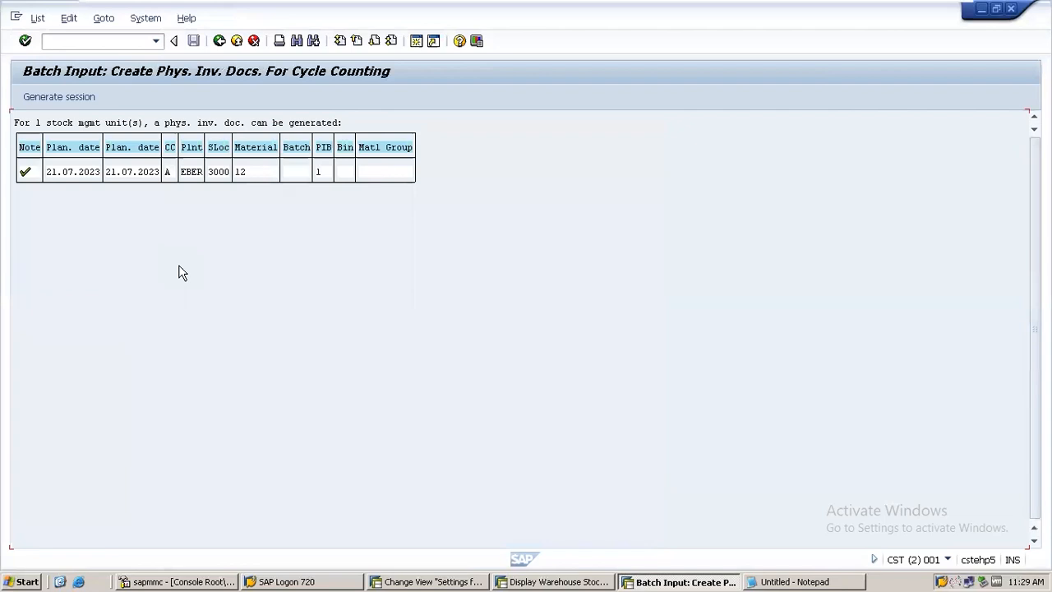
pyautogui.click(80, 176)
pyautogui.click(166, 176)
pyautogui.click(129, 176)
# Check the Fridays from 30 June to 21 July 2023 in the Windows date calendar and close it without applying changes.
pyautogui.doubleClick(1024, 578)
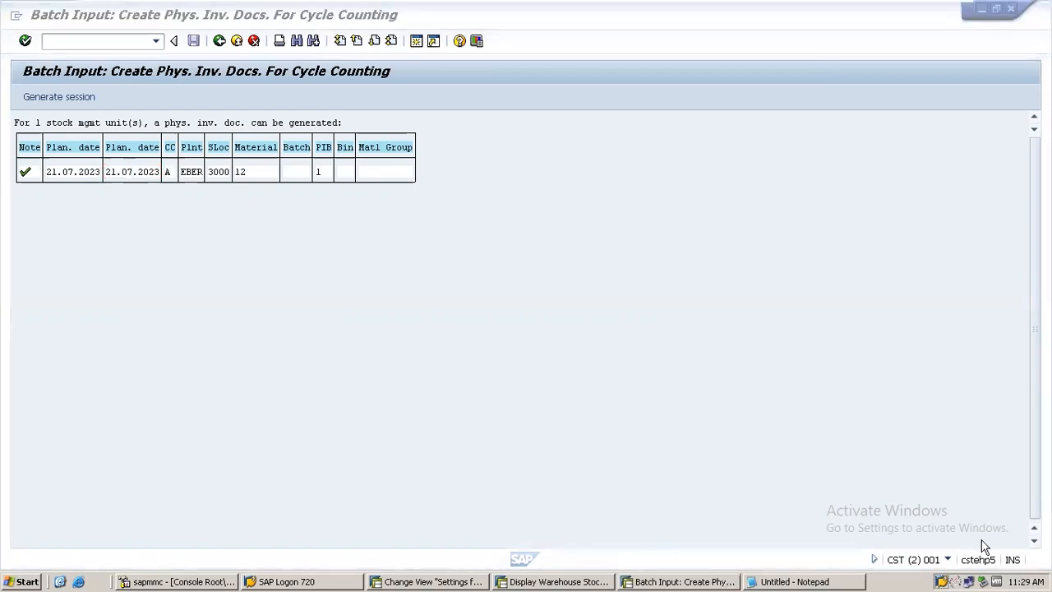
pyautogui.doubleClick(1023, 581)
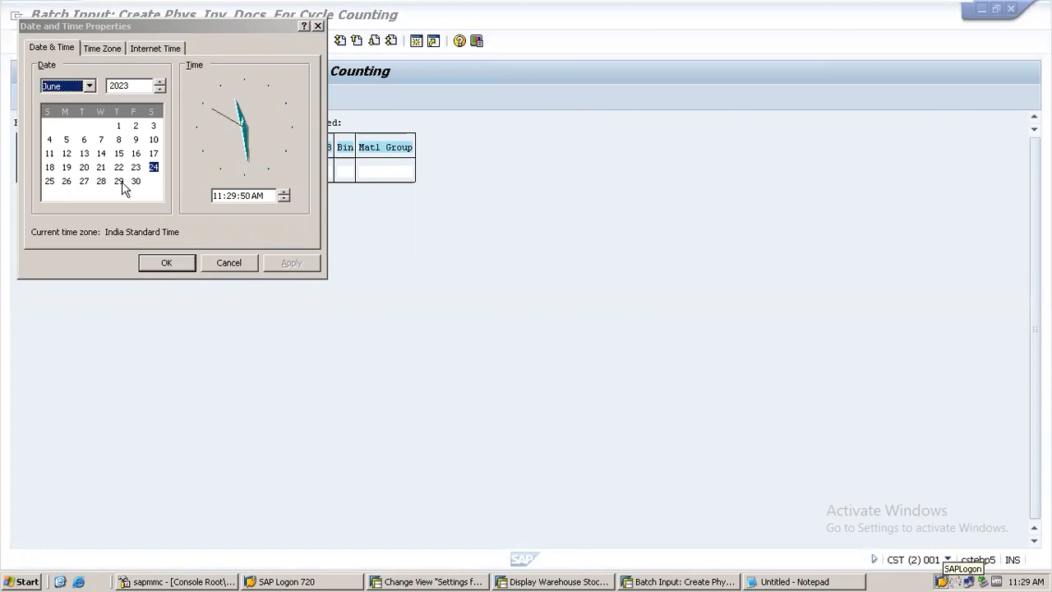
pyautogui.click(137, 182)
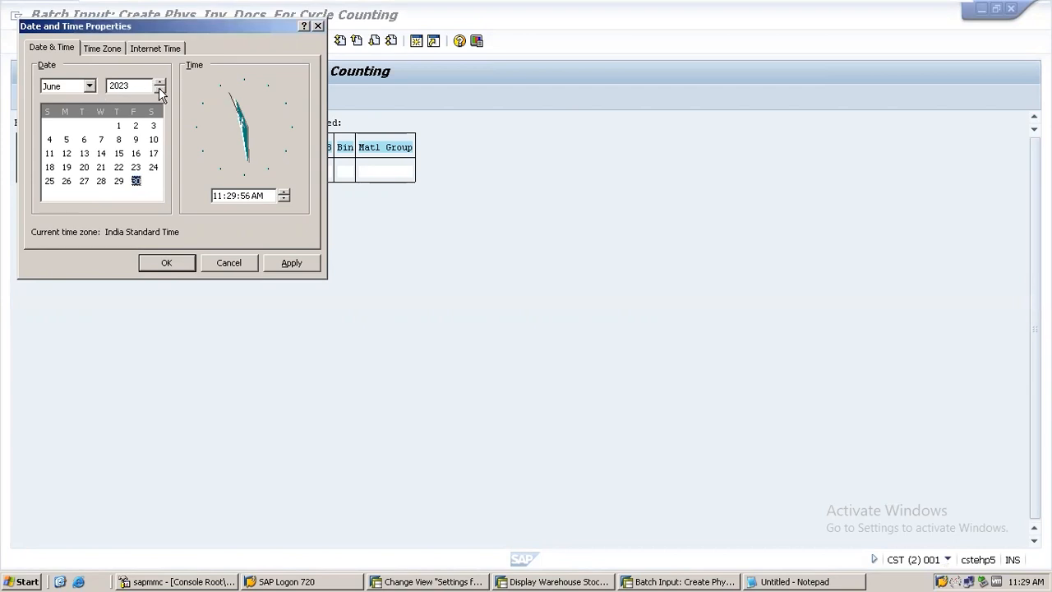
pyautogui.click(90, 87)
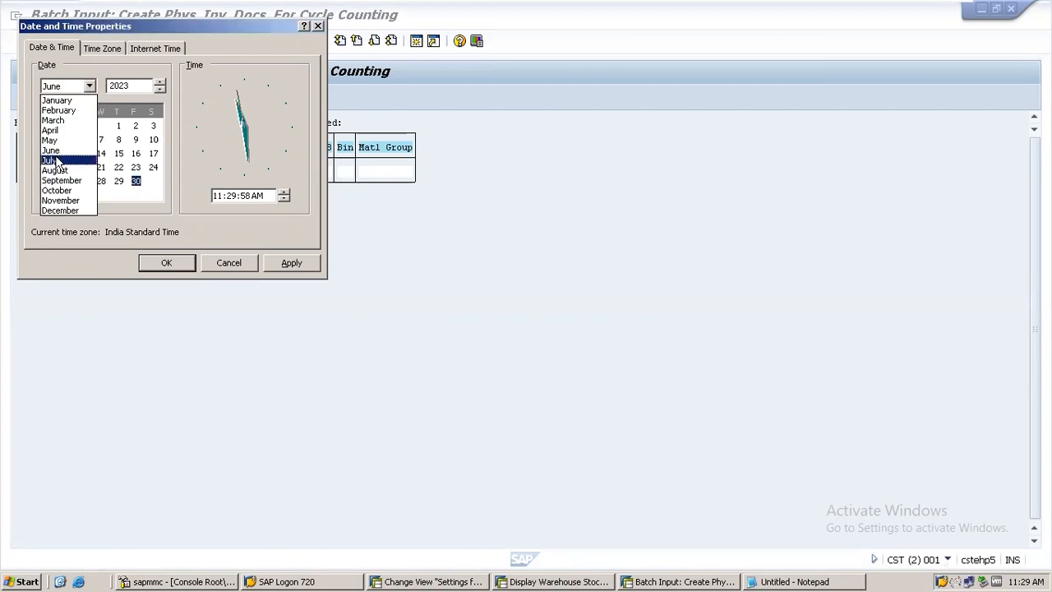
pyautogui.click(57, 163)
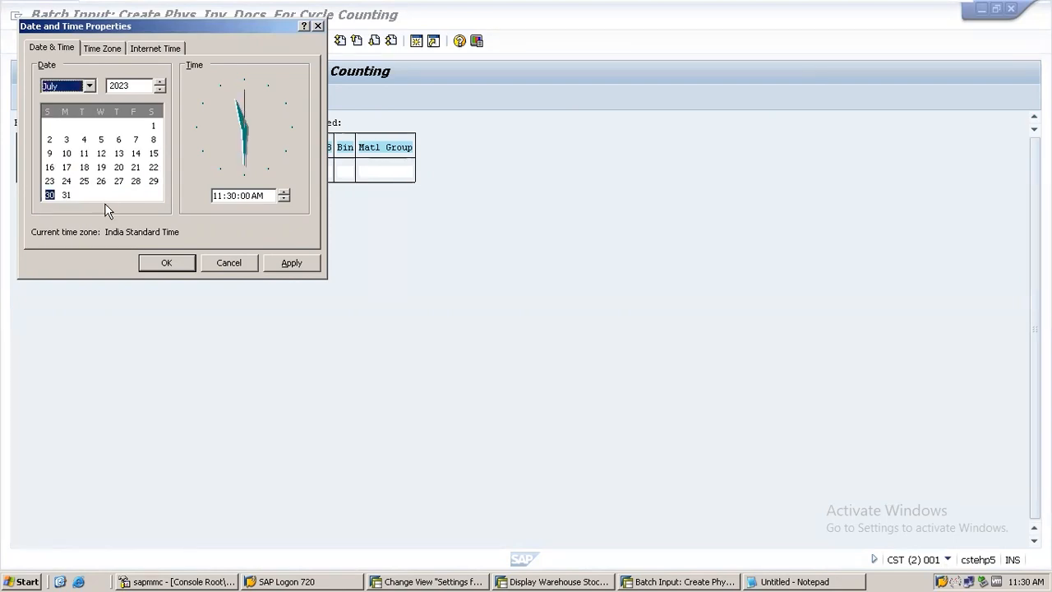
pyautogui.click(137, 140)
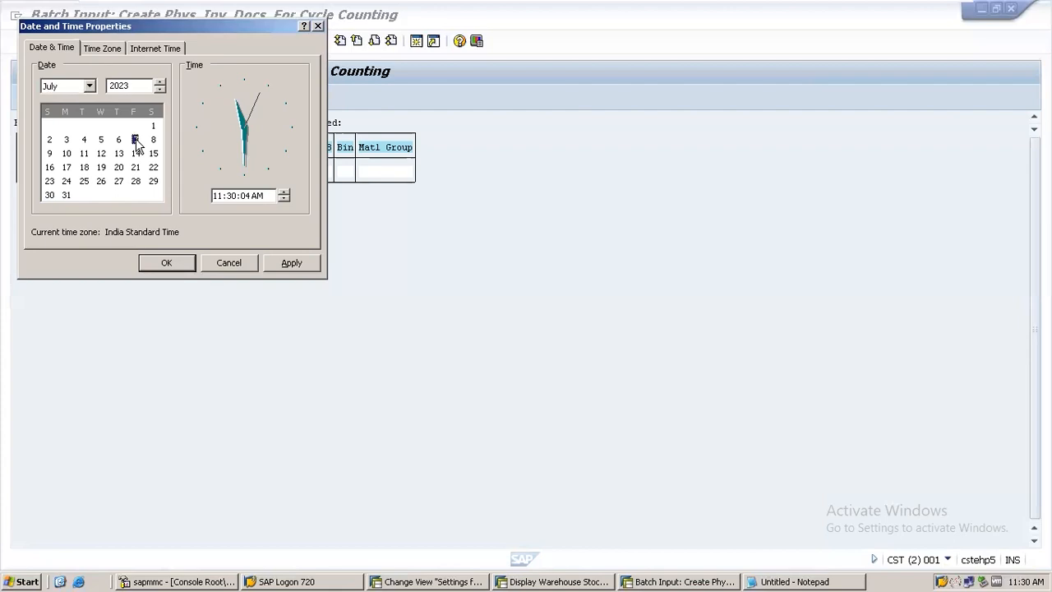
pyautogui.click(136, 154)
pyautogui.click(136, 168)
pyautogui.click(231, 262)
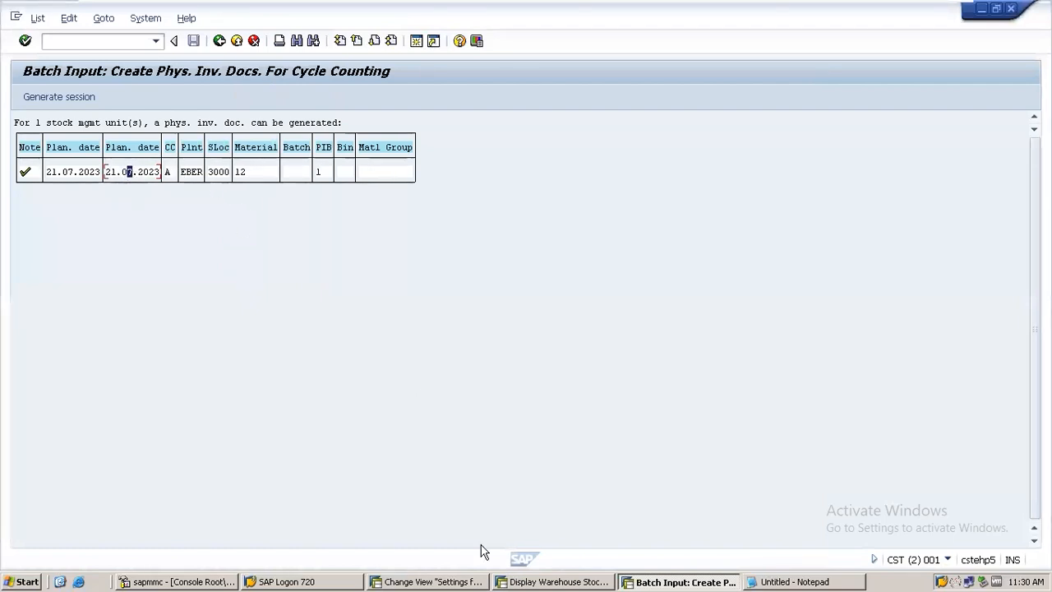
# Refer to the cycle counting settings for plant EBER and check the interval of indicator A.
pyautogui.click(460, 581)
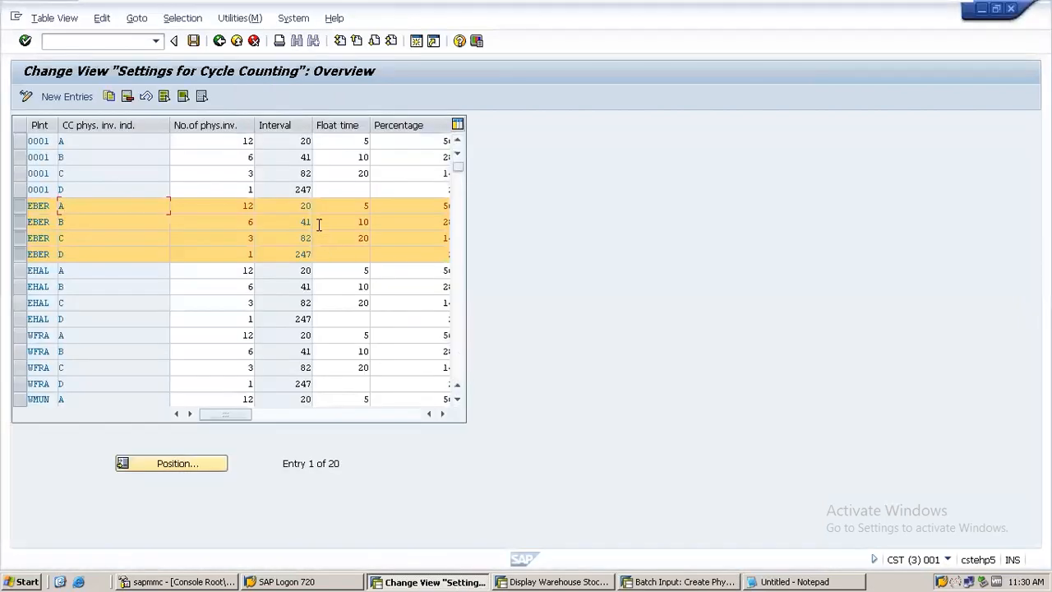
pyautogui.moveTo(299, 207); pyautogui.dragTo(334, 221)
pyautogui.hotkey('alt', 'Tab')
# Return to the selection criteria, set the end of the planned count date range to 30.09.2023 and execute the selection.
pyautogui.click(220, 40)
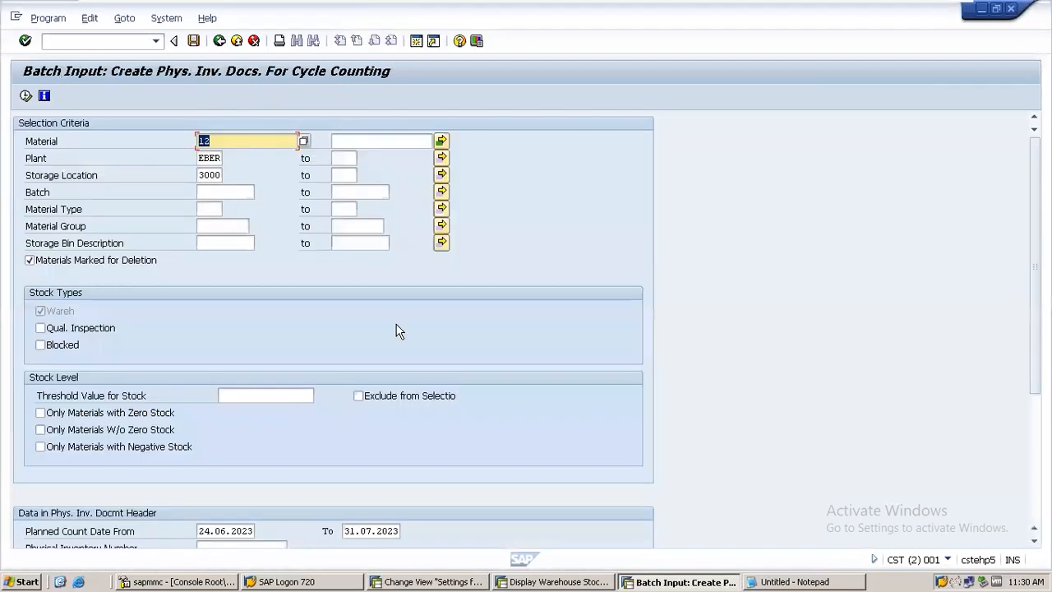
pyautogui.click(385, 530)
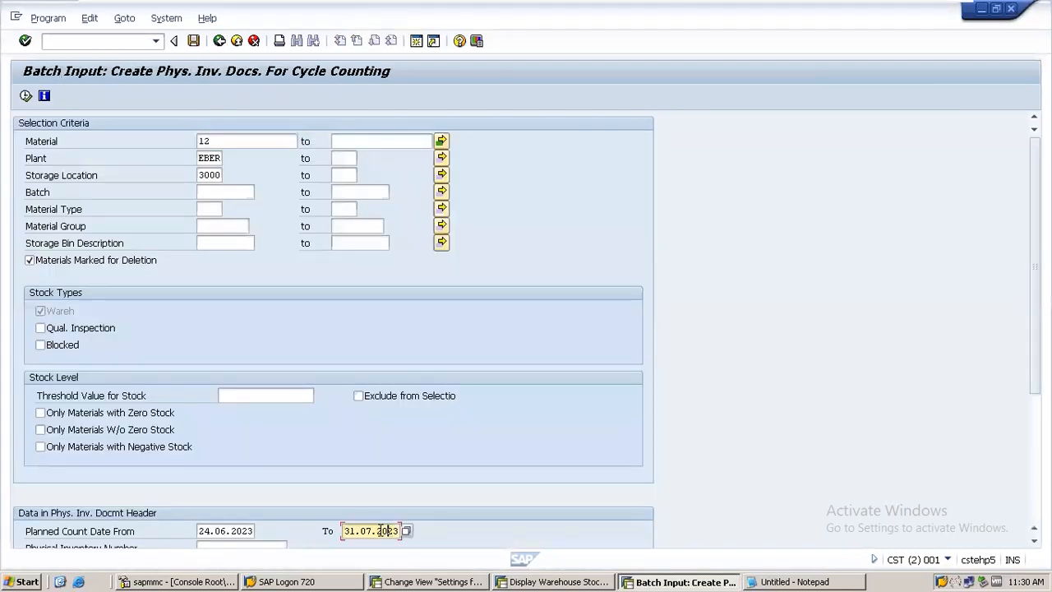
pyautogui.click(372, 528)
pyautogui.press('BackSpace')
pyautogui.write('9')
pyautogui.click(25, 95)
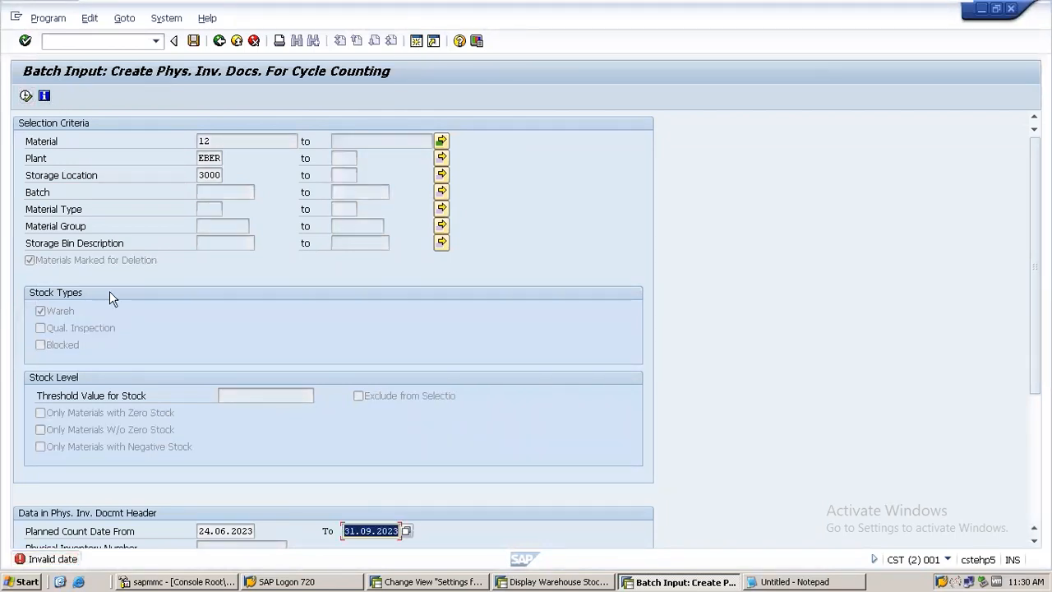
pyautogui.click(355, 530)
pyautogui.press('BackSpace')
pyautogui.write('0')
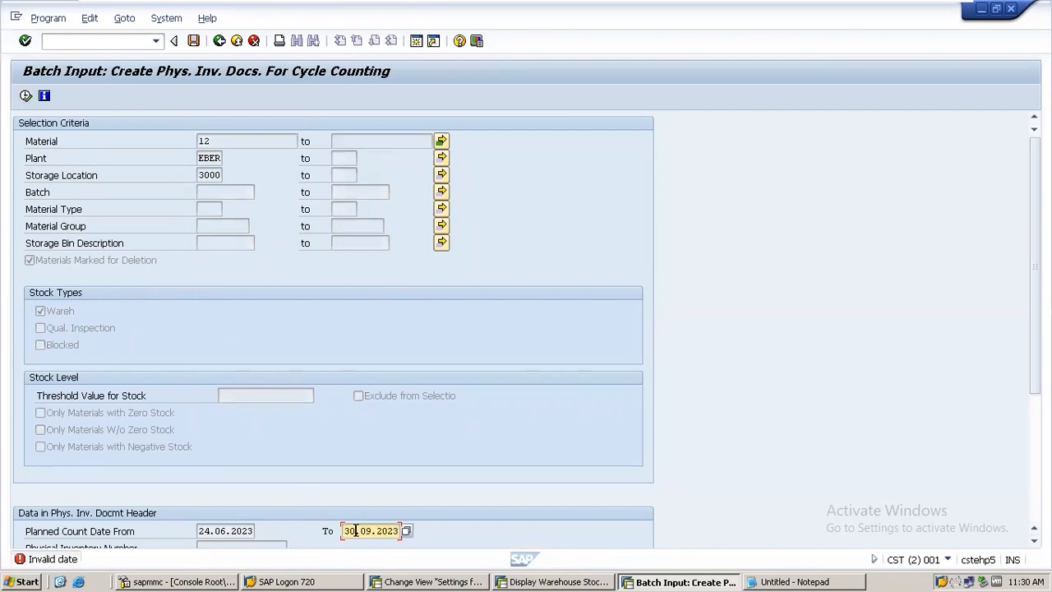
pyautogui.click(26, 96)
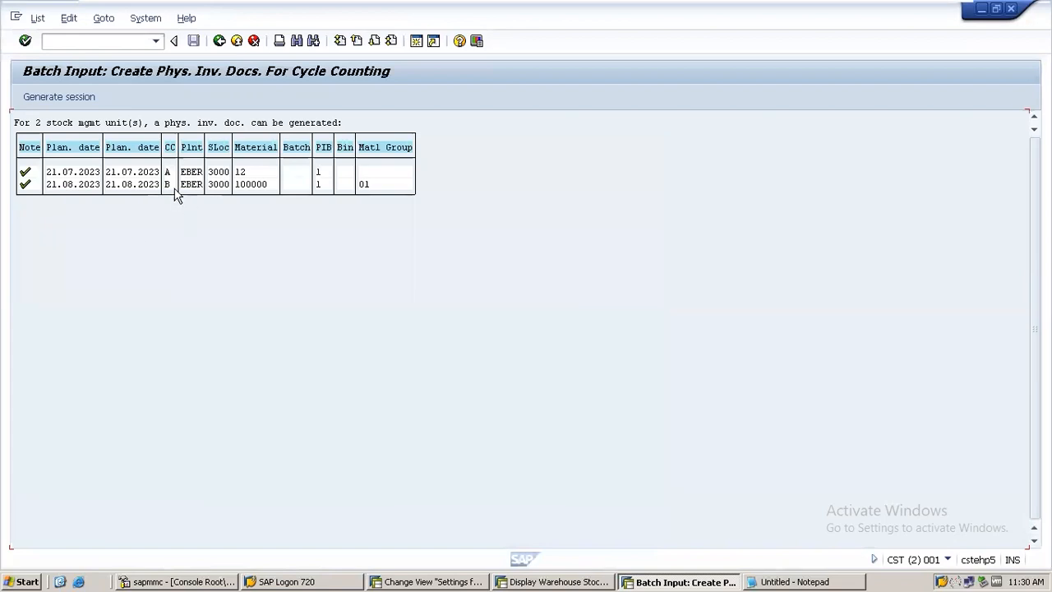
# Check the planned dates of the materials with CC indicators A and B and generate the batch input session.
pyautogui.click(76, 172)
pyautogui.hotkey('alt', 'Tab')
pyautogui.hotkey('alt', 'Tab')
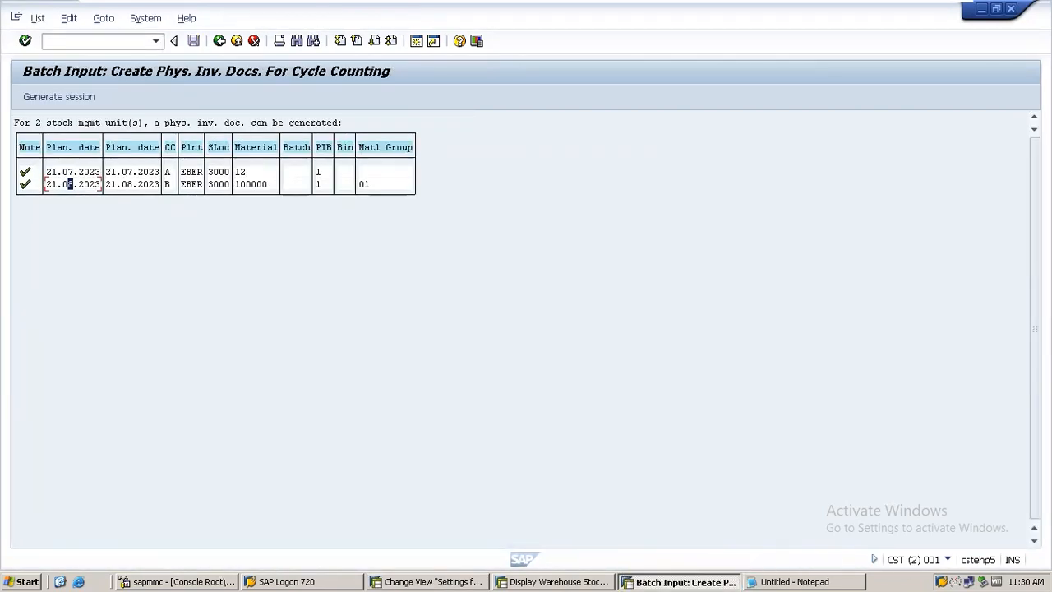
pyautogui.hotkey('alt', 'Tab')
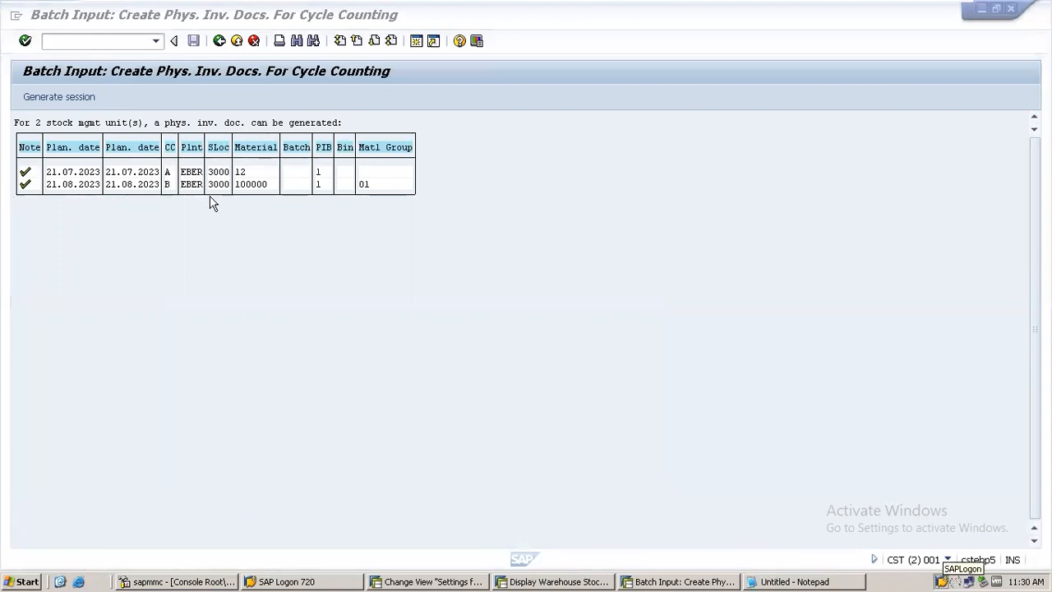
pyautogui.click(51, 185)
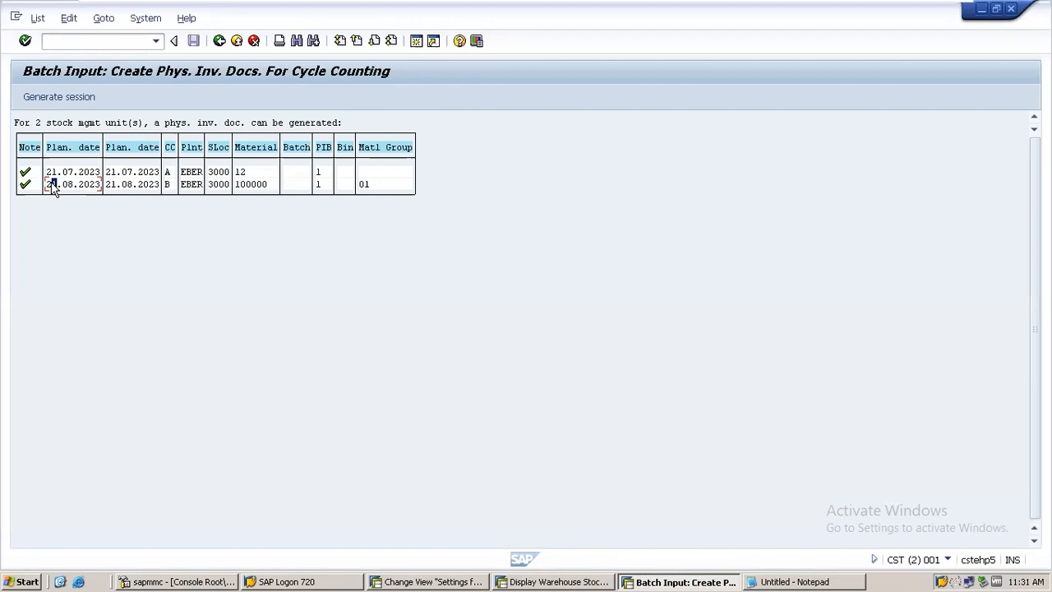
pyautogui.hotkey('alt', 'Tab')
pyautogui.hotkey('alt', 'Tab')
pyautogui.click(58, 97)
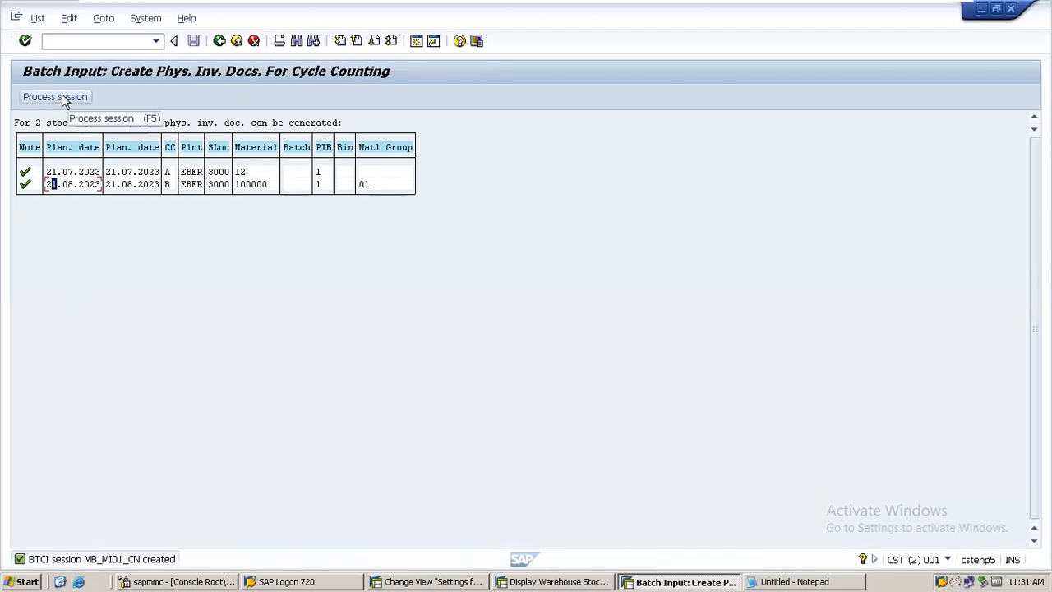
# Switch to the warehouse stock display and return that session to SAP Easy Access with /n.
pyautogui.click(543, 582)
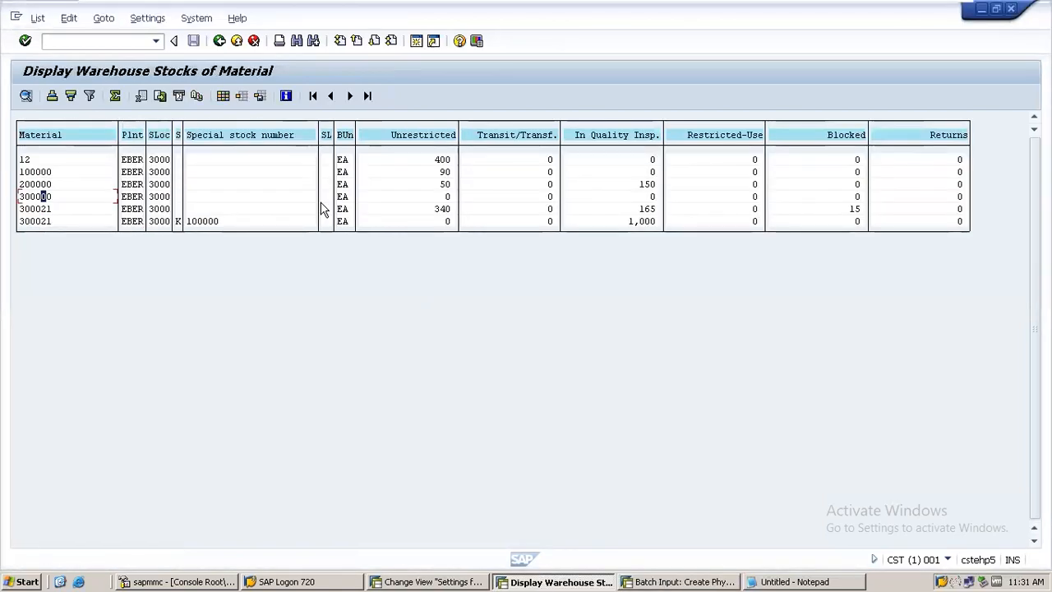
pyautogui.write('/')
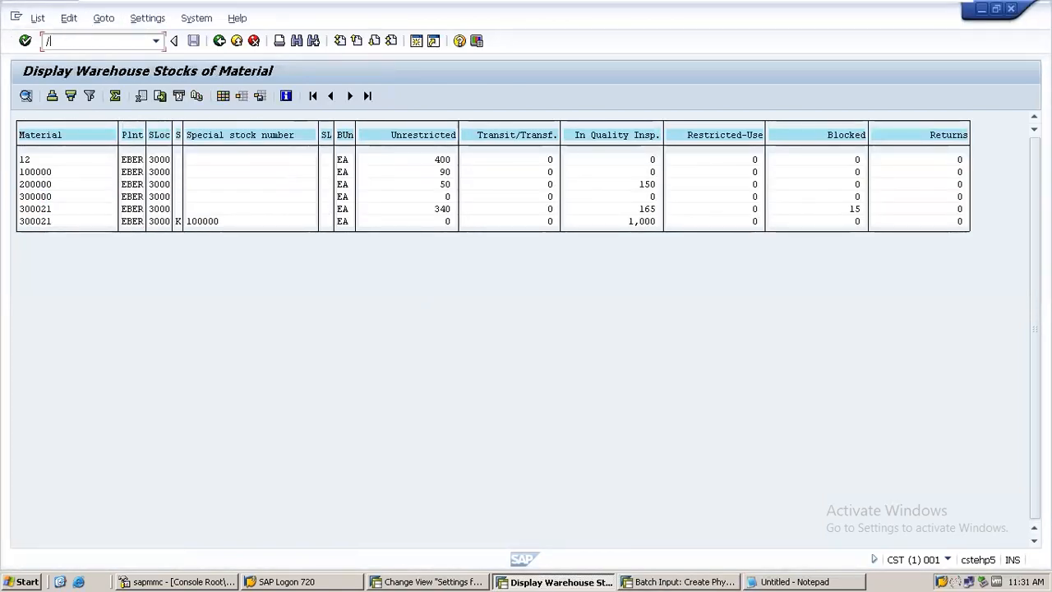
pyautogui.write('n')
pyautogui.press('Return')
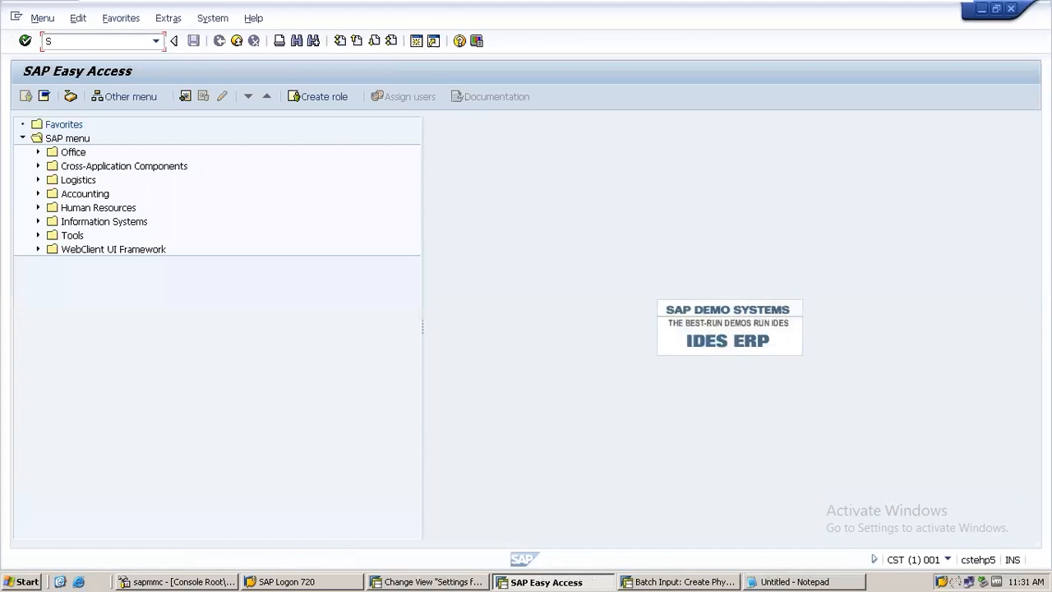
pyautogui.write('SE37')
pyautogui.press('Return')
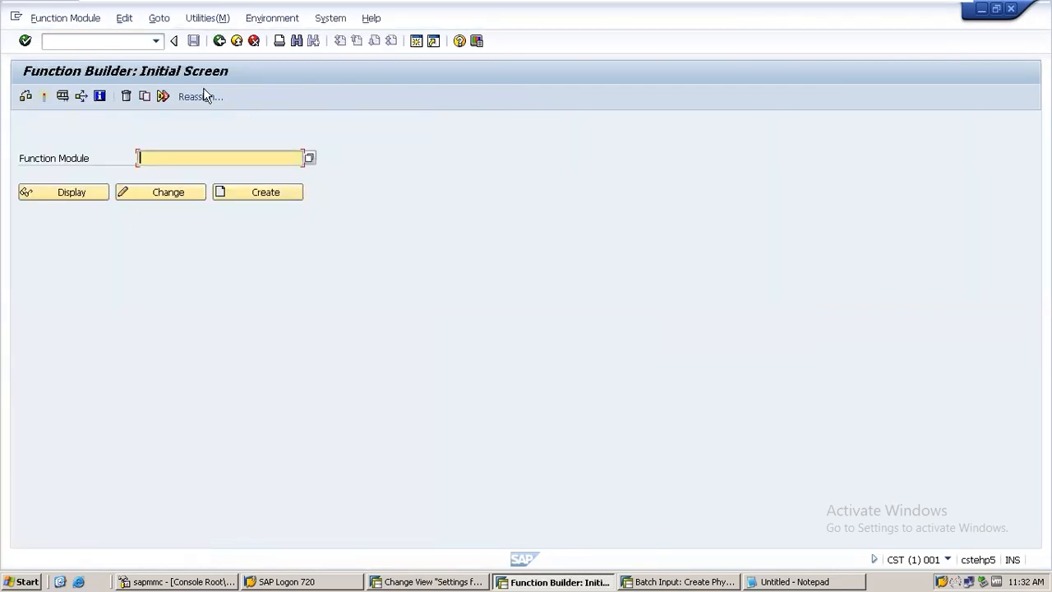
pyautogui.click(219, 41)
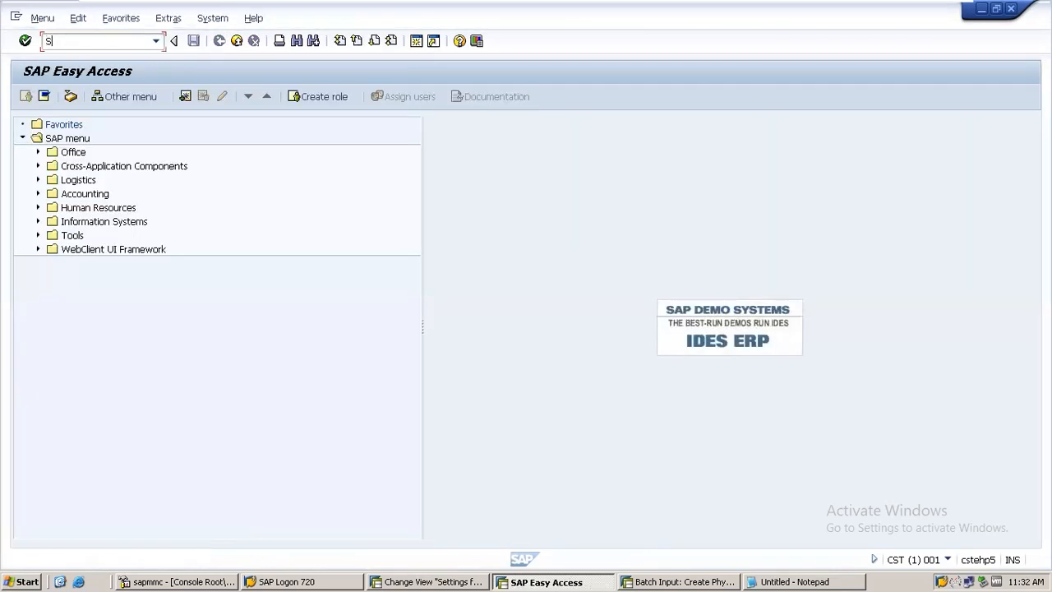
pyautogui.write('SM36')
pyautogui.press('Return')
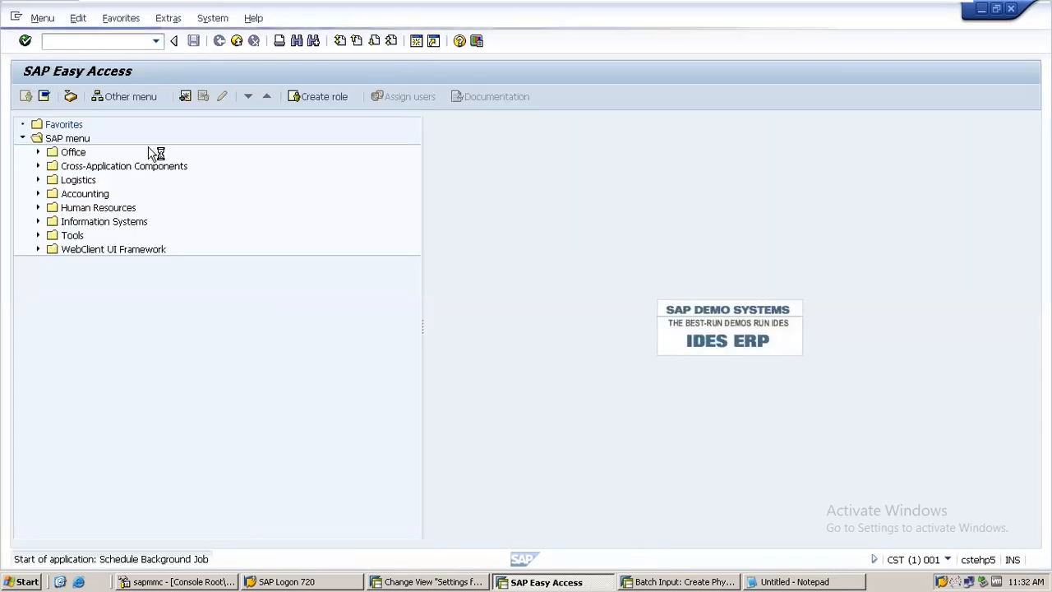
pyautogui.click(219, 42)
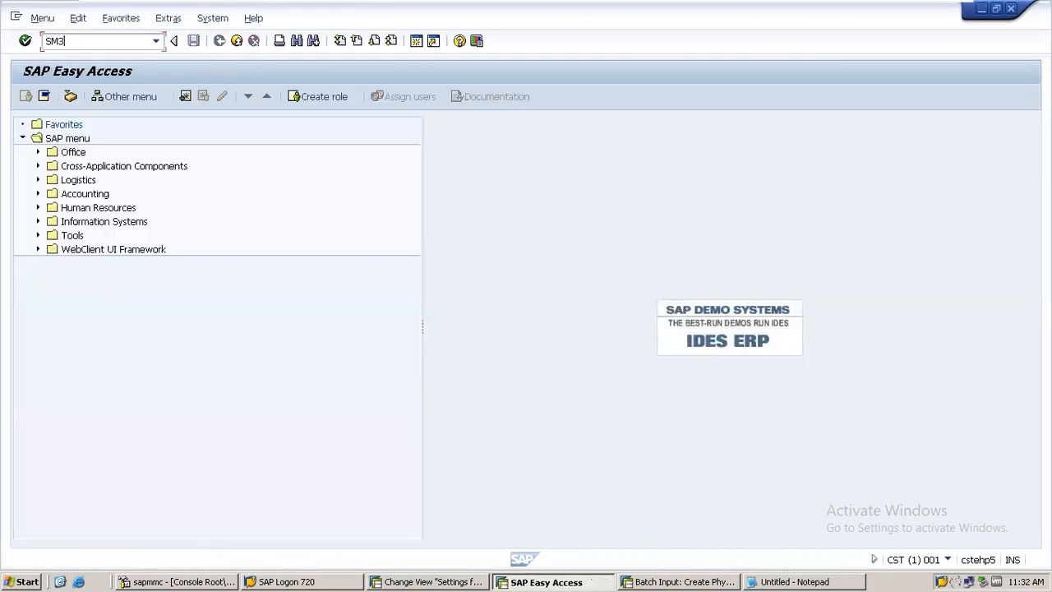
# Open the batch input session overview with transaction SM35, select session MB_MI01_CN and refer back to the cycle counting list.
pyautogui.write('SM35')
pyautogui.press('Return')
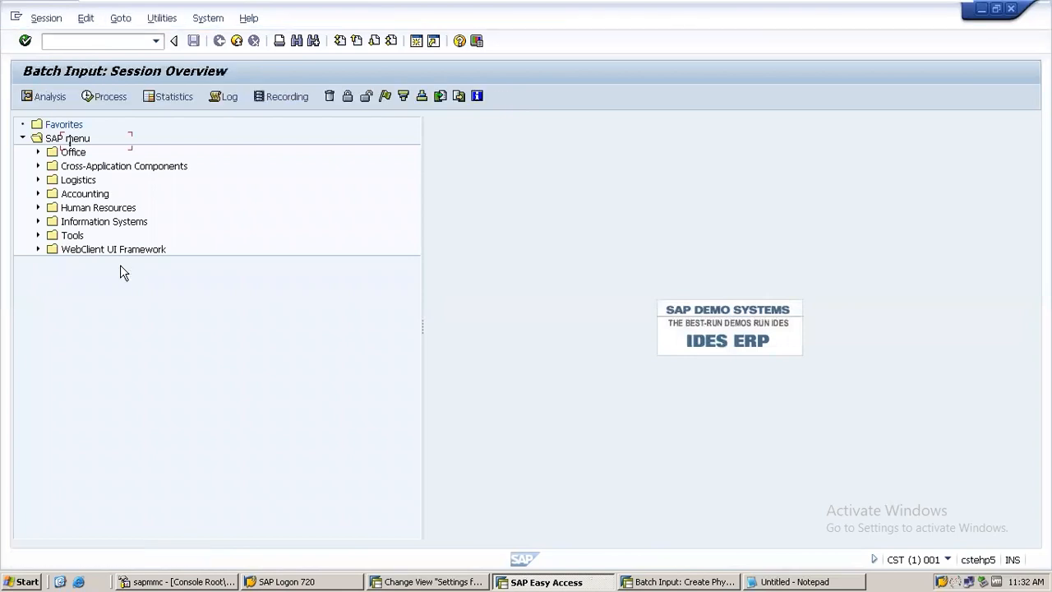
pyautogui.click(22, 226)
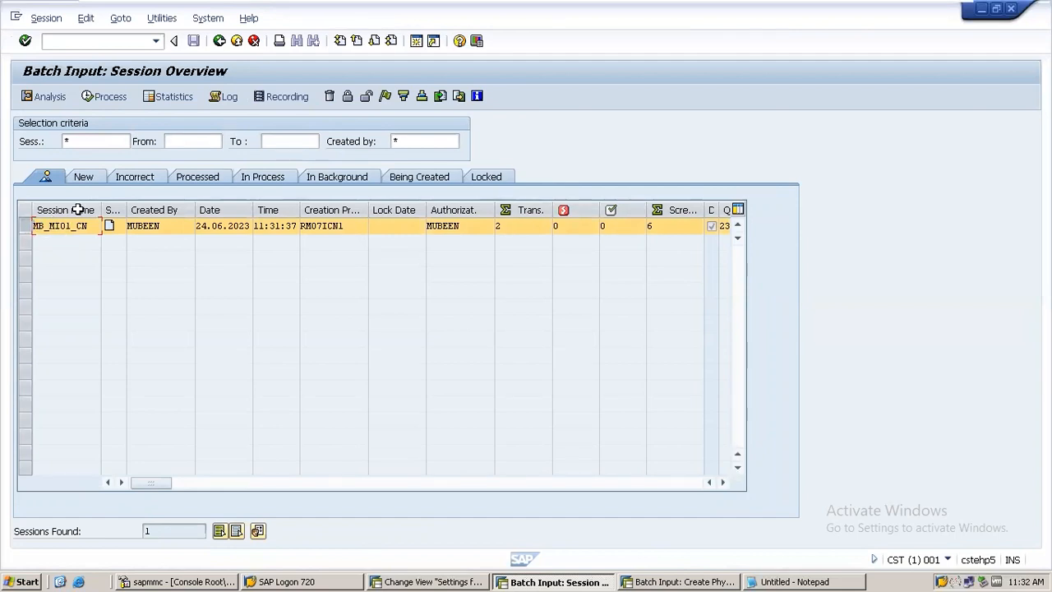
pyautogui.click(663, 582)
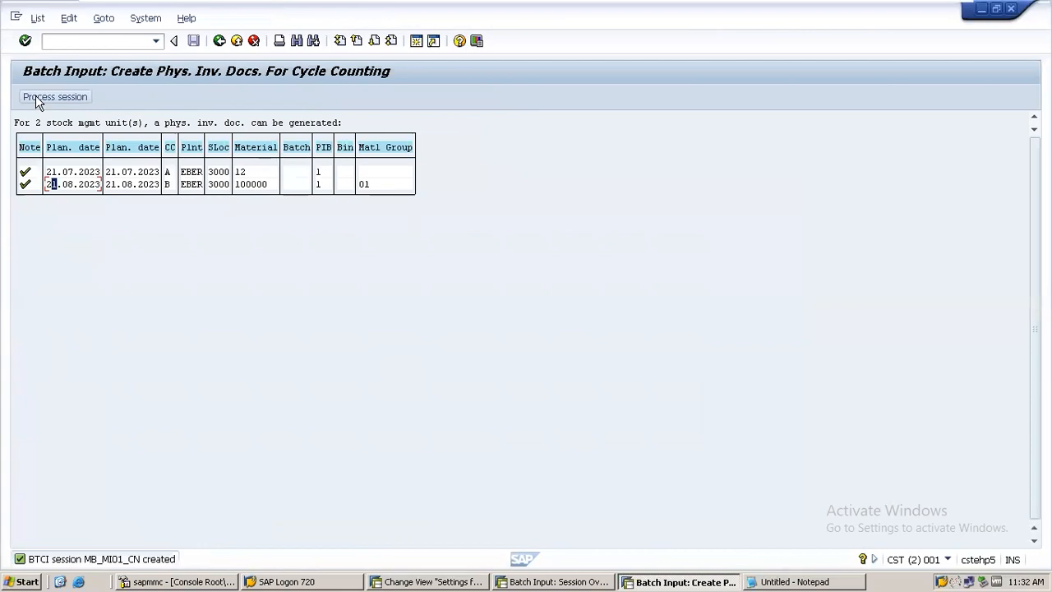
pyautogui.hotkey('alt', 'Tab')
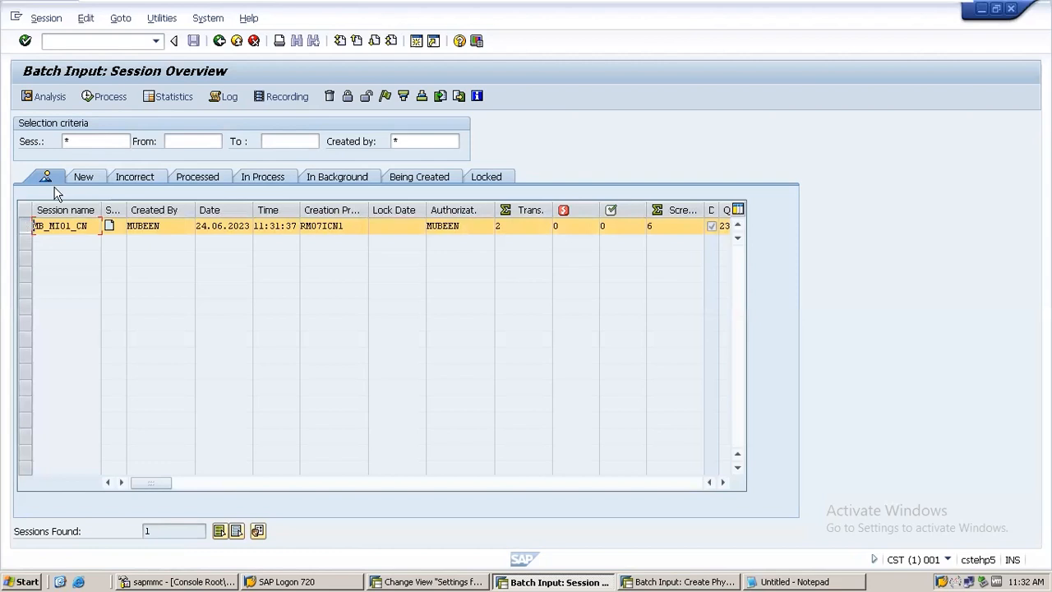
# Start processing session MB_MI01_CN in foreground mode with the extended log enabled.
pyautogui.click(105, 97)
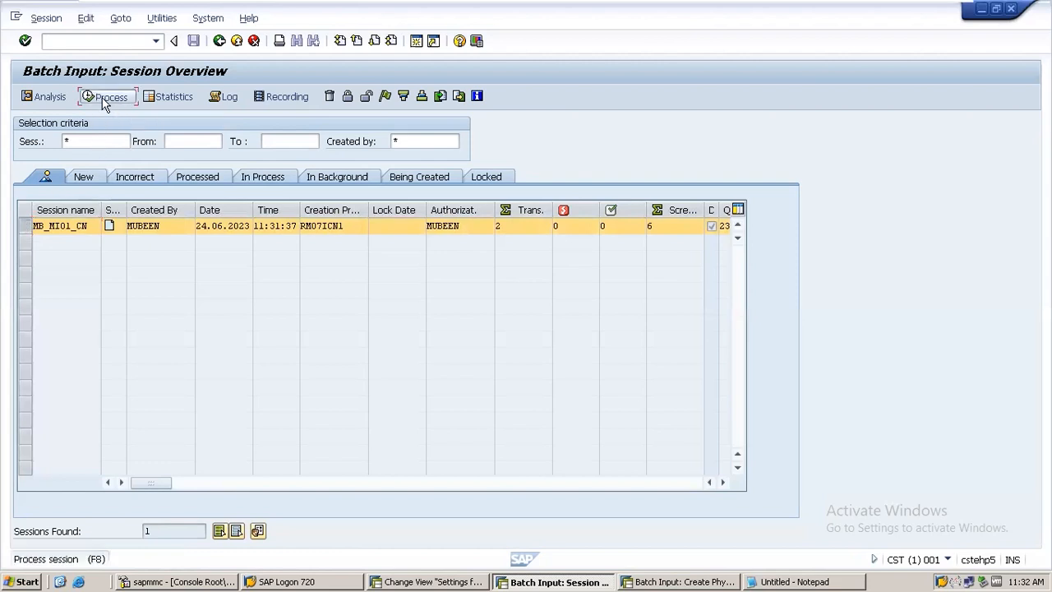
pyautogui.click(217, 252)
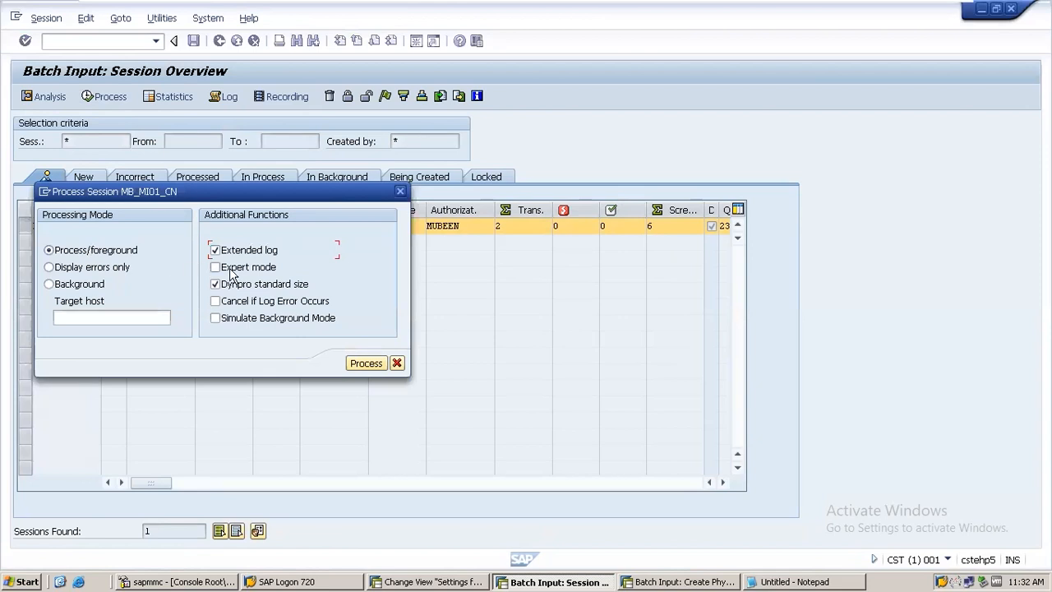
pyautogui.moveTo(145, 195); pyautogui.dragTo(735, 286)
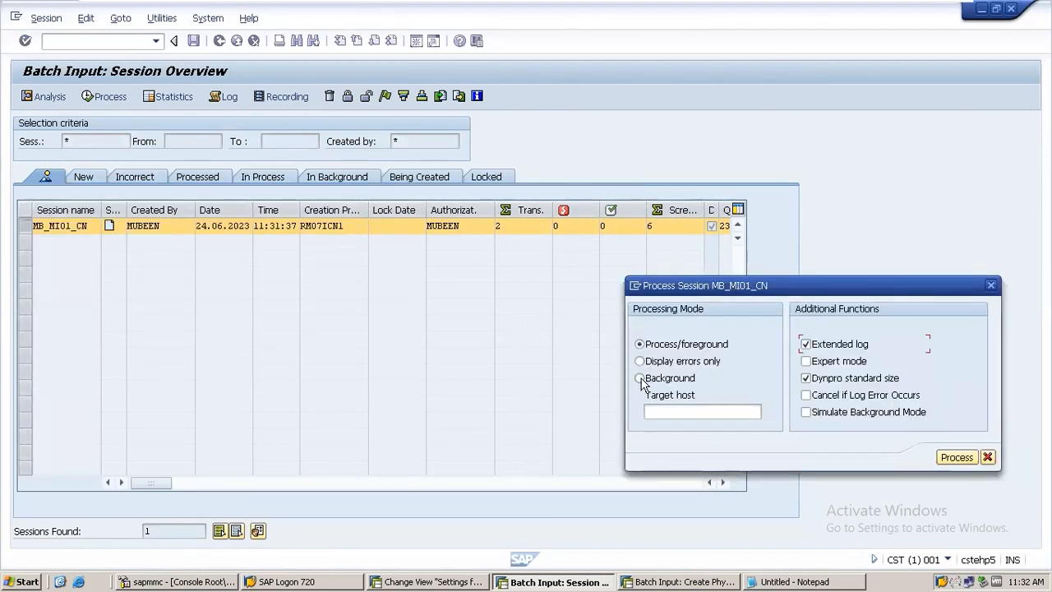
pyautogui.click(957, 456)
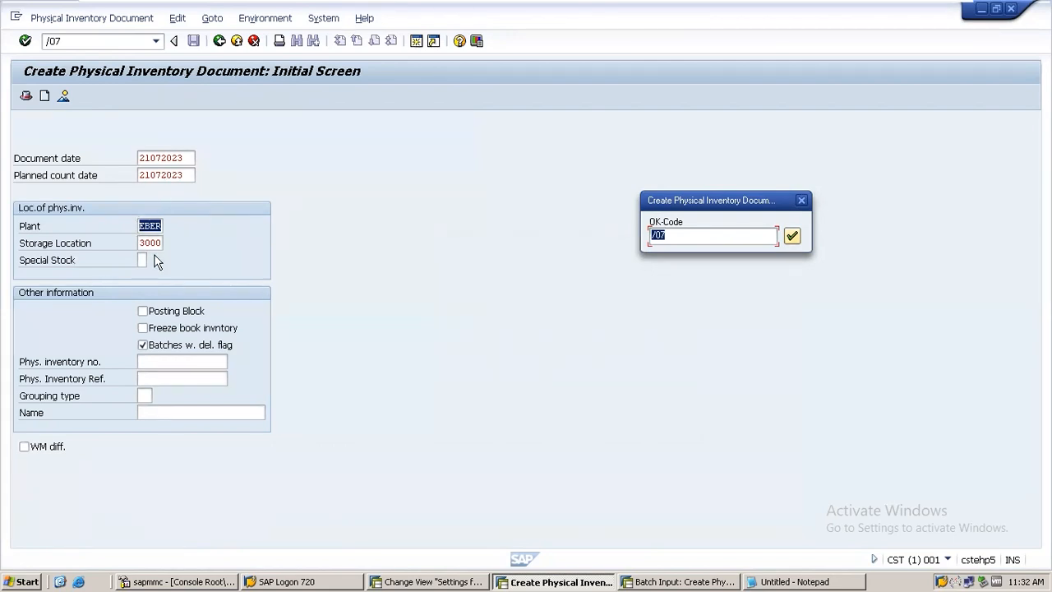
# Step through the session's transactions to create the physical inventory documents for materials 12 and 100000, and return to the session overview.
pyautogui.press('Return')
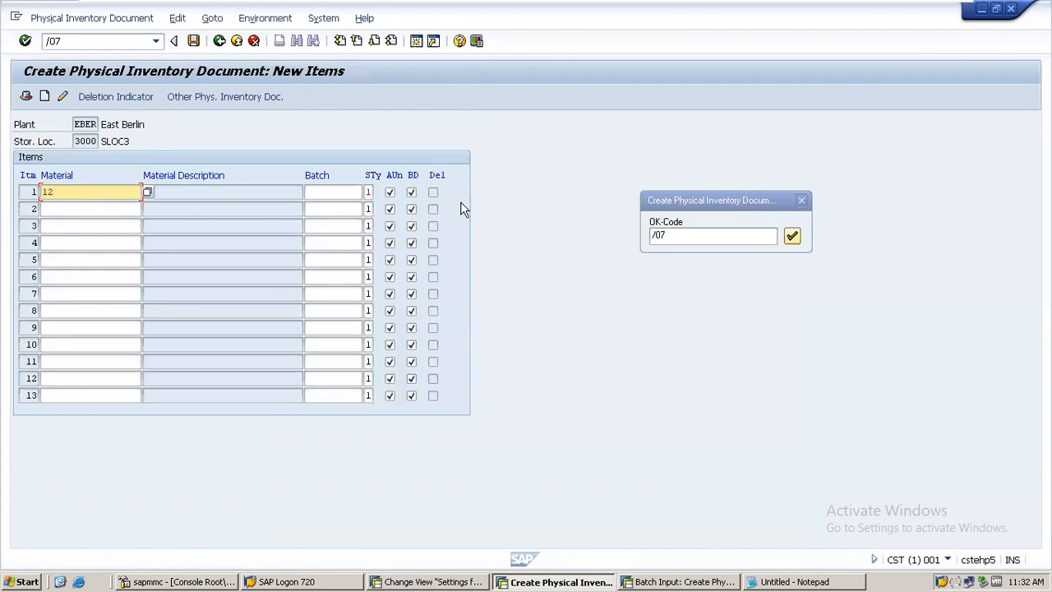
pyautogui.press('Return')
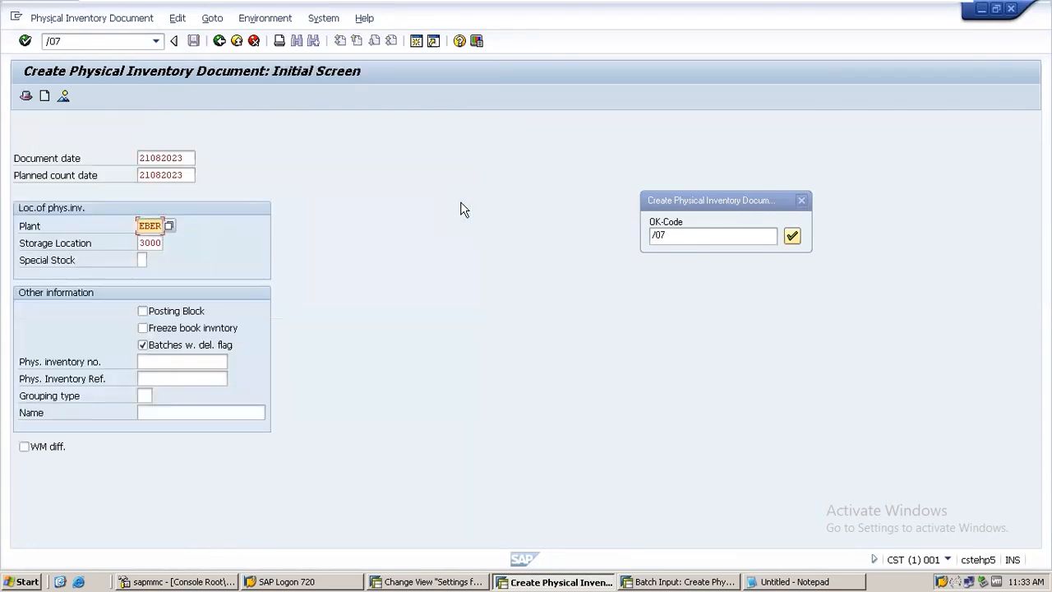
pyautogui.press('Return')
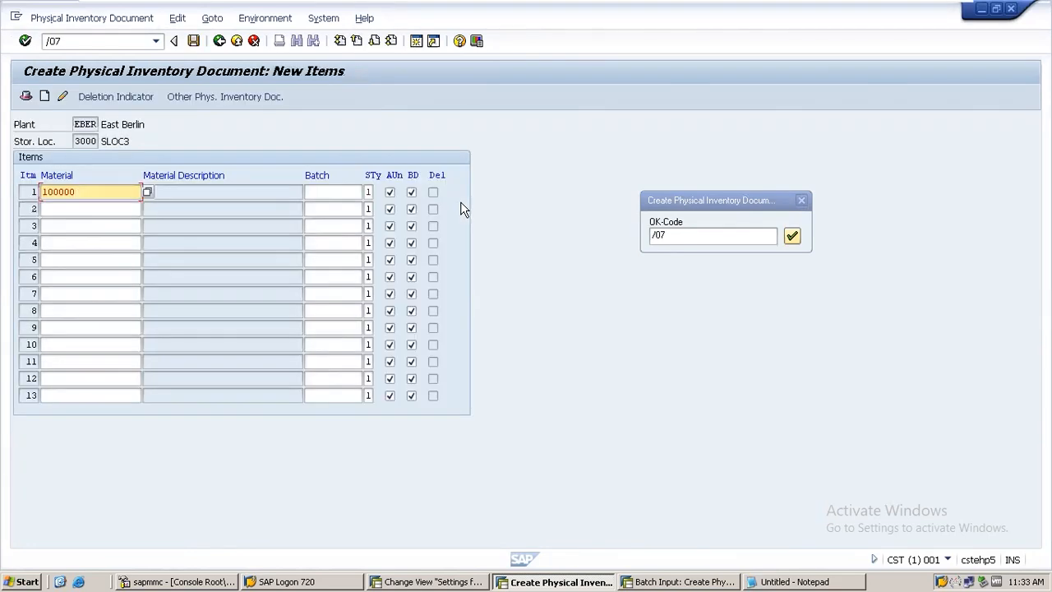
pyautogui.press('Return')
pyautogui.press('Return')
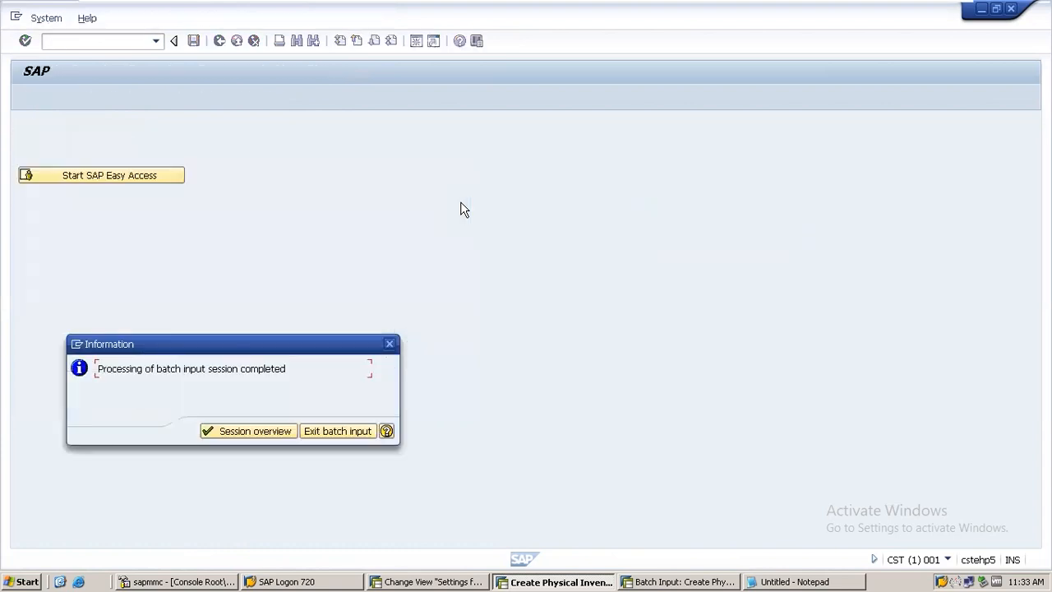
pyautogui.click(245, 431)
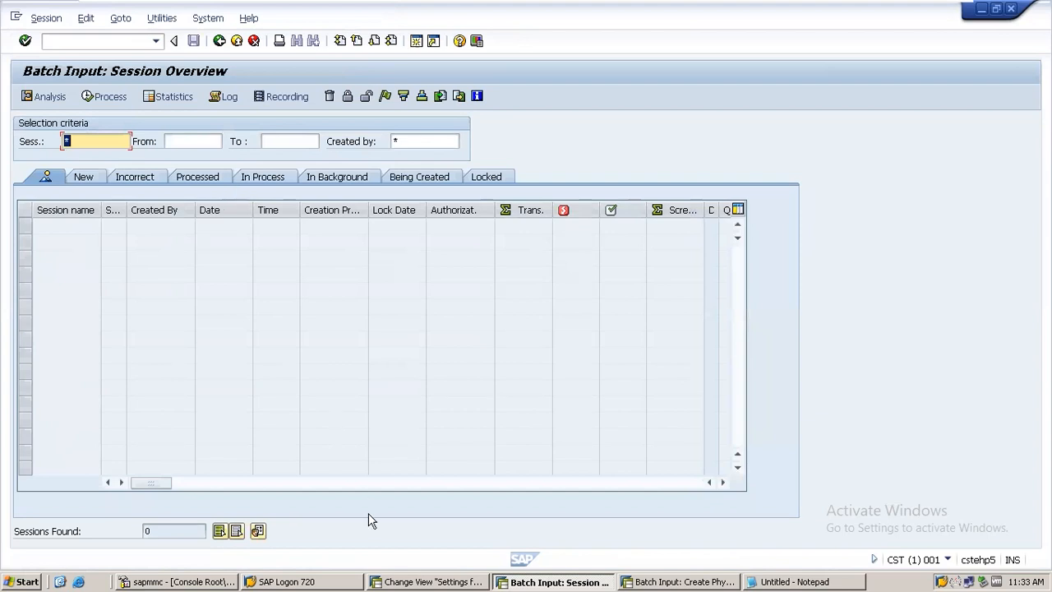
# Look through the batch input logs with and without sessions and open the log of session MB_MI01_CN.
pyautogui.click(225, 99)
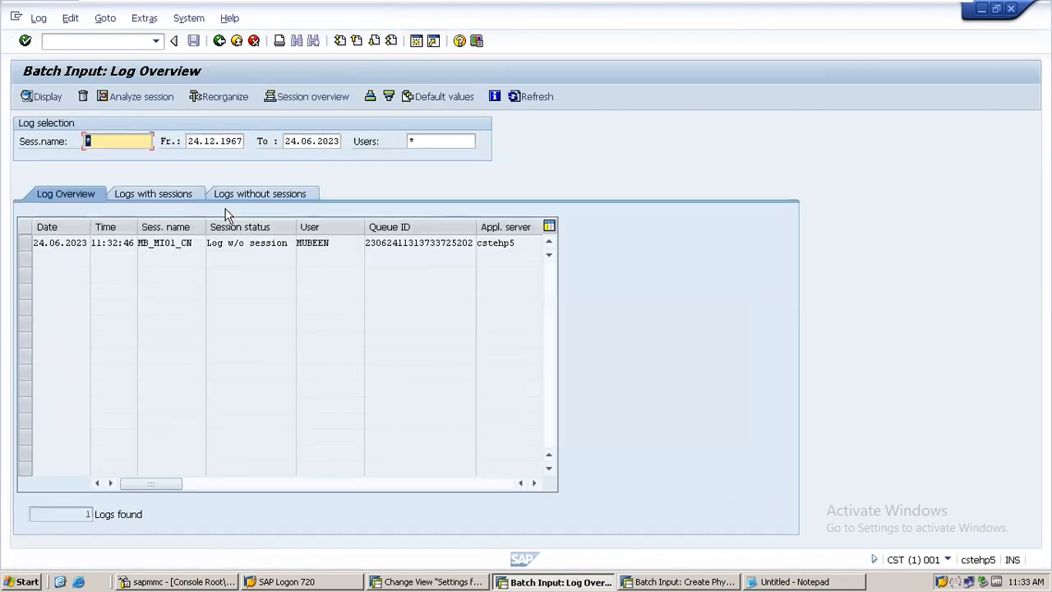
pyautogui.click(26, 243)
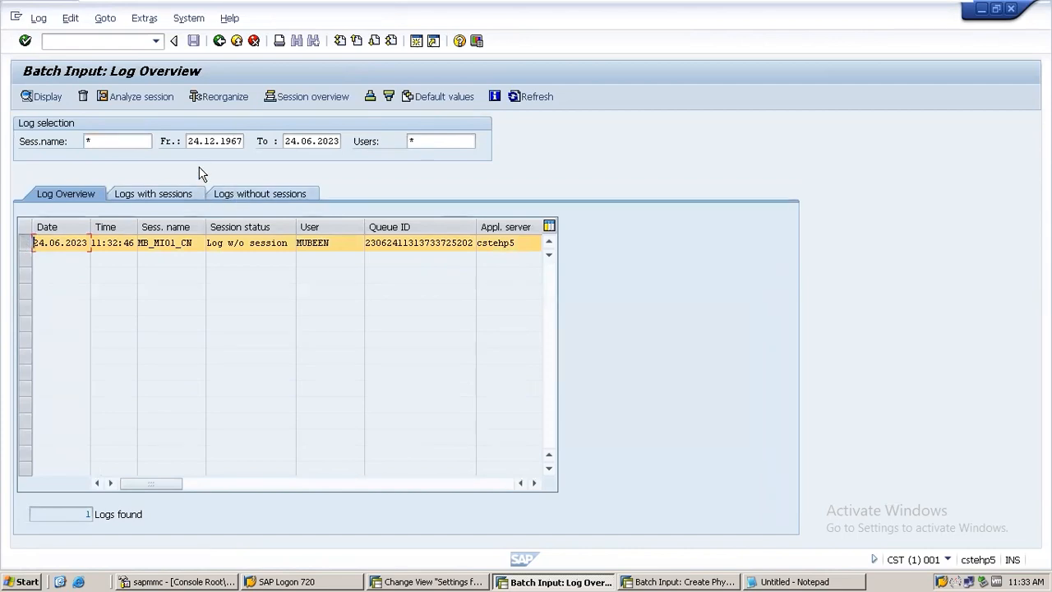
pyautogui.click(247, 194)
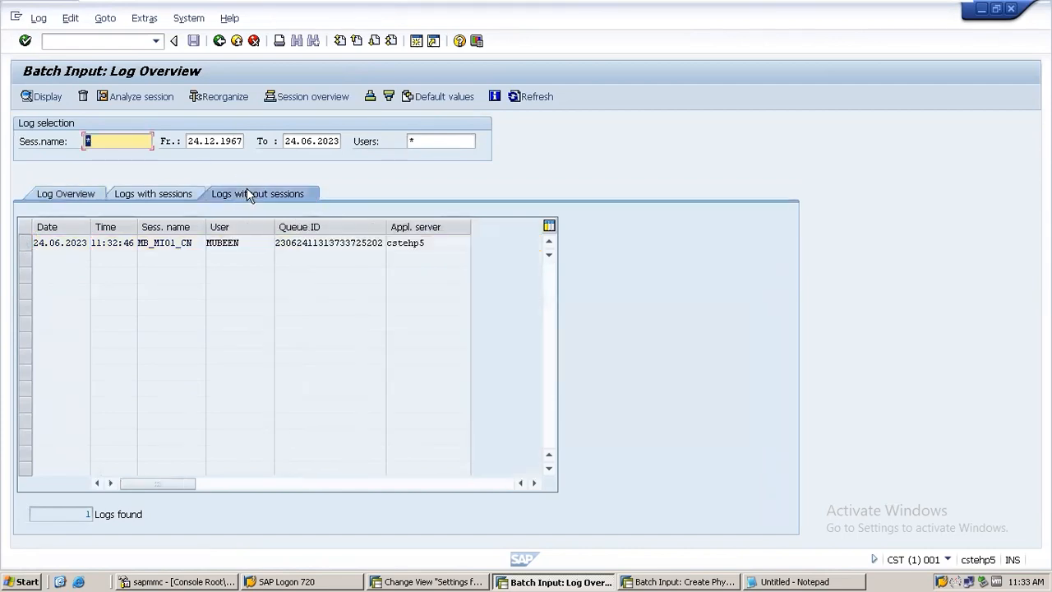
pyautogui.click(156, 194)
pyautogui.click(56, 196)
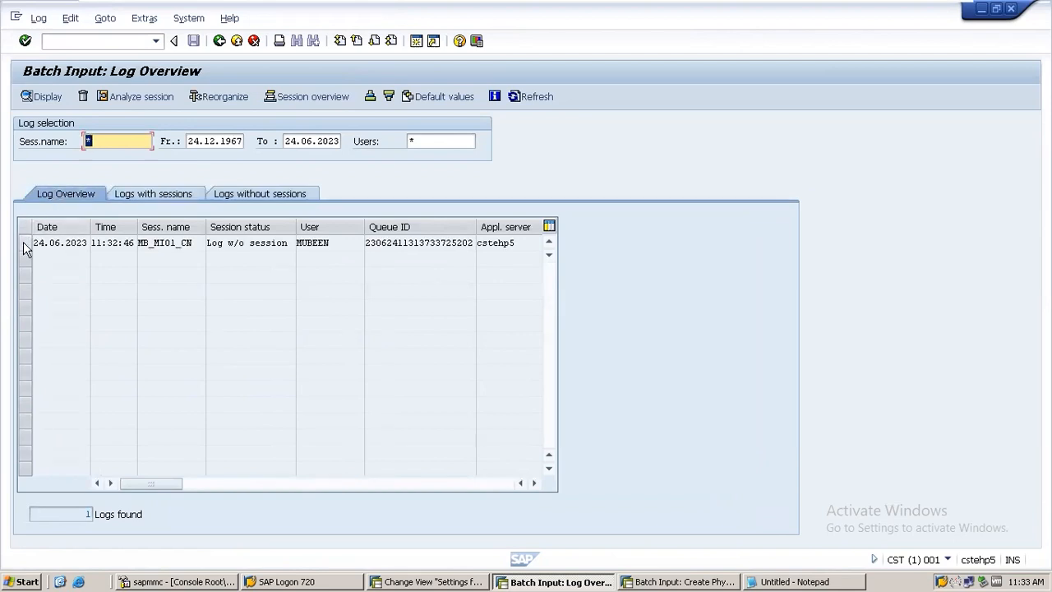
pyautogui.doubleClick(49, 243)
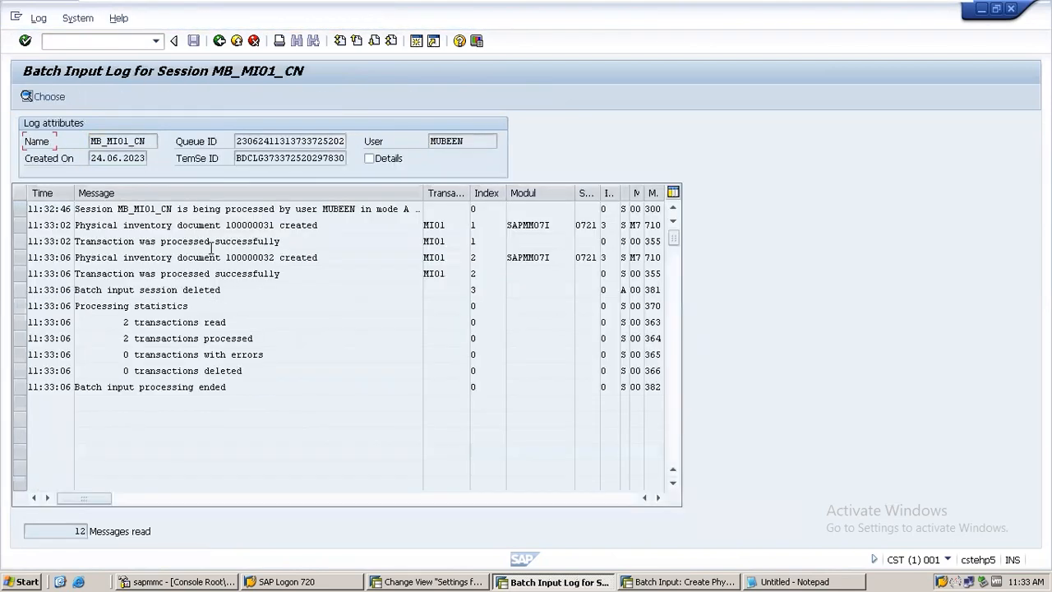
# Examine the session log messages for physical inventory documents 100000031 and 100000032, including the detailed message for the first.
pyautogui.doubleClick(267, 225)
pyautogui.doubleClick(489, 143)
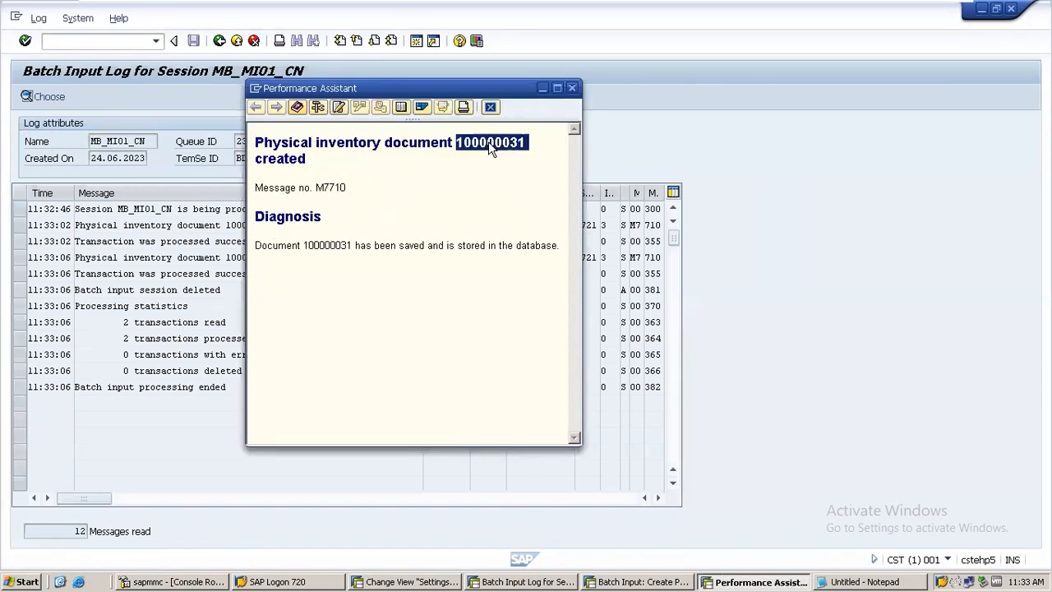
pyautogui.click(572, 88)
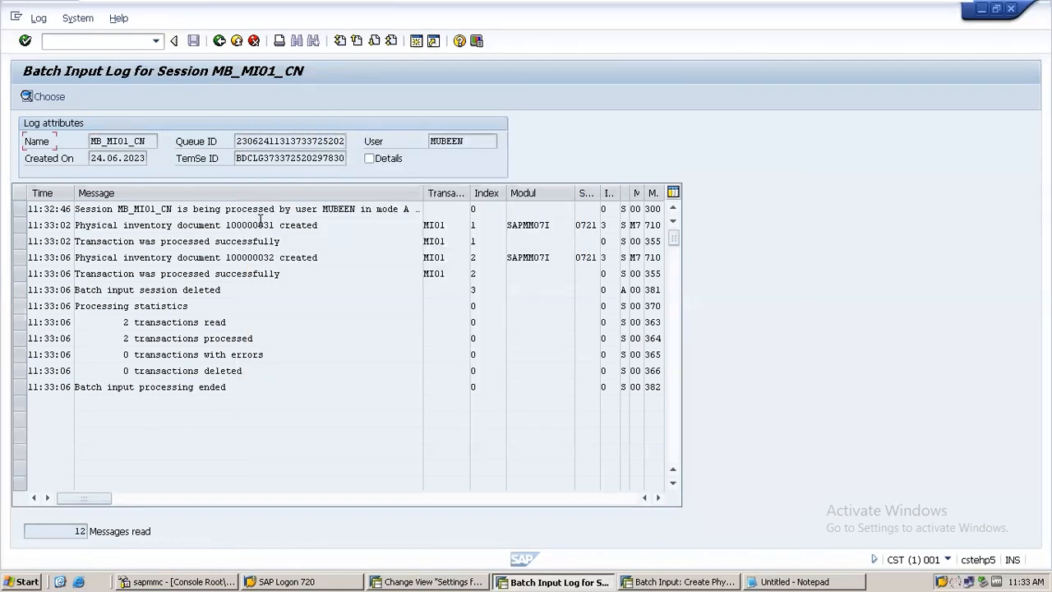
pyautogui.click(260, 224)
pyautogui.moveTo(226, 224); pyautogui.dragTo(278, 223)
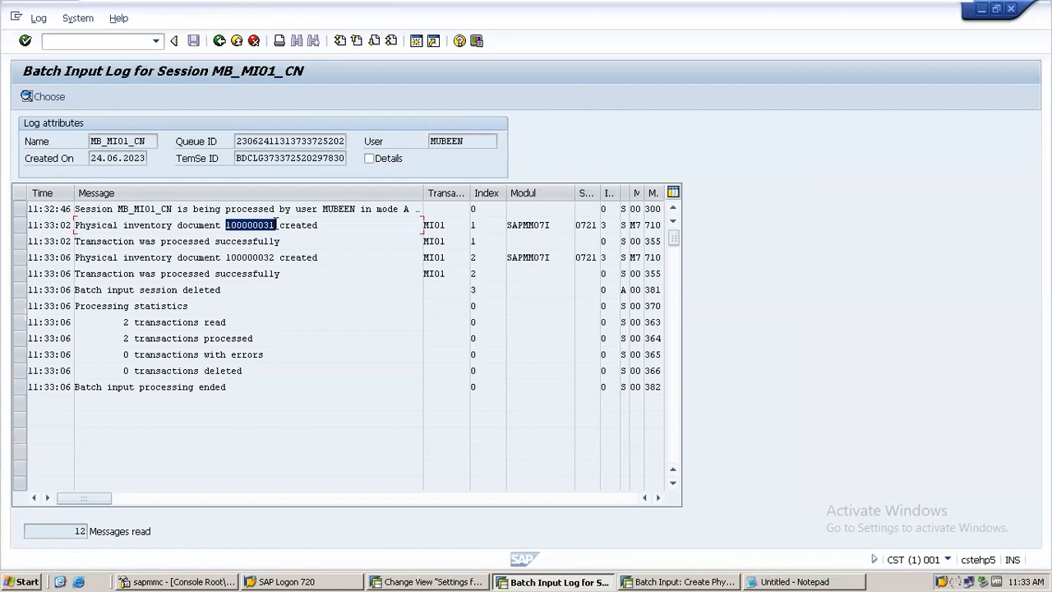
pyautogui.moveTo(276, 257); pyautogui.dragTo(225, 257)
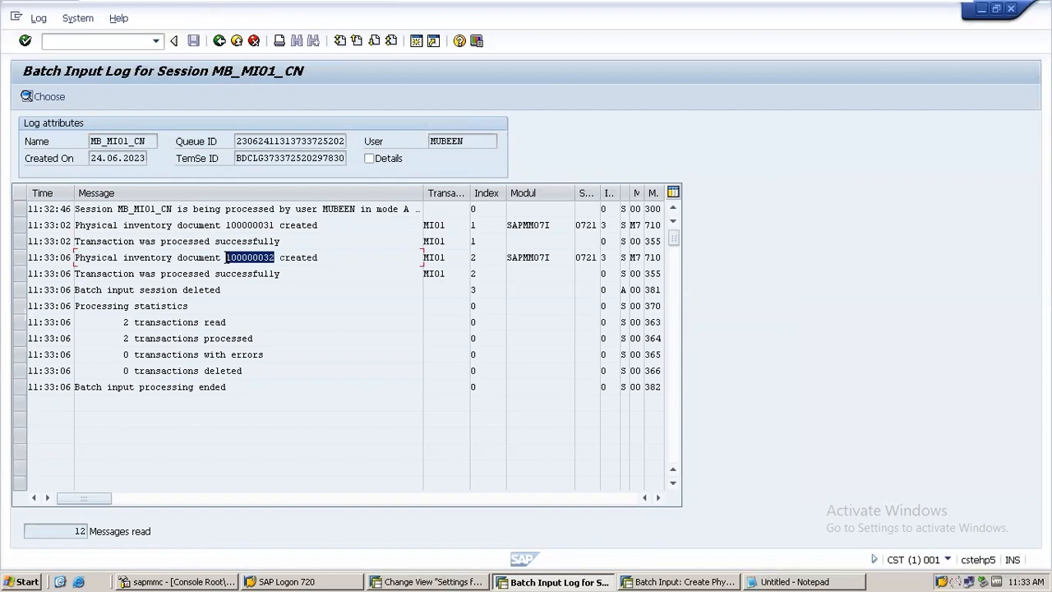
# Leave the cycle counting list and display physical inventory document 100000031 with transaction MI03.
pyautogui.click(654, 582)
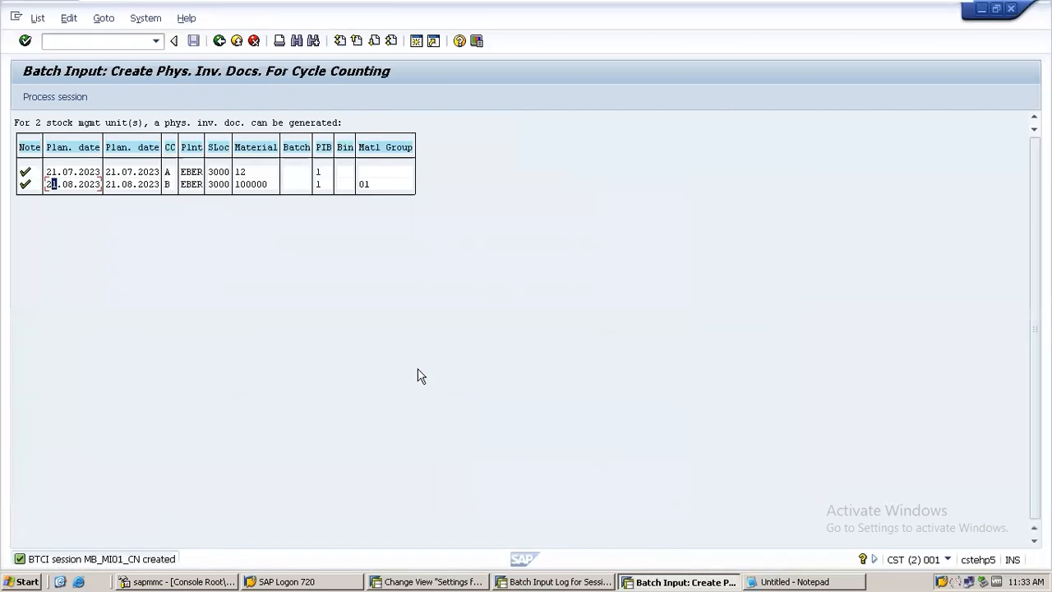
pyautogui.click(77, 41)
pyautogui.write('/n')
pyautogui.press('Return')
pyautogui.write('MI03')
pyautogui.press('Return')
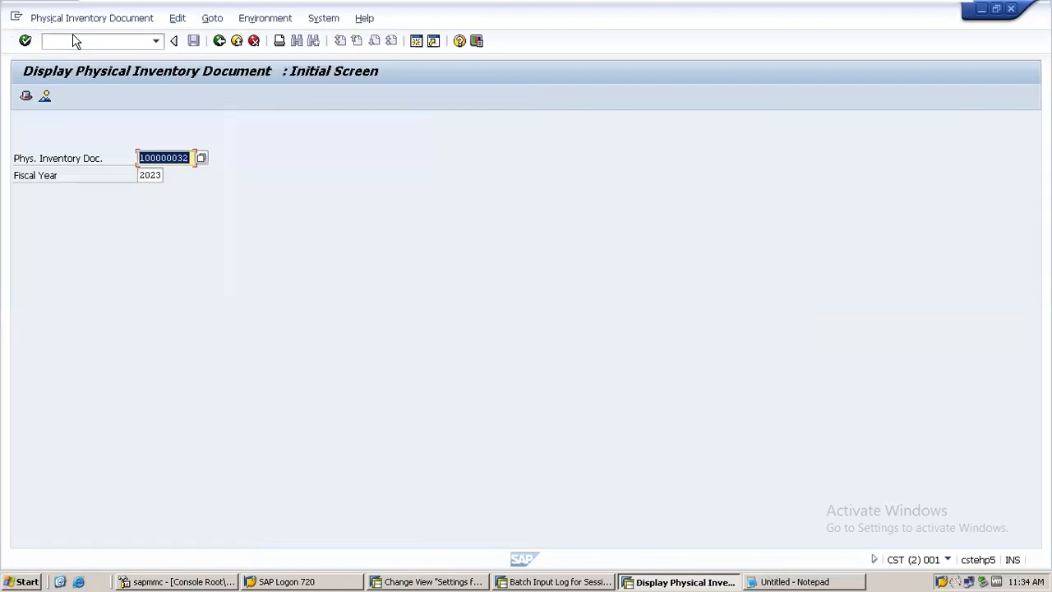
pyautogui.write('100000031')
pyautogui.press('Return')
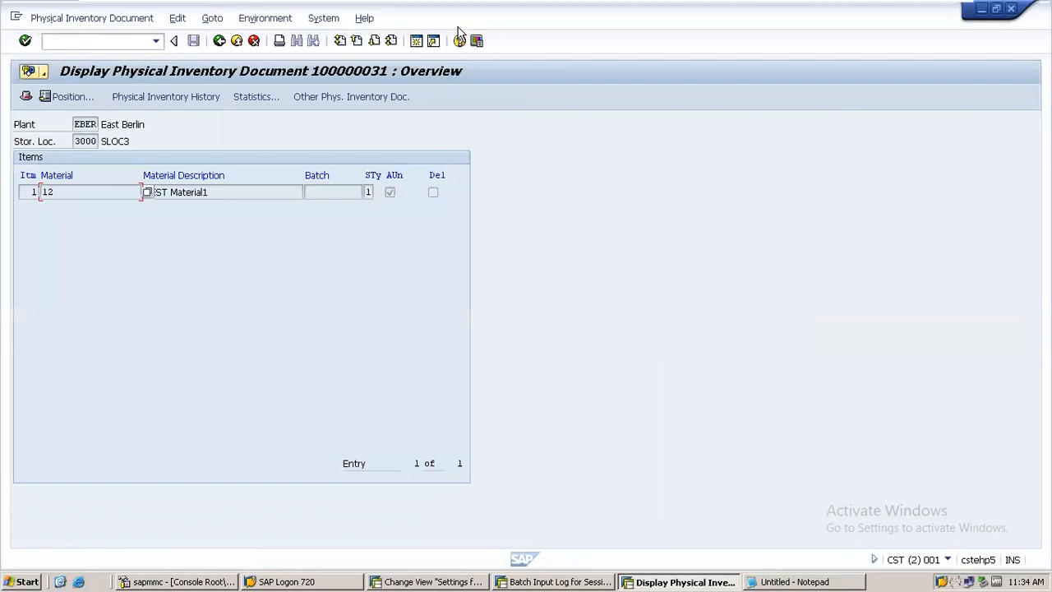
# Display physical inventory document 100000032 with transaction MI03 in a new session.
pyautogui.write('MI03')
pyautogui.press('Return')
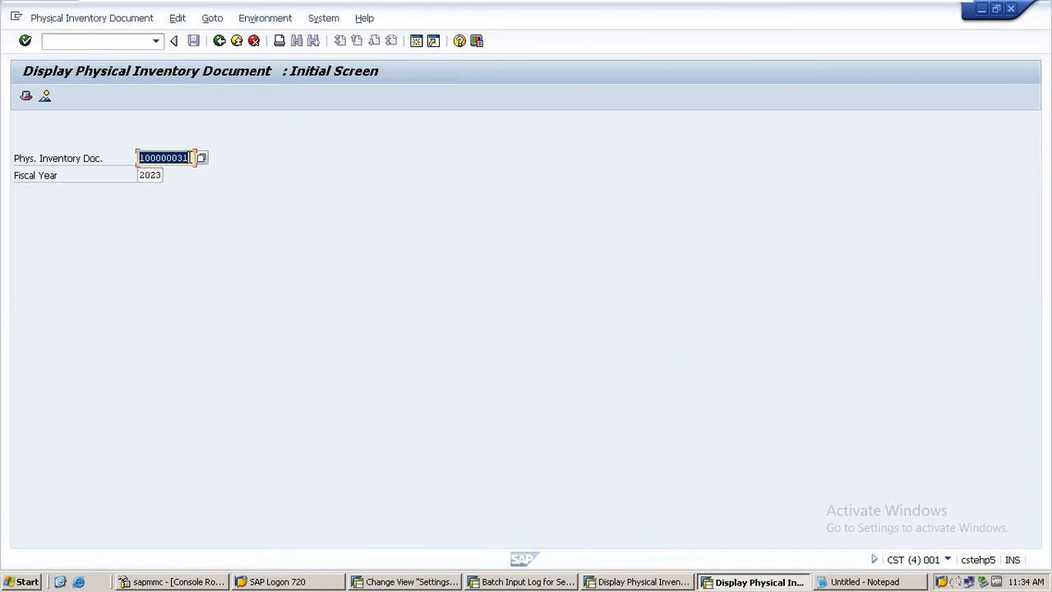
pyautogui.click(189, 157)
pyautogui.press('BackSpace')
pyautogui.write('2')
pyautogui.press('Return')
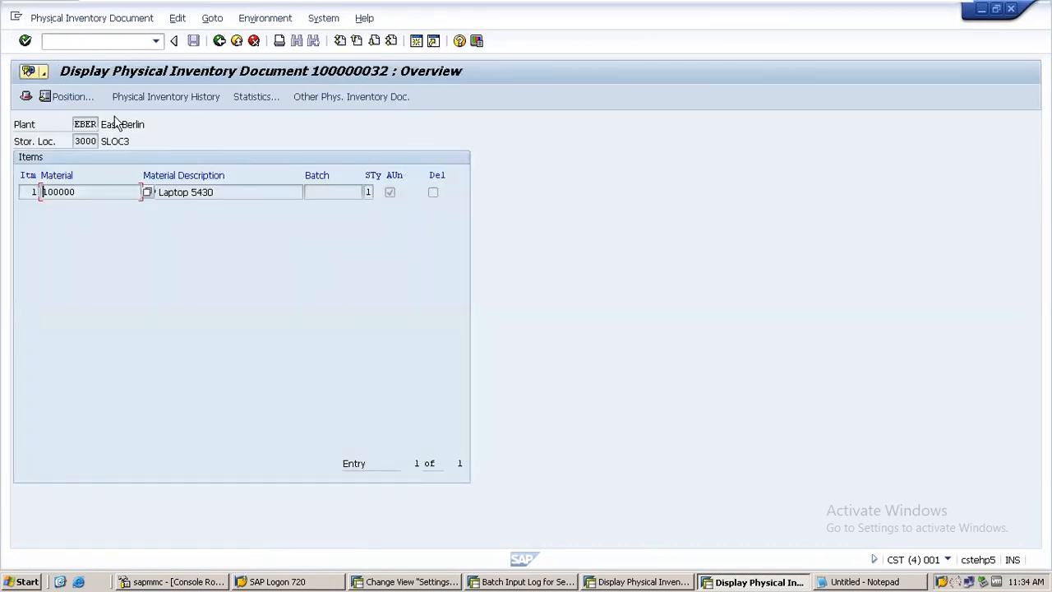
# Check the planned count date in the headers of physical inventory documents 100000032 and 100000031.
pyautogui.click(28, 97)
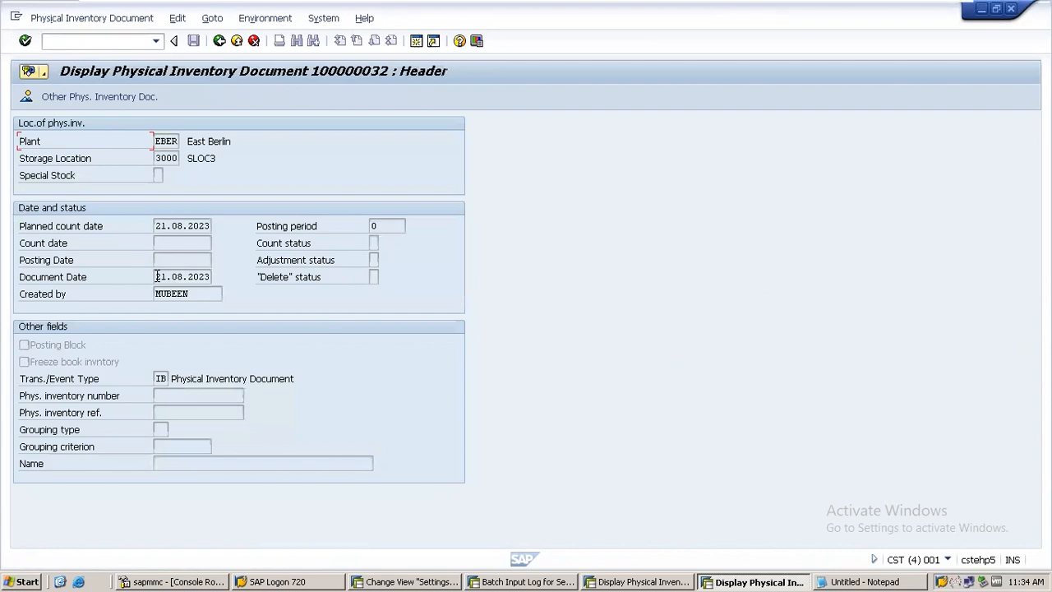
pyautogui.moveTo(155, 225); pyautogui.dragTo(243, 227)
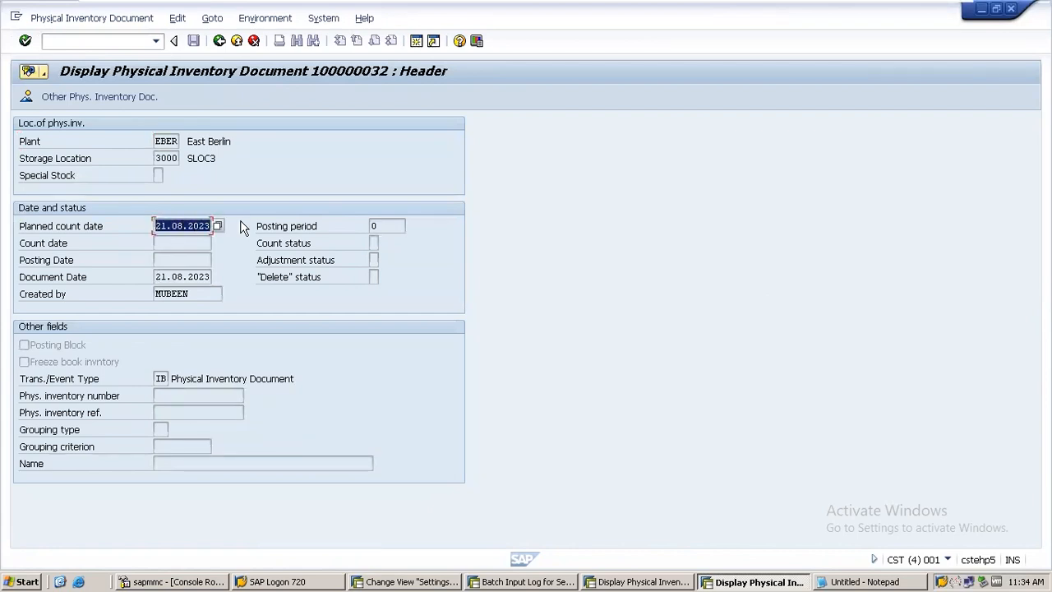
pyautogui.press('F3')
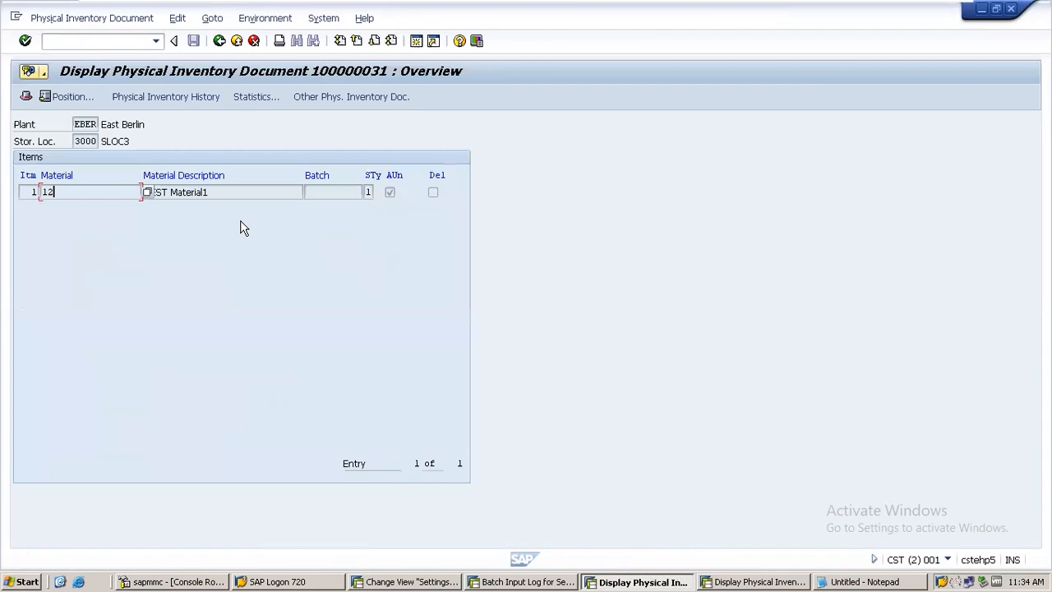
pyautogui.click(25, 97)
pyautogui.click(158, 226)
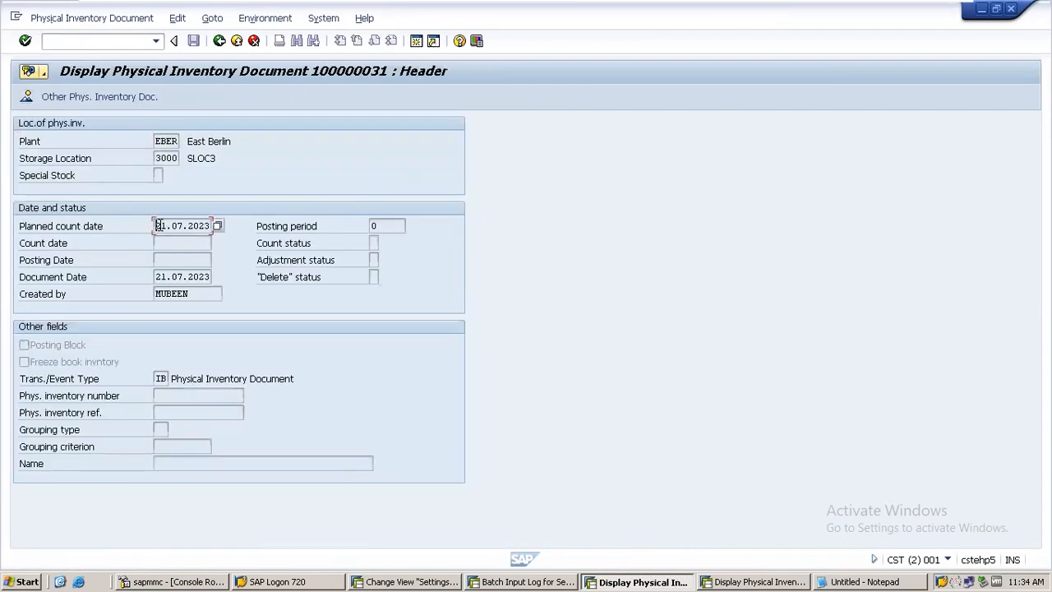
pyautogui.moveTo(158, 225); pyautogui.dragTo(254, 226)
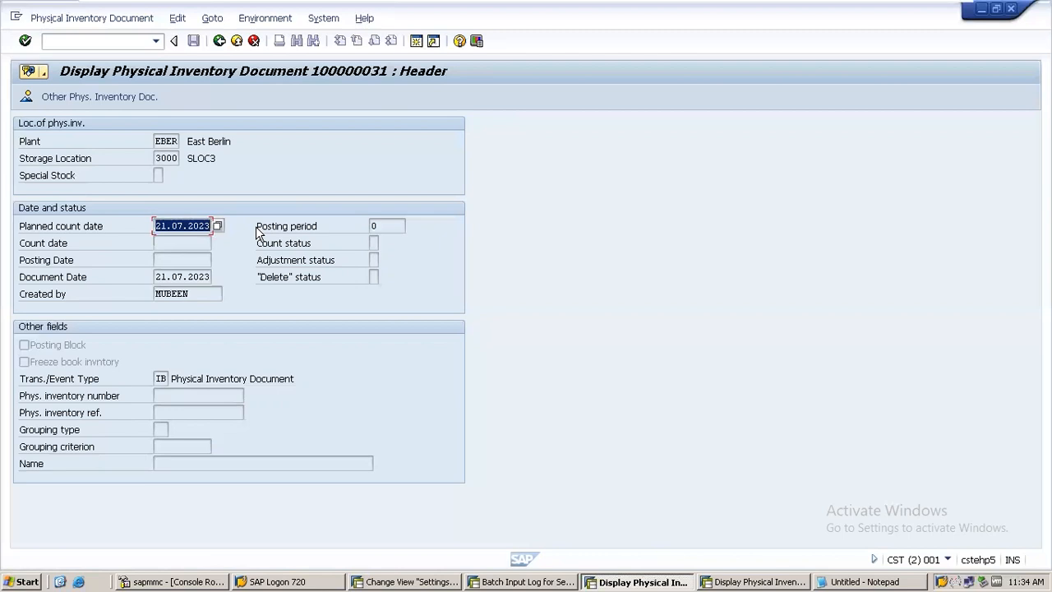
# Replace the batch input log with transaction MI21 and preview the printout of physical inventory document 100000032 using output device LP01.
pyautogui.click(523, 581)
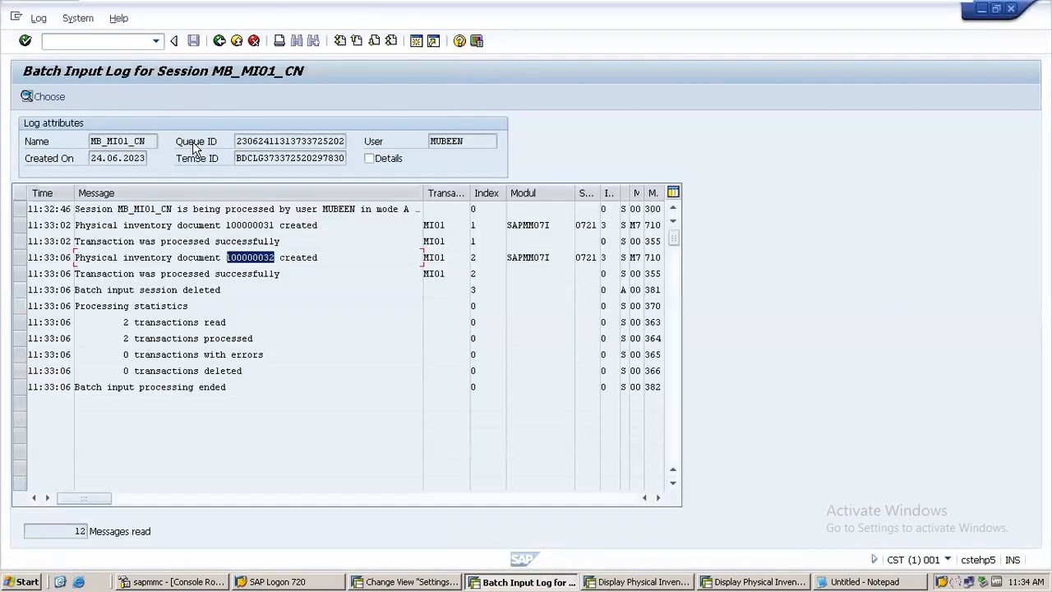
pyautogui.click(62, 41)
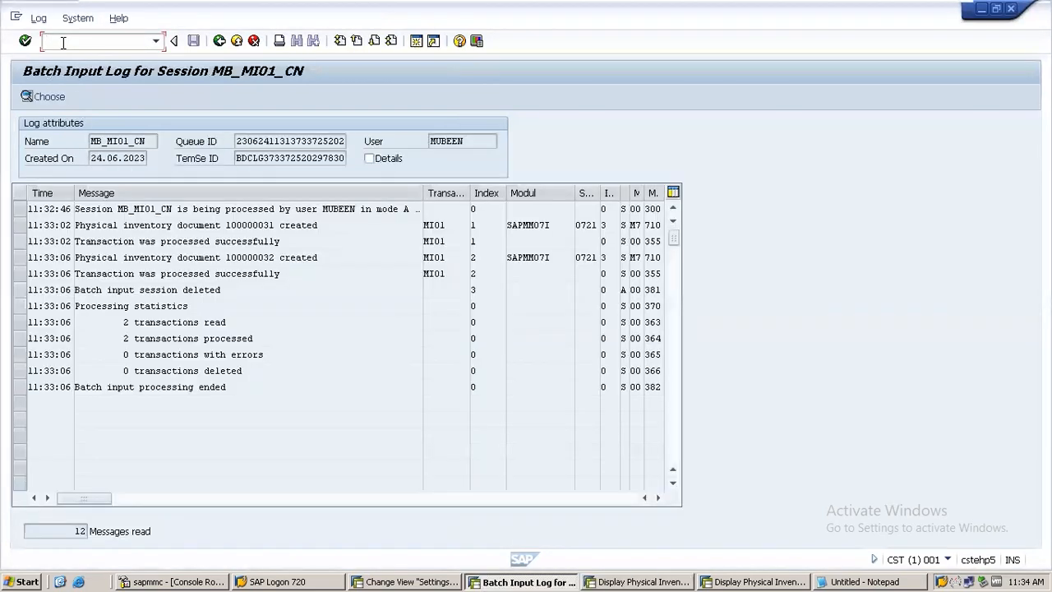
pyautogui.write('/nMI21')
pyautogui.press('Return')
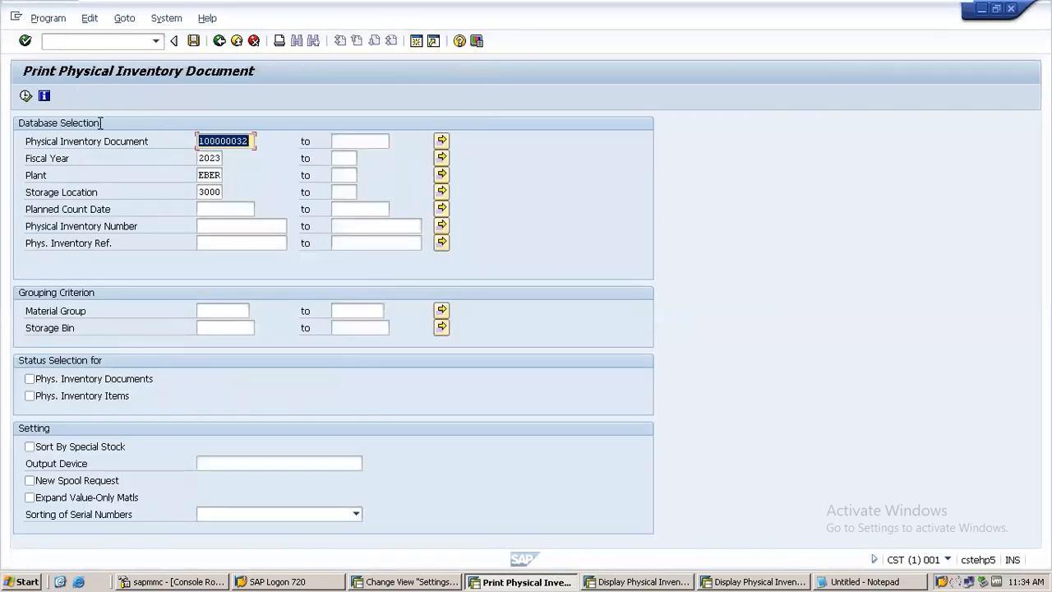
pyautogui.click(27, 96)
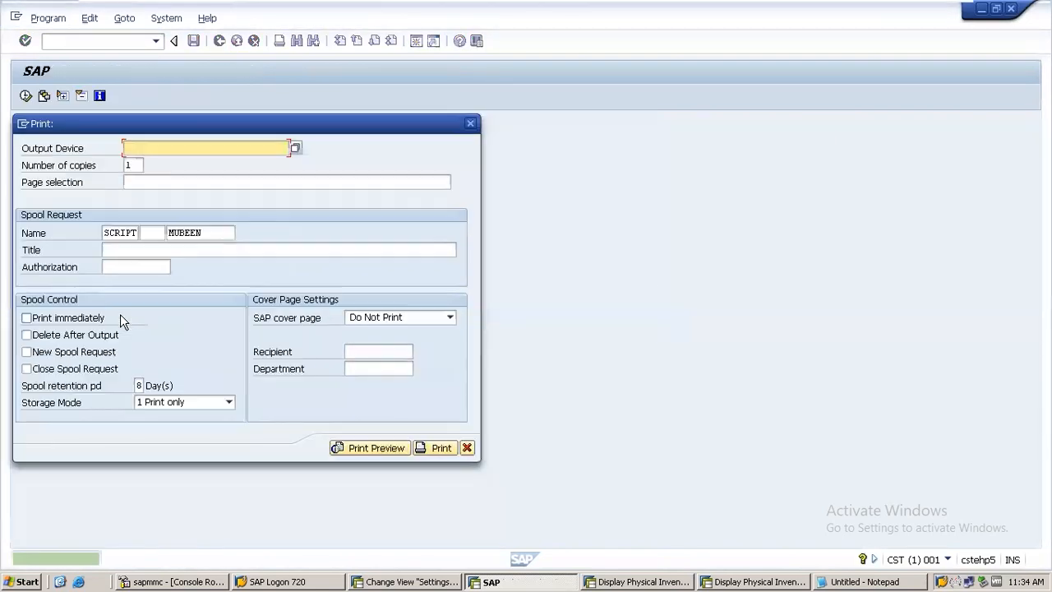
pyautogui.write('LP01')
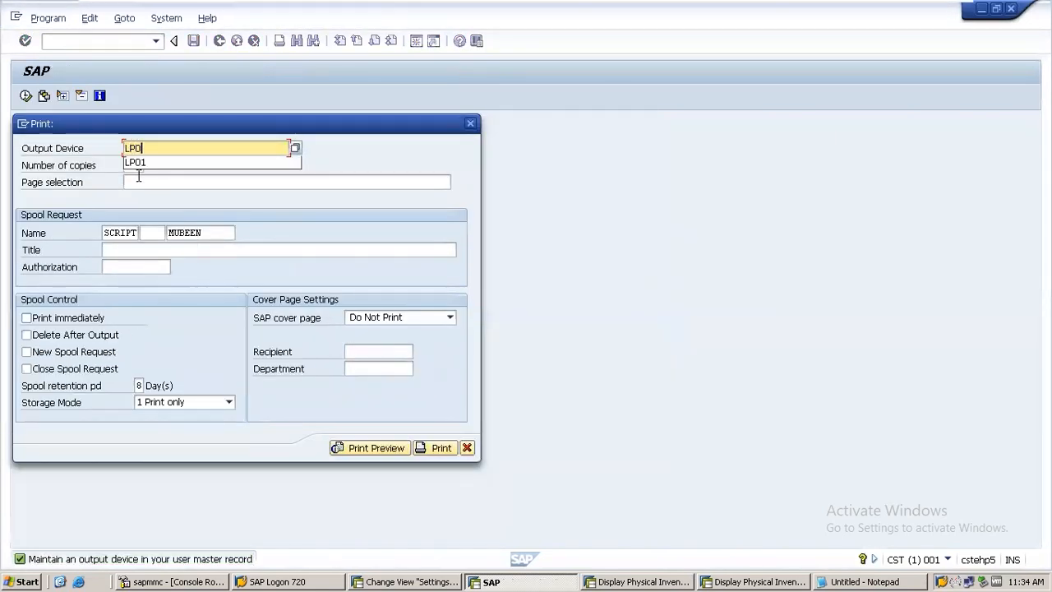
pyautogui.press('Return')
pyautogui.click(370, 447)
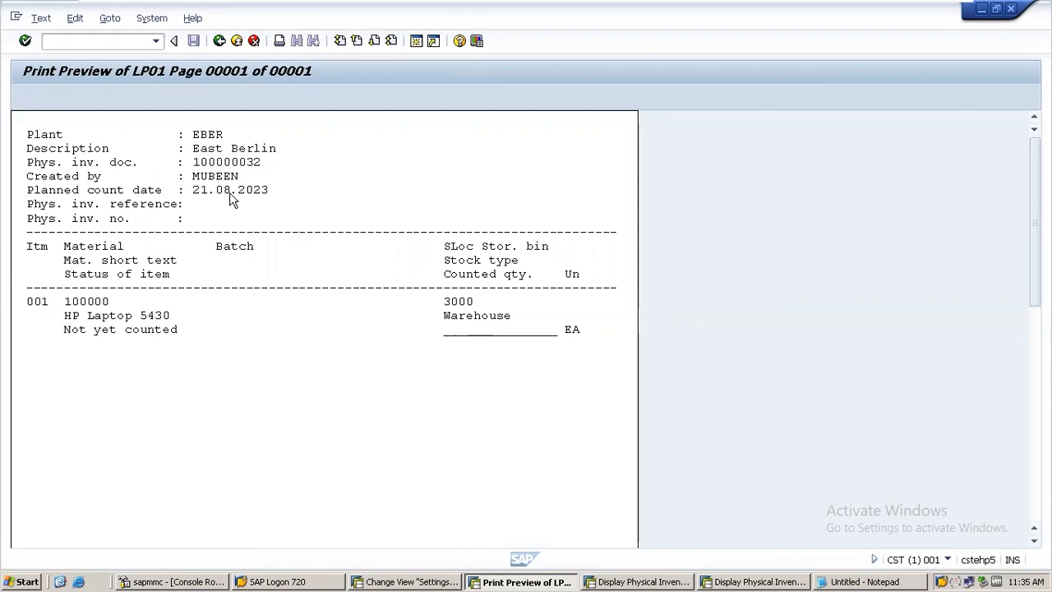
# Go to the inventory count transaction and open the count entry for physical inventory document 100000032.
pyautogui.write('.')
pyautogui.press('Return')
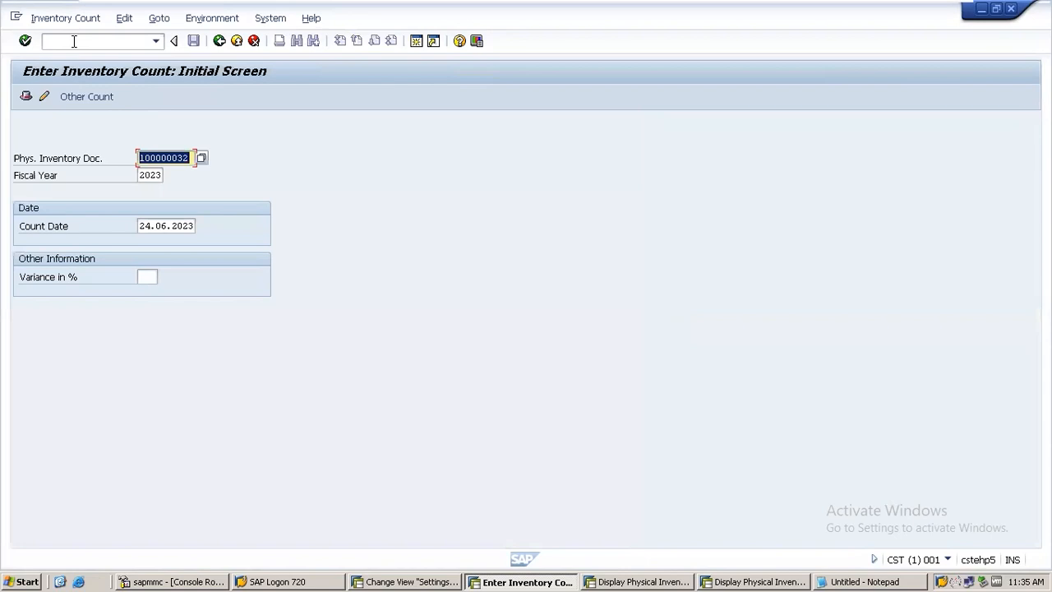
pyautogui.press('Return')
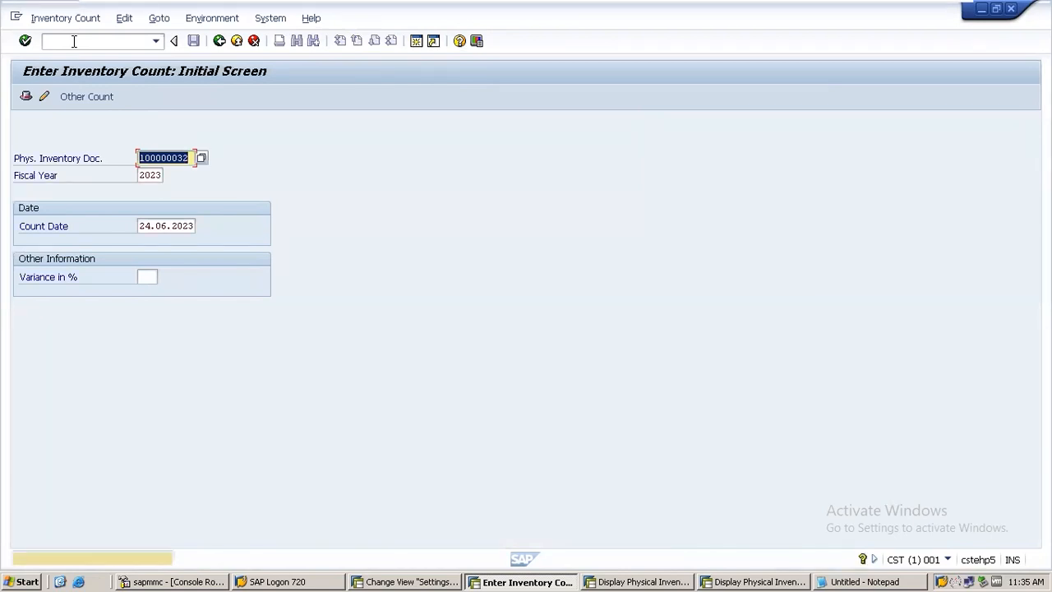
pyautogui.press('Return')
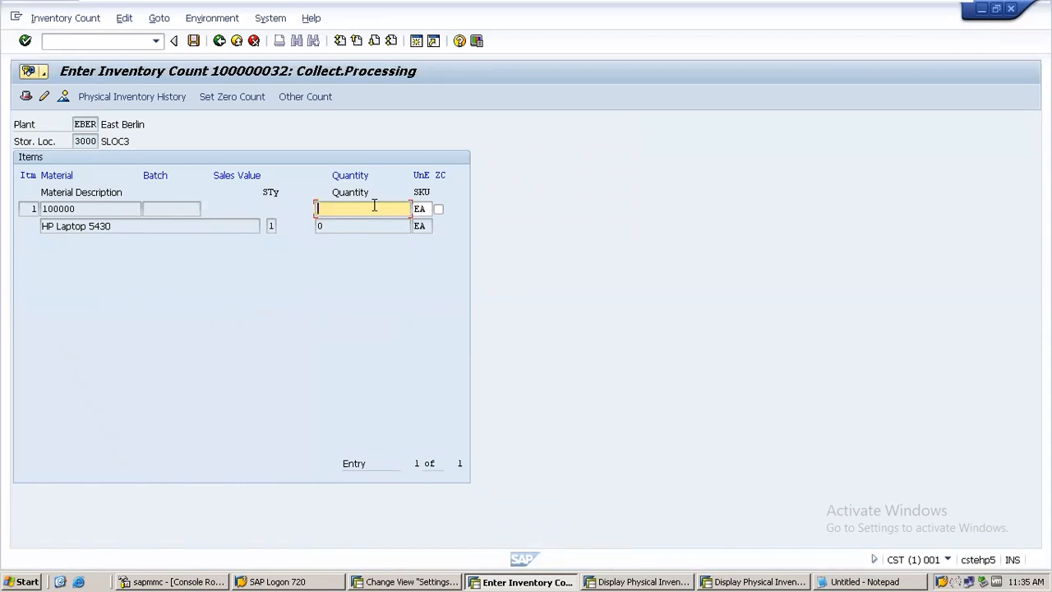
pyautogui.click(220, 43)
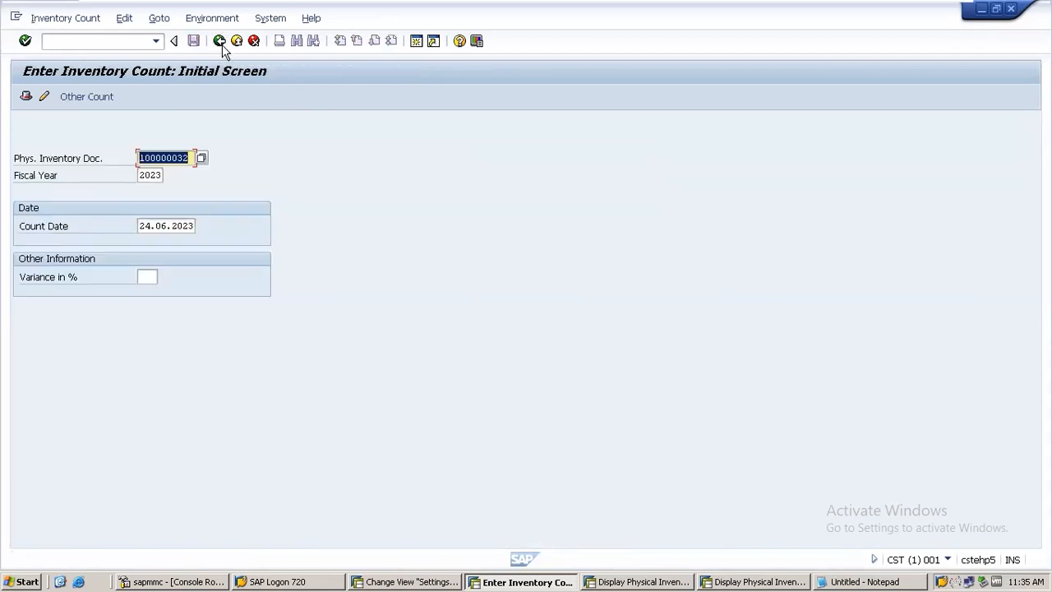
pyautogui.press('Return')
pyautogui.press('Return')
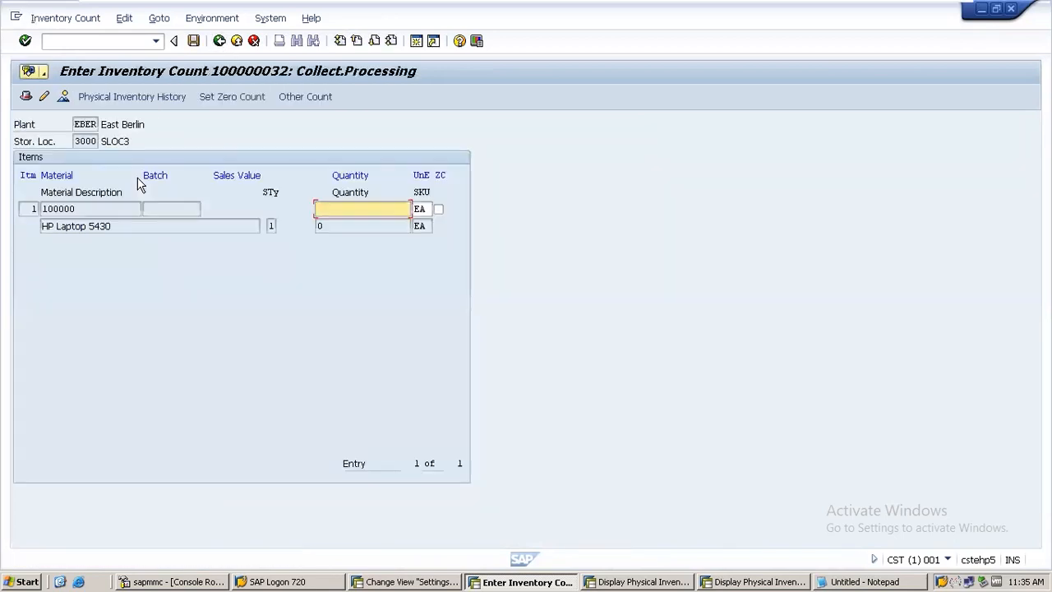
# Refer back to the cycle counting settings and the header of document 100000031, and return to the count entry.
pyautogui.click(650, 582)
pyautogui.click(728, 582)
pyautogui.click(508, 582)
pyautogui.click(434, 582)
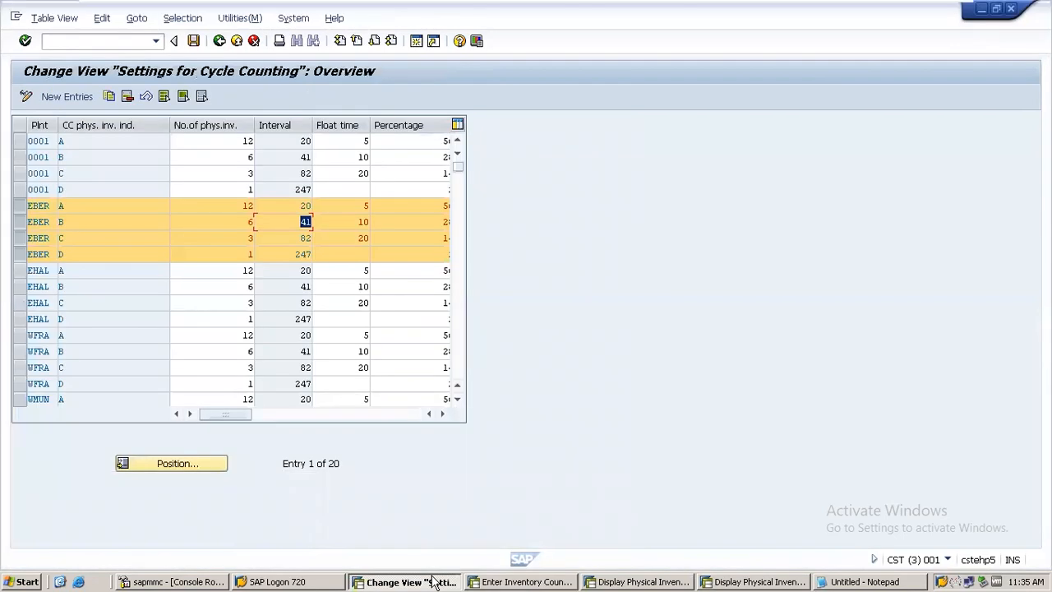
pyautogui.click(522, 582)
pyautogui.click(591, 581)
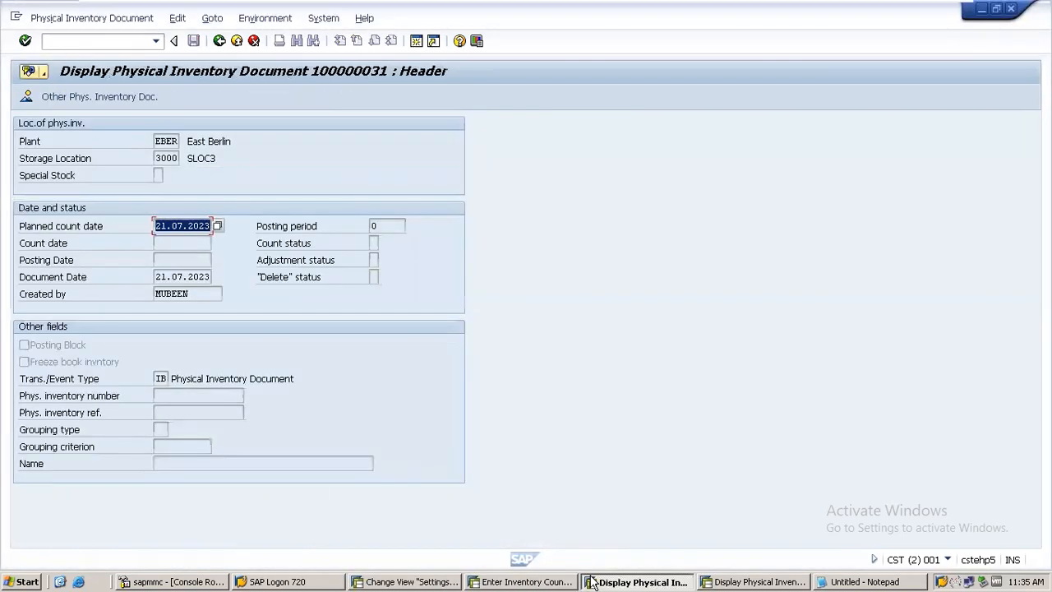
pyautogui.click(532, 583)
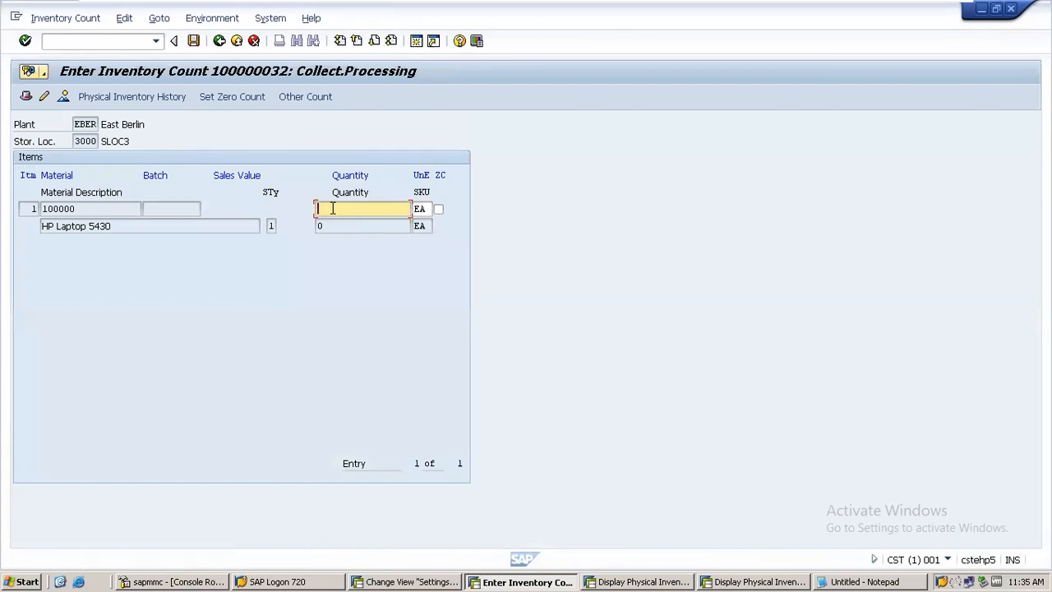
# Enter a counted quantity of 300 EA for material 100000 and save the count.
pyautogui.write('300')
pyautogui.press('Return')
pyautogui.click(194, 42)
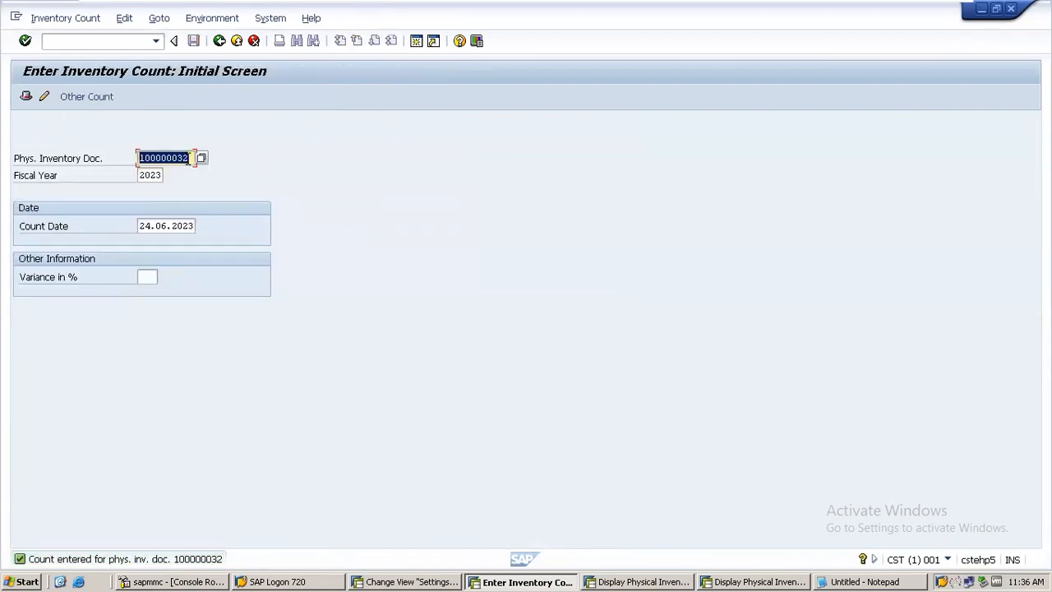
# Open the count entry for physical inventory document 100000031, enter the counted quantity for material 12 and save the count.
pyautogui.click(189, 158)
pyautogui.press('BackSpace')
pyautogui.write('1')
pyautogui.press('Return')
pyautogui.press('Return')
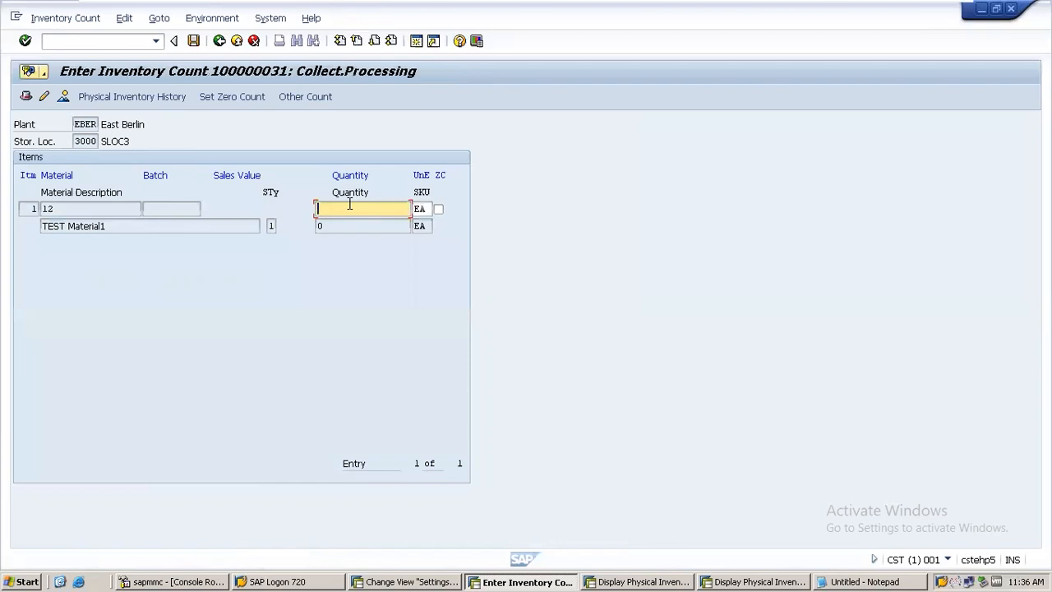
pyautogui.write('50')
pyautogui.press('Return')
pyautogui.write('100')
pyautogui.press('Return')
pyautogui.click(193, 41)
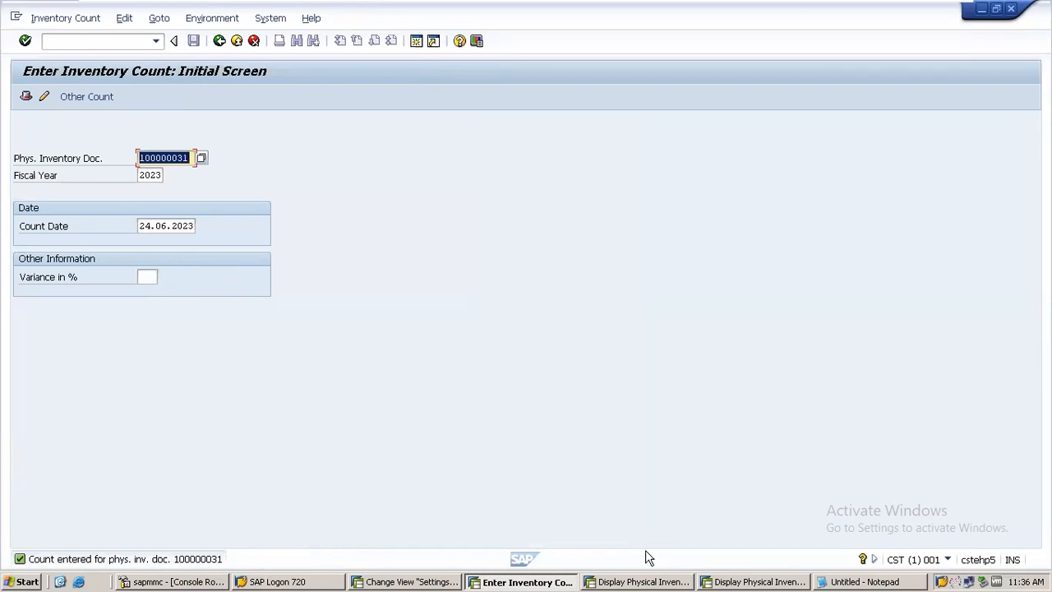
# Open the difference posting for physical inventory document 100000031 with transaction MI07 and check the difference quantity of material 12.
pyautogui.click(630, 582)
pyautogui.click(69, 43)
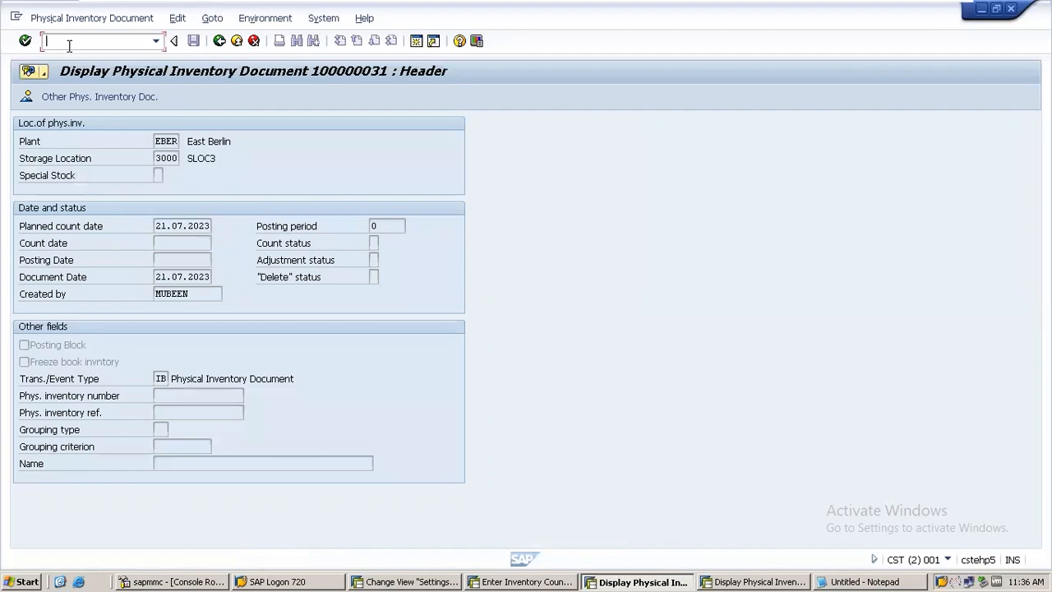
pyautogui.write('/nMI07')
pyautogui.press('Return')
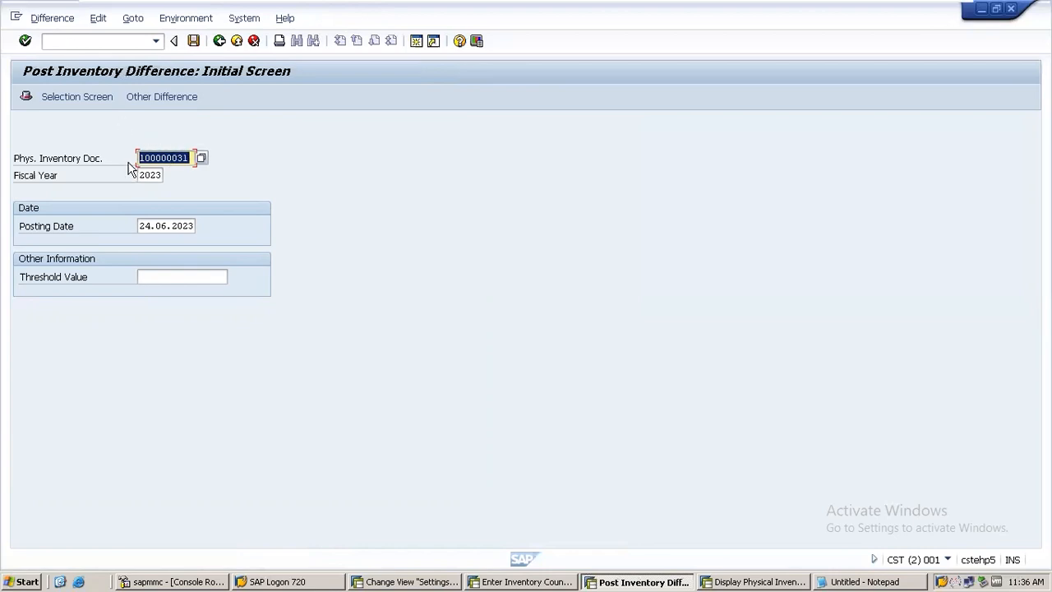
pyautogui.press('Return')
pyautogui.click(280, 204)
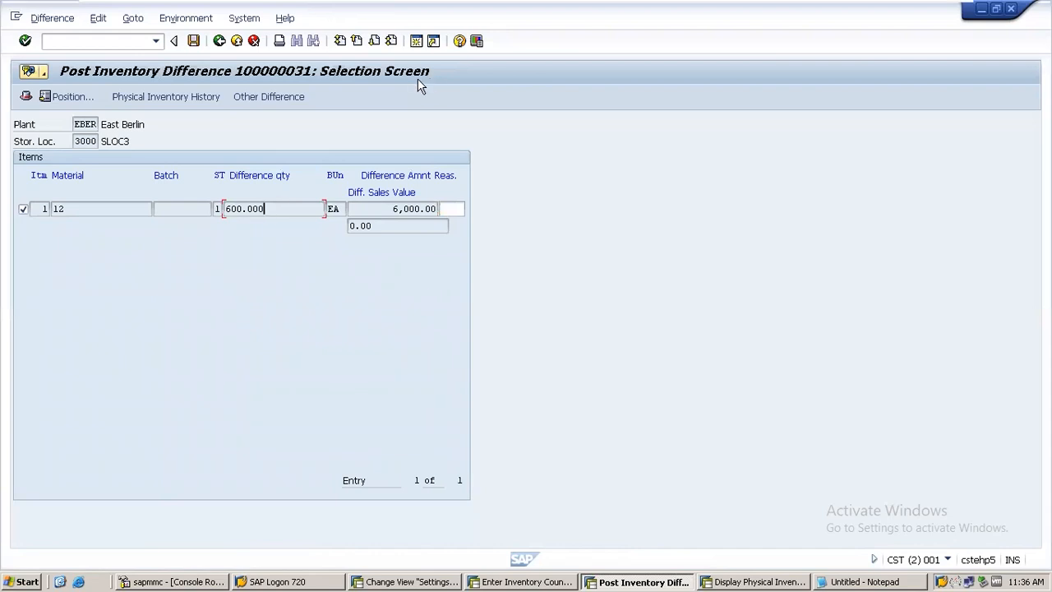
# Display the warehouse stock of material 12 in plant EBER, storage location 3000, with transaction MB52 in a separate session.
pyautogui.click(414, 43)
pyautogui.write('MB52')
pyautogui.press('Return')
pyautogui.hotkey('alt', 'Tab')
pyautogui.hotkey('alt', 'Tab')
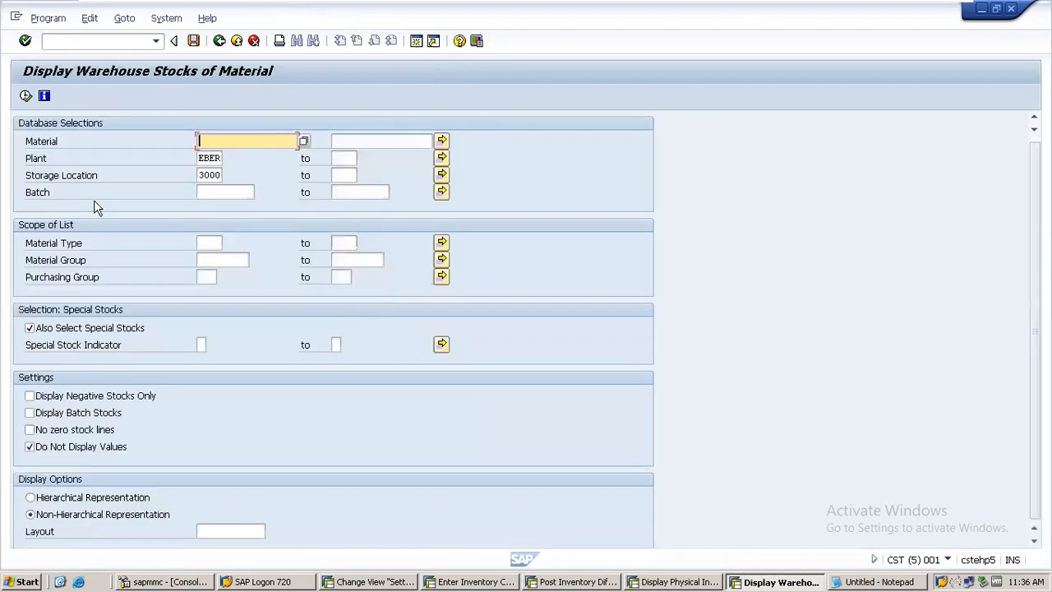
pyautogui.write('12')
pyautogui.click(26, 96)
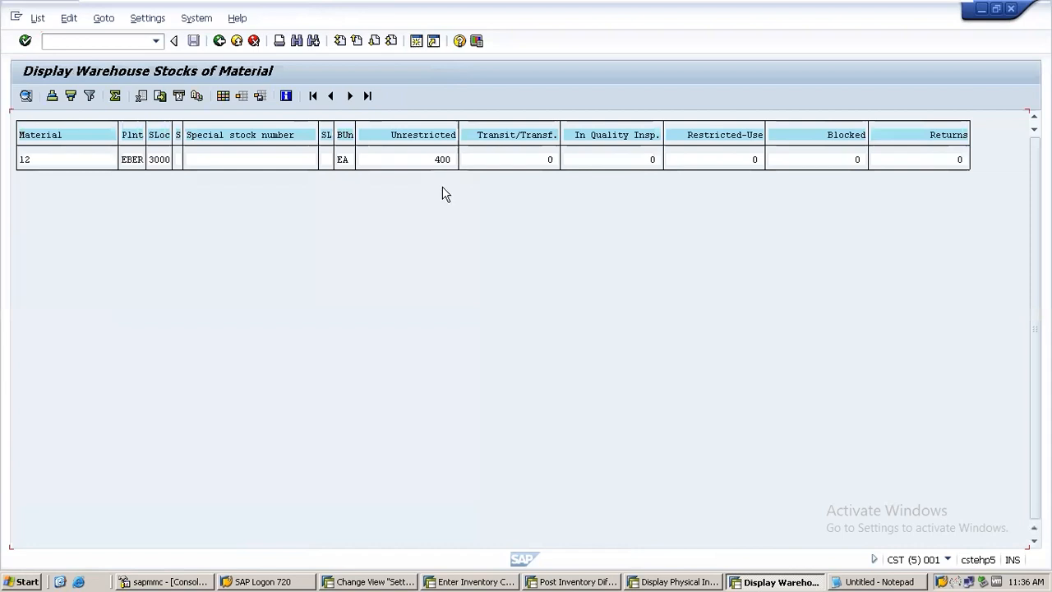
pyautogui.click(434, 161)
# Return to the difference list of physical inventory document 100000031 and post the difference for material 12.
pyautogui.hotkey('alt', 'Tab')
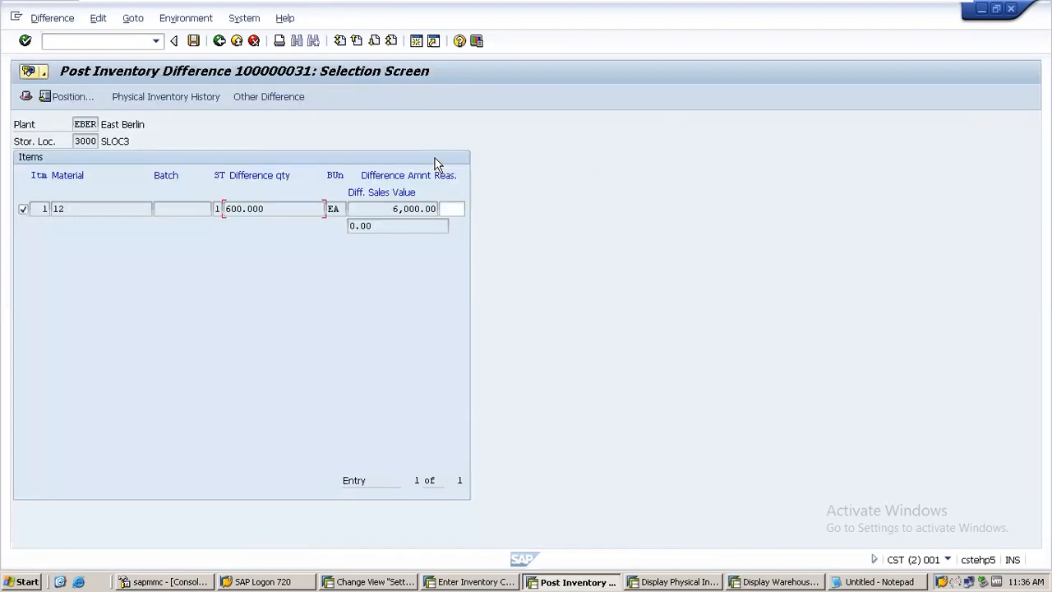
pyautogui.click(260, 206)
pyautogui.click(194, 41)
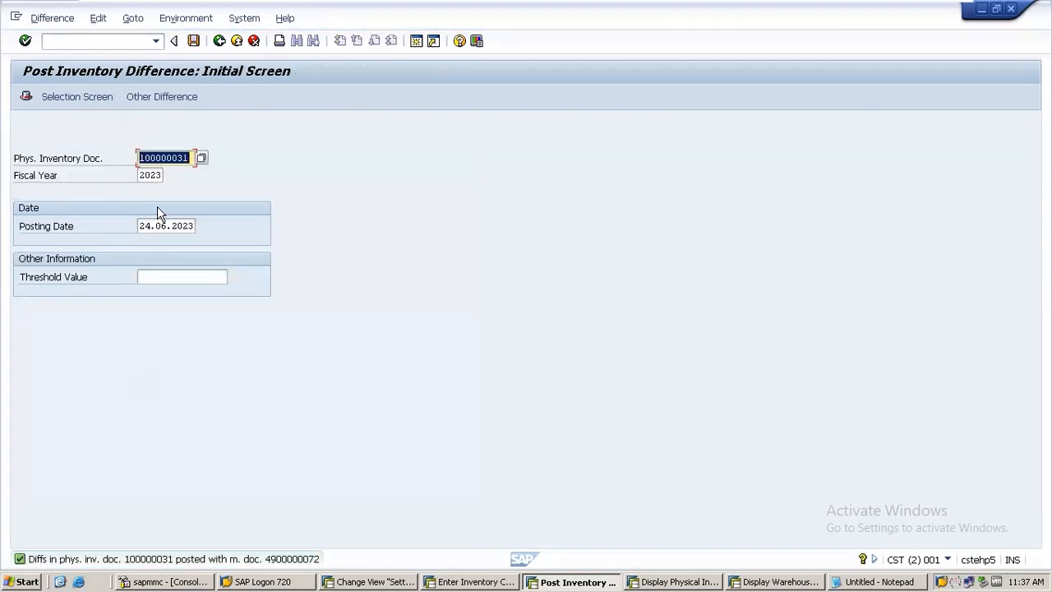
# Open the difference list for physical inventory document 100000032 and check the difference quantity of its item.
pyautogui.click(189, 158)
pyautogui.press('BackSpace')
pyautogui.write('2')
pyautogui.press('Return')
pyautogui.click(270, 209)
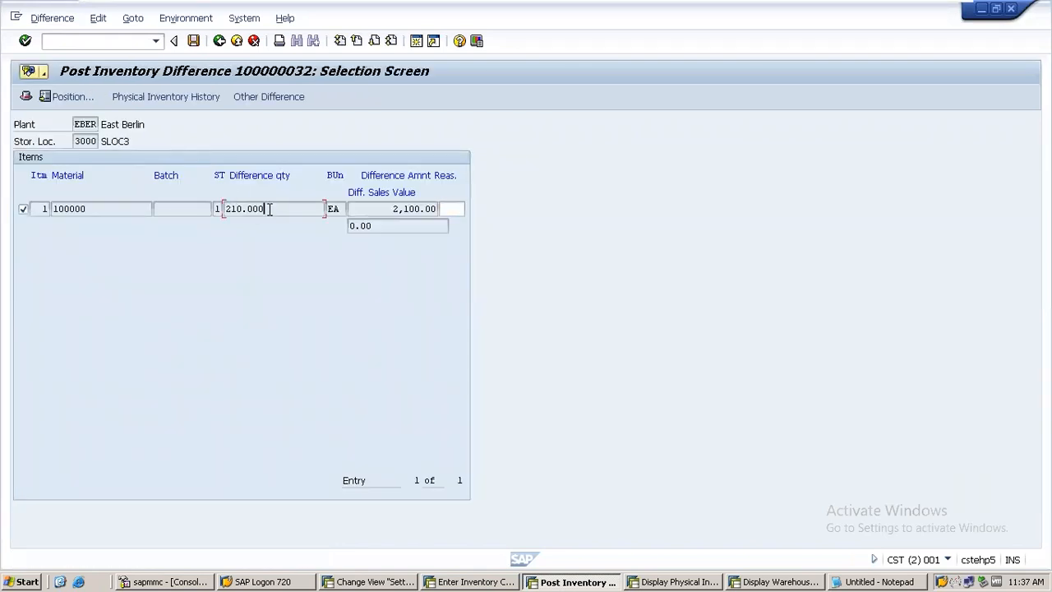
# Copy material number 100000 from the difference list and display its warehouse stock in plant EBER, storage location 3000.
pyautogui.click(95, 209)
pyautogui.moveTo(34, 212); pyautogui.dragTo(8, 219)
pyautogui.hotkey('ctrl', 'c')
pyautogui.click(8, 220)
pyautogui.hotkey('alt', 'Tab')
pyautogui.click(219, 41)
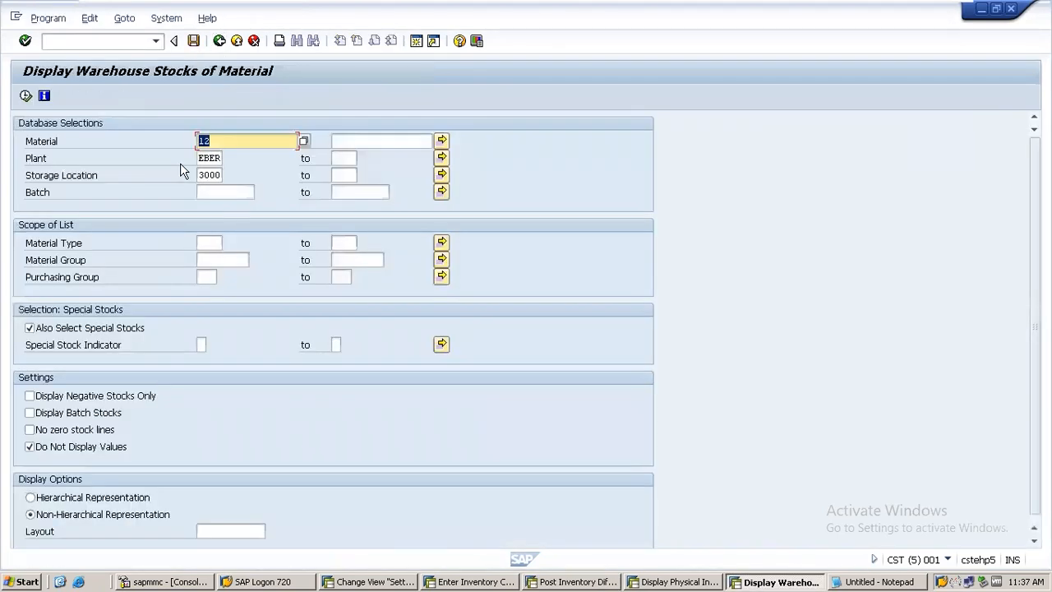
pyautogui.hotkey('ctrl', 'v')
pyautogui.click(28, 96)
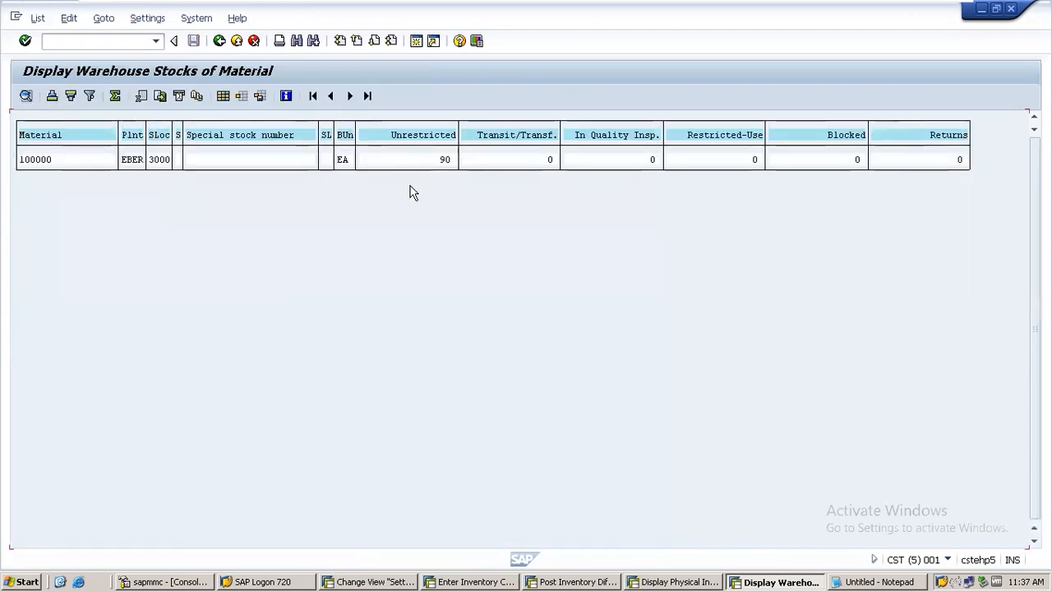
pyautogui.click(451, 160)
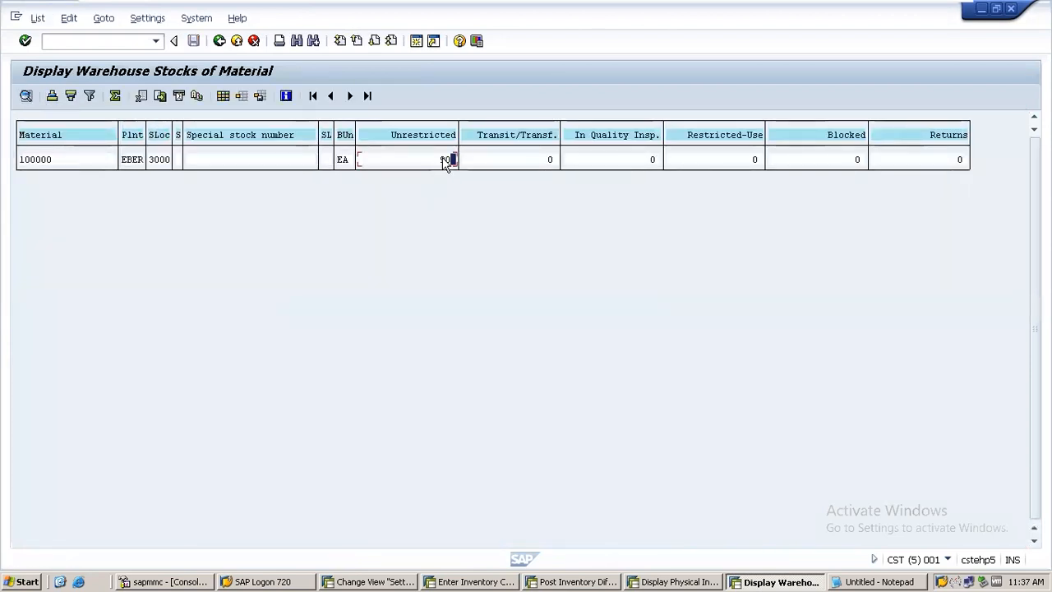
# Return to the difference list of physical inventory document 100000032 and post the difference for material 100000.
pyautogui.hotkey('alt', 'Tab')
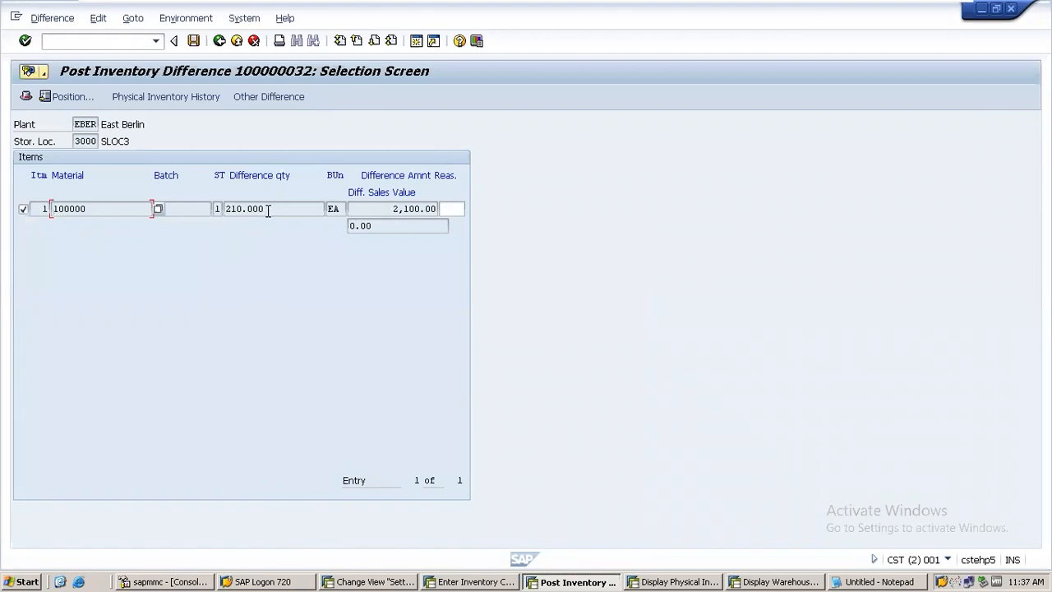
pyautogui.click(268, 210)
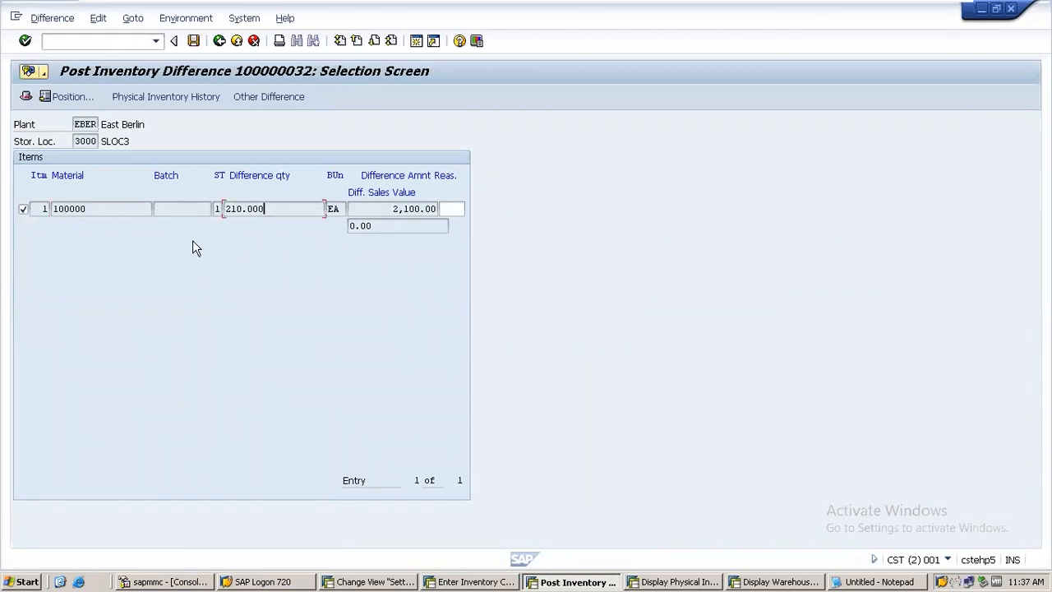
pyautogui.click(194, 41)
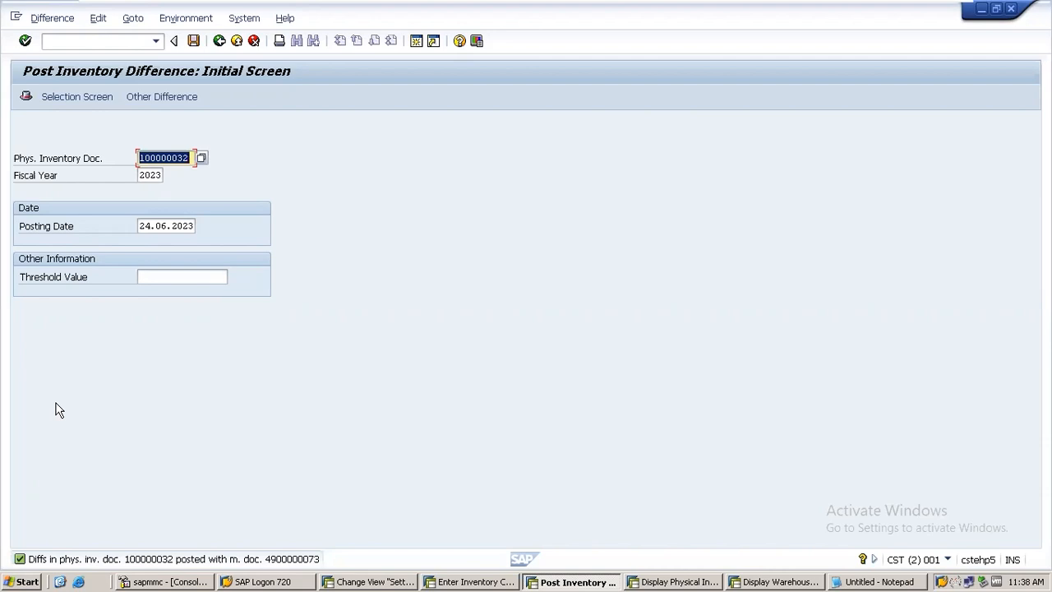
# List the material documents of all materials in plant EBER, storage location 3000, posted on 24.06.2023, using transaction MB51.
pyautogui.click(57, 41)
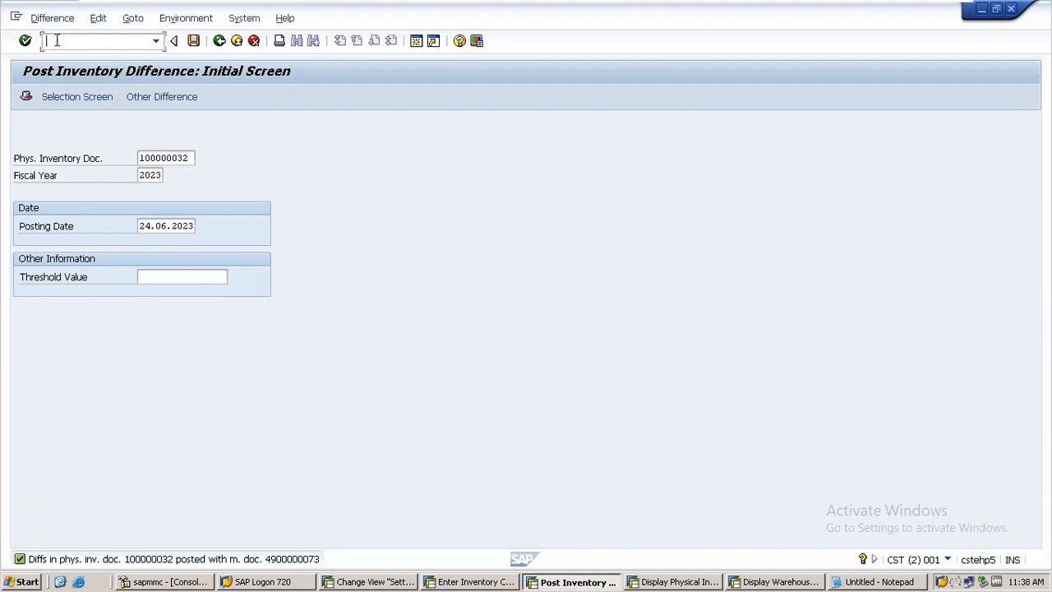
pyautogui.write('/n')
pyautogui.press('Return')
pyautogui.write('mb51')
pyautogui.press('Return')
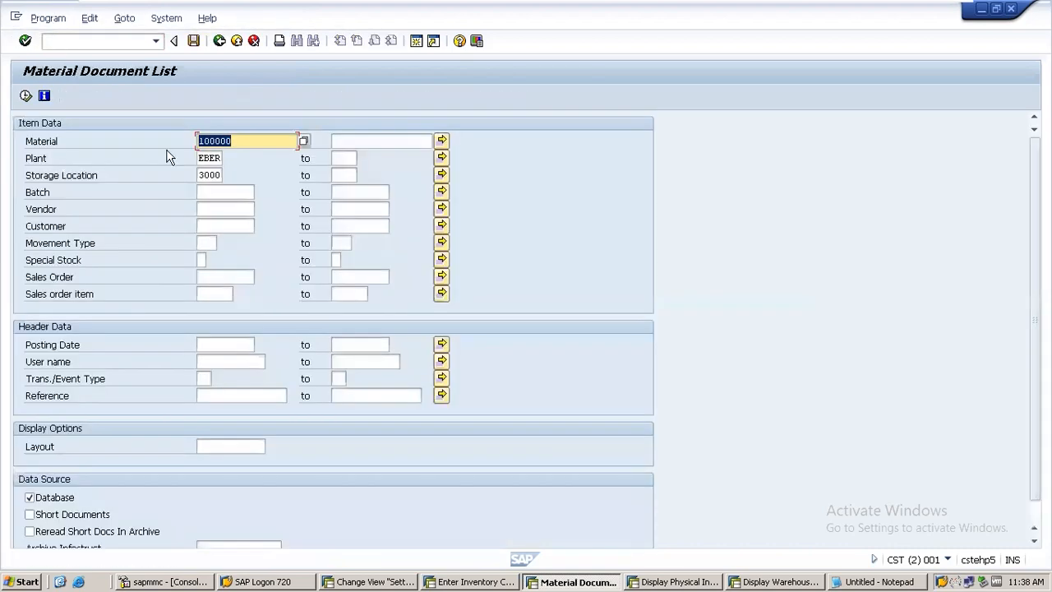
pyautogui.click(207, 345)
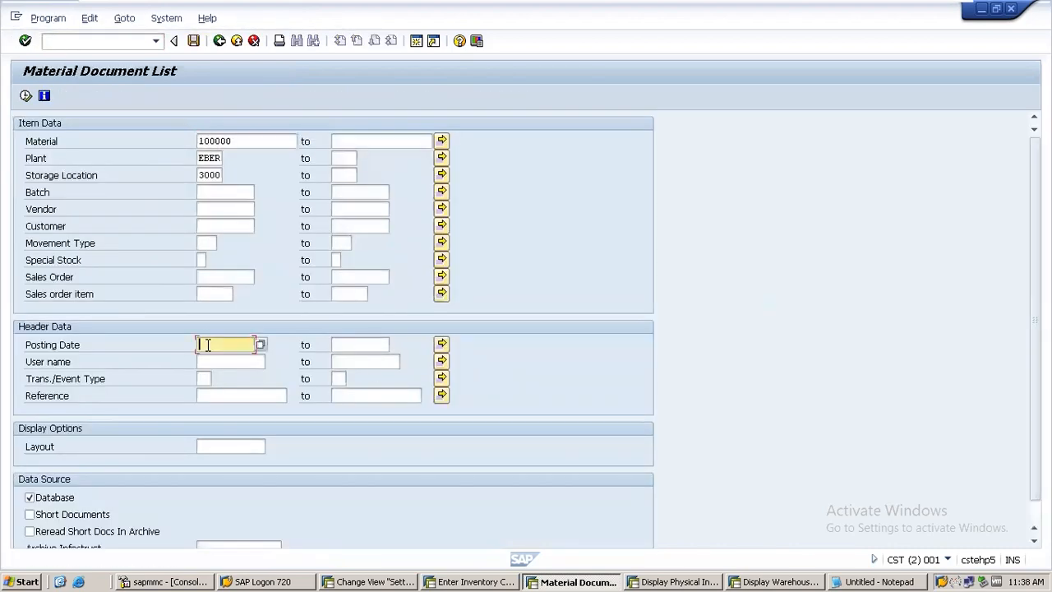
pyautogui.click(260, 344)
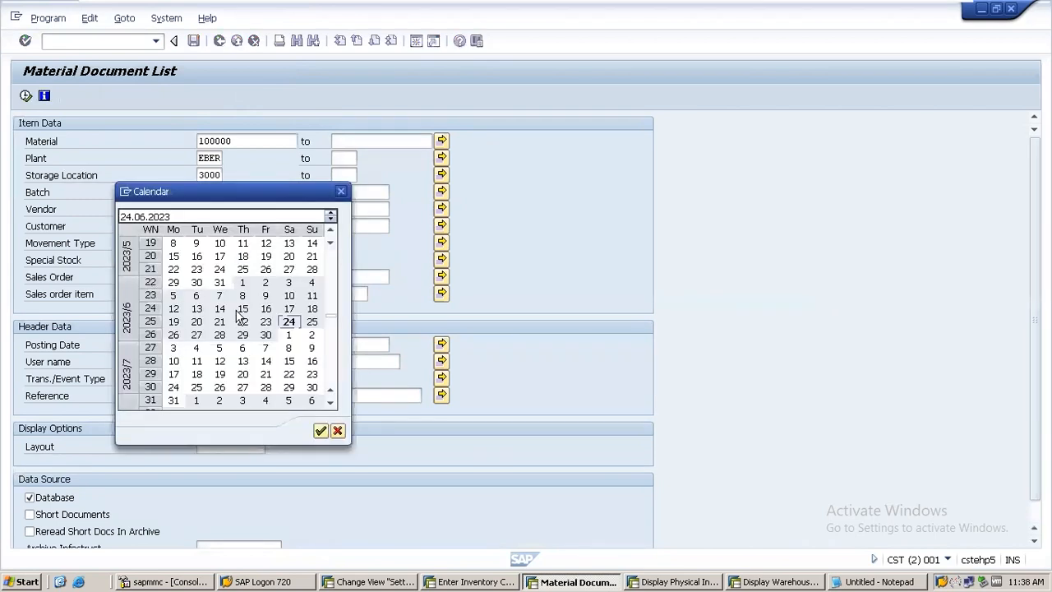
pyautogui.doubleClick(288, 321)
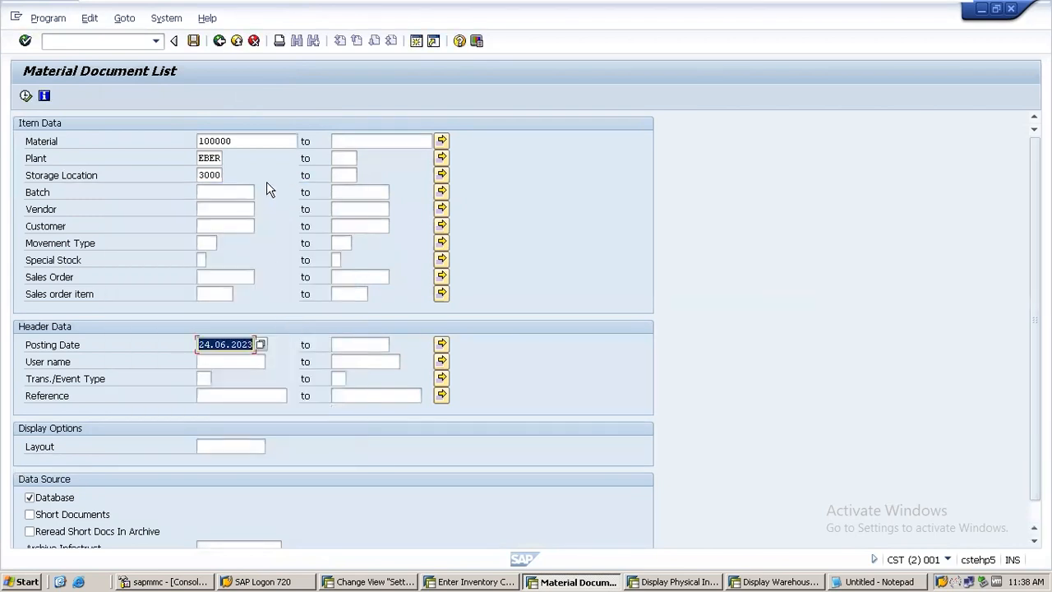
pyautogui.click(242, 141)
pyautogui.press('Delete')
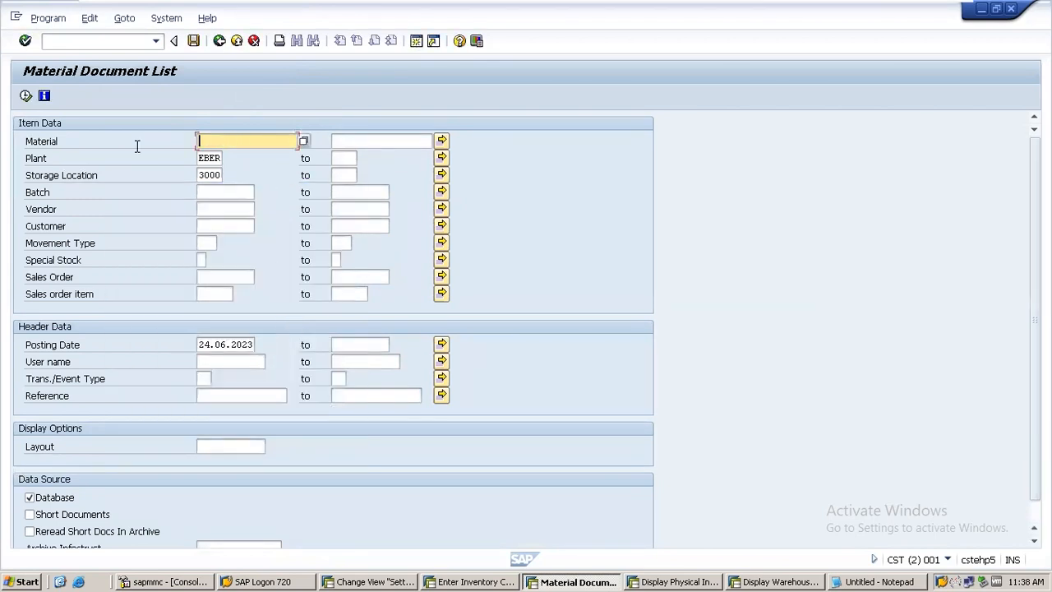
pyautogui.click(25, 96)
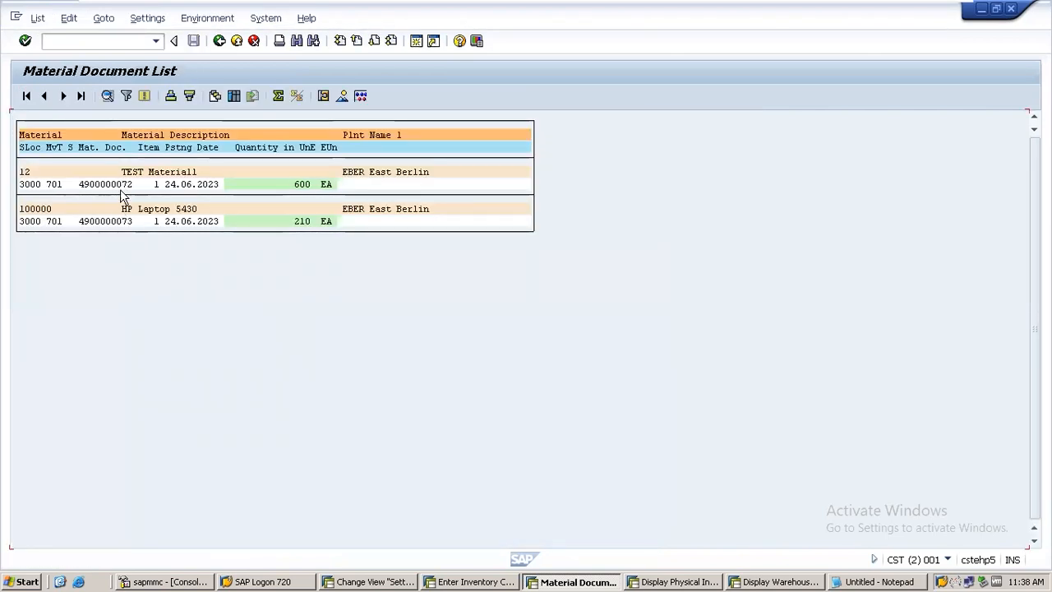
pyautogui.doubleClick(126, 186)
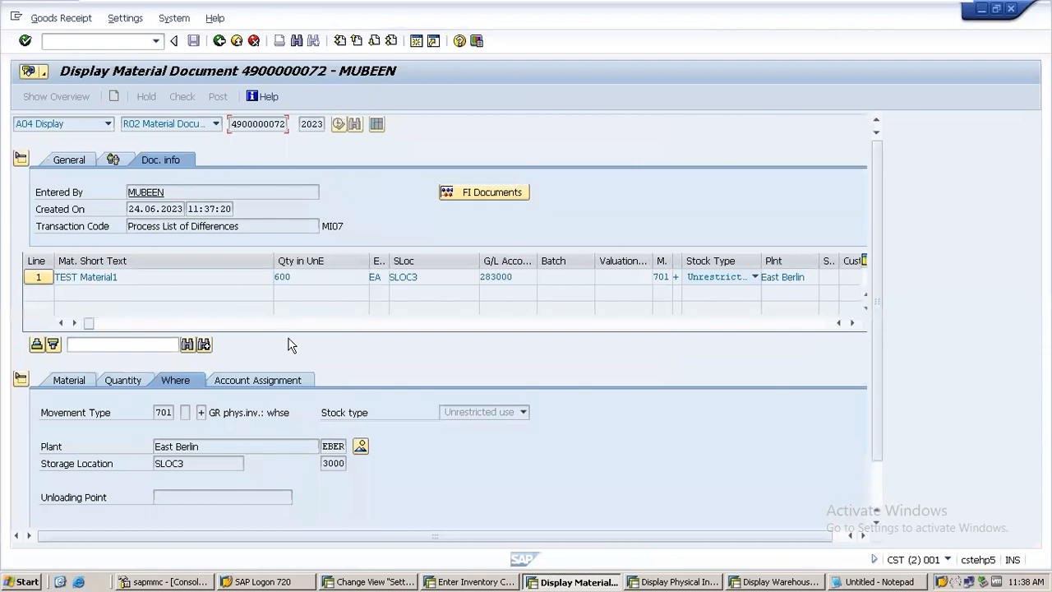
pyautogui.click(482, 195)
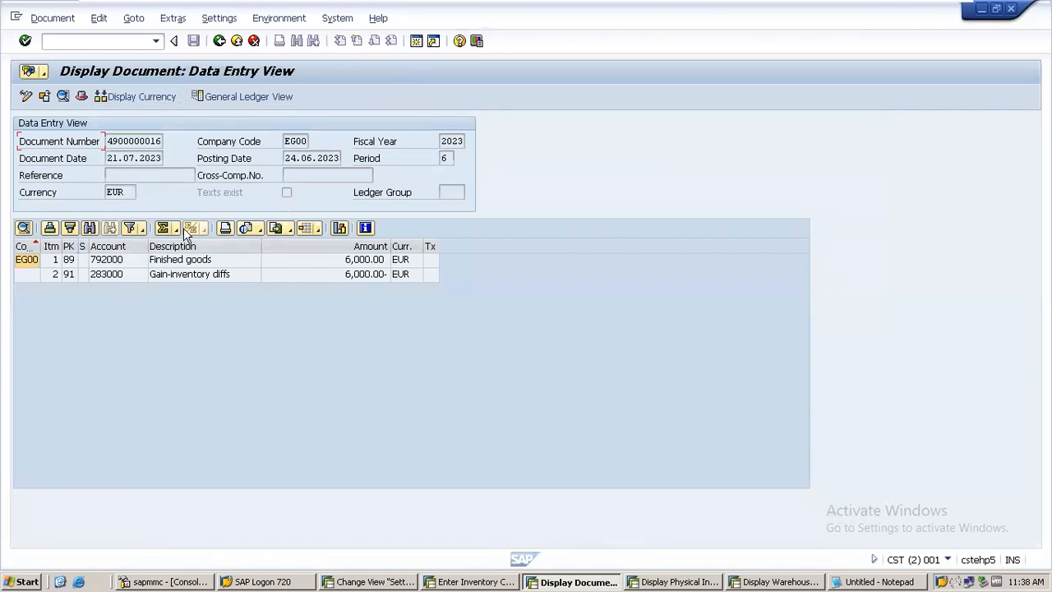
pyautogui.click(219, 41)
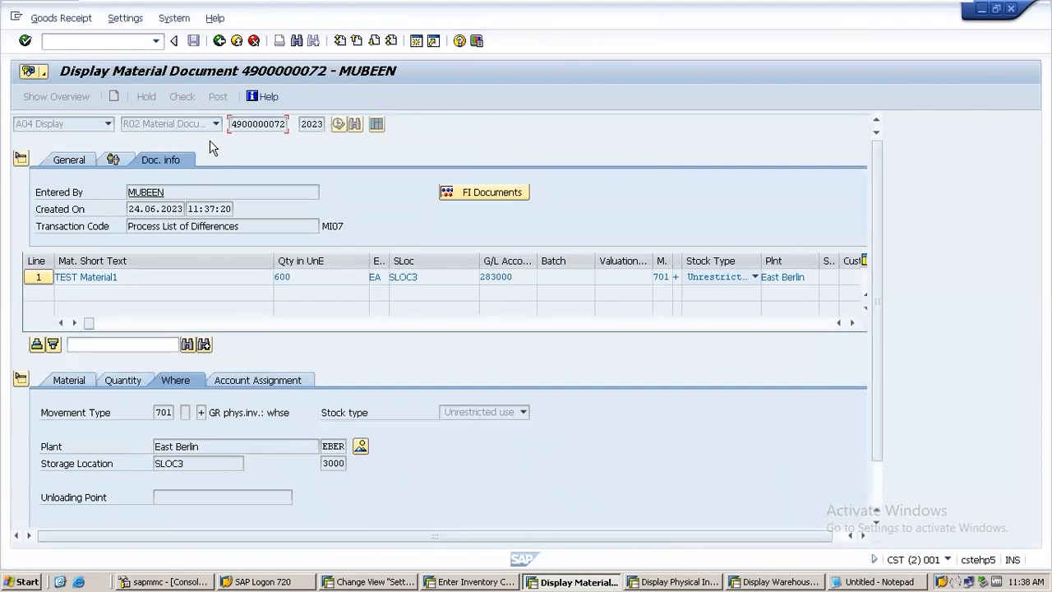
pyautogui.click(219, 41)
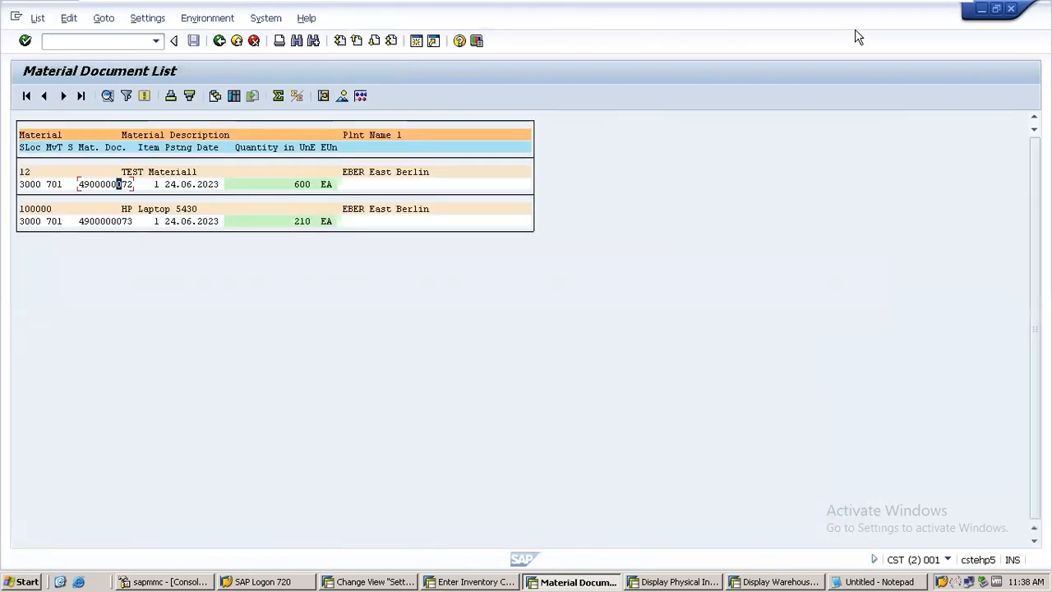
# Switch to the Excel notes and add MI21 on a new line below MICN in cell F32 for physical inventory preparation.
pyautogui.click(907, 10)
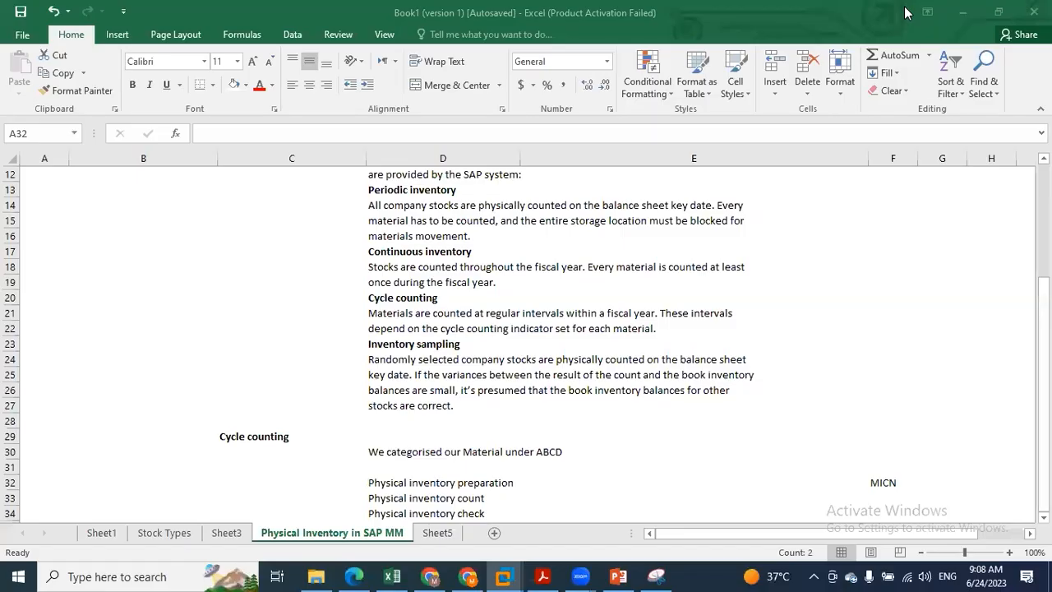
pyautogui.click(397, 483)
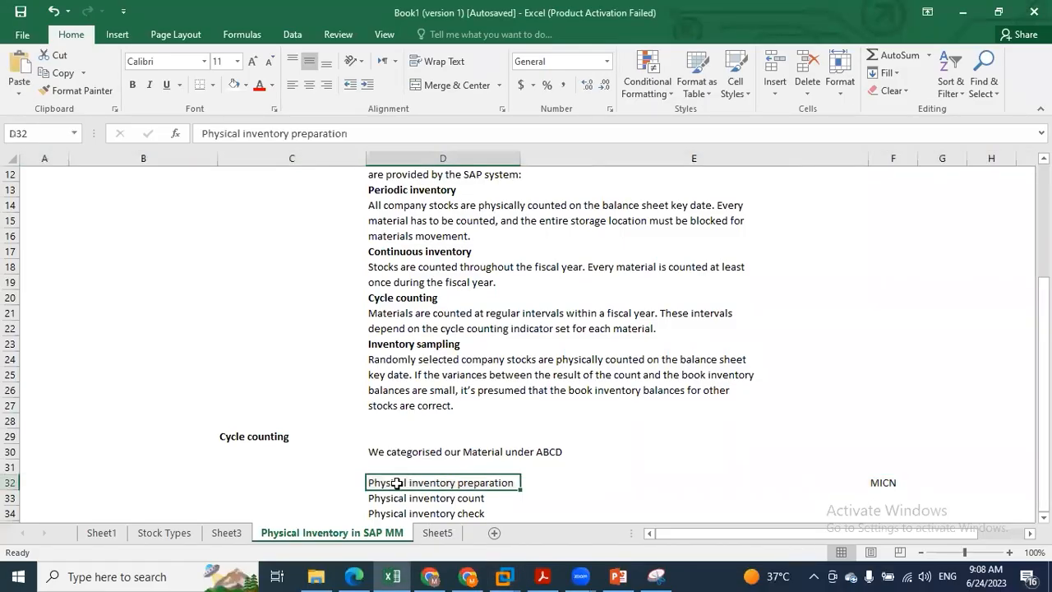
pyautogui.doubleClick(892, 483)
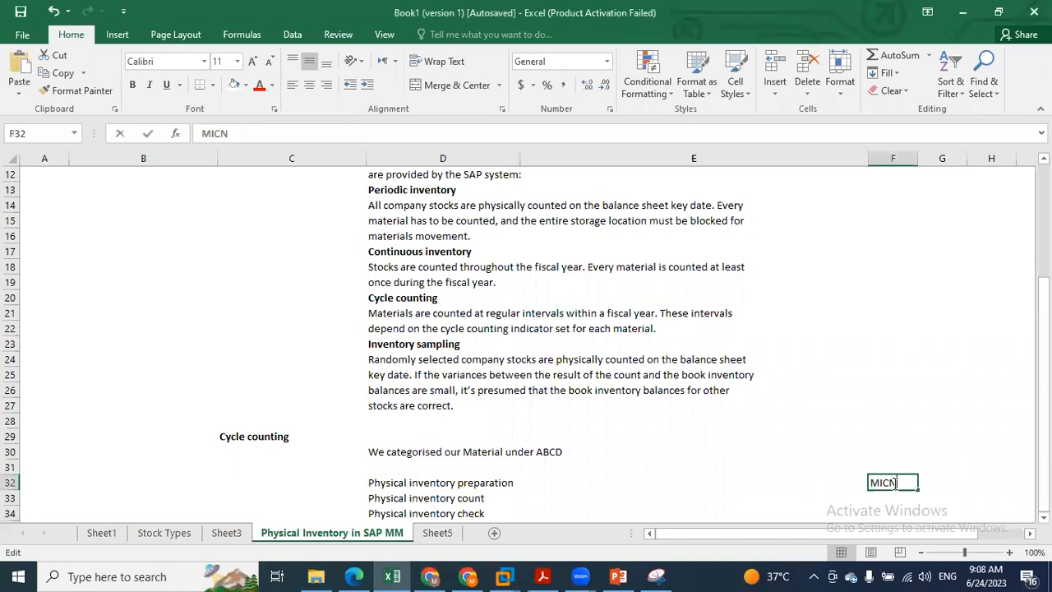
pyautogui.hotkey('alt', 'Return')
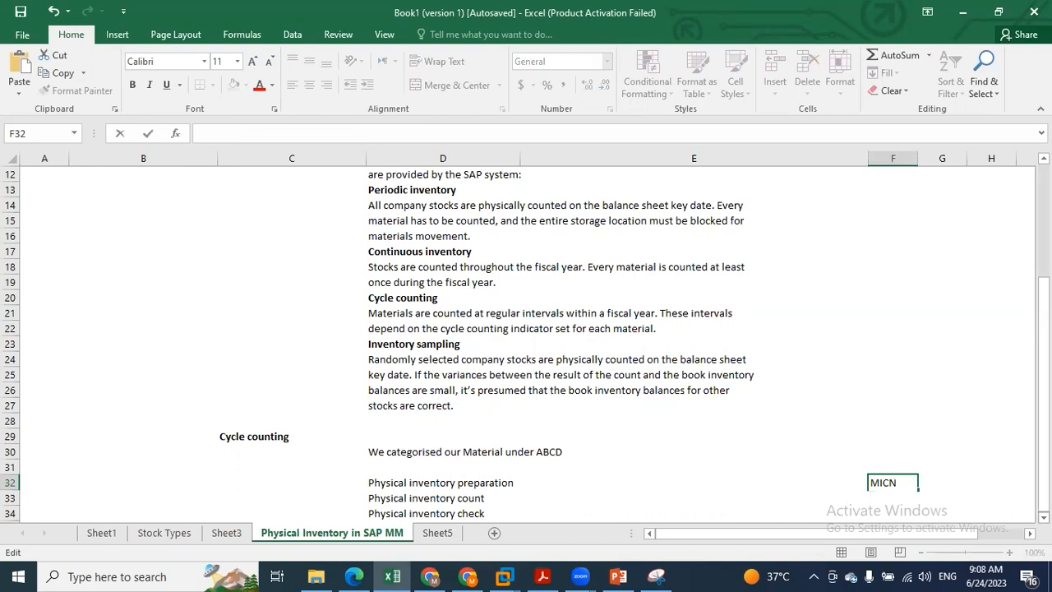
pyautogui.click(1044, 517)
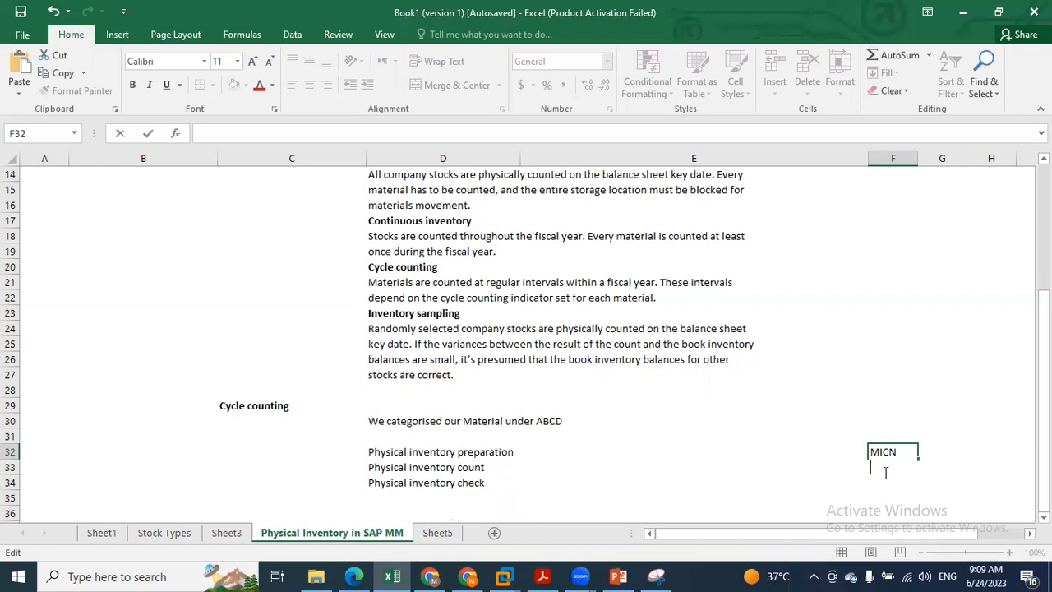
pyautogui.write('MI21')
pyautogui.press('Return')
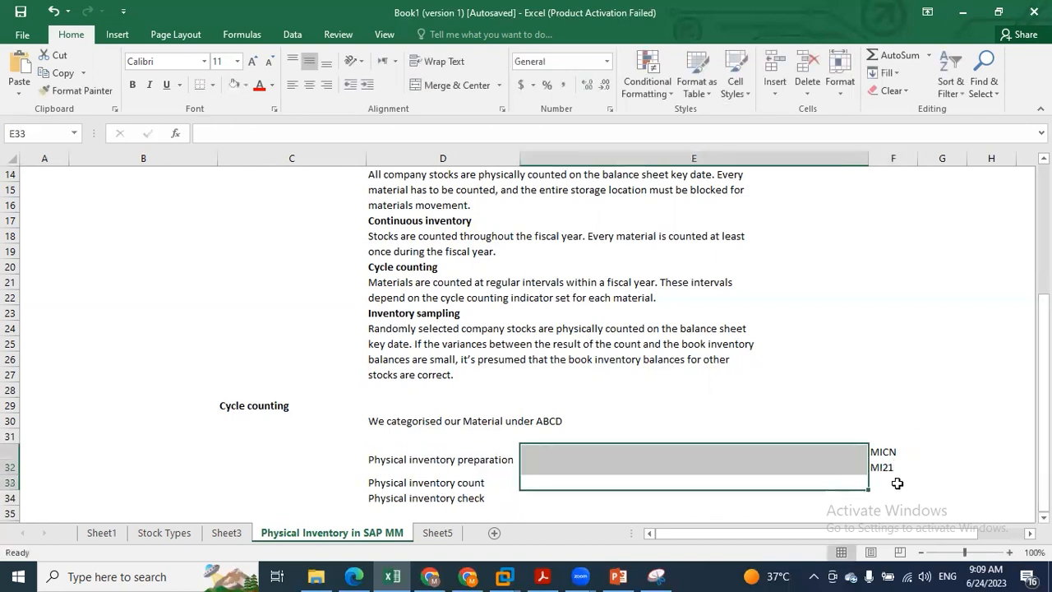
# Enter MI04 in cell F33 for the physical inventory count and MI07 in cell F34 for the physical inventory check.
pyautogui.write('MI04')
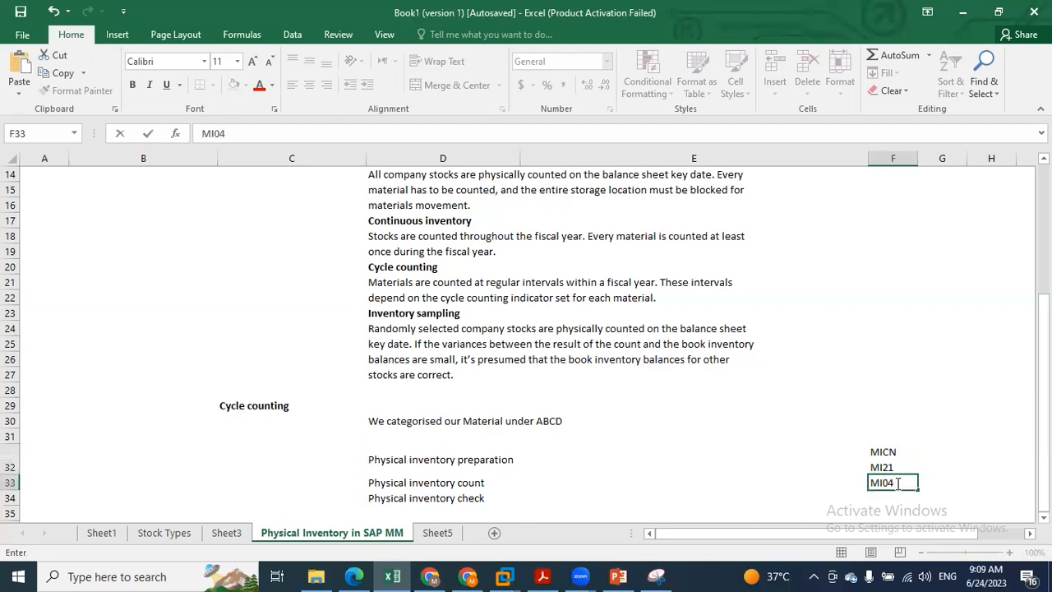
pyautogui.press('Return')
pyautogui.write('MI04')
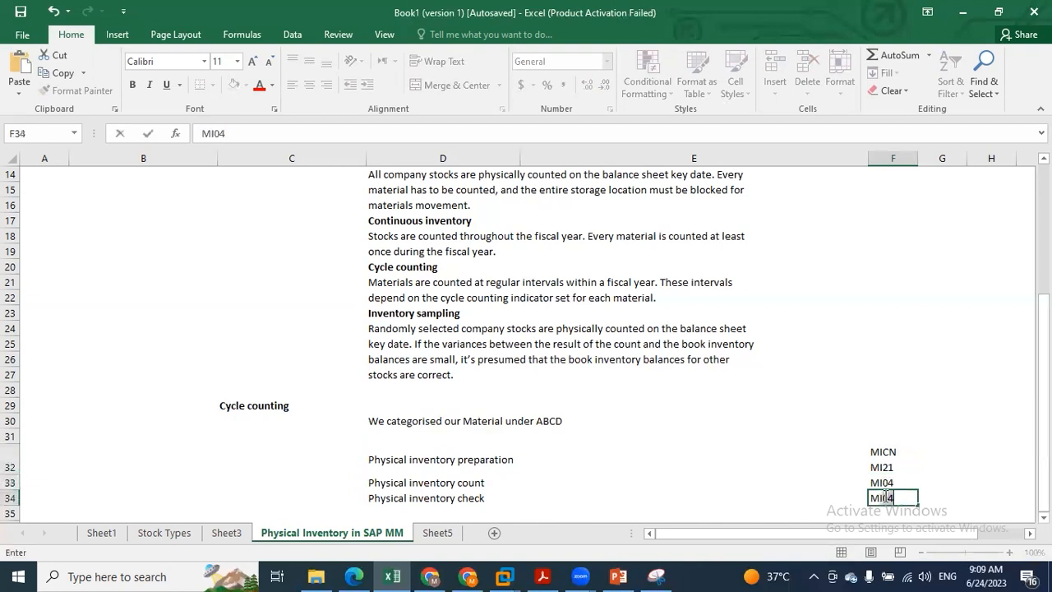
pyautogui.press('BackSpace')
pyautogui.write('7')
pyautogui.click(688, 491)
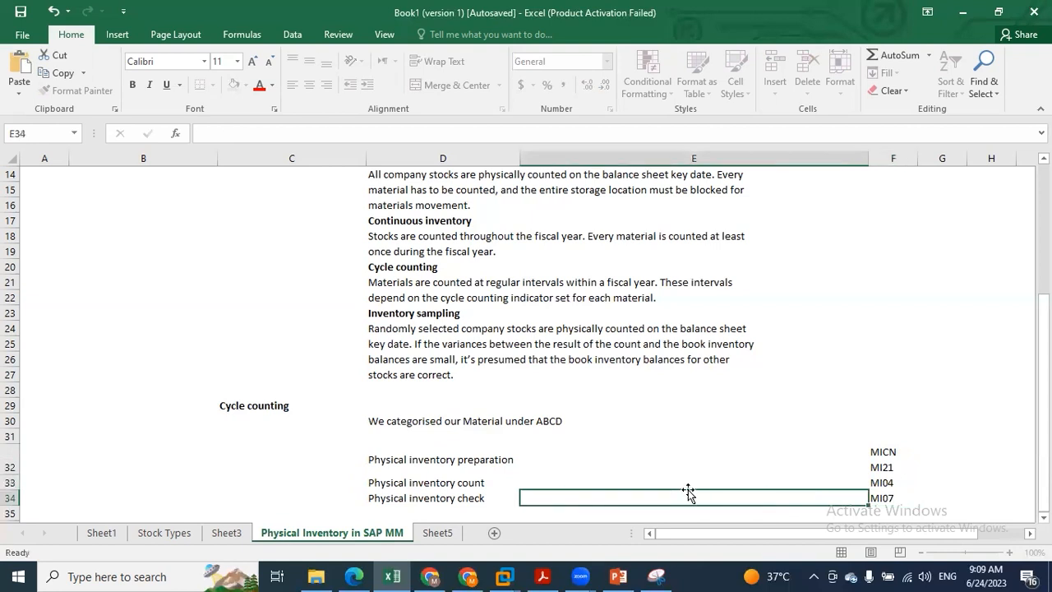
# Point out the Cycle counting heading in cell C29 and switch back to the SAP material document list.
pyautogui.moveTo(1044, 409)
pyautogui.mouseDown()
pyautogui.moveTo(1044, 288)
pyautogui.moveTo(1044, 409)
pyautogui.mouseUp()
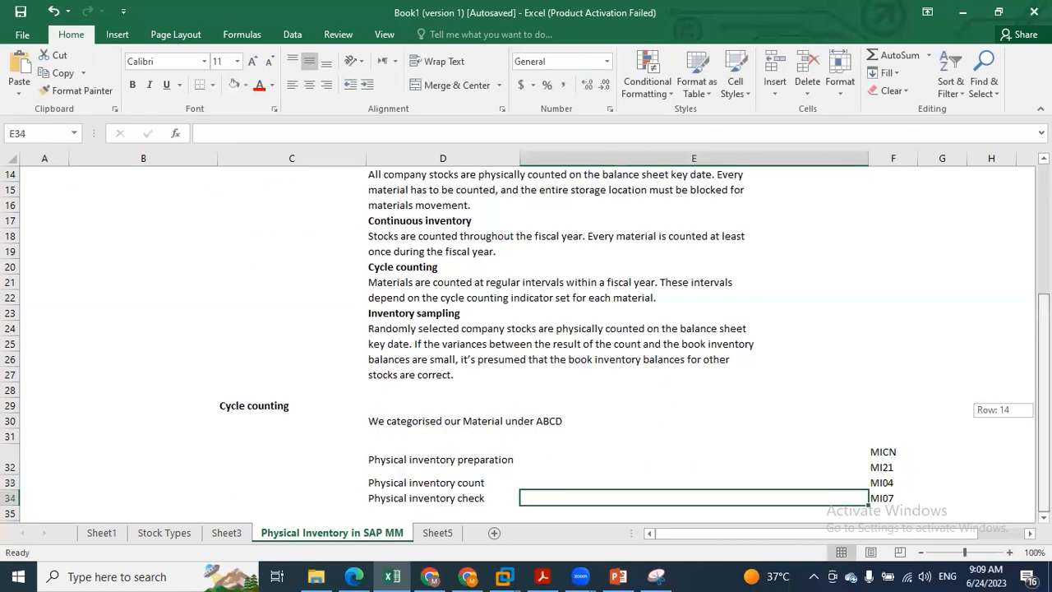
pyautogui.click(249, 405)
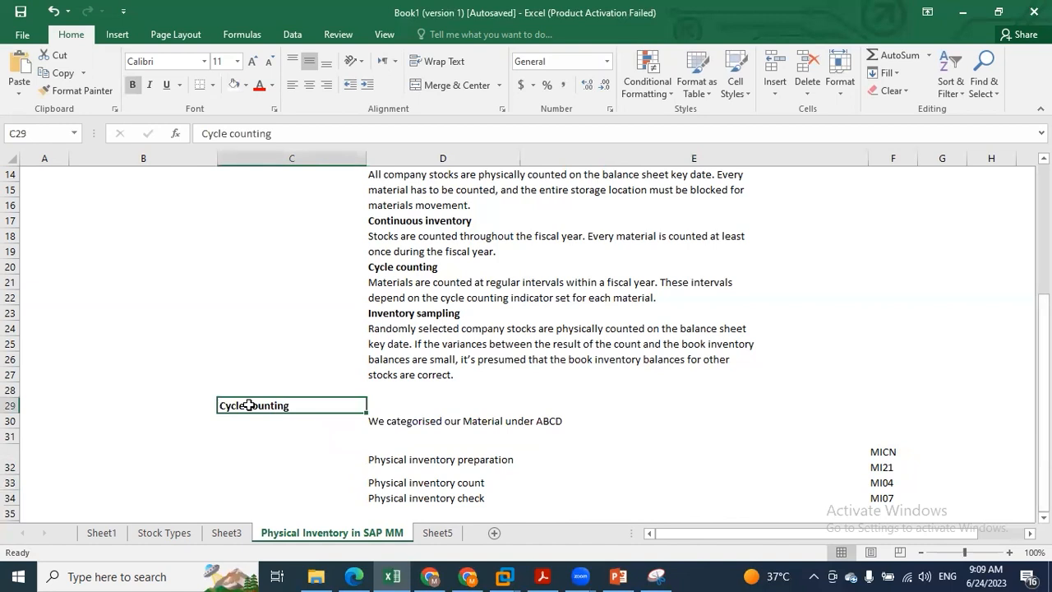
pyautogui.click(504, 576)
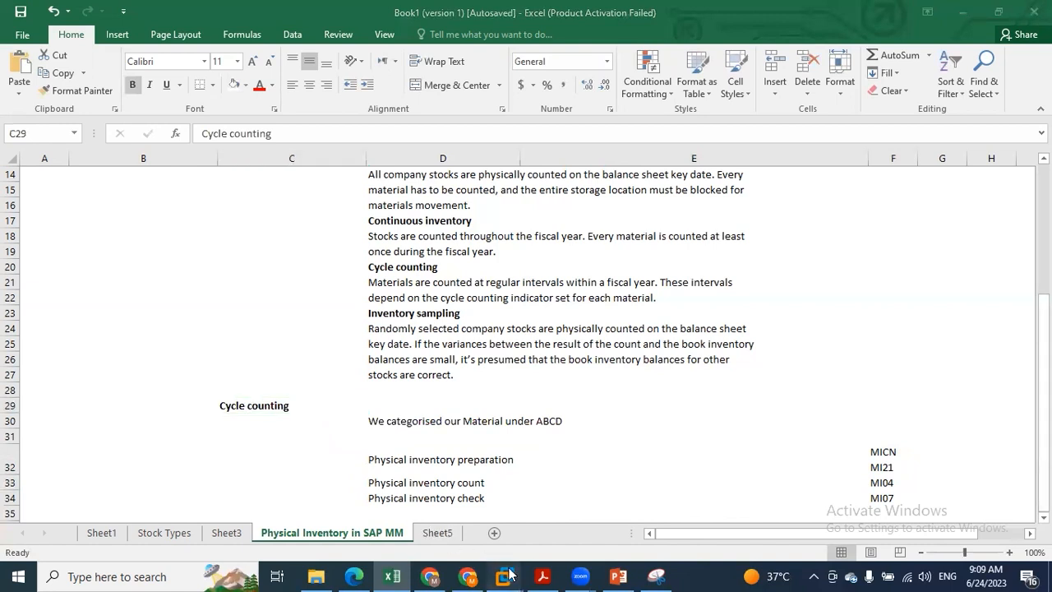
pyautogui.click(698, 508)
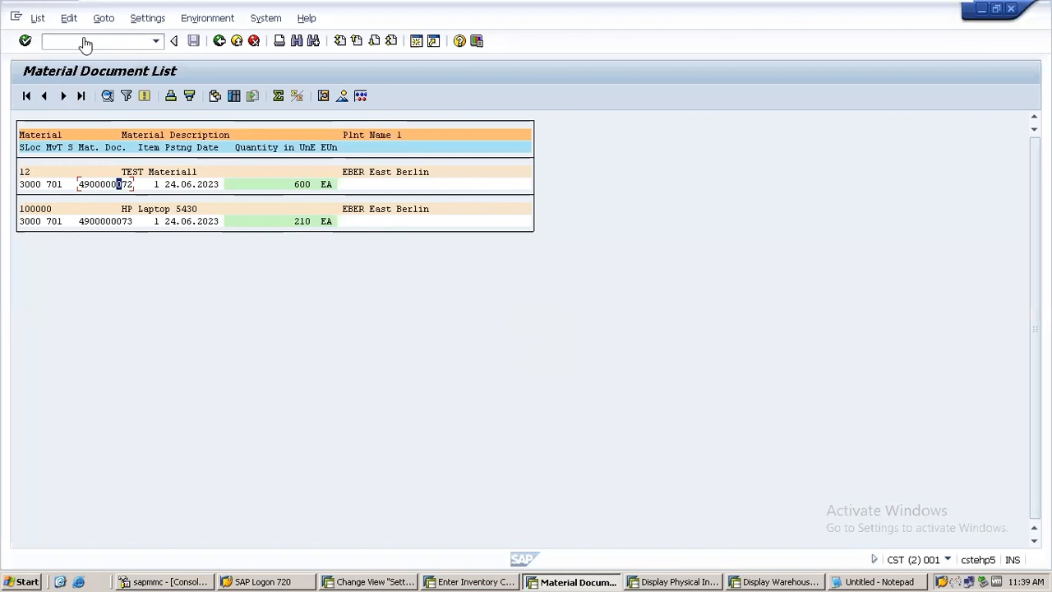
# Leave the material document list, start transaction SE16N and load table MARD.
pyautogui.click(83, 38)
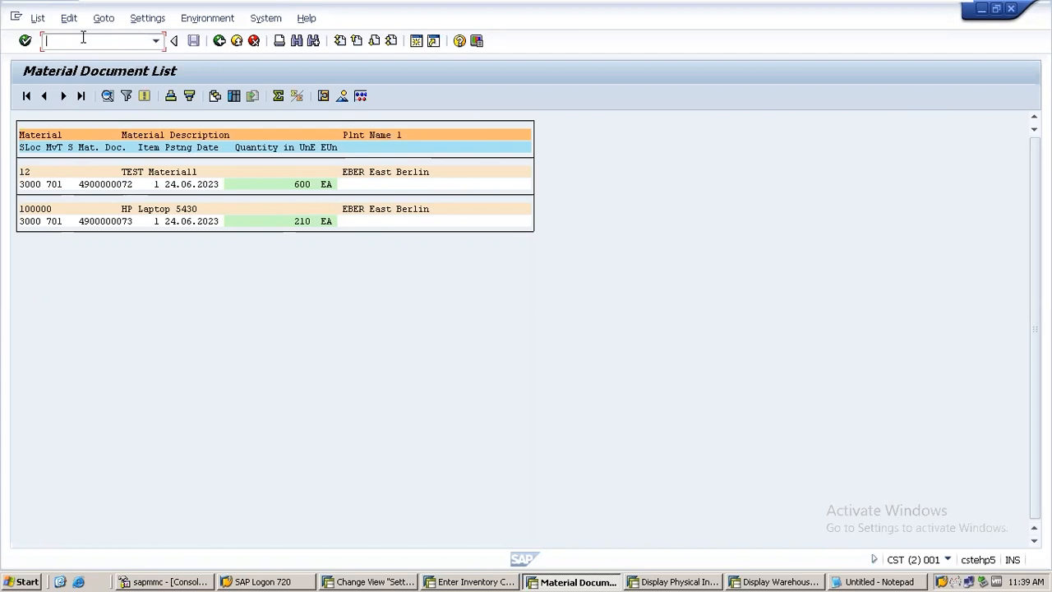
pyautogui.write('/n')
pyautogui.press('Return')
pyautogui.write('MI')
pyautogui.press('BackSpace')
pyautogui.write('Se16mn')
pyautogui.press('Return')
pyautogui.write('Se1')
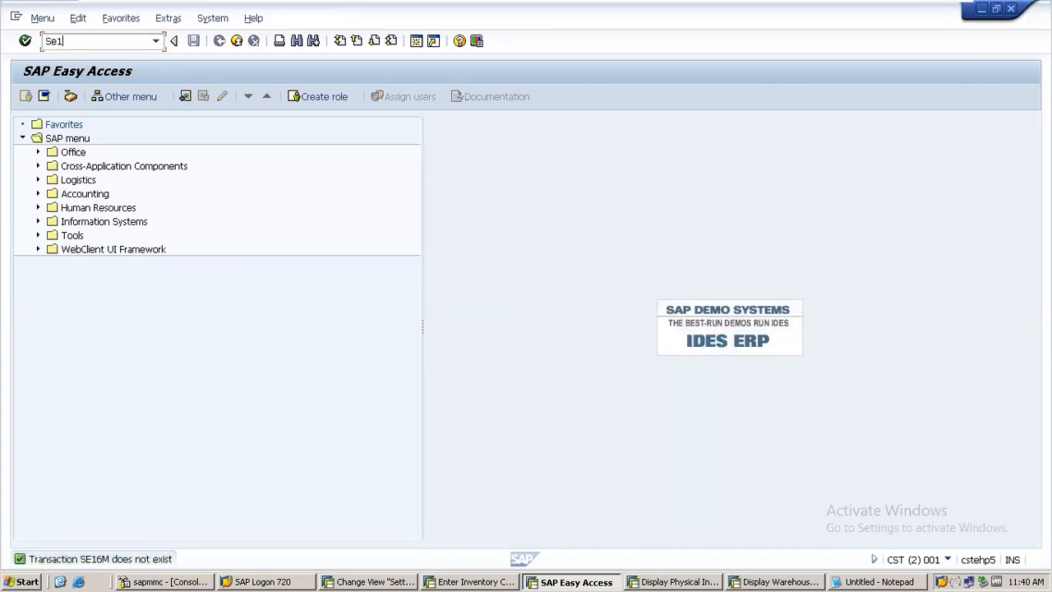
pyautogui.write('6n')
pyautogui.press('Return')
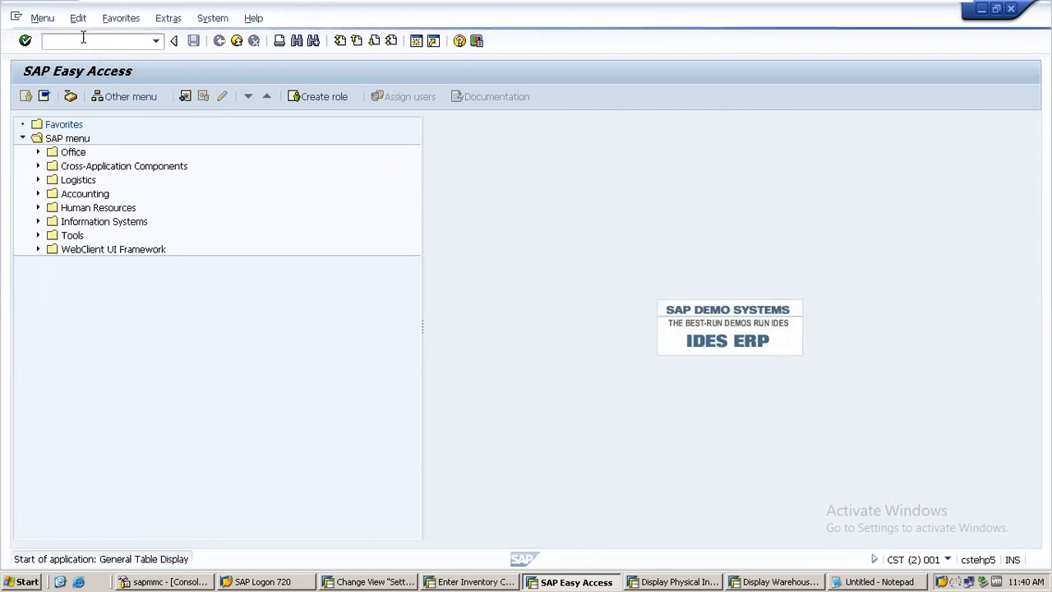
pyautogui.write('MARD')
pyautogui.press('Return')
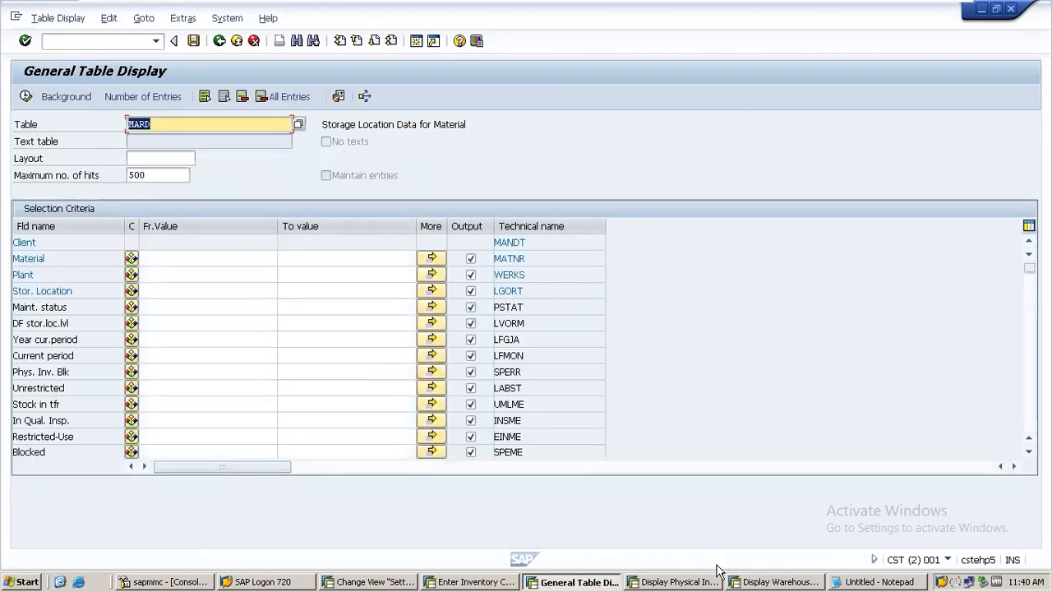
# Copy material number 100000 from the Notepad list and return to the SAP table display.
pyautogui.click(865, 581)
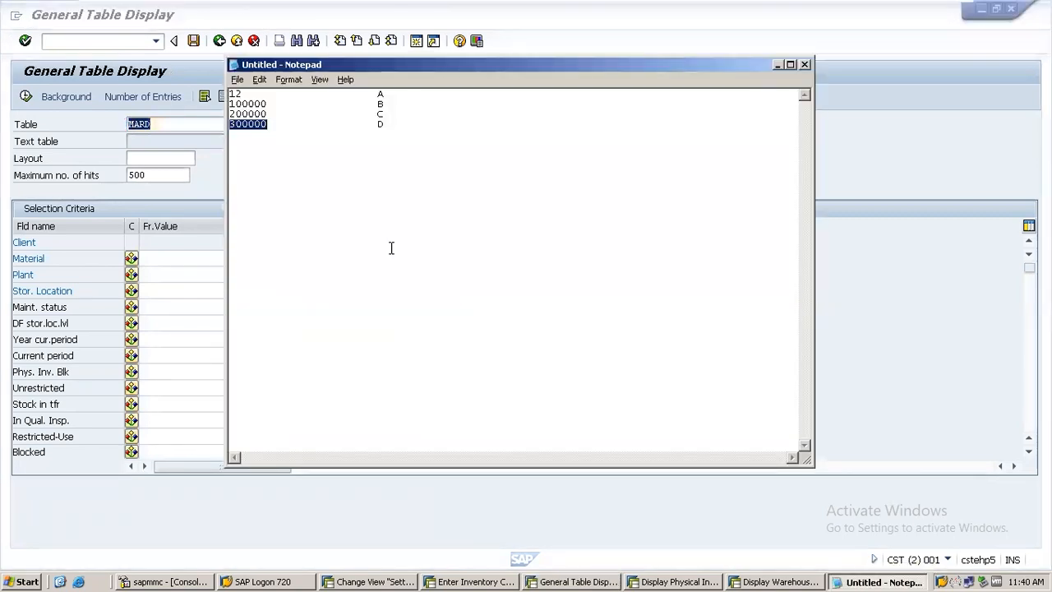
pyautogui.moveTo(278, 105); pyautogui.dragTo(216, 105)
pyautogui.hotkey('ctrl', 'c')
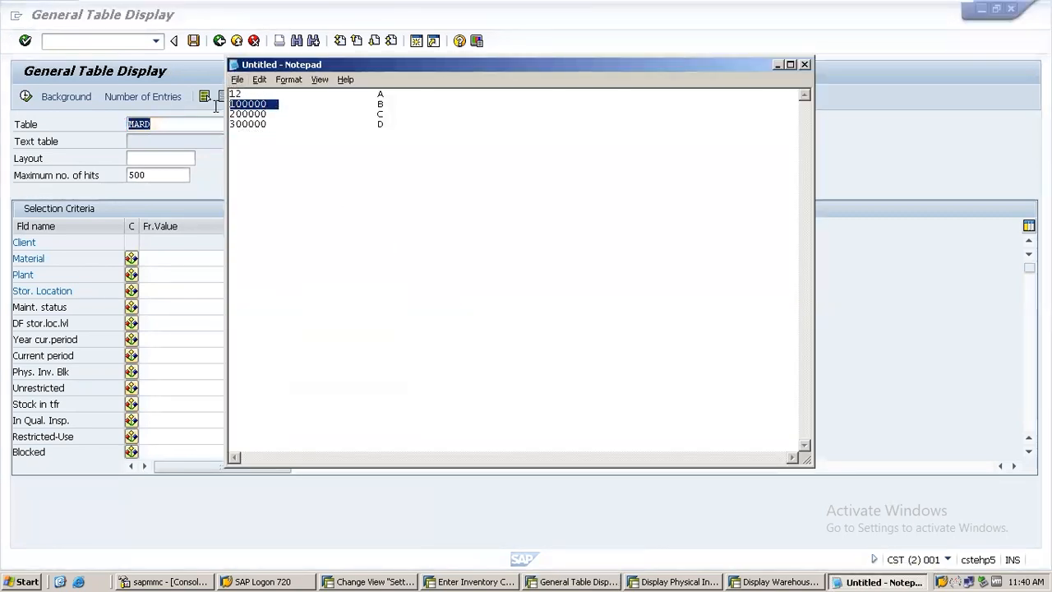
pyautogui.click(218, 112)
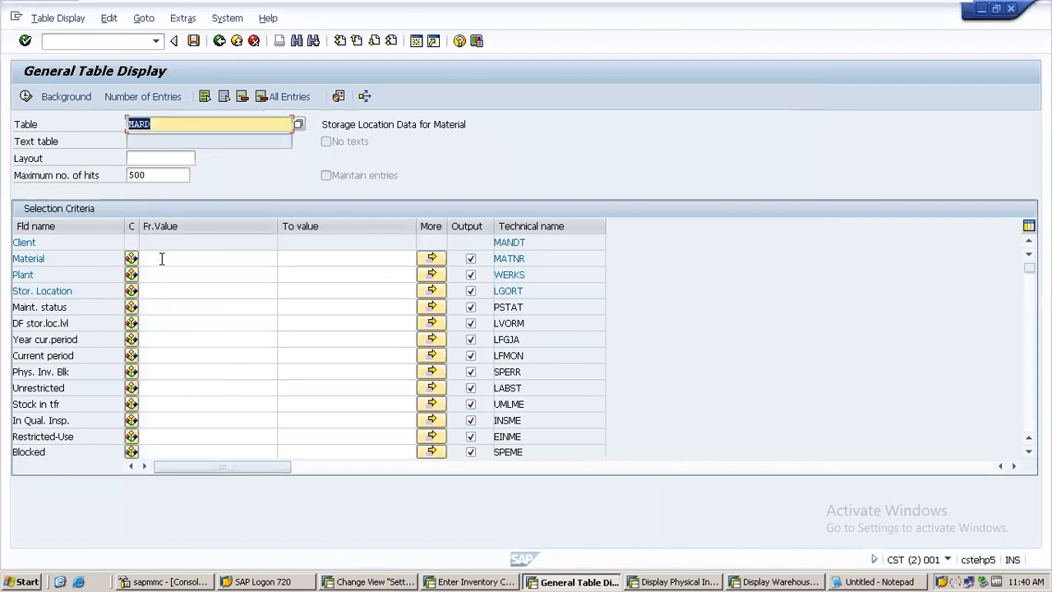
# Enter material 12 as a selection value and add 100000 as a second value in the multiple selection.
pyautogui.click(159, 258)
pyautogui.press('Tab')
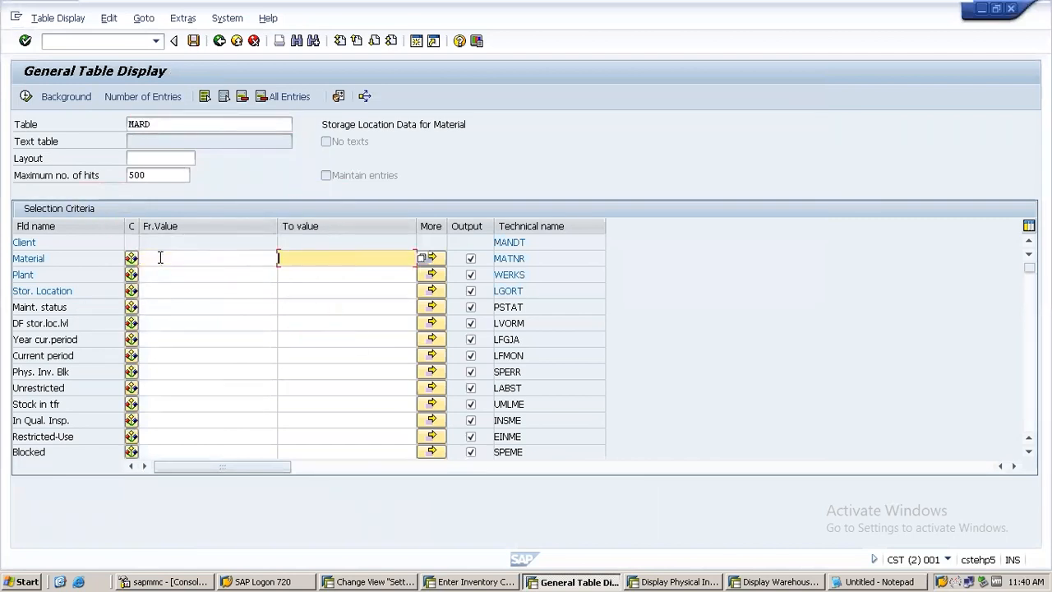
pyautogui.click(160, 258)
pyautogui.write('12')
pyautogui.click(431, 258)
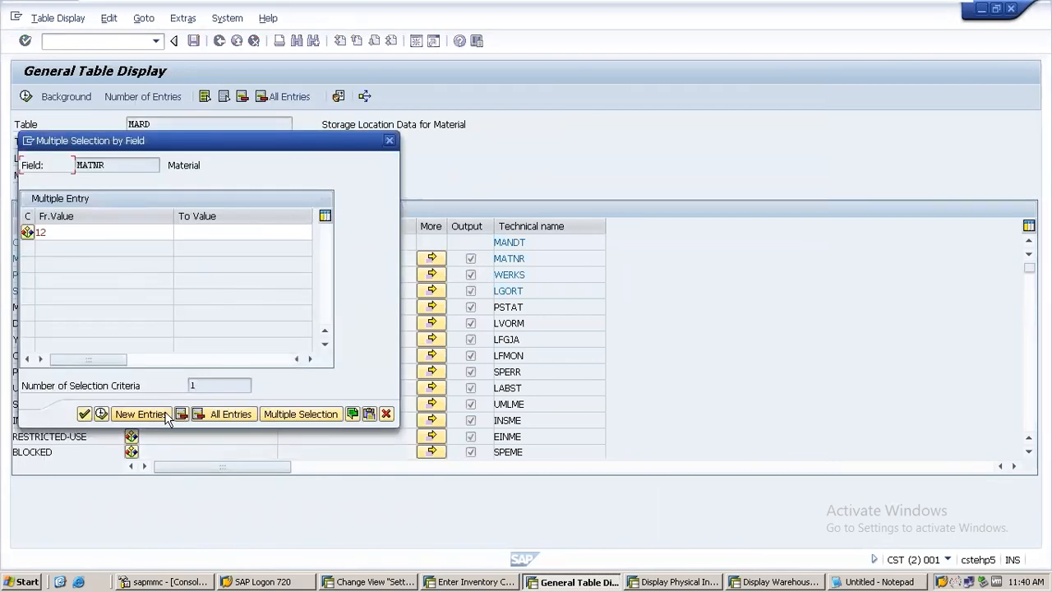
pyautogui.click(136, 414)
pyautogui.click(51, 248)
pyautogui.write('100000')
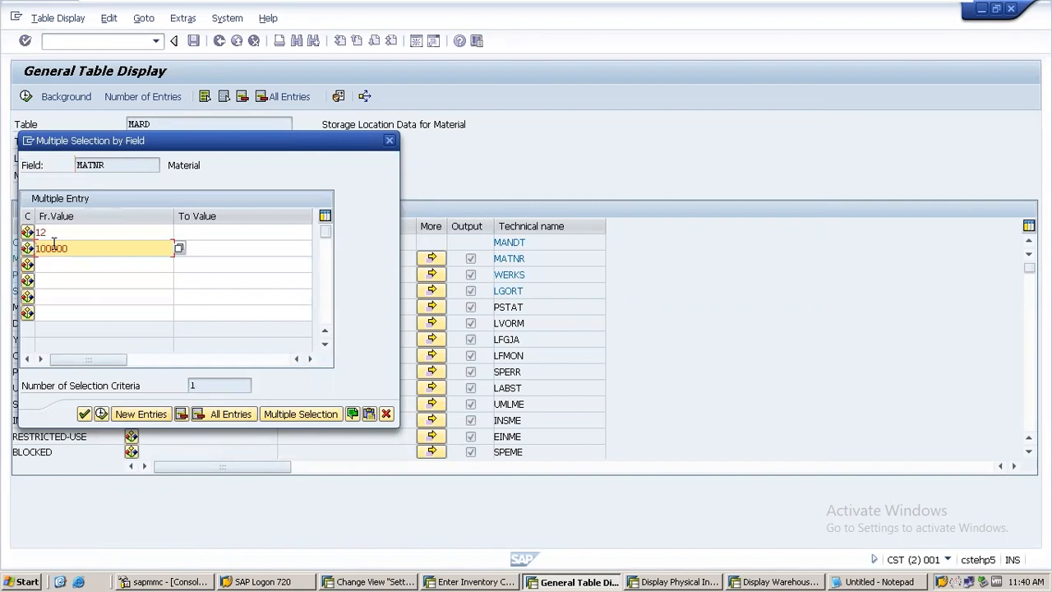
# Add materials 200000 and 300000 to the multiple selection and run the MARD query.
pyautogui.click(47, 263)
pyautogui.hotkey('ctrl', 'v')
pyautogui.click(43, 279)
pyautogui.hotkey('ctrl', 'v')
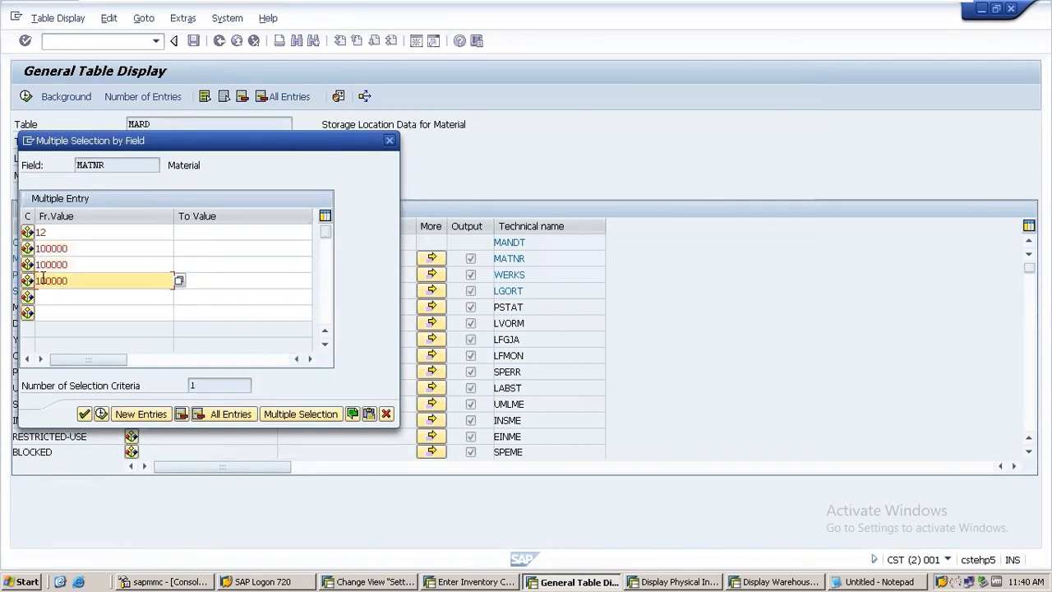
pyautogui.click(39, 264)
pyautogui.press('Delete')
pyautogui.write('2')
pyautogui.click(39, 277)
pyautogui.press('Delete')
pyautogui.write('3')
pyautogui.click(100, 414)
pyautogui.click(25, 97)
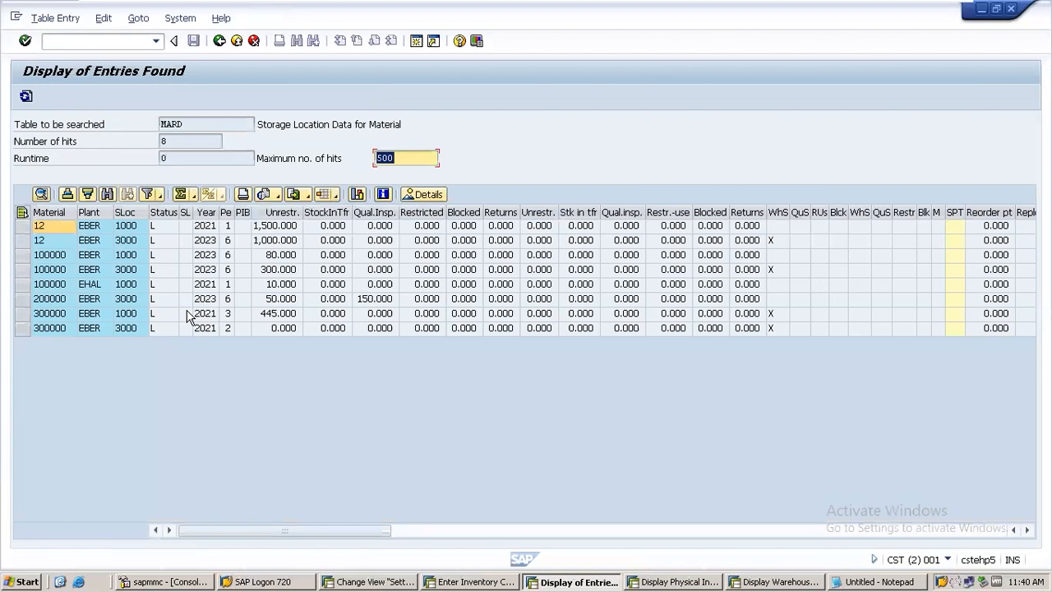
# Return to the selection criteria, restrict the storage location to 3000 and run the query again.
pyautogui.click(219, 40)
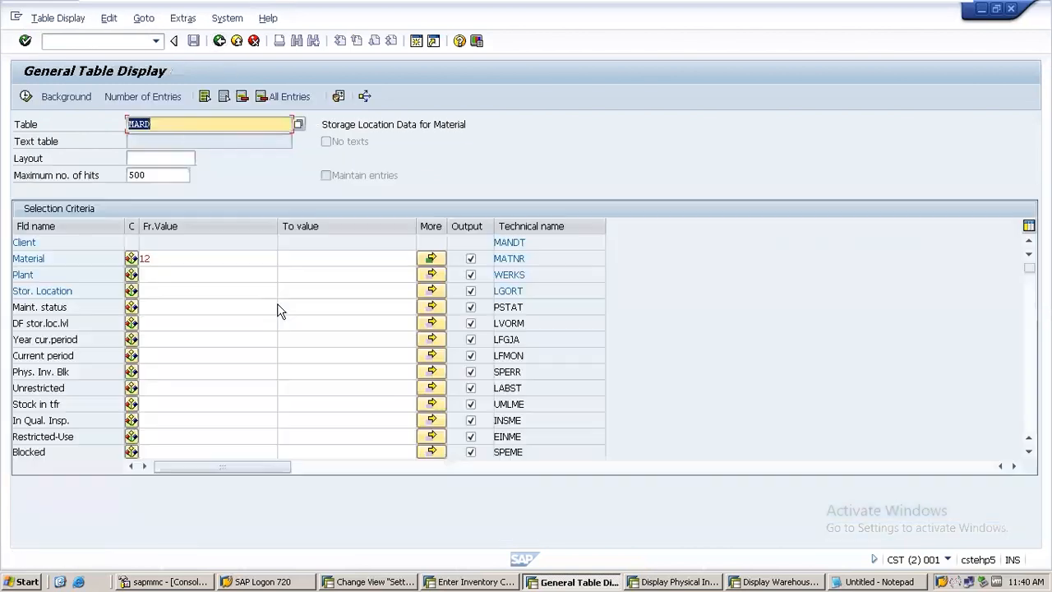
pyautogui.click(150, 289)
pyautogui.write('3000')
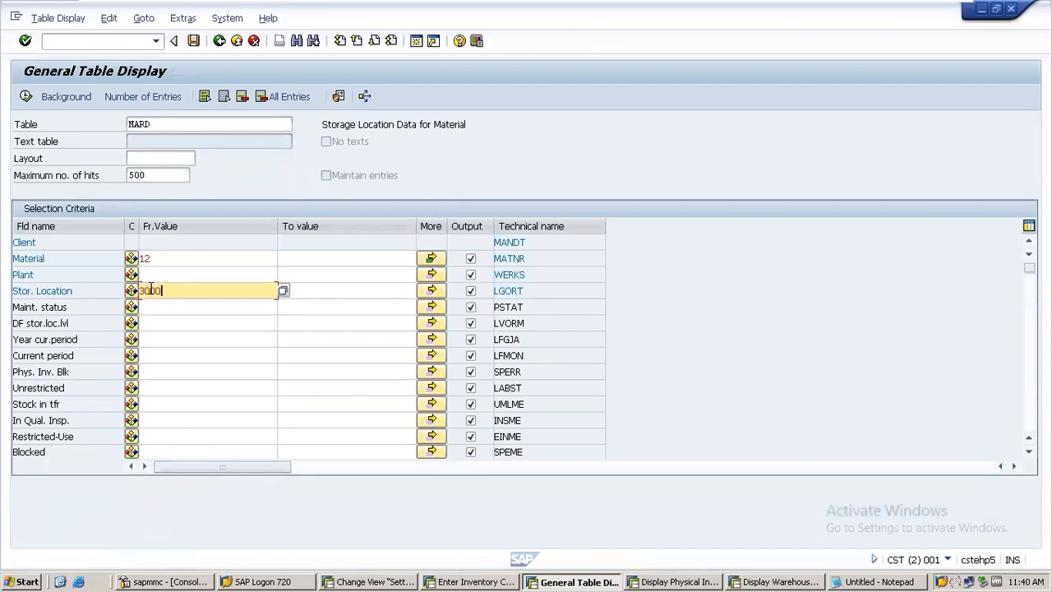
pyautogui.click(27, 101)
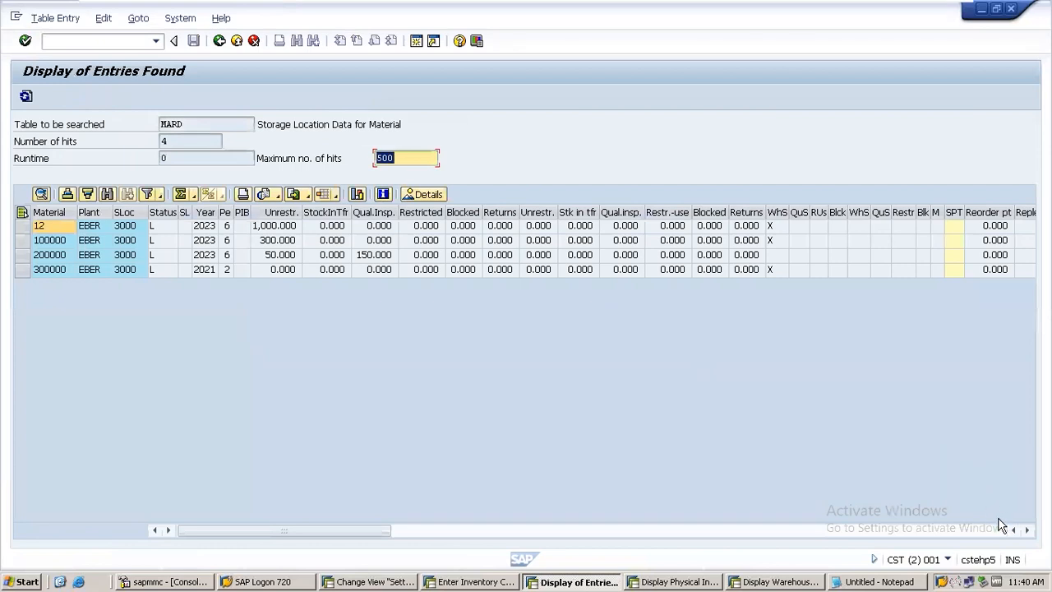
# Examine the MARD columns for the physical inventory date and open the layout change option.
pyautogui.click(488, 531)
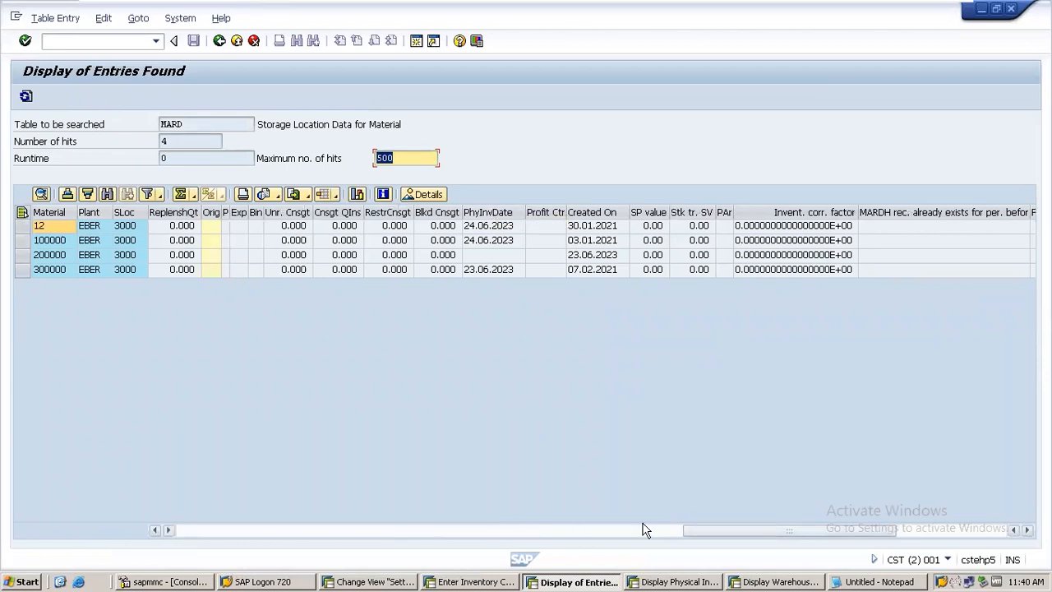
pyautogui.click(974, 535)
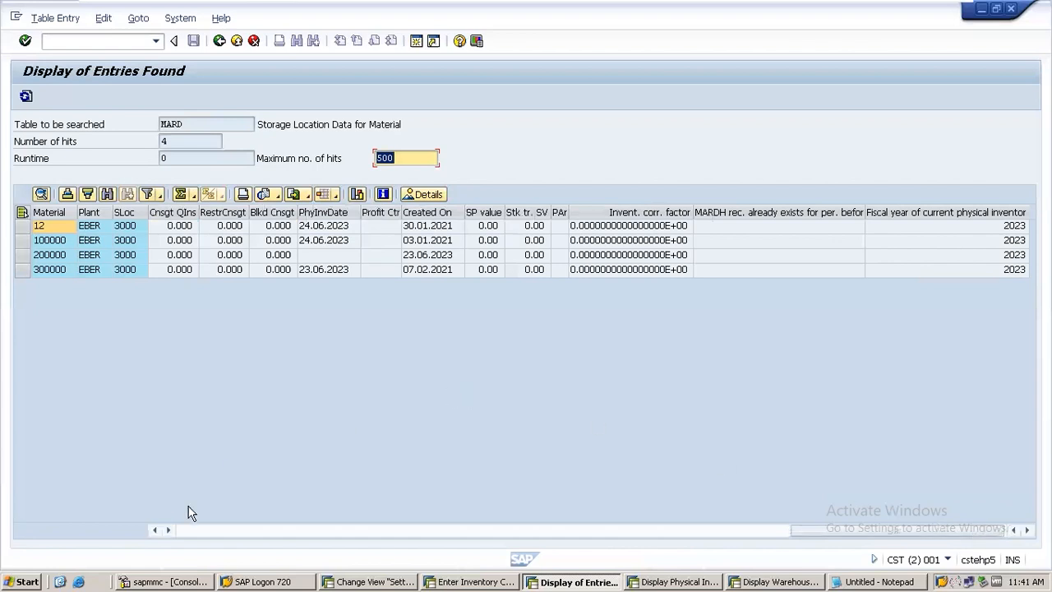
pyautogui.click(206, 529)
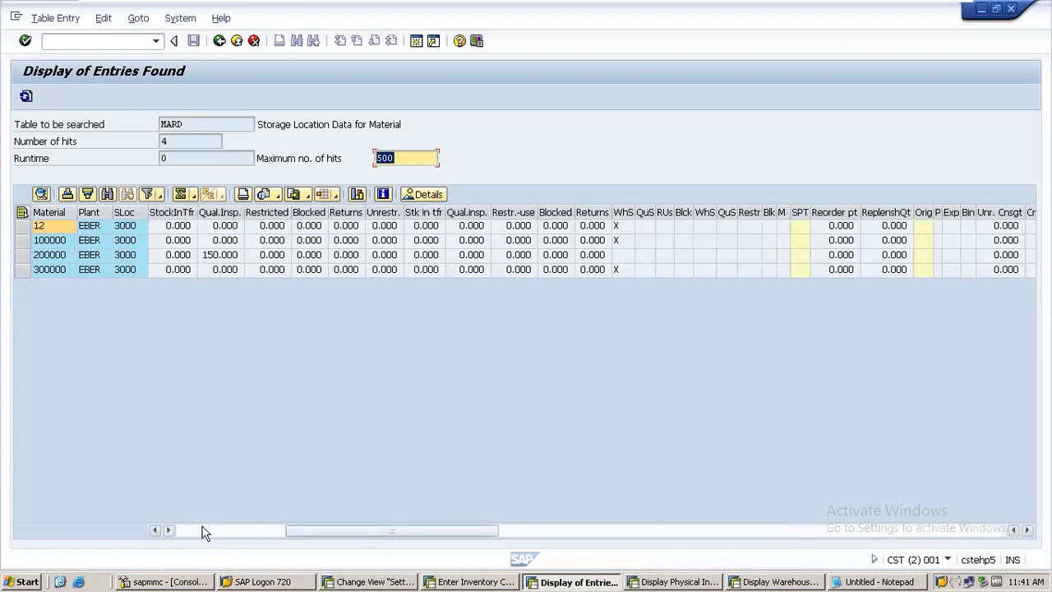
pyautogui.click(206, 529)
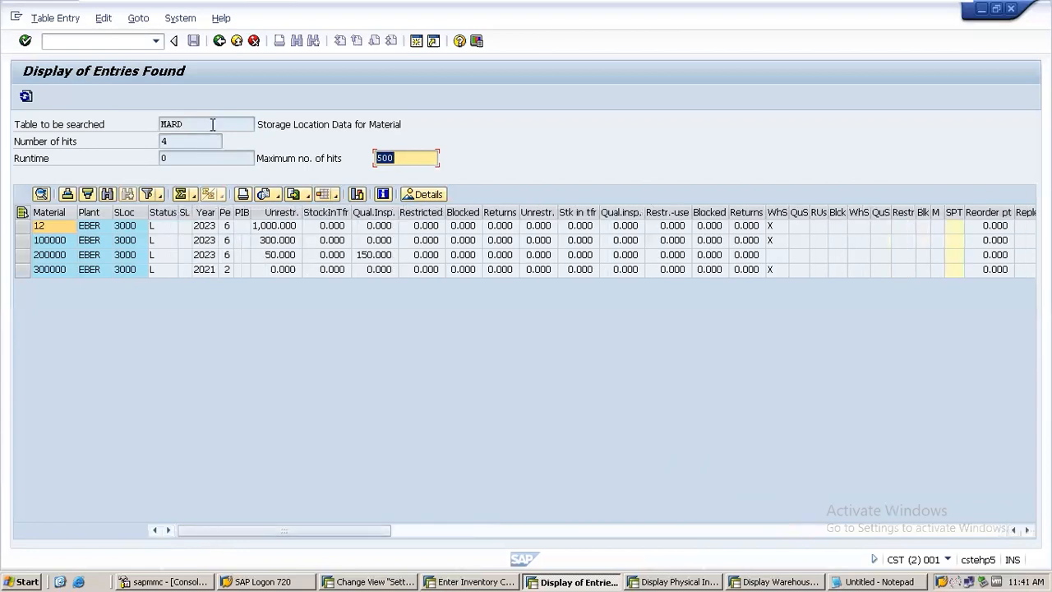
pyautogui.click(336, 195)
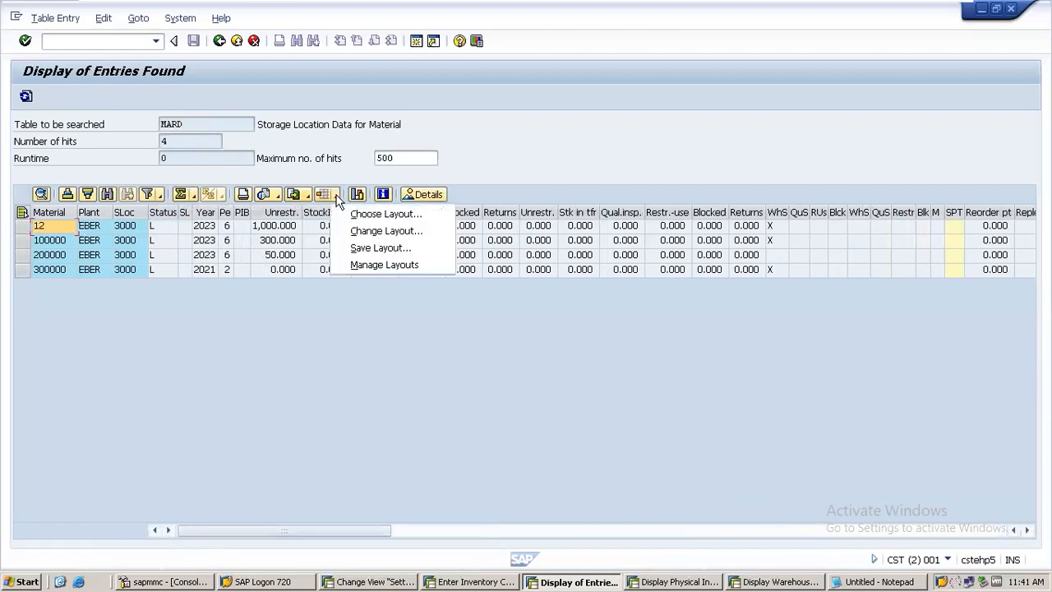
pyautogui.click(352, 230)
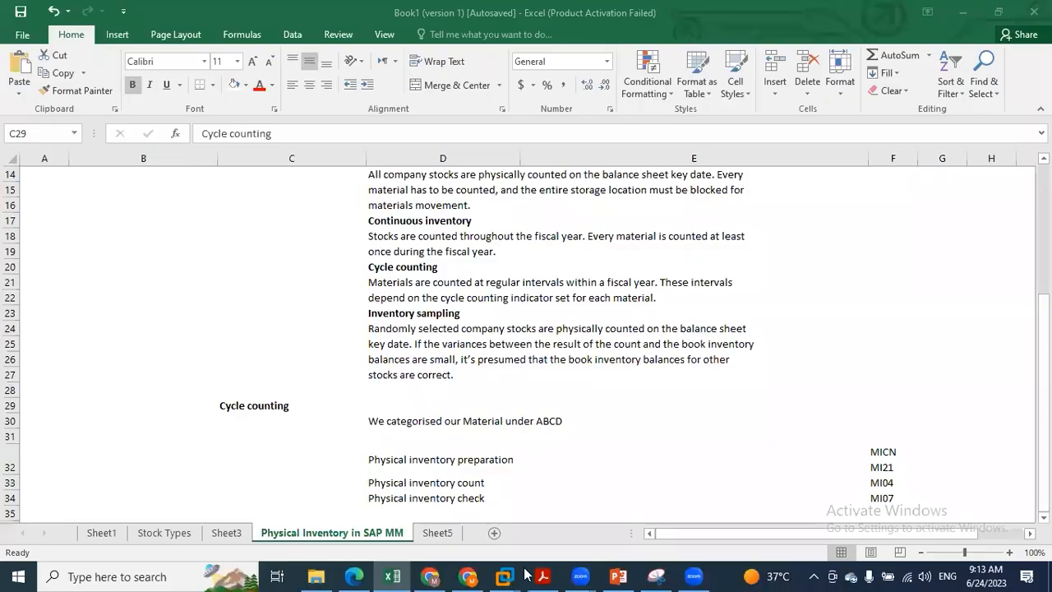
# Switch back to SAP from Excel and point out table MARD and the last count dates of materials 12 and 100000.
pyautogui.moveTo(526, 575)
pyautogui.click(632, 494)
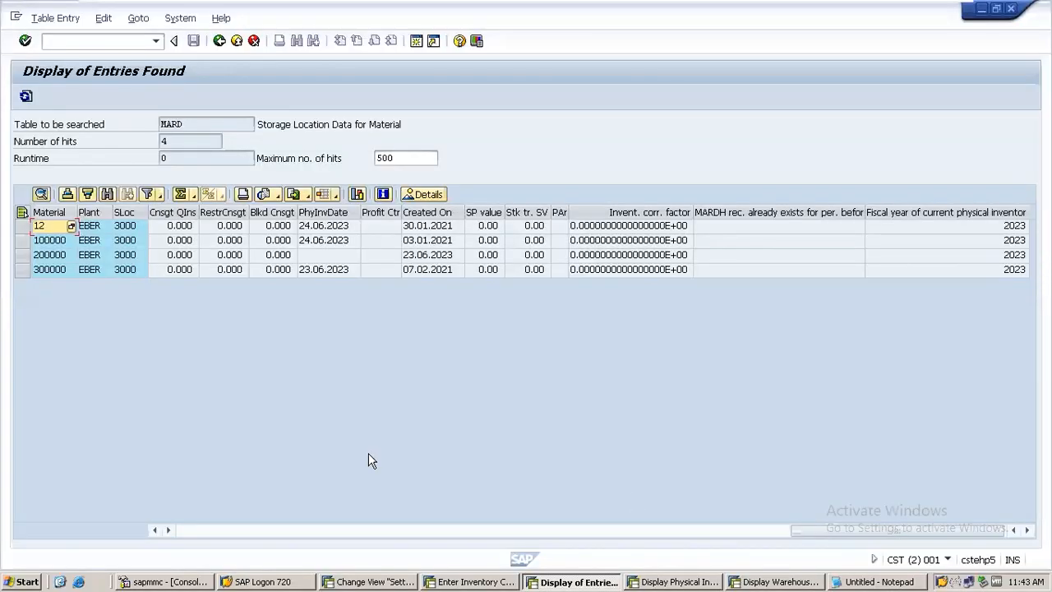
pyautogui.click(189, 123)
pyautogui.moveTo(189, 123); pyautogui.dragTo(135, 123)
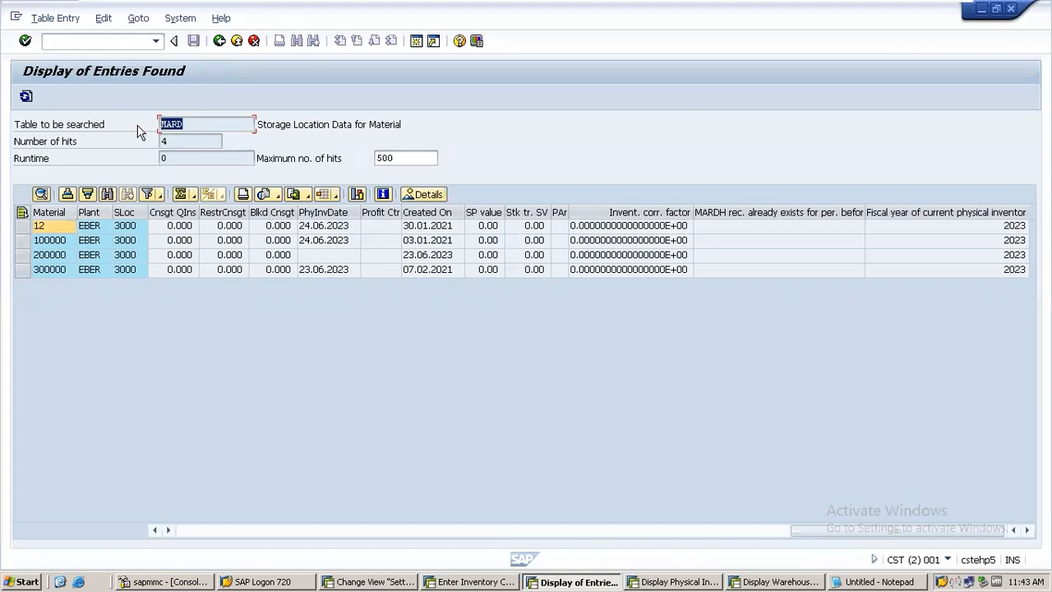
pyautogui.click(23, 227)
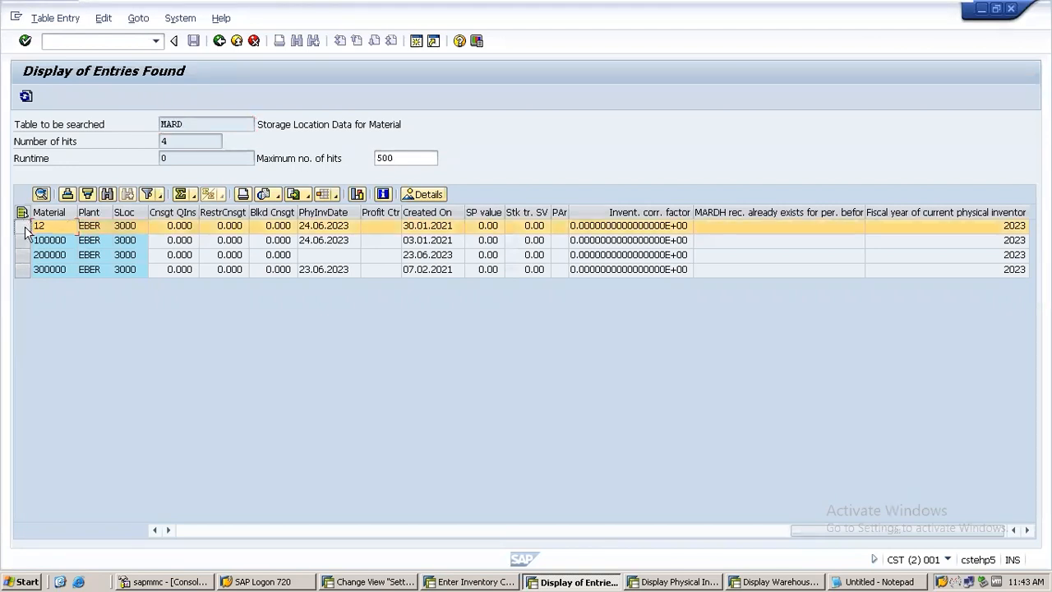
pyautogui.keyDown('ctrl'); pyautogui.click(23, 240); pyautogui.keyUp('ctrl')
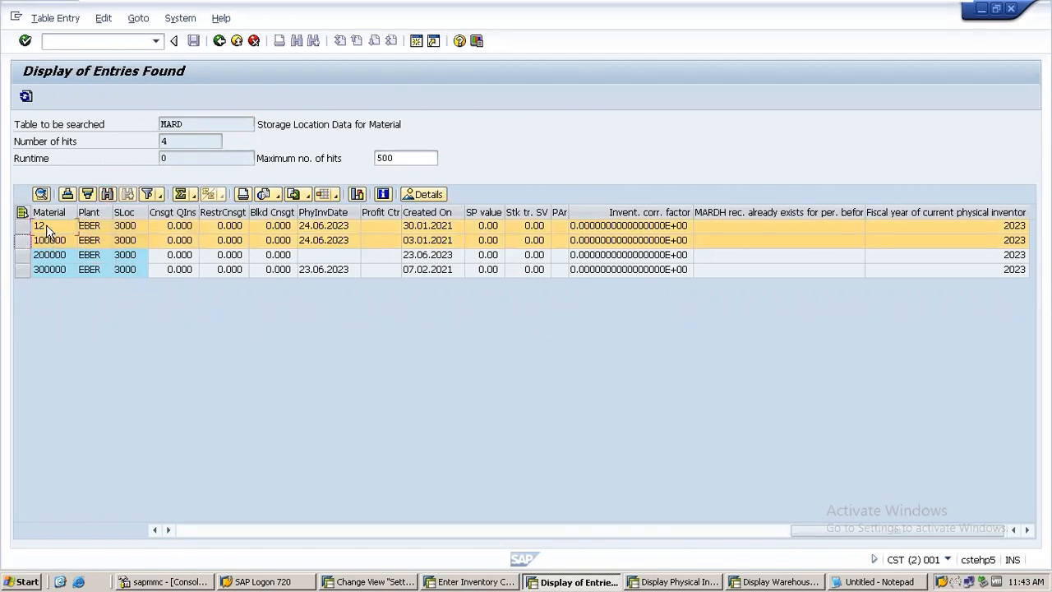
pyautogui.click(318, 229)
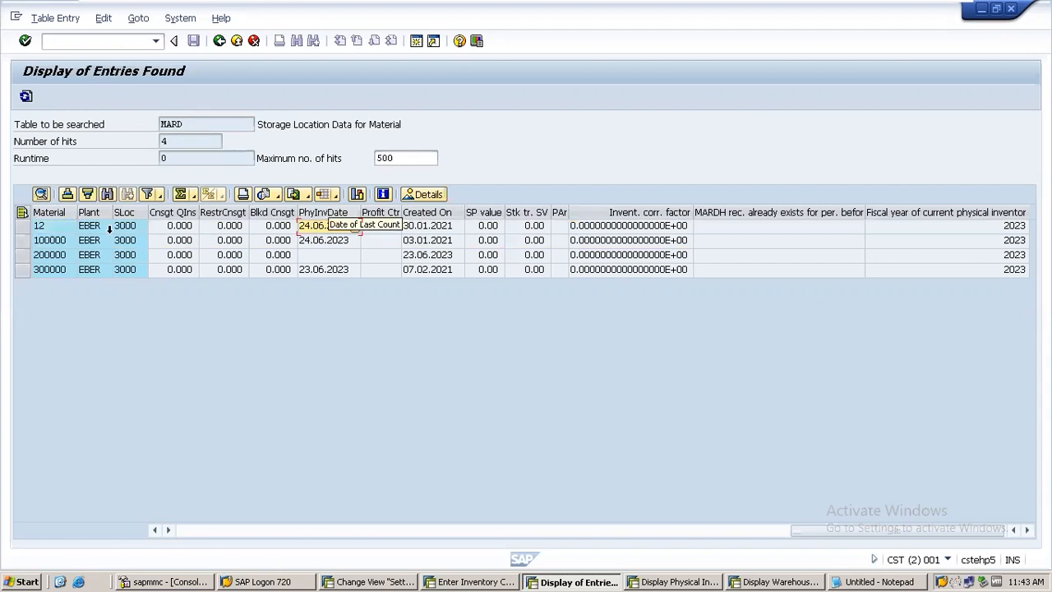
pyautogui.click(23, 225)
pyautogui.keyDown('shift'); pyautogui.click(25, 239); pyautogui.keyUp('shift')
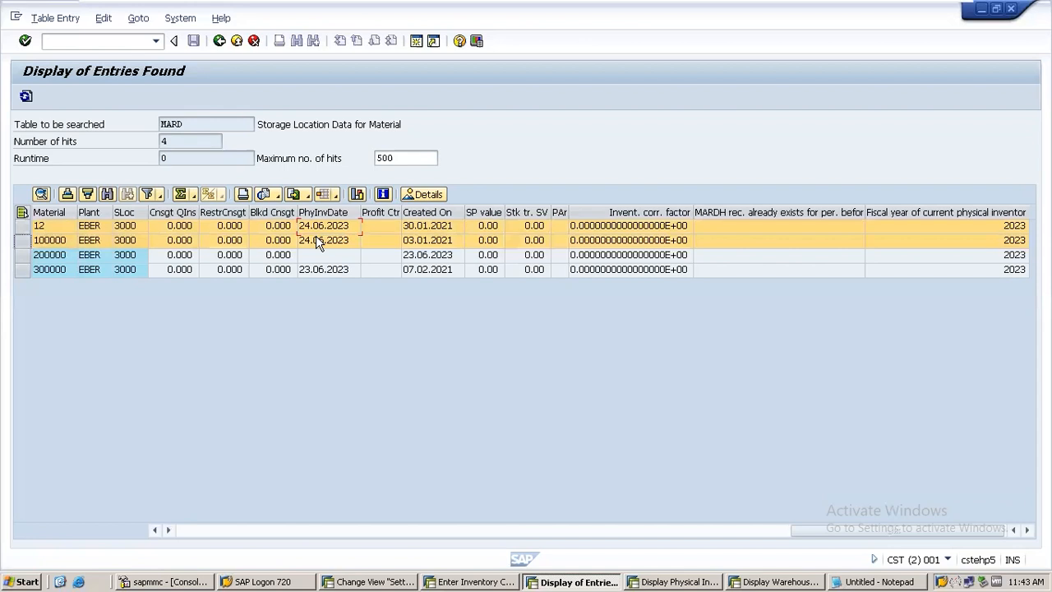
# In the inventory count session, start MICN and execute the cycle counting selection for plant EBER, storage location 3000.
pyautogui.click(457, 579)
pyautogui.click(85, 41)
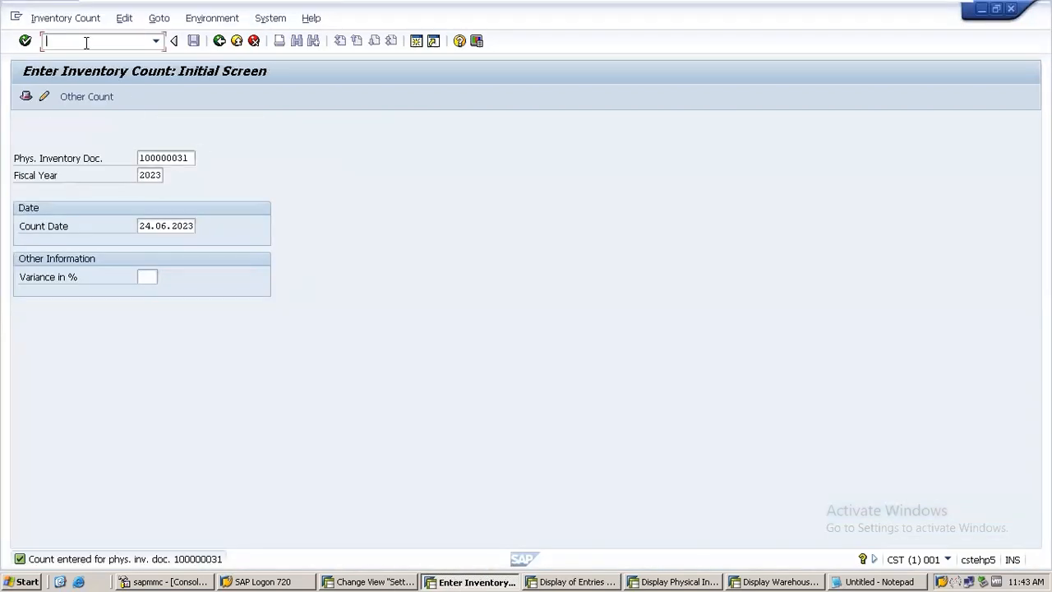
pyautogui.press('F3')
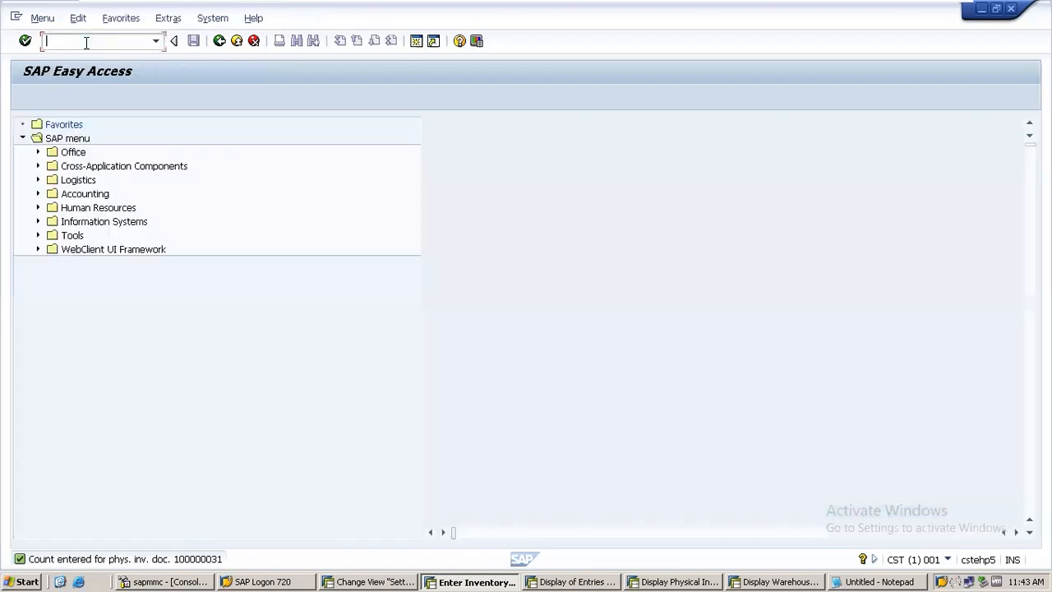
pyautogui.write('MICN')
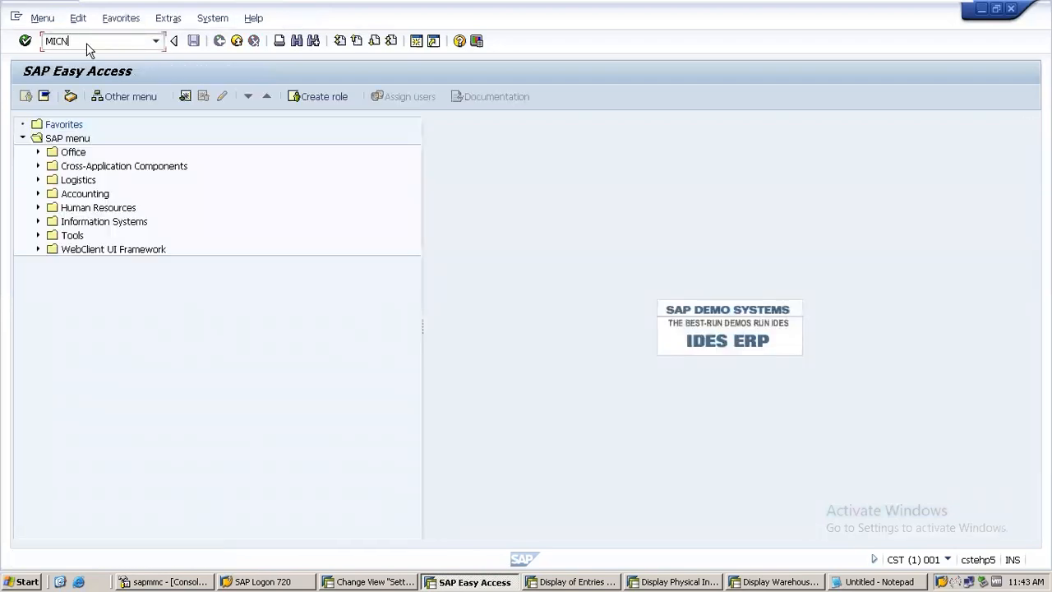
pyautogui.press('Return')
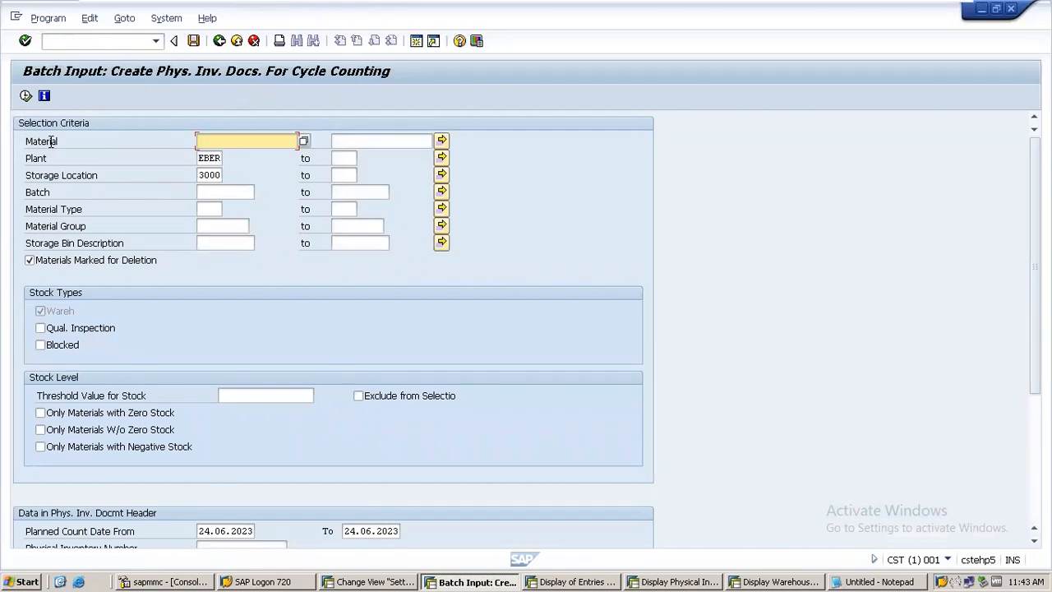
pyautogui.click(26, 96)
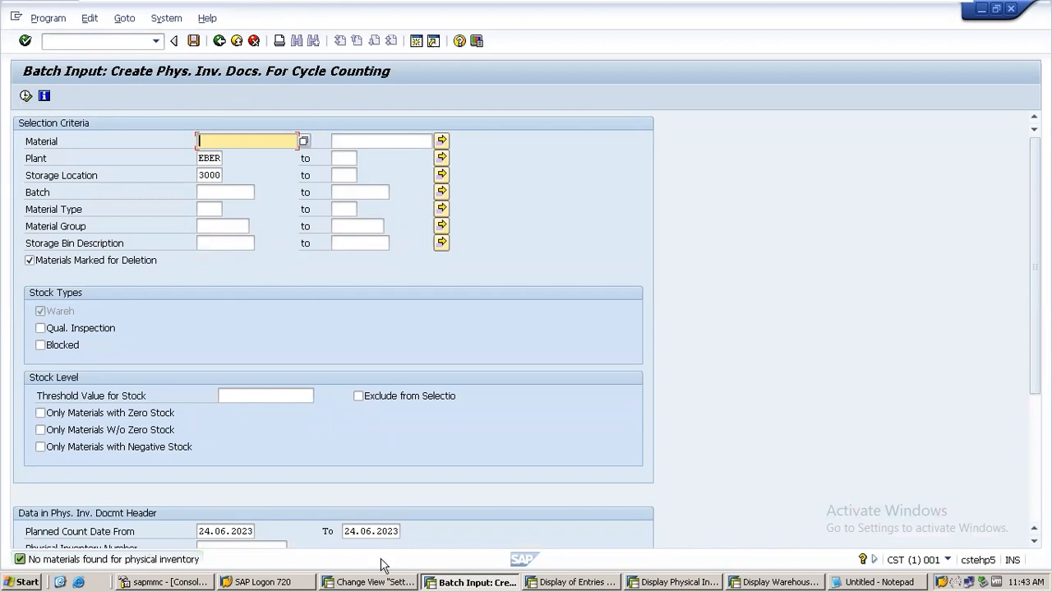
# Extend the planned count date range to 24.10.2023, execute the selection again and point out material 12's planned date.
pyautogui.click(373, 531)
pyautogui.press('BackSpace')
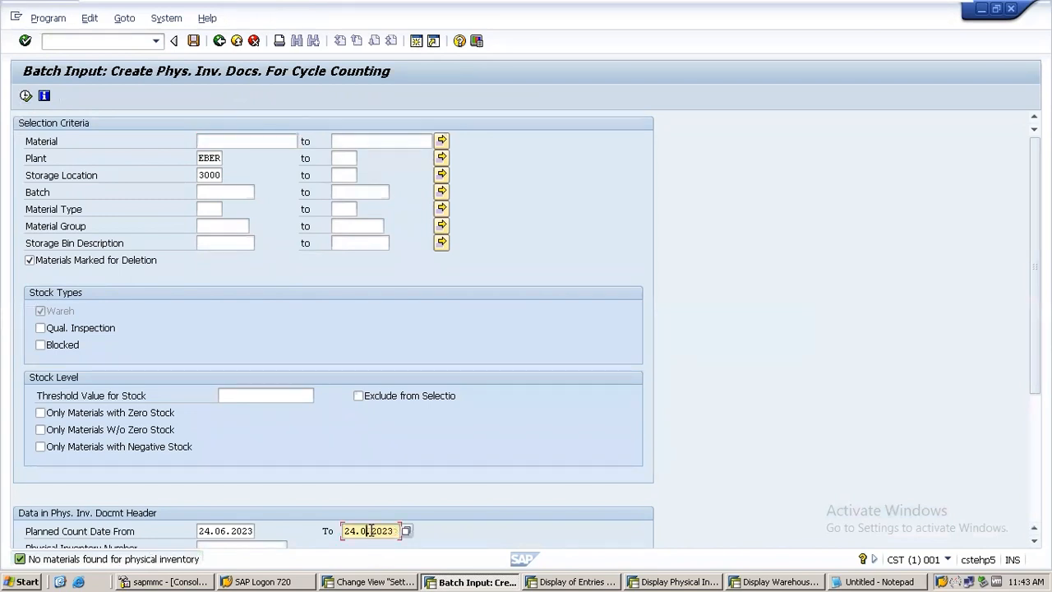
pyautogui.press('BackSpace')
pyautogui.write('10')
pyautogui.click(26, 96)
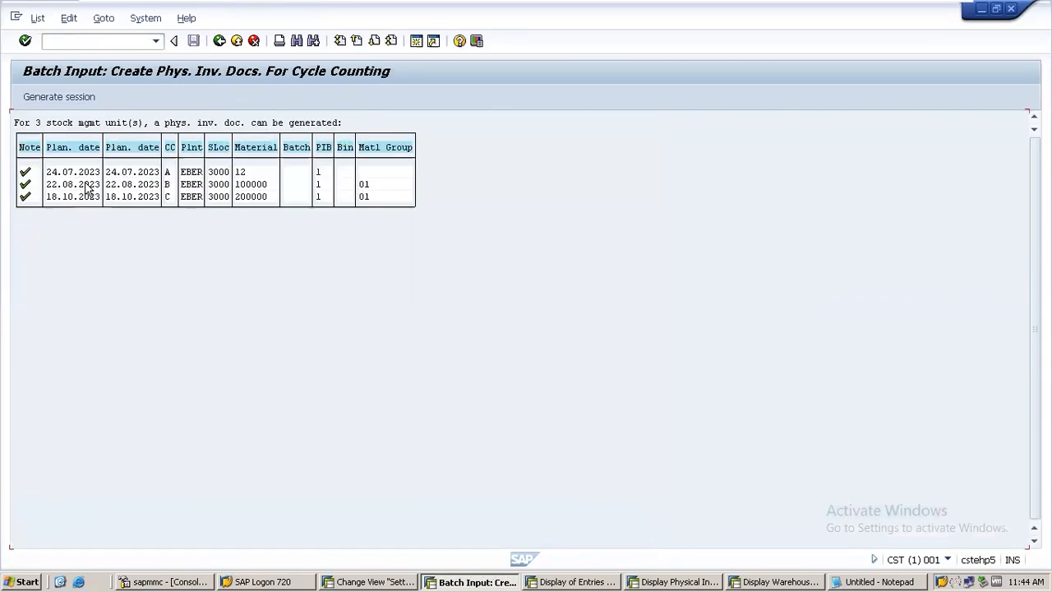
pyautogui.click(70, 171)
pyautogui.click(237, 172)
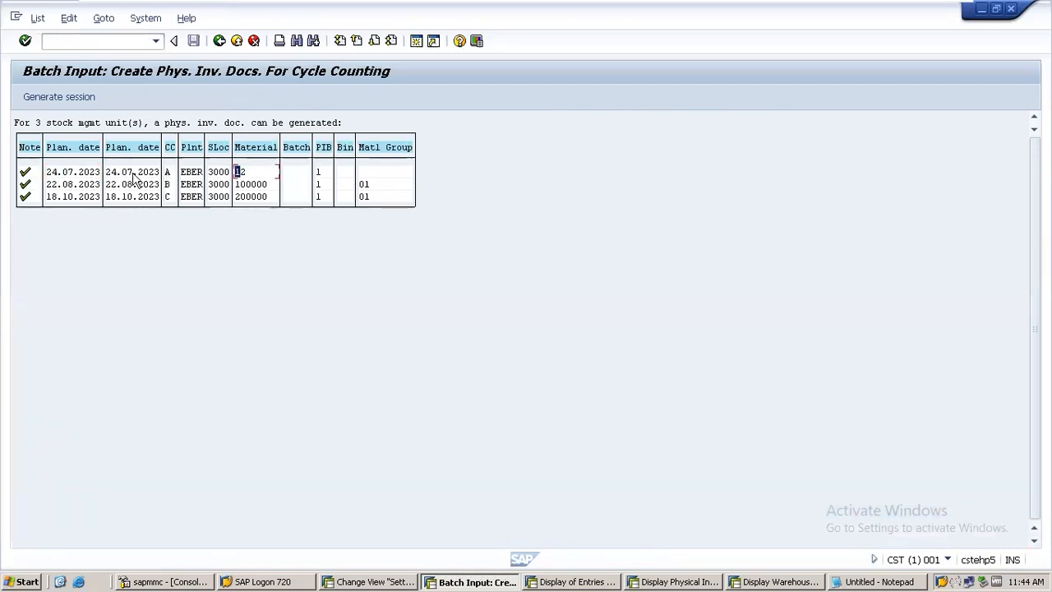
# Point out the planned count dates of materials 12, 100000 and 200000 and compare them with the physical inventory dates in table MARD.
pyautogui.click(81, 173)
pyautogui.click(247, 186)
pyautogui.click(76, 186)
pyautogui.click(248, 198)
pyautogui.click(76, 198)
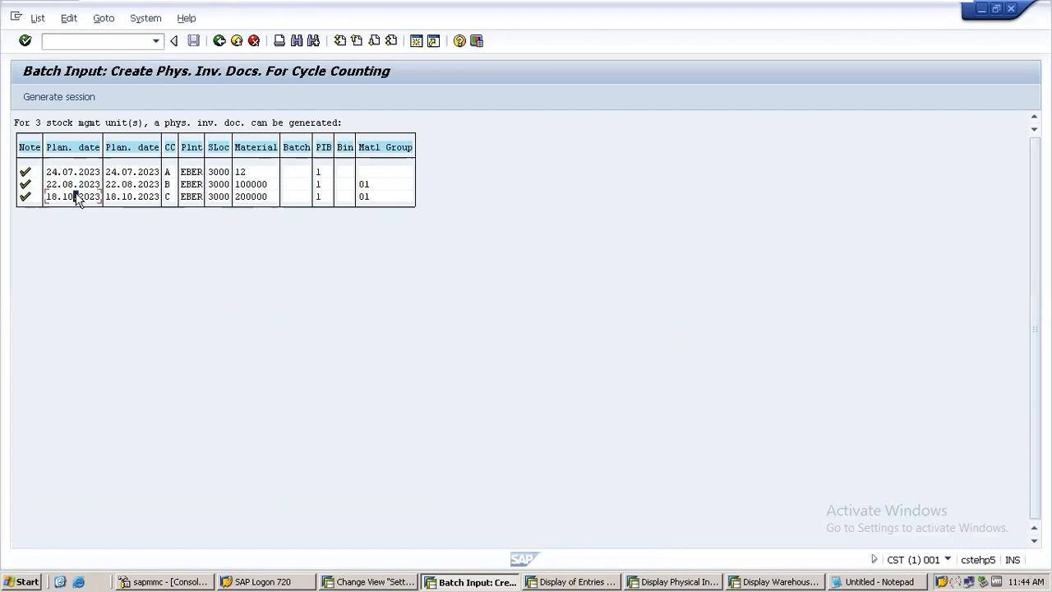
pyautogui.hotkey('alt', 'Tab')
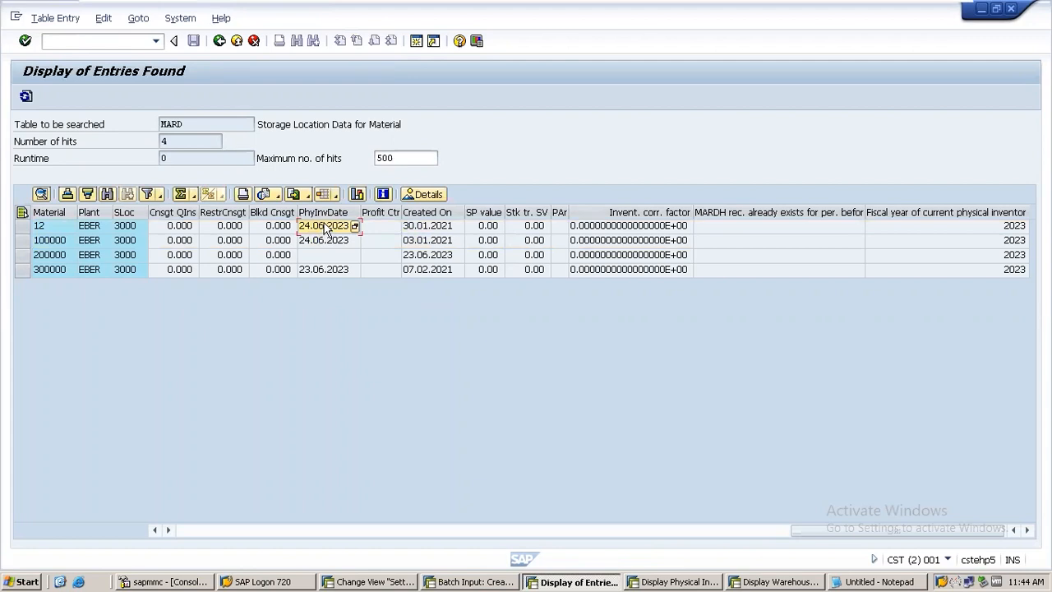
pyautogui.hotkey('alt', 'Tab')
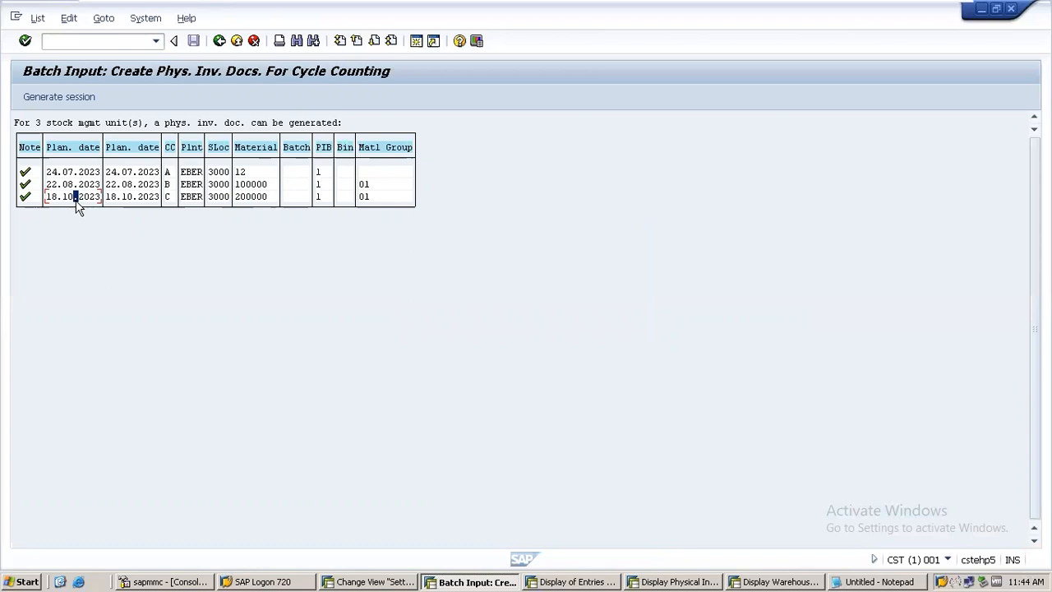
# Minimize the SAP virtual machine and switch to Excel to view the cycle counting notes on the Physical Inventory in SAP MM sheet.
pyautogui.moveTo(846, 6)
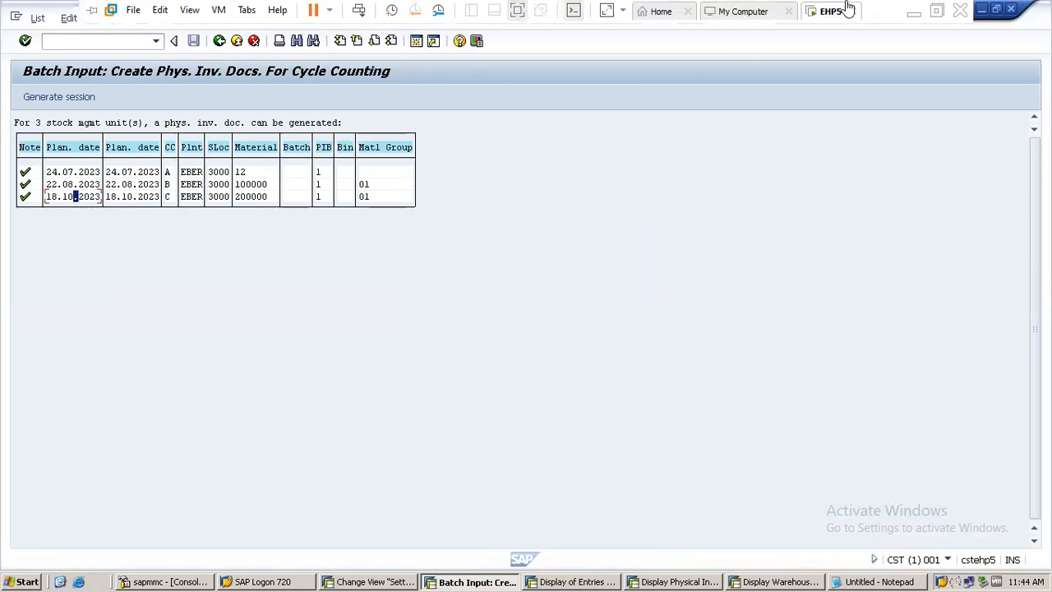
pyautogui.click(912, 13)
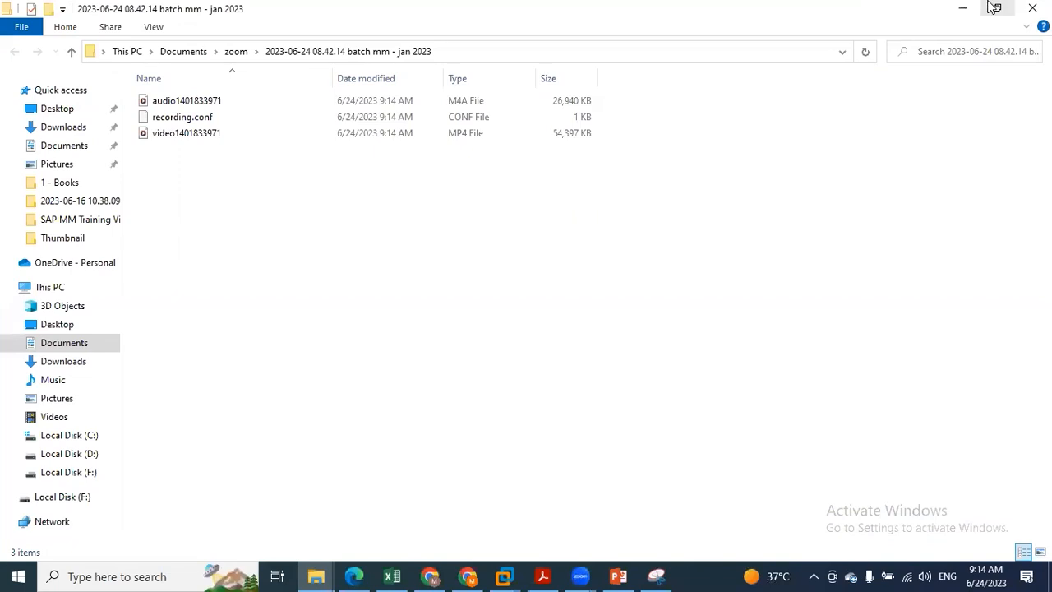
pyautogui.click(395, 576)
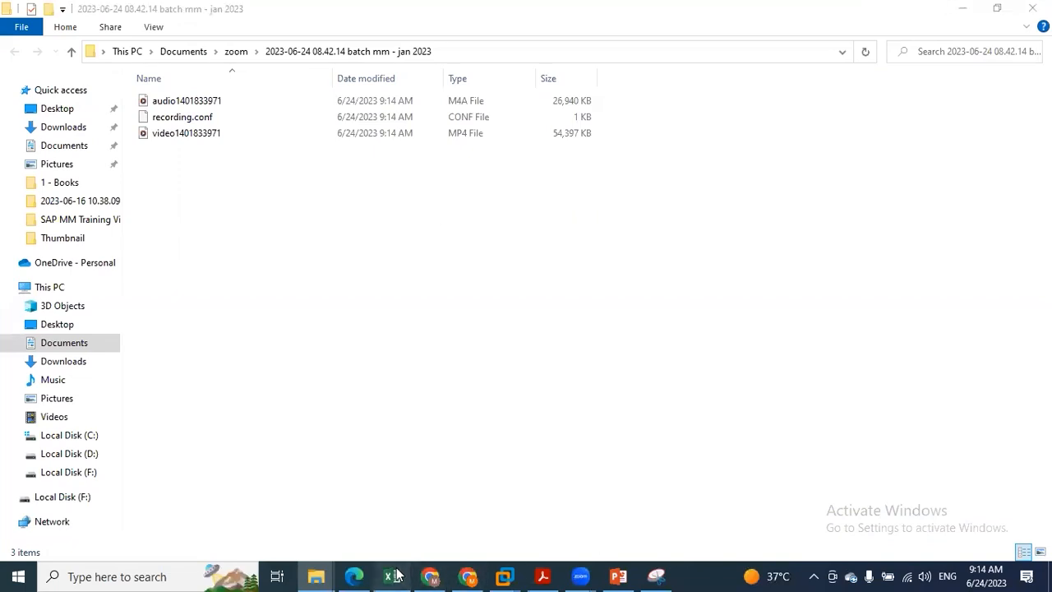
pyautogui.click(610, 355)
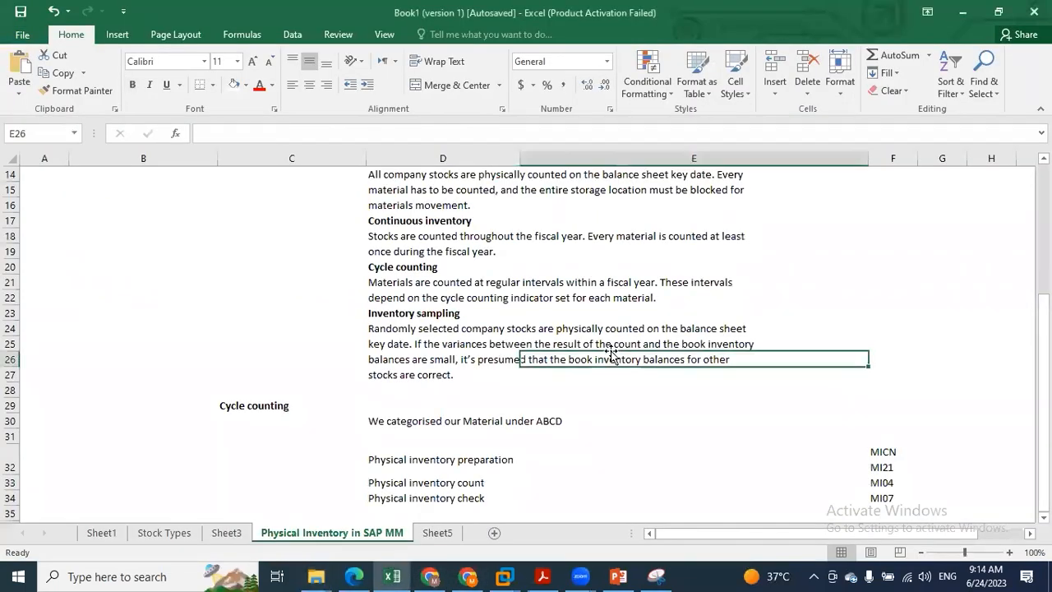
pyautogui.click(600, 37)
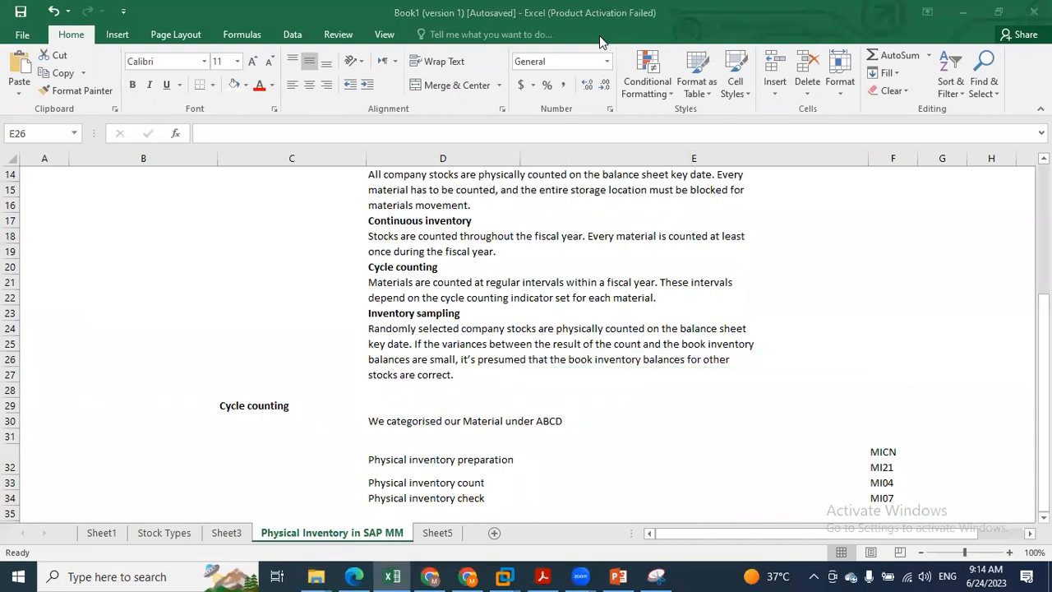